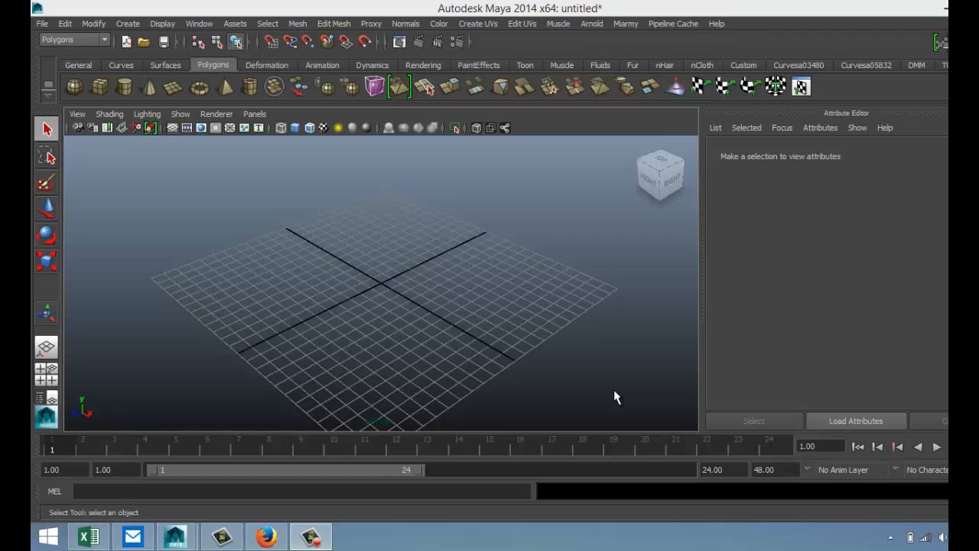
Create a wide, flat polygon cube across the grid centre and display it shaded.
left_click(100, 87)
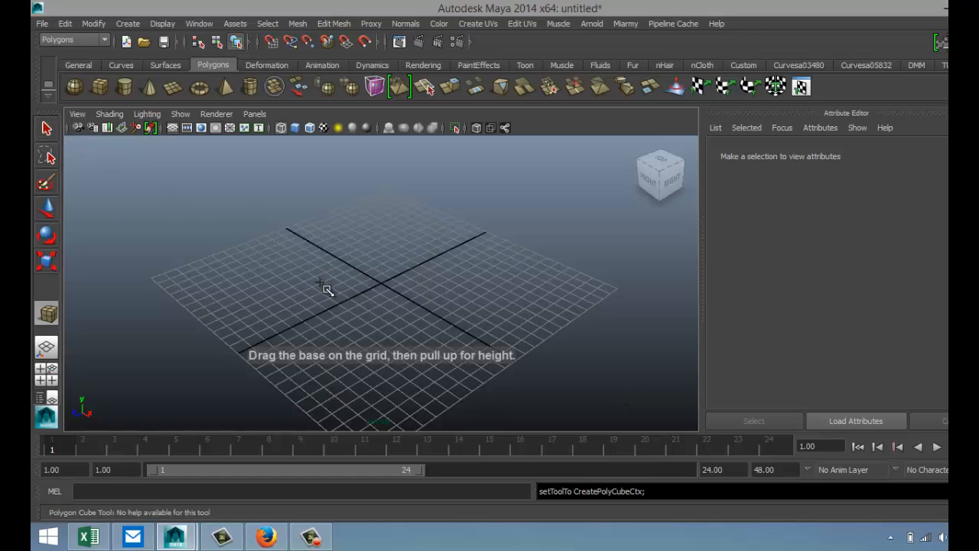
left_click_drag(326, 290, 522, 304)
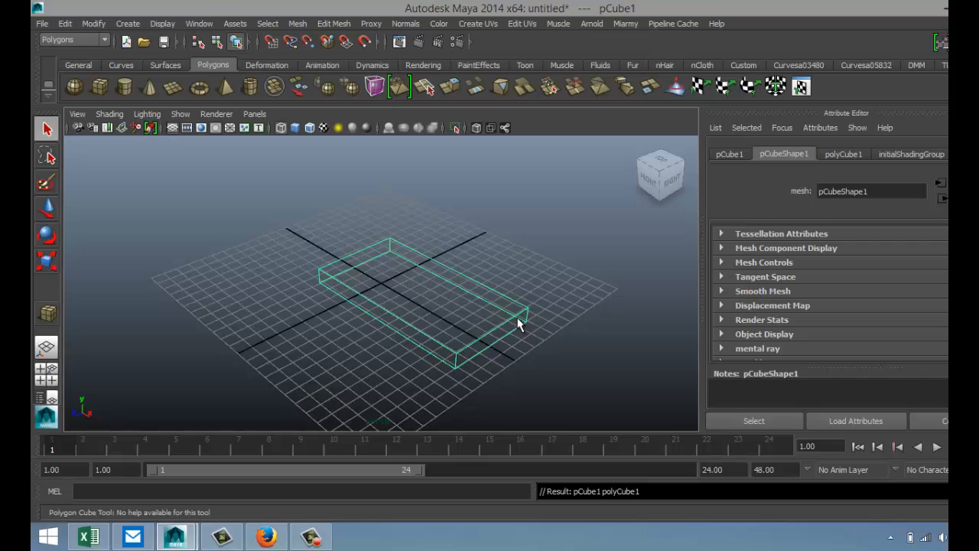
key("5")
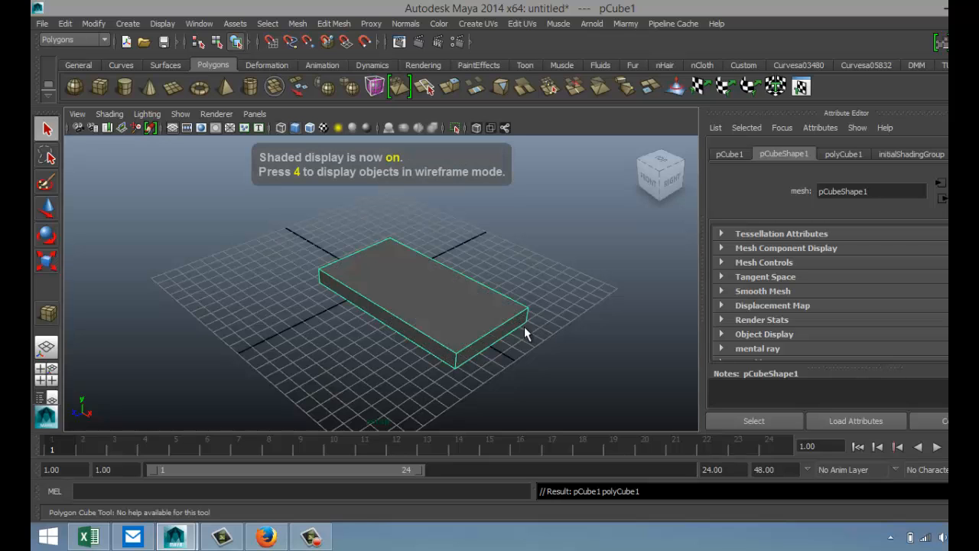
Extrude the long front face of the flat box and scale it uniformly inward to leave a border around it.
scroll(508, 352, "up", 3)
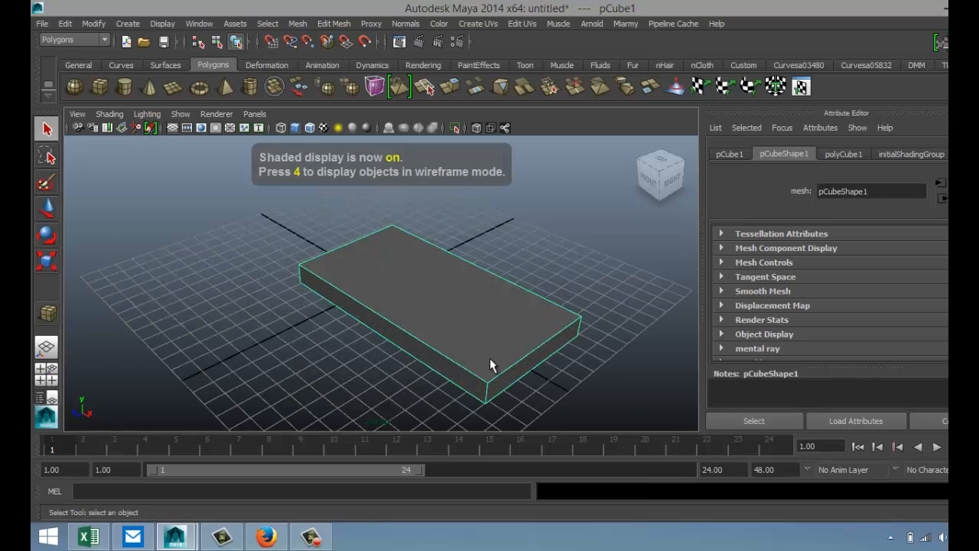
left_click_drag(396, 358, 479, 349, "alt")
right_click_drag(476, 305, 480, 276)
left_click(487, 314)
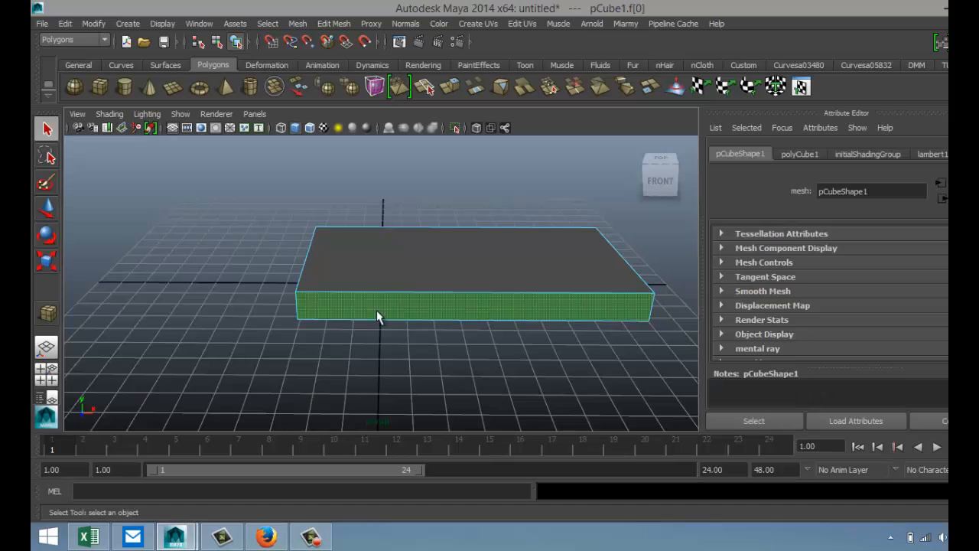
left_click(343, 23)
left_click(391, 70)
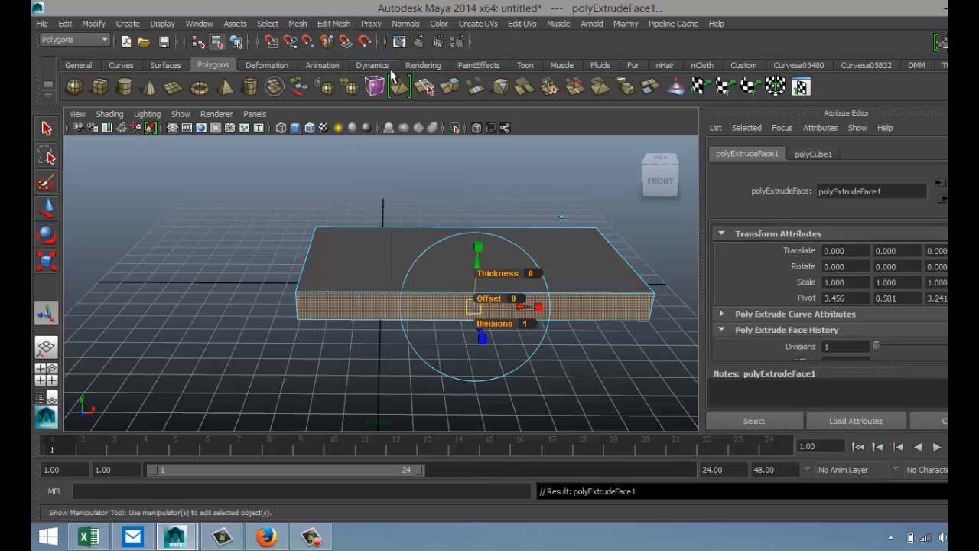
key("r")
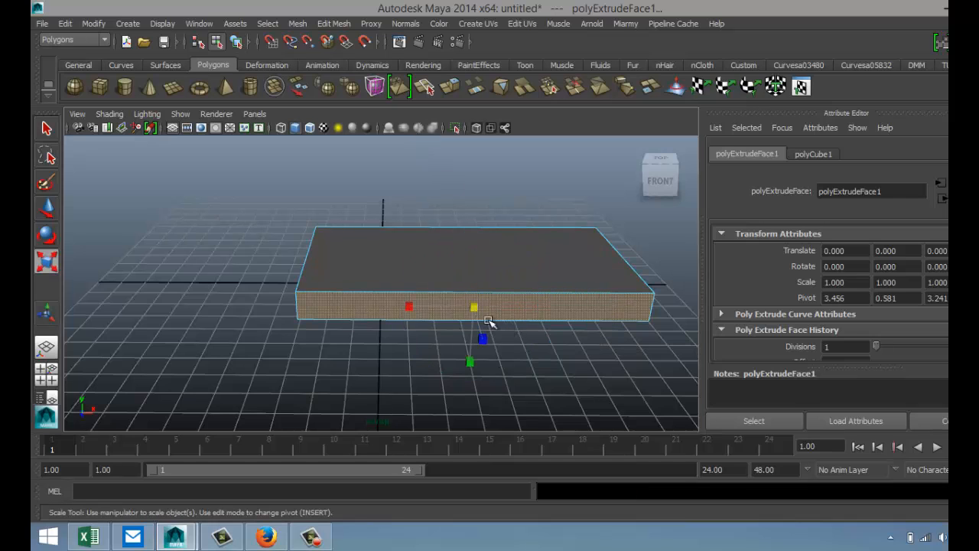
left_click_drag(474, 308, 446, 313)
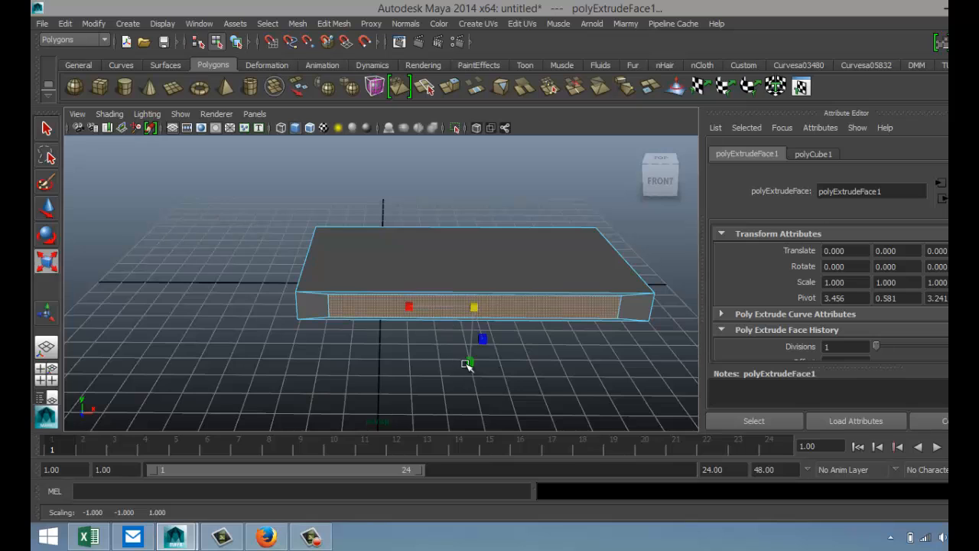
mouse_move(472, 365)
left_mouse_down()
mouse_move(471, 353)
mouse_move(470, 361)
left_mouse_up()
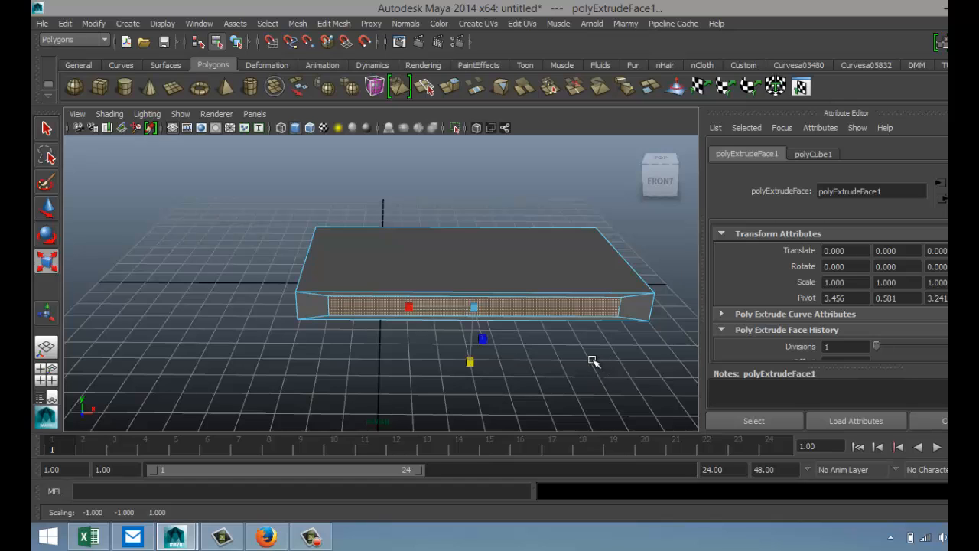
Extrude the inset front face again and push it back into the box to about Z 1.67 cm, forming a slot.
key("ctrl+e")
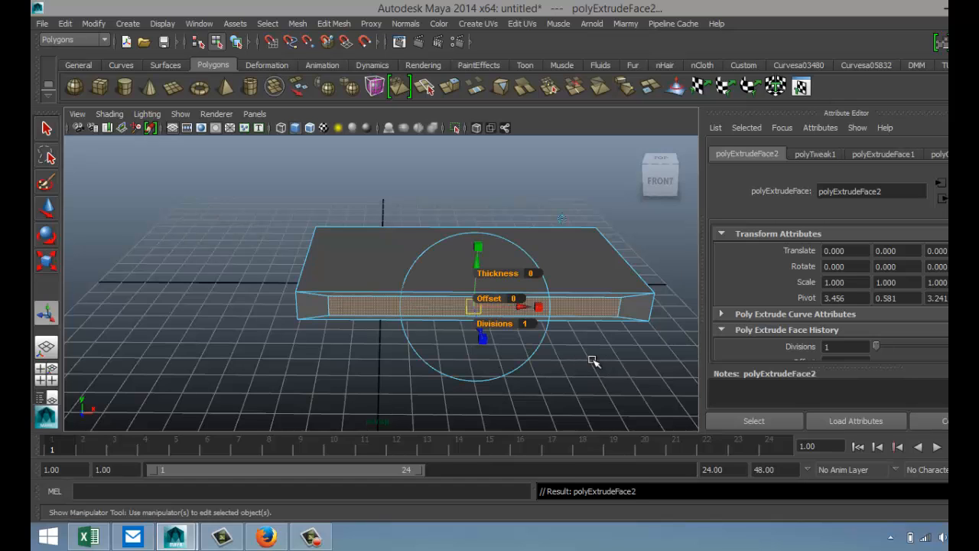
key("w")
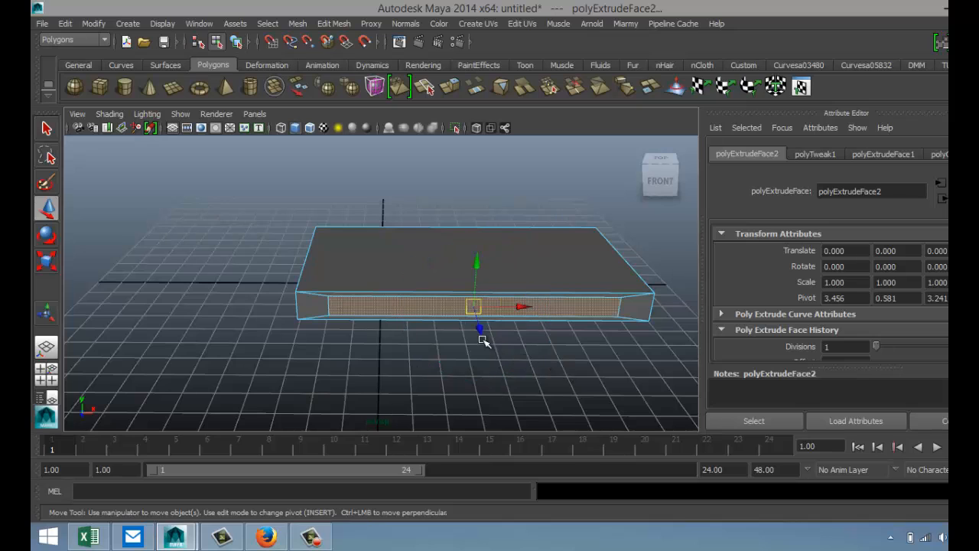
left_click_drag(479, 332, 478, 312)
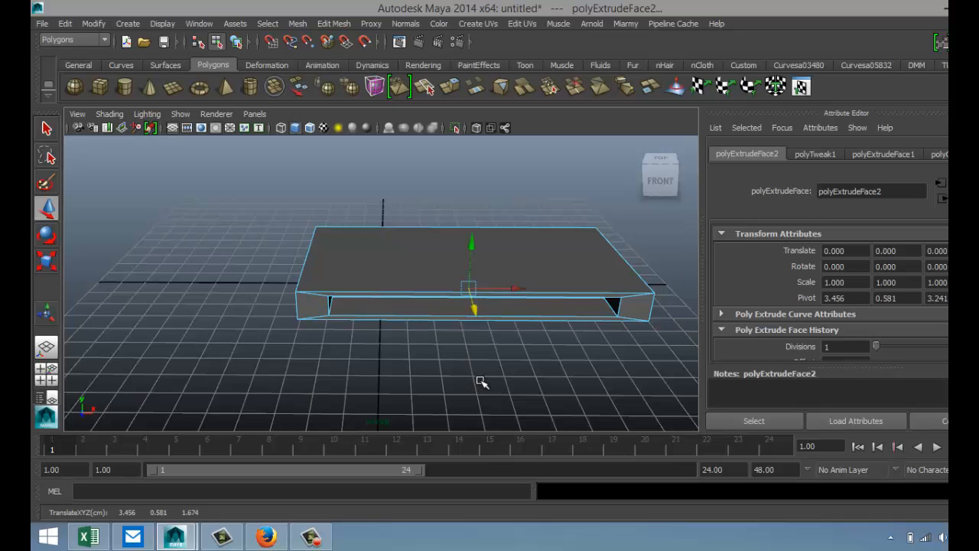
left_click_drag(532, 371, 391, 356, "alt")
left_click(323, 337)
left_click_drag(324, 337, 371, 343, "alt")
middle_click_drag(371, 343, 391, 321, "alt")
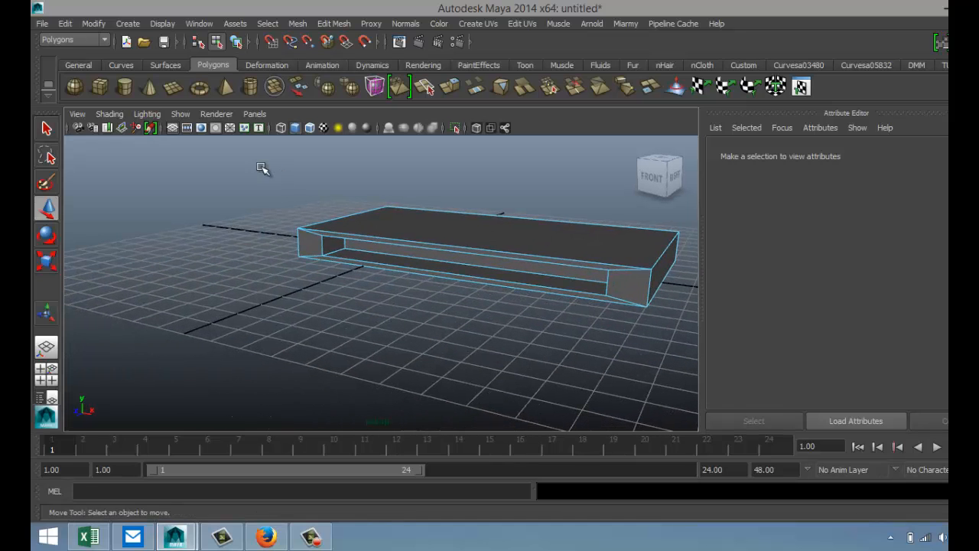
Create a very thin, wide polygon cube on the grid in front of the slotted box.
left_click(107, 89)
left_click_drag(314, 286, 487, 453)
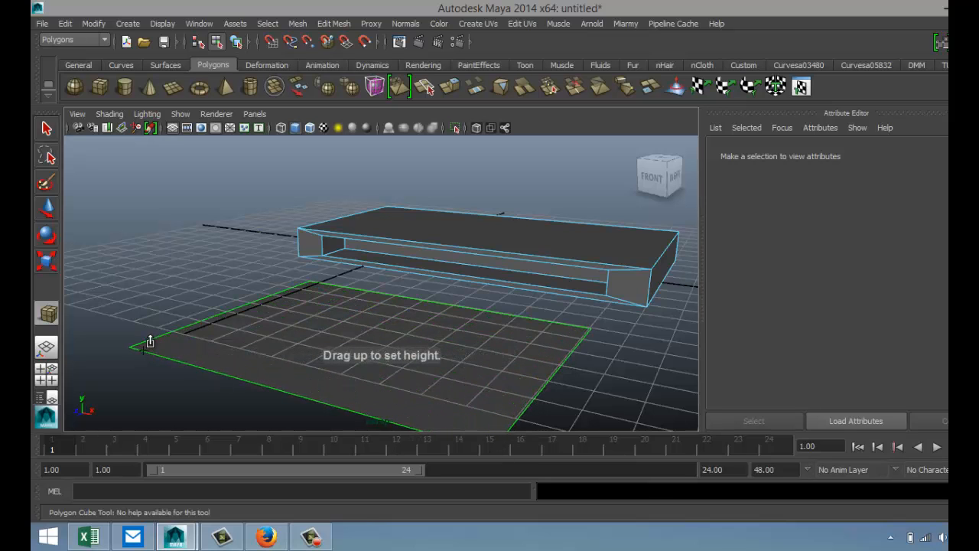
left_click_drag(150, 339, 161, 349)
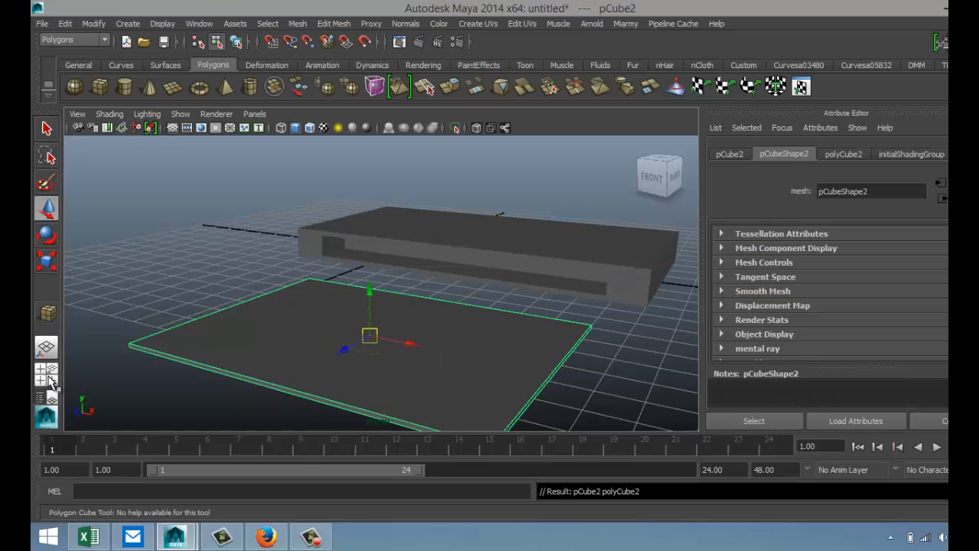
In the top view, move the thin plate to about X 3.18, Z 7.14 cm, close to the front of the slotted box.
left_click(46, 375)
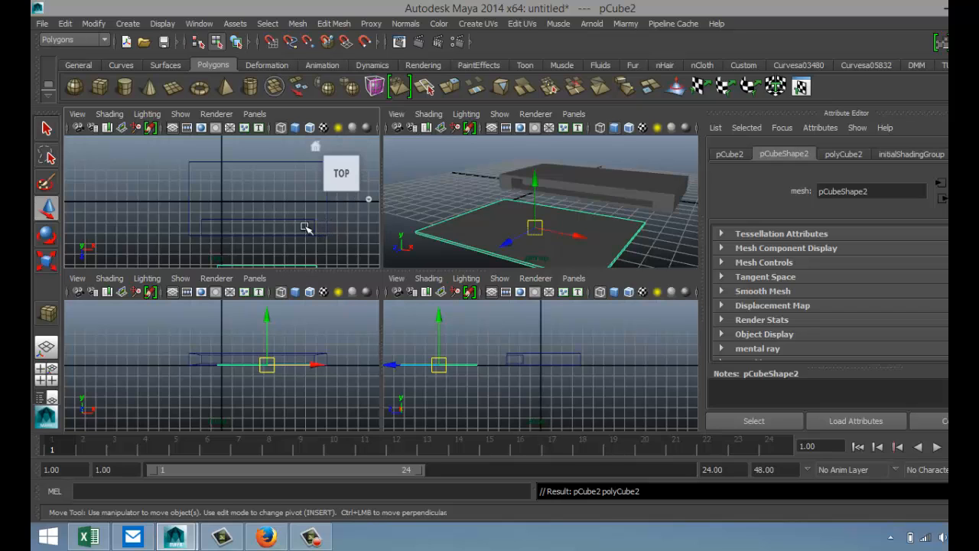
key("space")
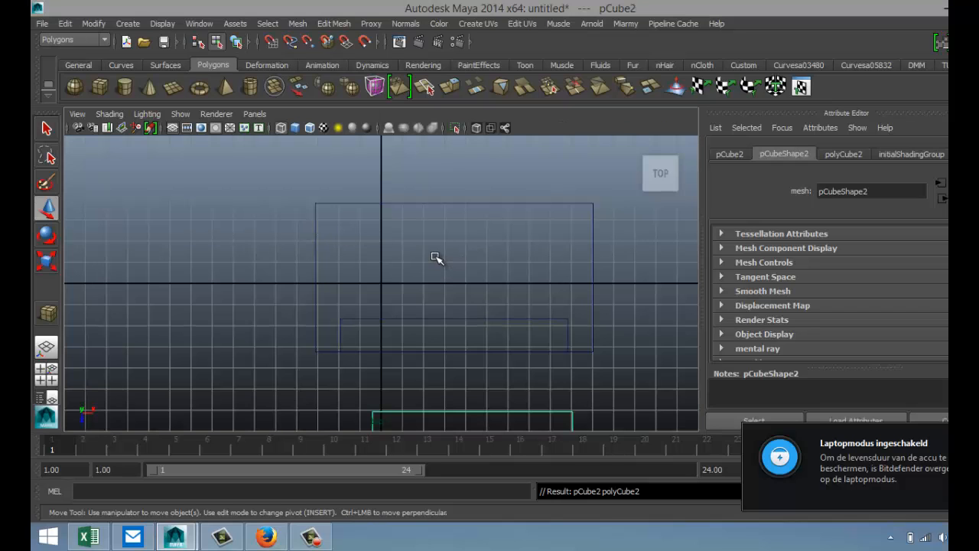
key("5")
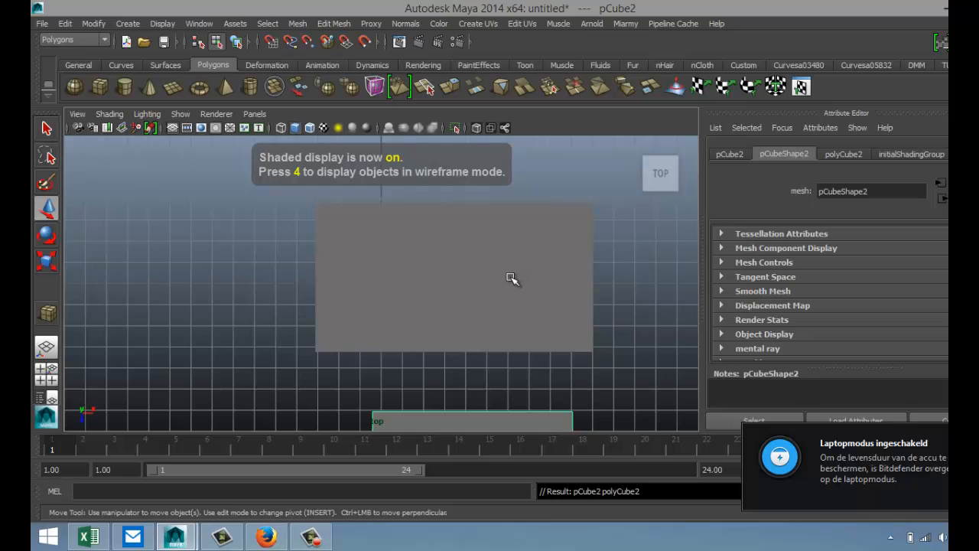
key("f")
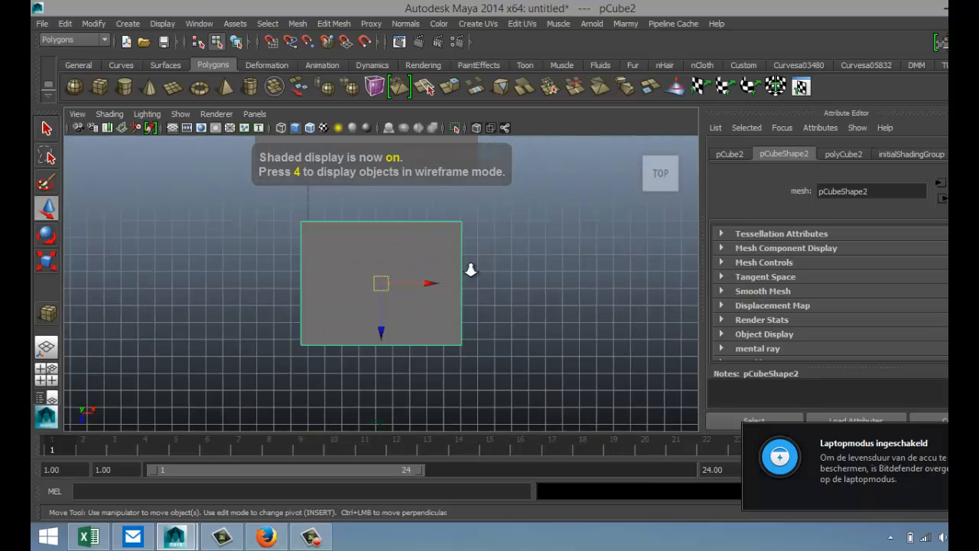
scroll(470, 269, "down", 2)
left_click_drag(431, 283, 415, 283)
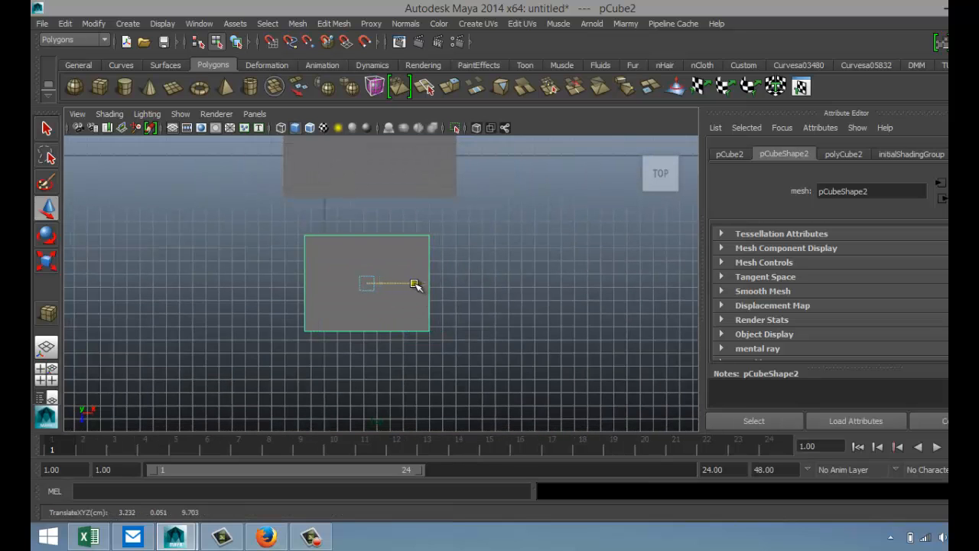
left_click_drag(365, 329, 367, 299)
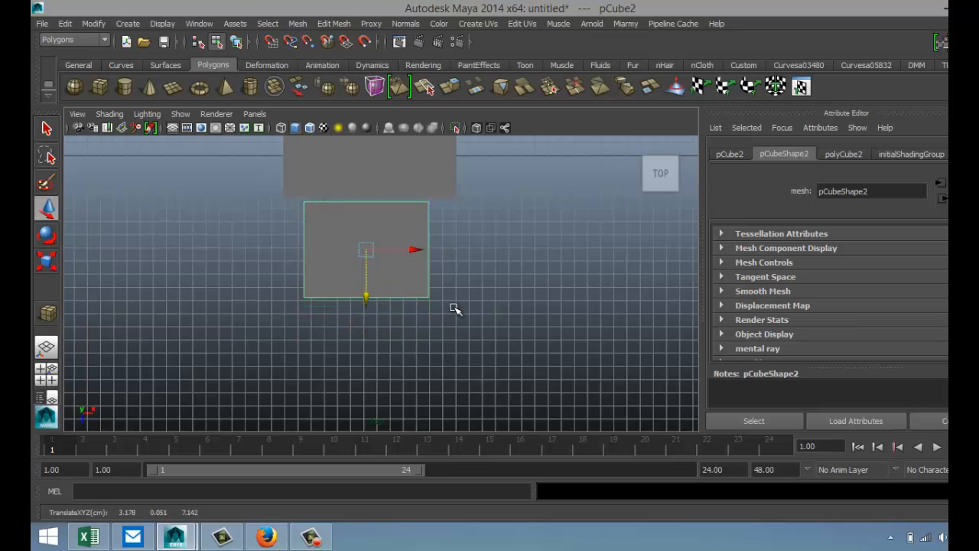
Widen the thin plate by moving its positive-X side edges outward to about X 8.56 cm, using wireframe display.
key("4")
scroll(461, 300, "up", 2)
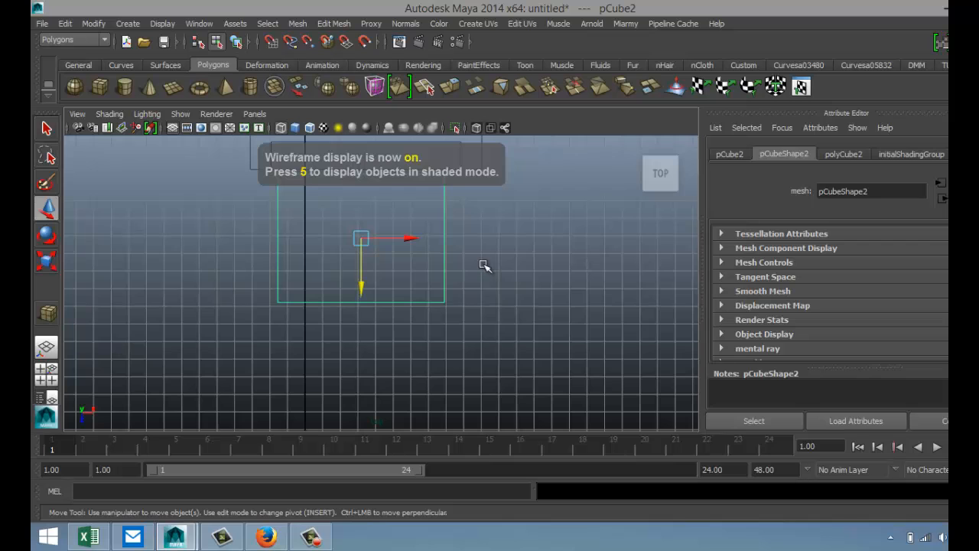
middle_click_drag(484, 265, 500, 339, "alt")
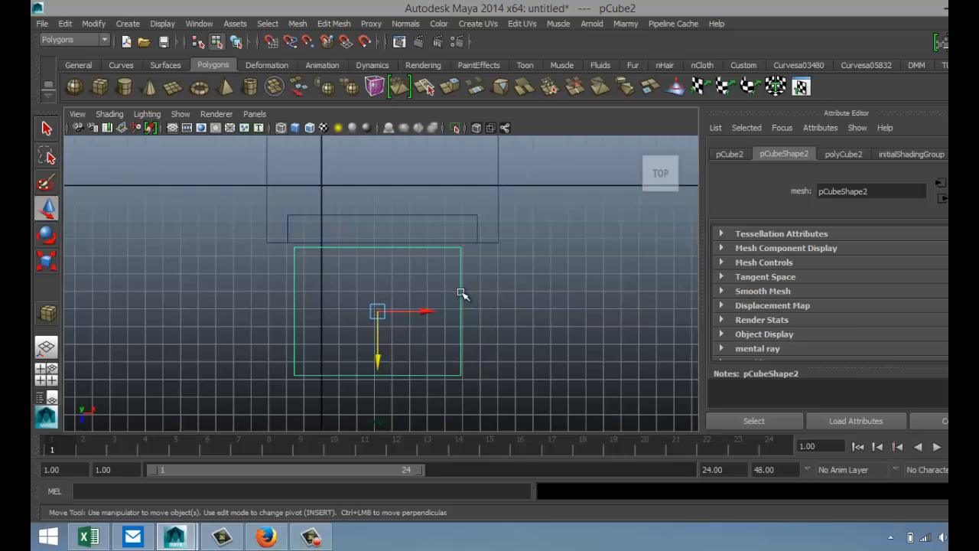
right_click_drag(461, 293, 468, 196)
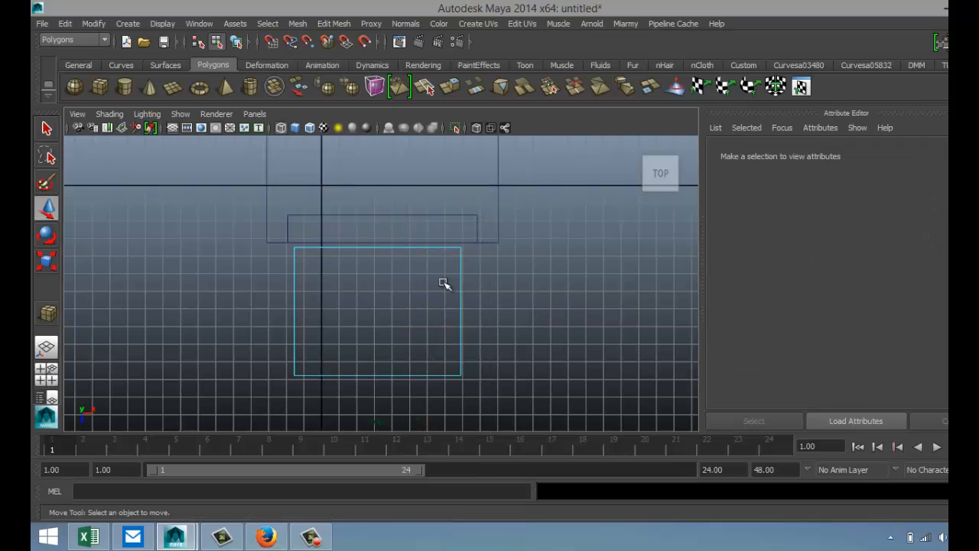
left_click(460, 294)
left_click_drag(517, 312, 525, 312)
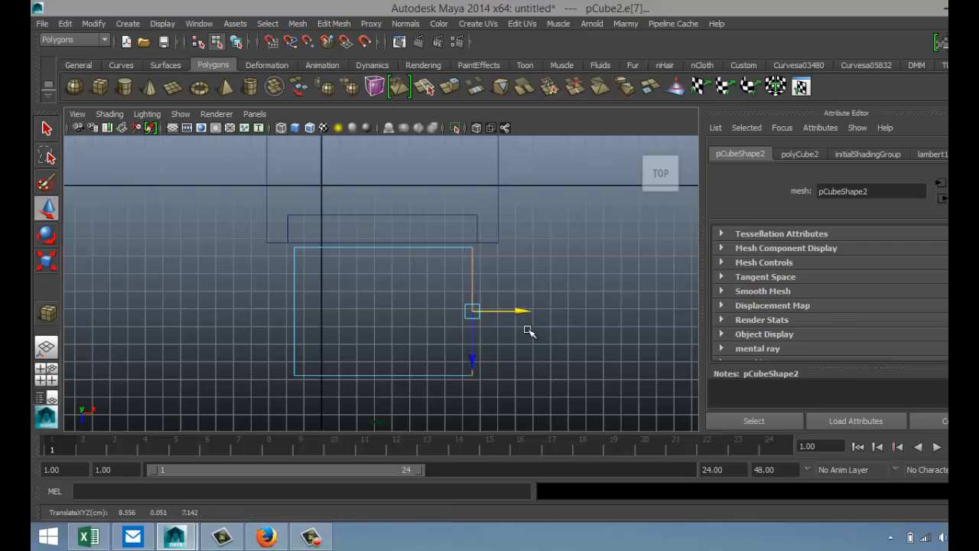
left_click(543, 342)
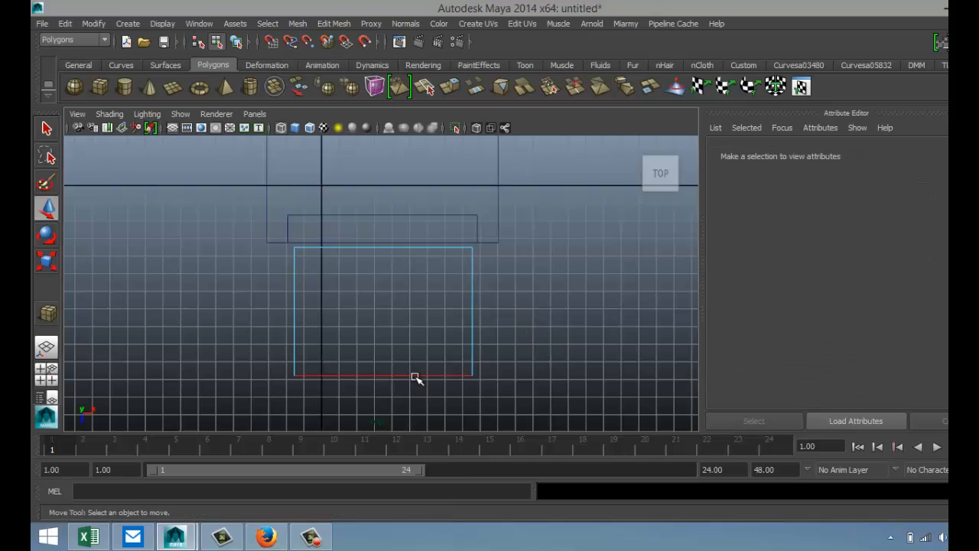
Move the whole thin plate to about X 3.10, Z 6.90 cm against the box front and check it in perspective.
right_click_drag(413, 223, 485, 221)
left_click(426, 376)
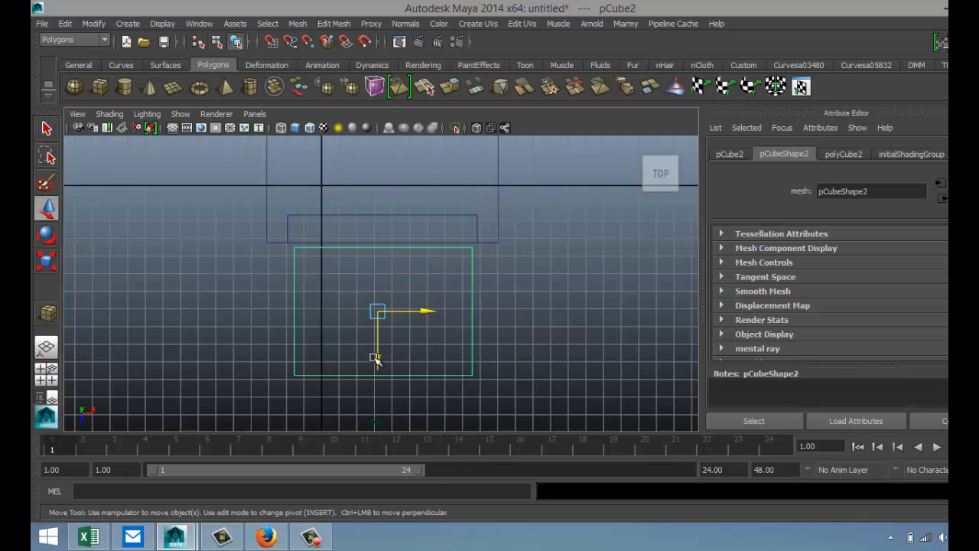
left_click_drag(376, 357, 375, 354)
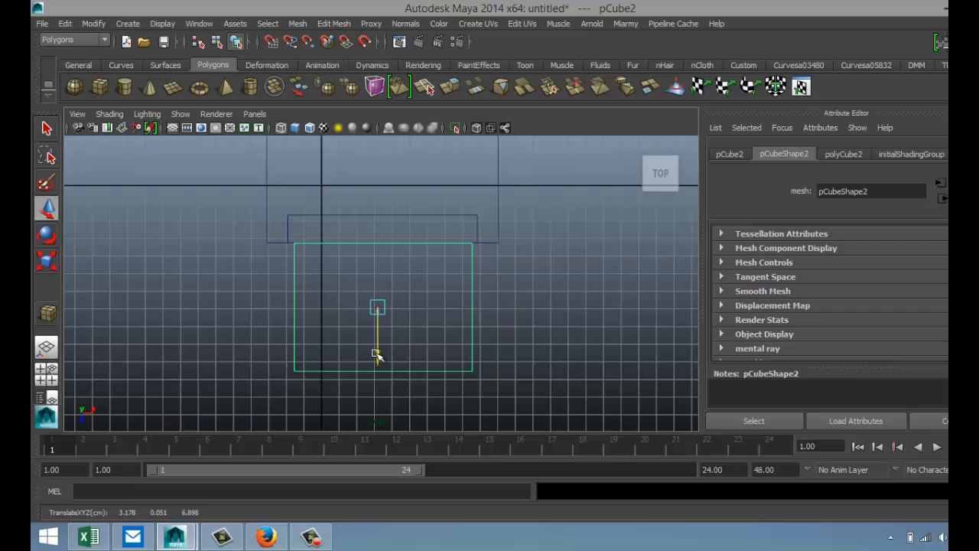
left_click_drag(426, 307, 428, 308)
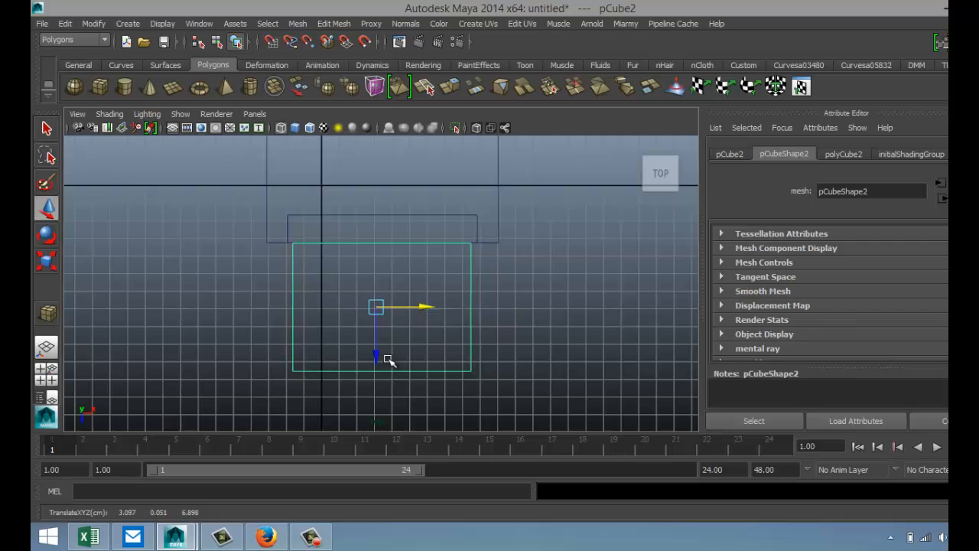
left_click(46, 375)
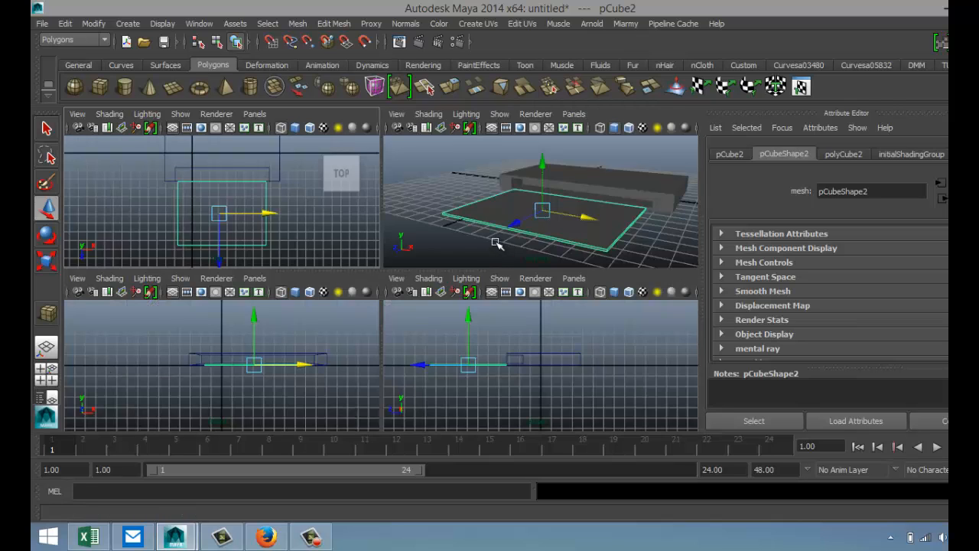
key("space")
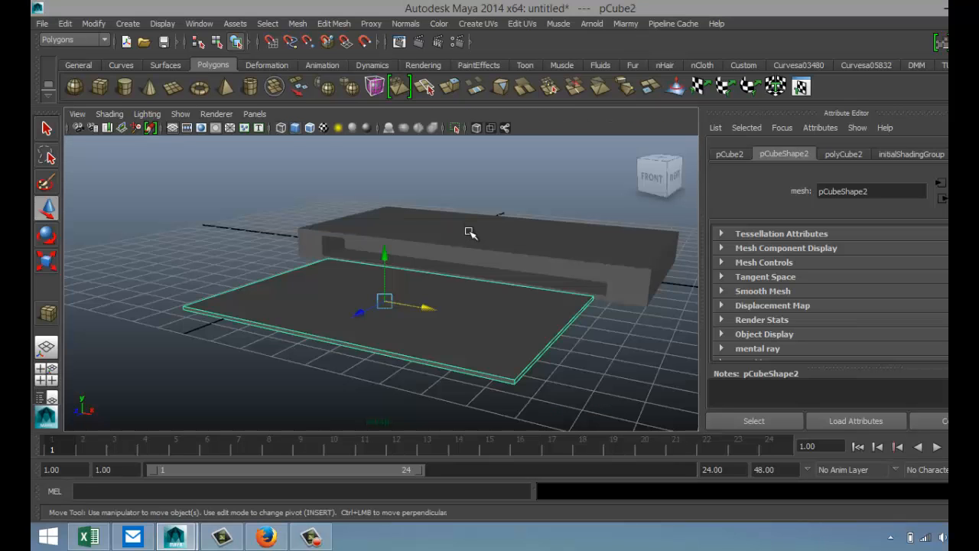
In the top view, insert two front-to-back edge loops in the thin plate, one near each side edge.
left_click(48, 380)
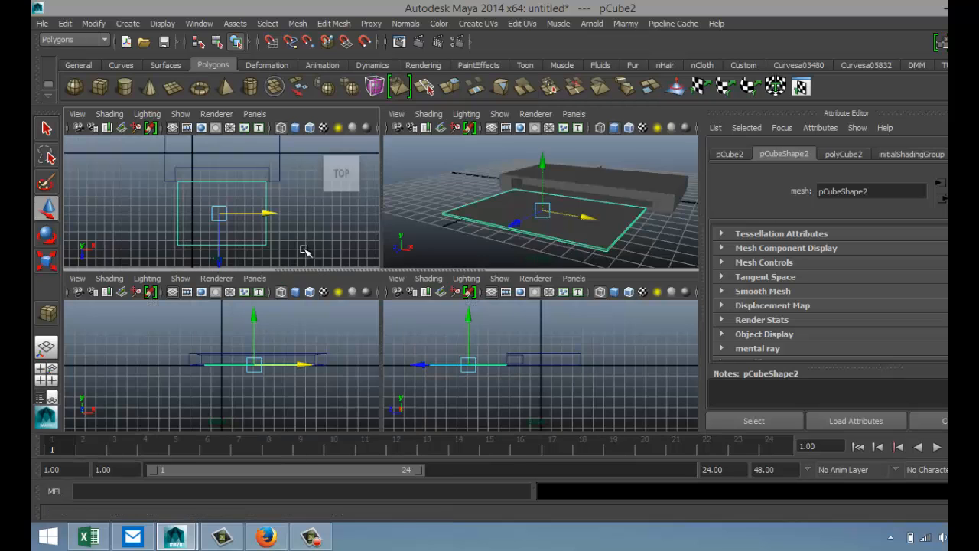
key("space")
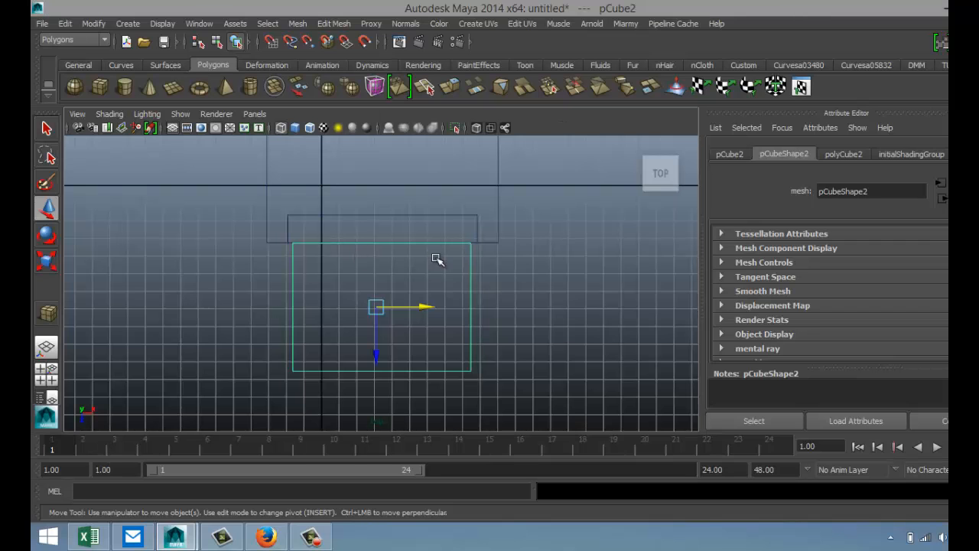
left_click(334, 24)
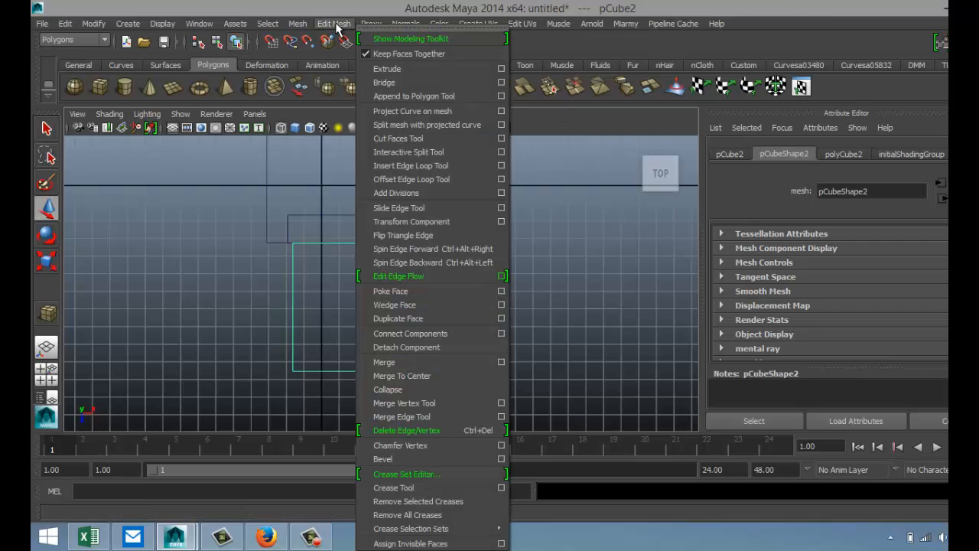
left_click(451, 166)
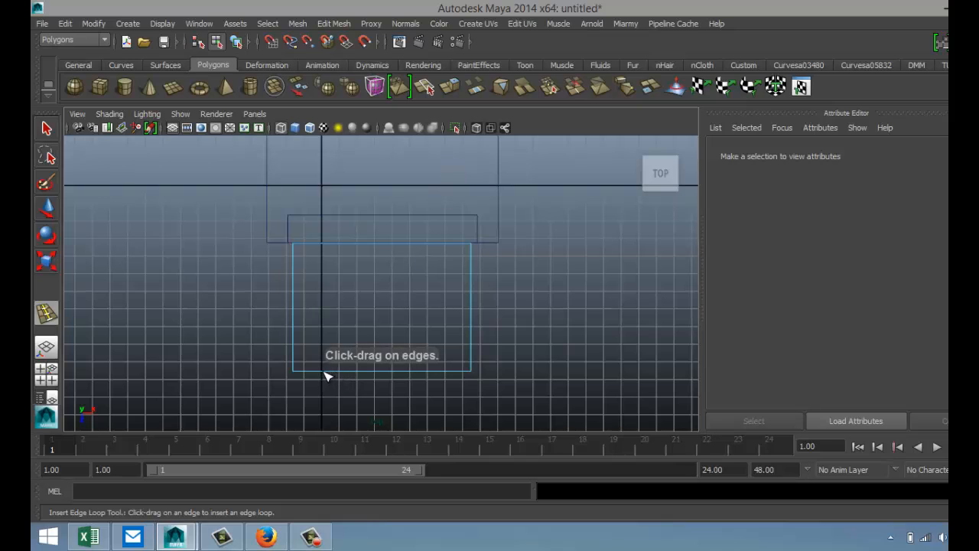
left_click_drag(323, 371, 326, 375)
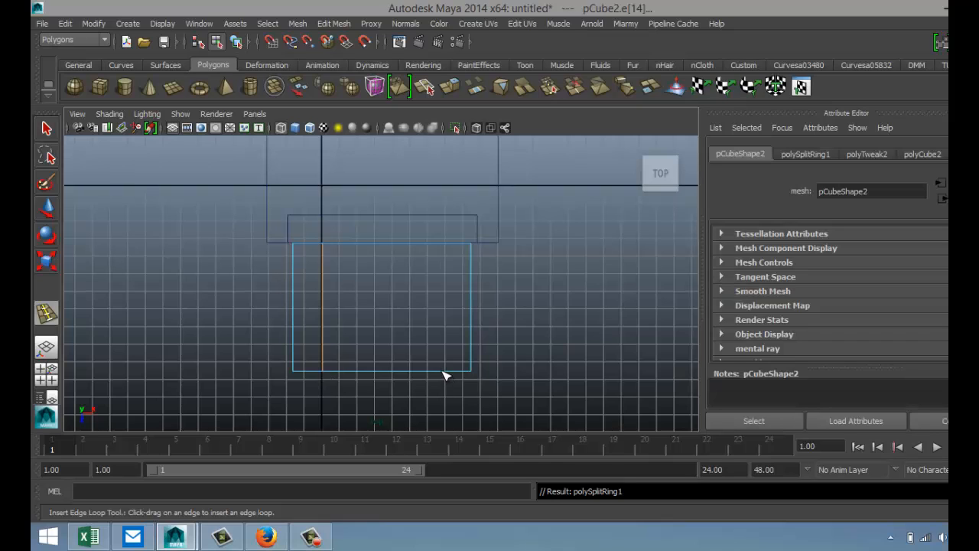
left_click_drag(443, 372, 439, 371)
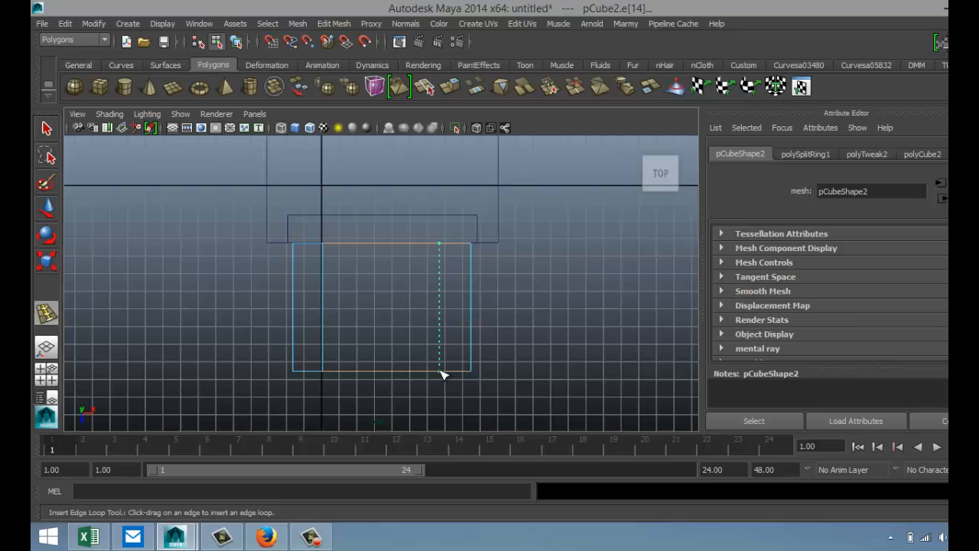
left_click_drag(443, 374, 443, 375)
In perspective, move the plate's negative-X edge loop slightly inward to about X 0.18 cm.
left_click(46, 373)
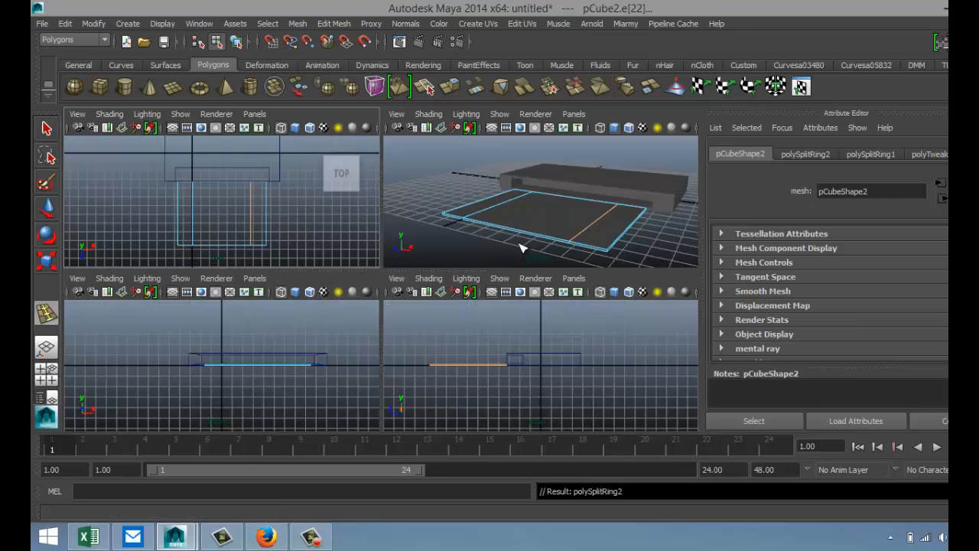
key("q")
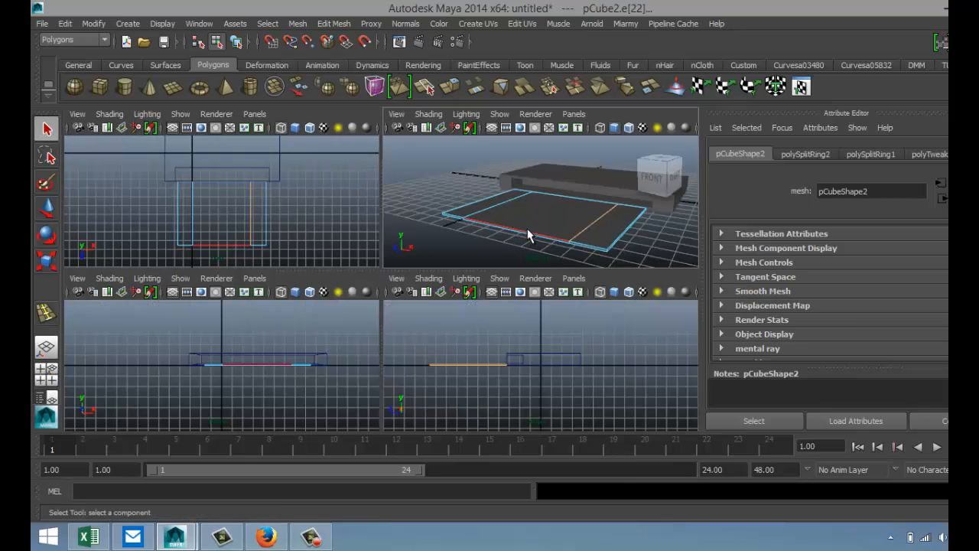
key("space")
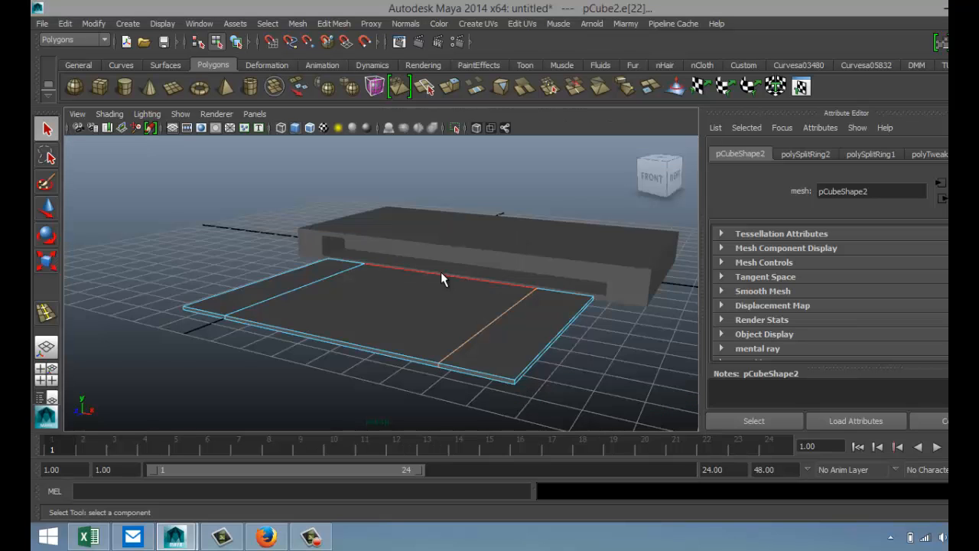
left_click_drag(441, 280, 348, 309, "alt")
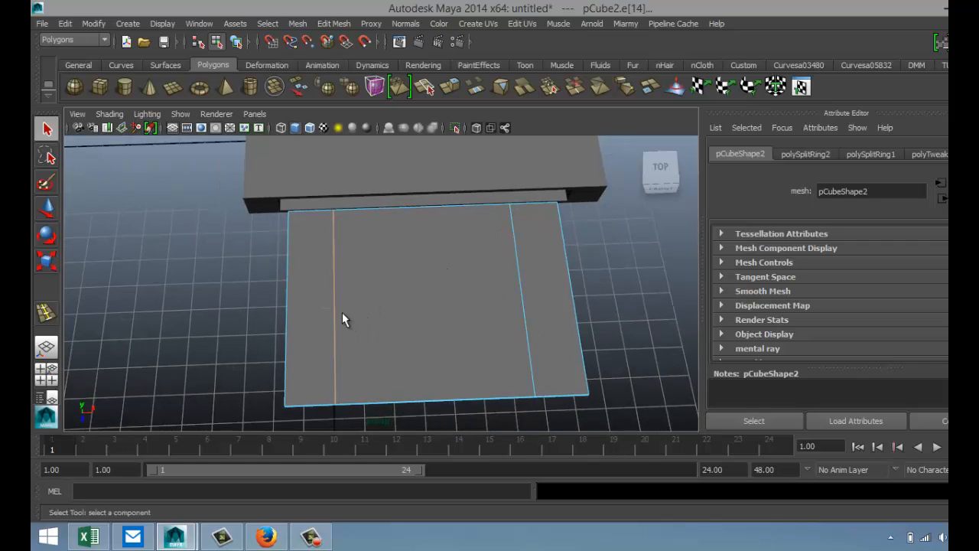
right_click_drag(335, 223, 342, 199)
key("w")
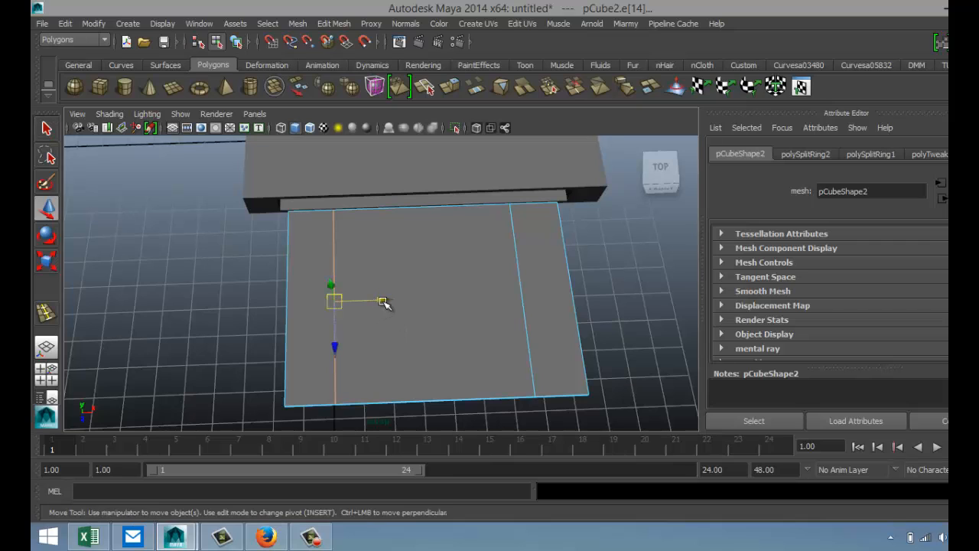
left_click_drag(382, 299, 387, 303)
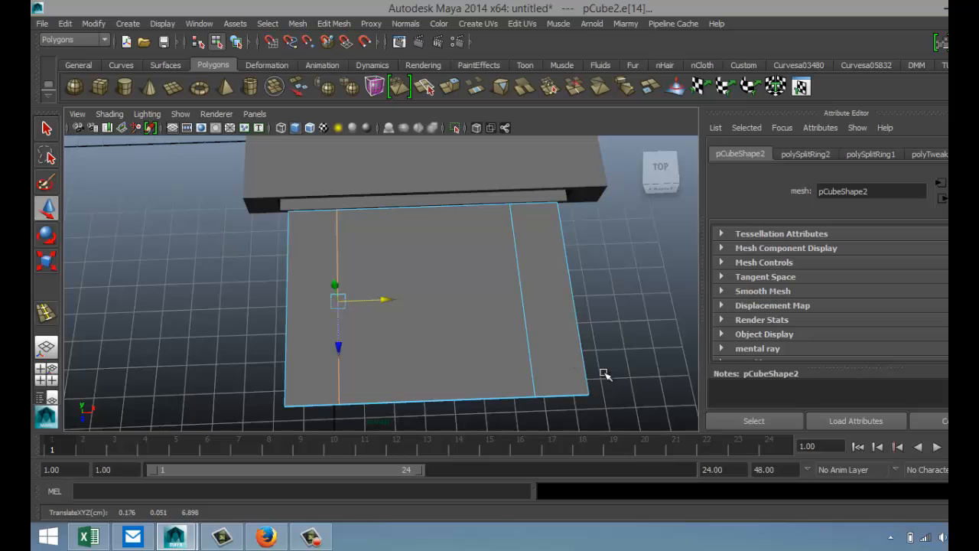
Select the faces of the plate's middle section and lower them to about Y -0.19 cm, leaving the side strips sloped.
left_click_drag(604, 374, 588, 345, "alt")
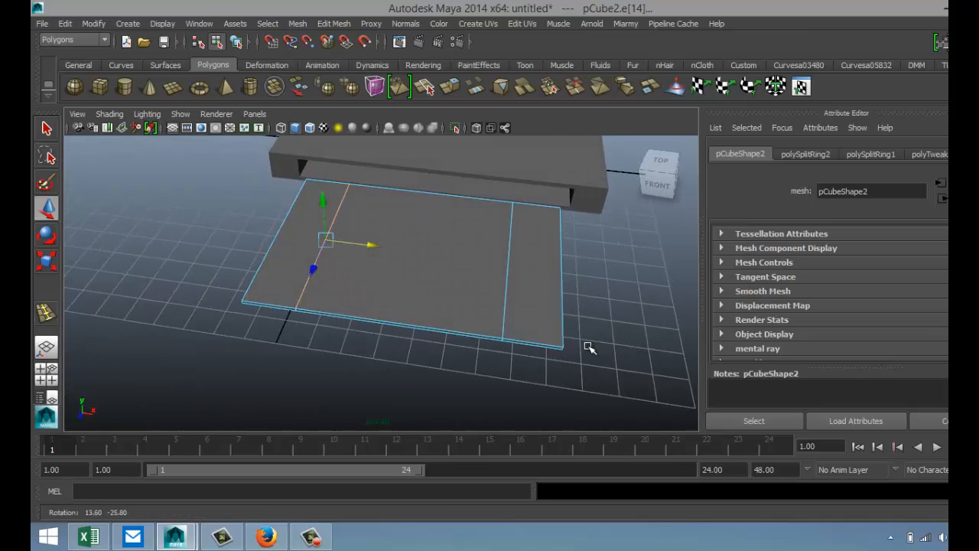
right_click_drag(416, 294, 425, 258)
left_click(411, 289)
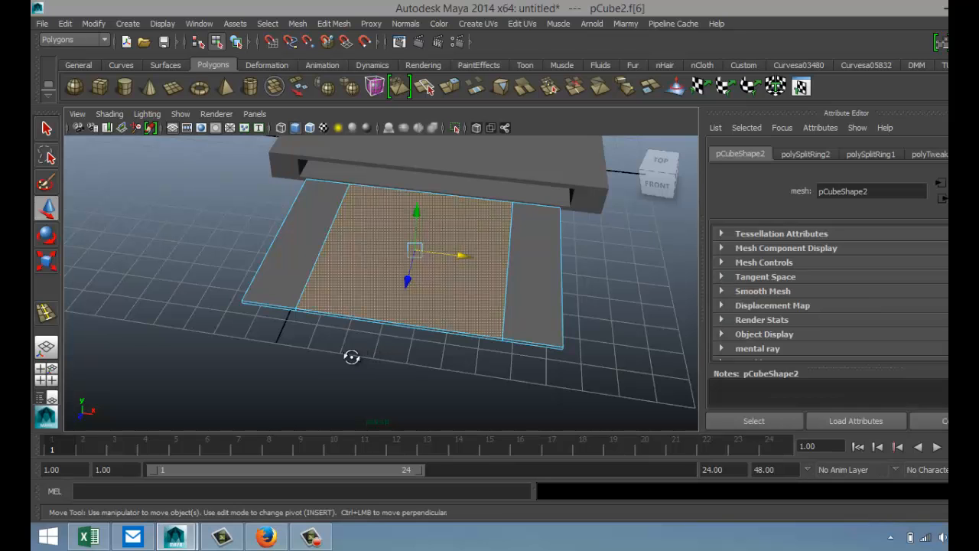
left_click_drag(349, 356, 404, 332, "alt")
left_click(405, 249)
left_click(407, 287)
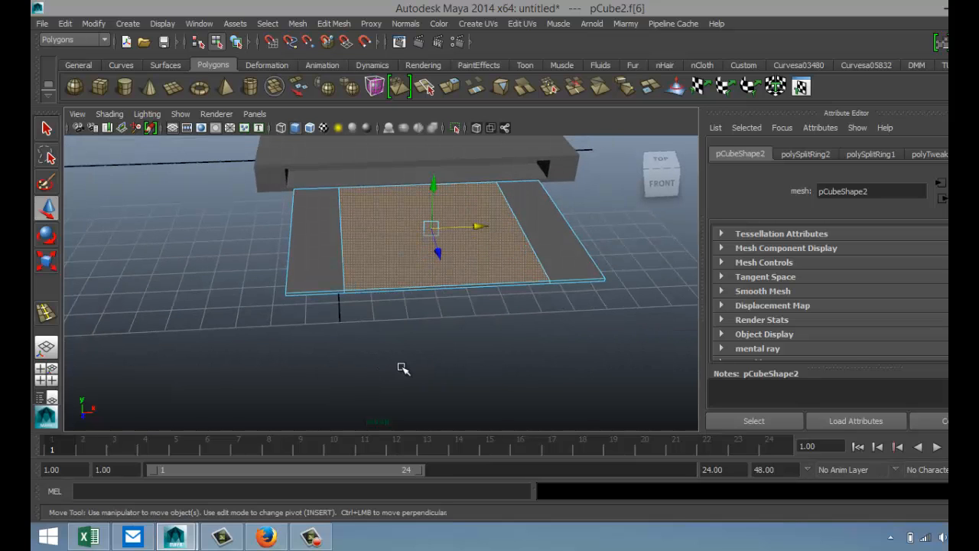
left_click(401, 290, "shift")
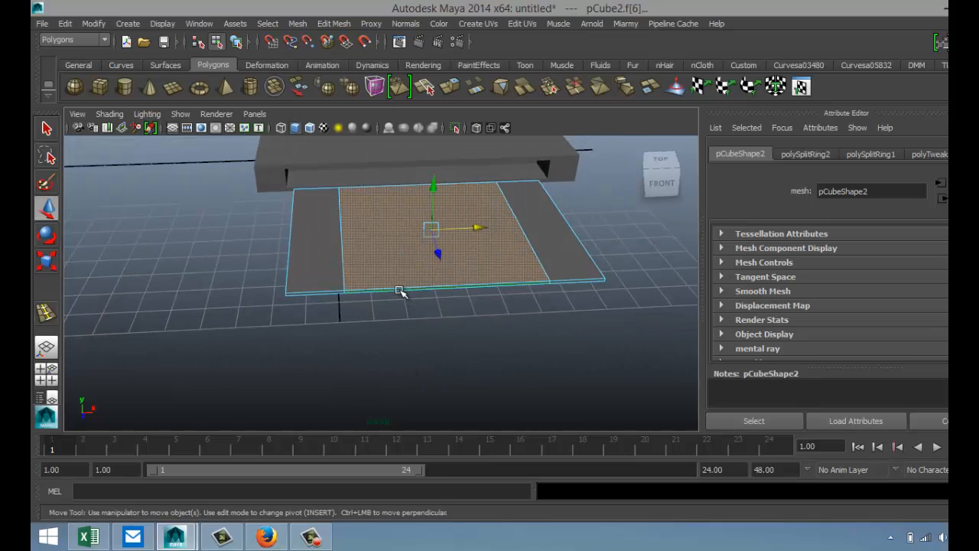
left_click_drag(427, 365, 388, 192, "alt")
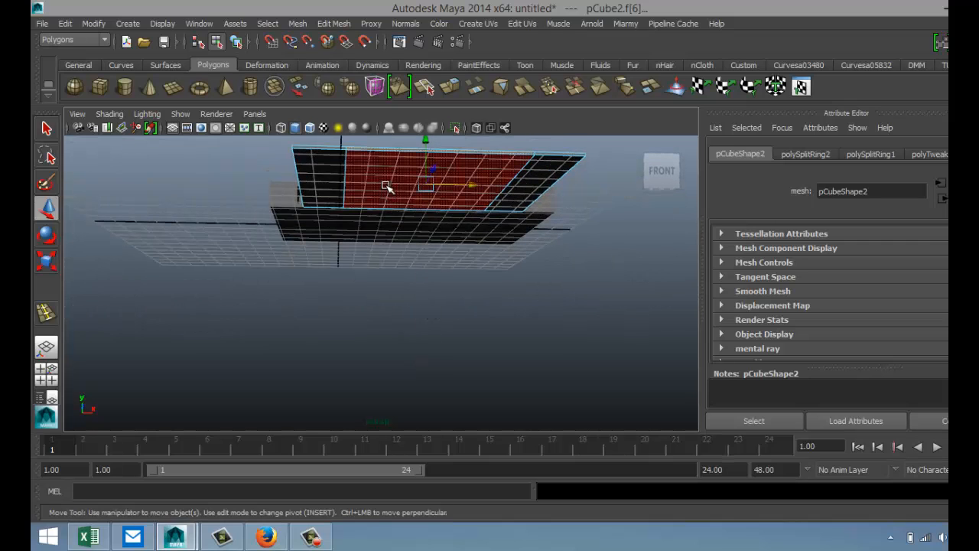
left_click_drag(459, 303, 426, 362, "alt")
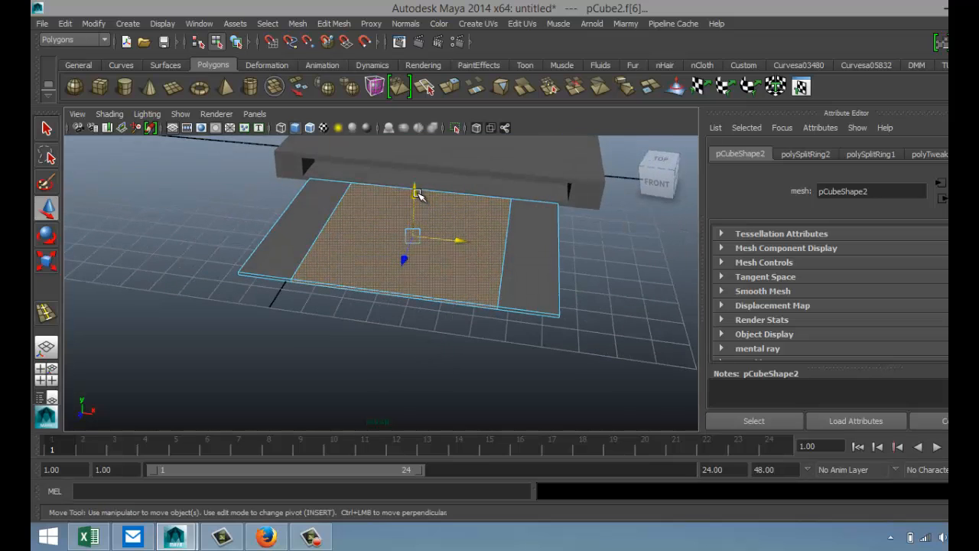
left_click_drag(418, 196, 422, 206)
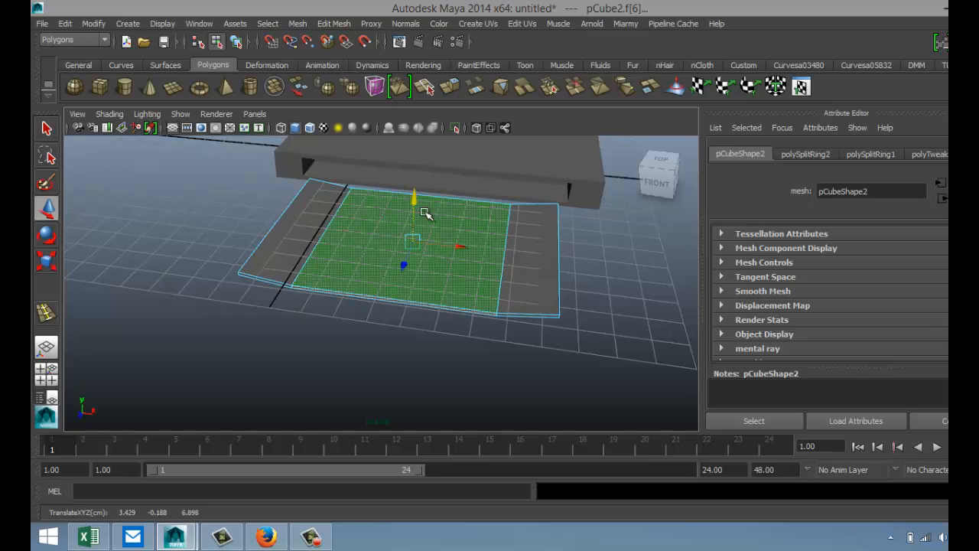
In the top view, pull the plate's two outer front corner vertices back to about Z 9.52 cm to angle the corners.
left_click(47, 373)
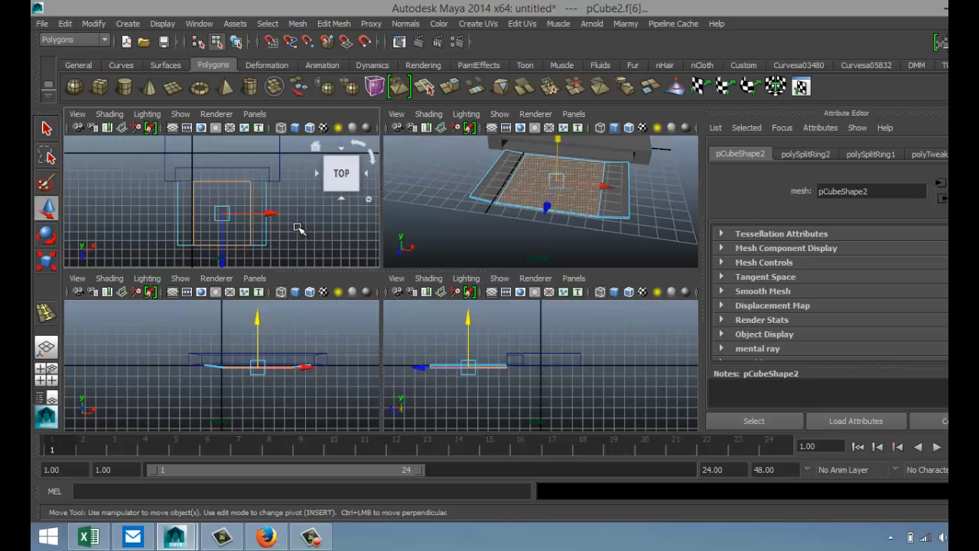
key("space")
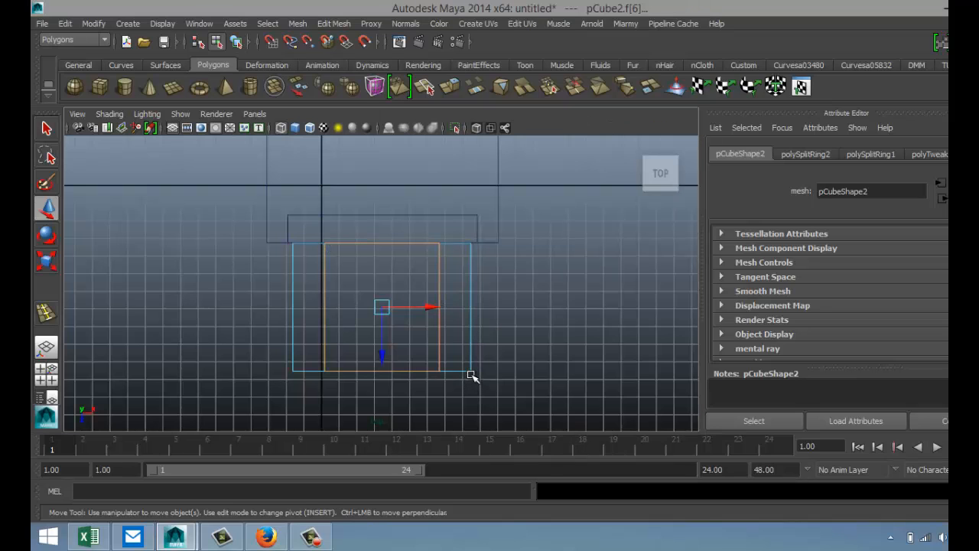
right_click(472, 376)
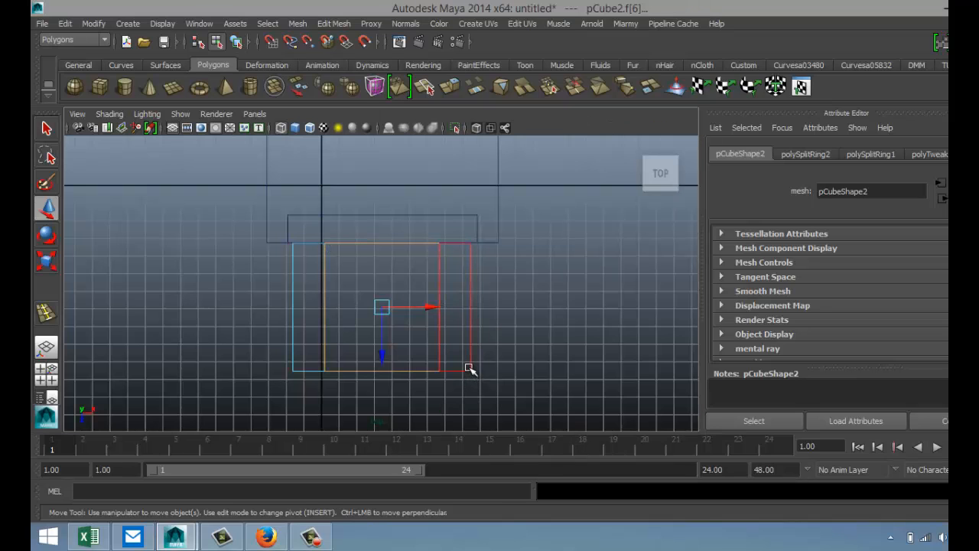
right_click_drag(468, 367, 423, 227)
left_click(480, 353)
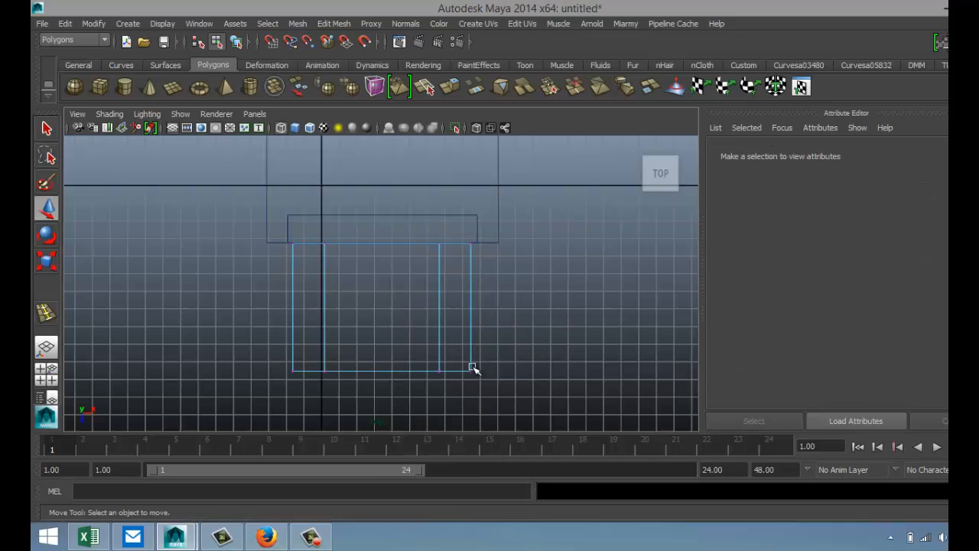
left_click(471, 368)
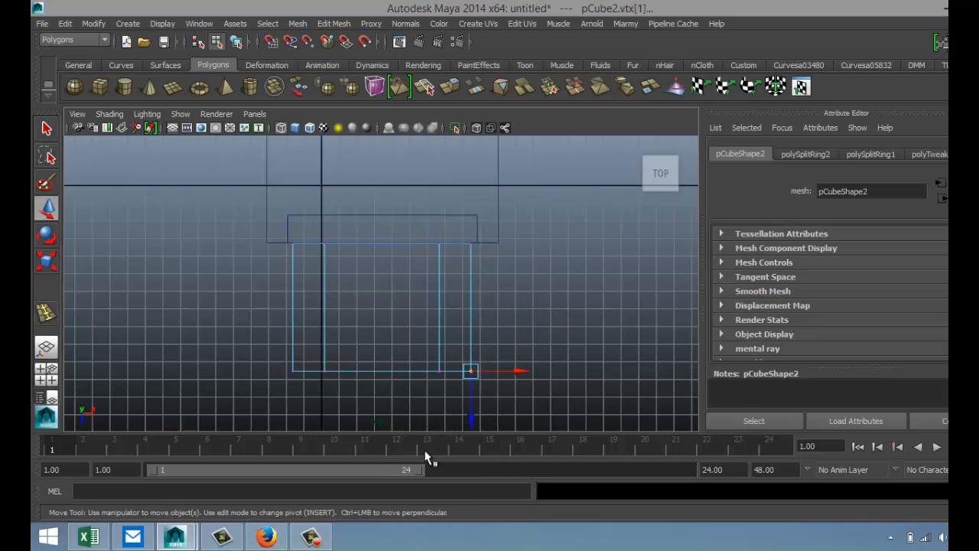
left_click_drag(283, 367, 323, 416, "shift")
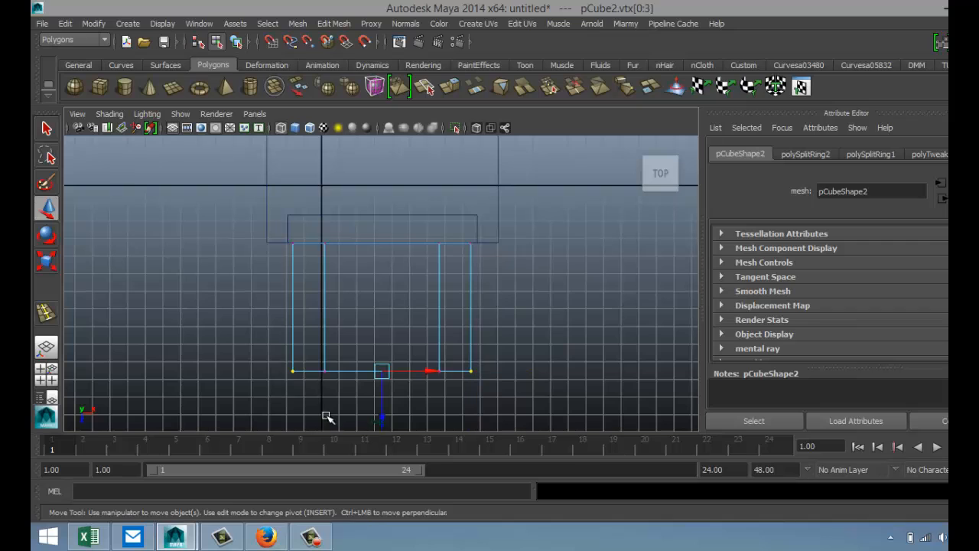
left_click_drag(382, 423, 383, 406)
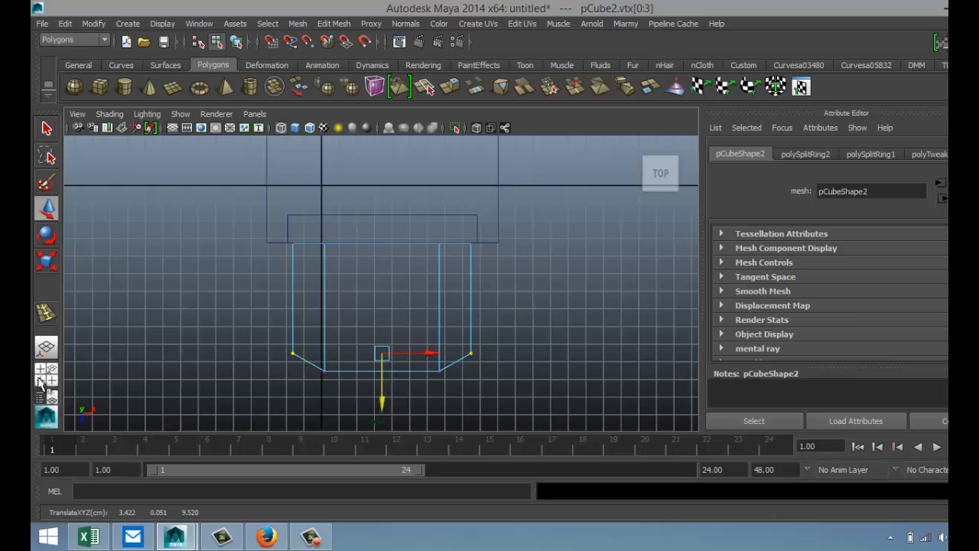
Return the plate to object mode and, in the side view, move it to about Y 0.25, Z 6.86 cm against the box.
left_click(48, 375)
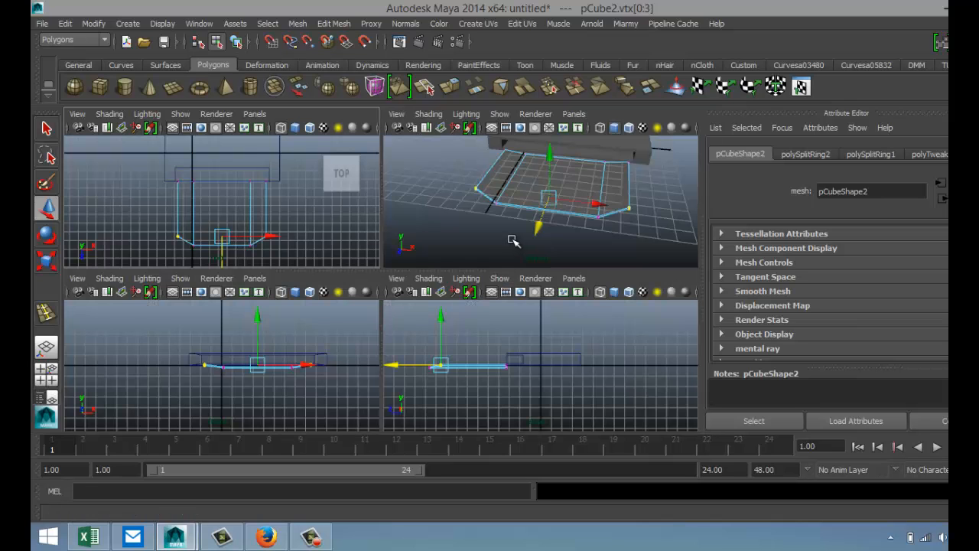
key("space")
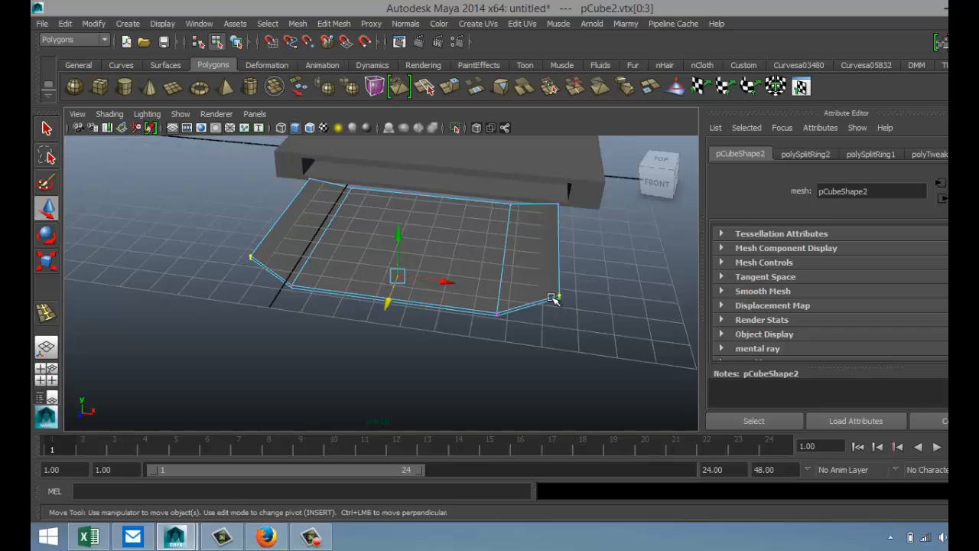
left_click_drag(586, 317, 518, 319, "alt")
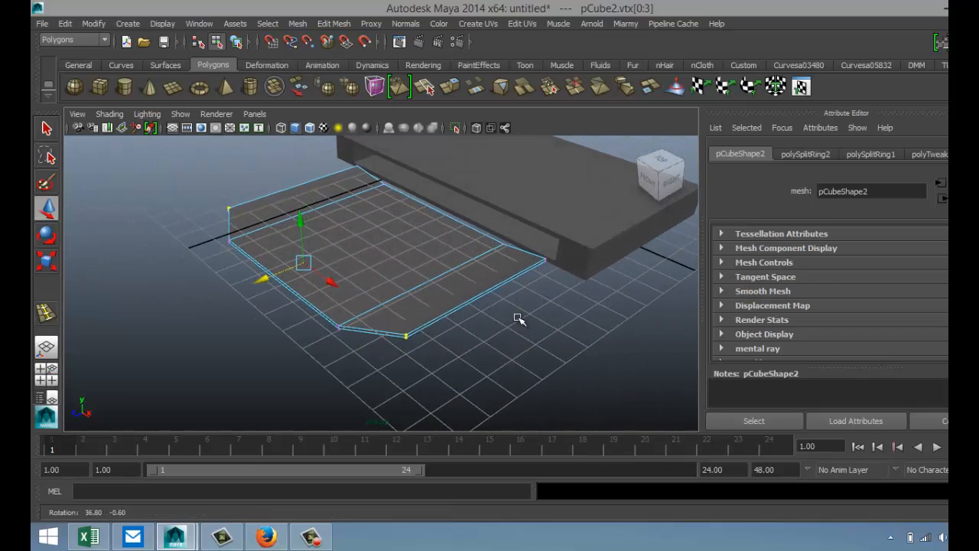
right_click_drag(461, 290, 525, 209)
left_click(480, 277)
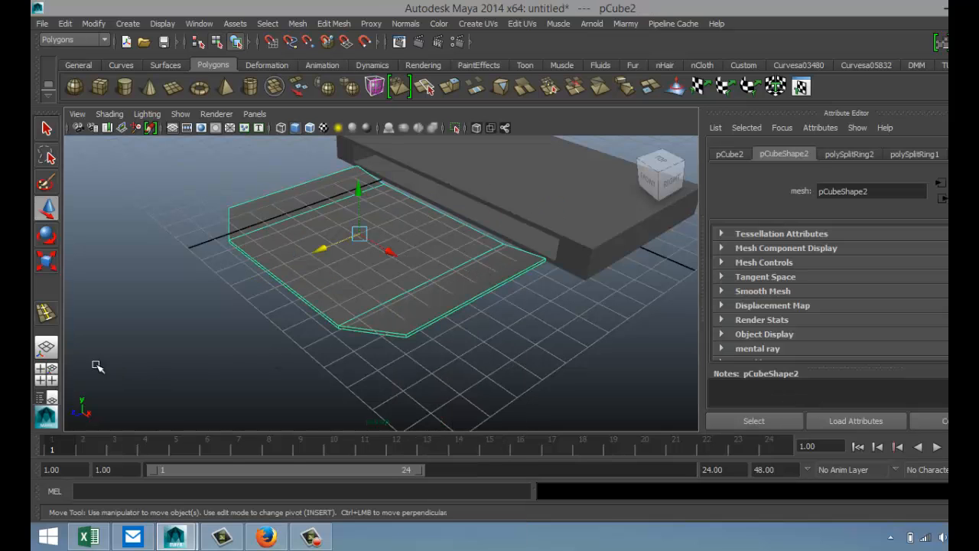
left_click(46, 374)
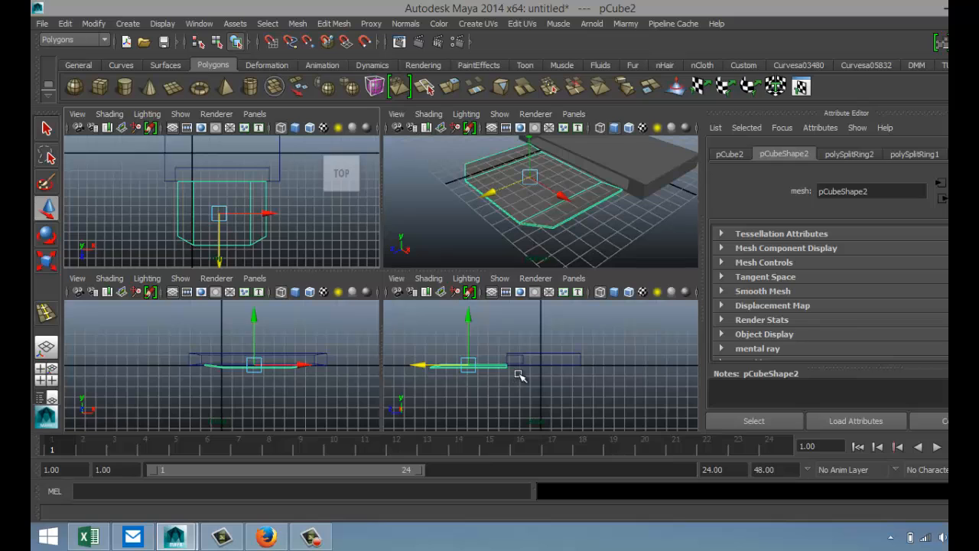
key("space")
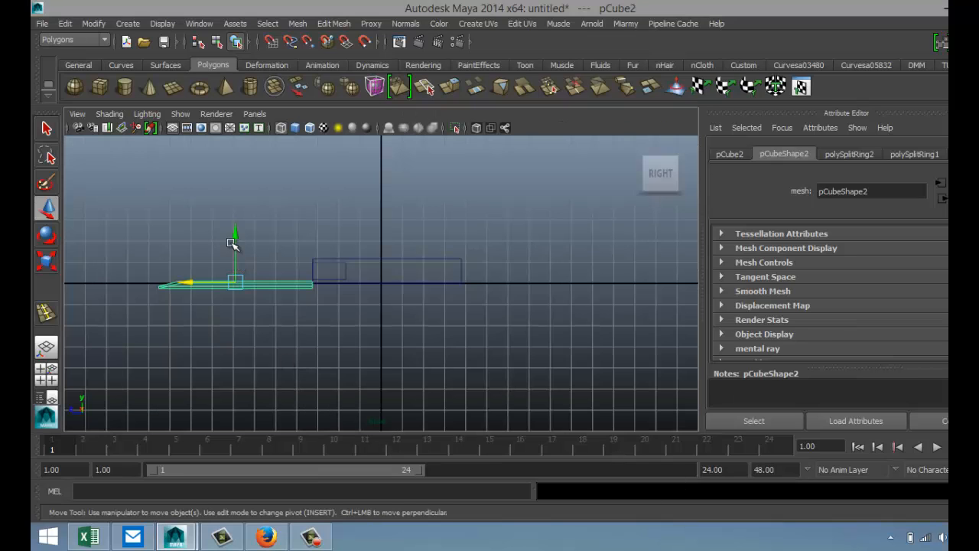
left_click_drag(234, 239, 238, 227)
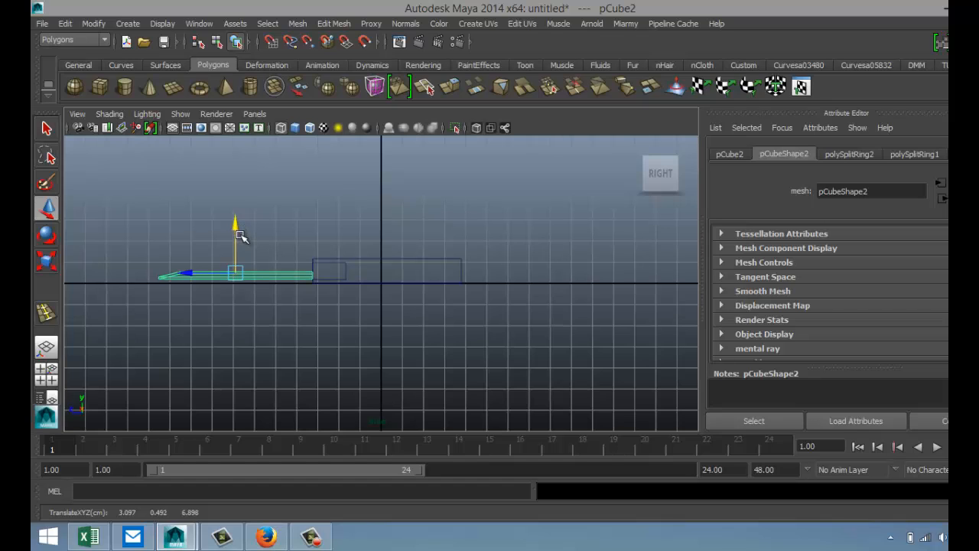
left_click_drag(197, 274, 195, 276)
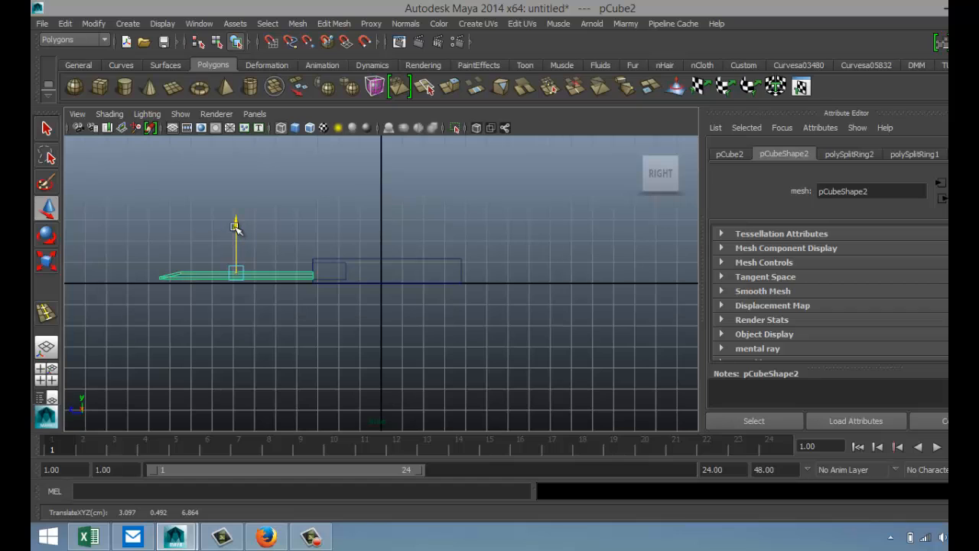
left_click_drag(236, 222, 237, 230)
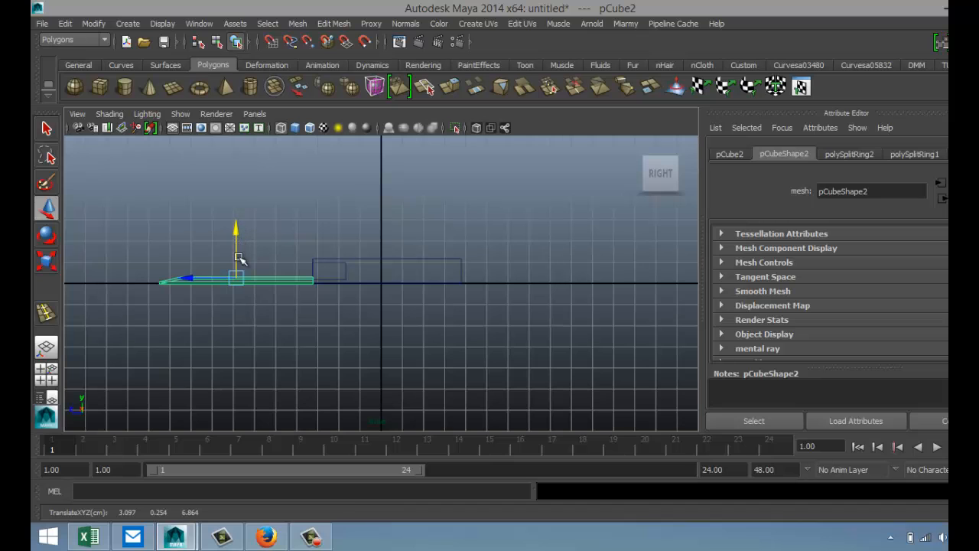
In perspective, create a polygon cylinder beside the box with a radius of about 3.17 and a height of about 5.87.
left_click(48, 374)
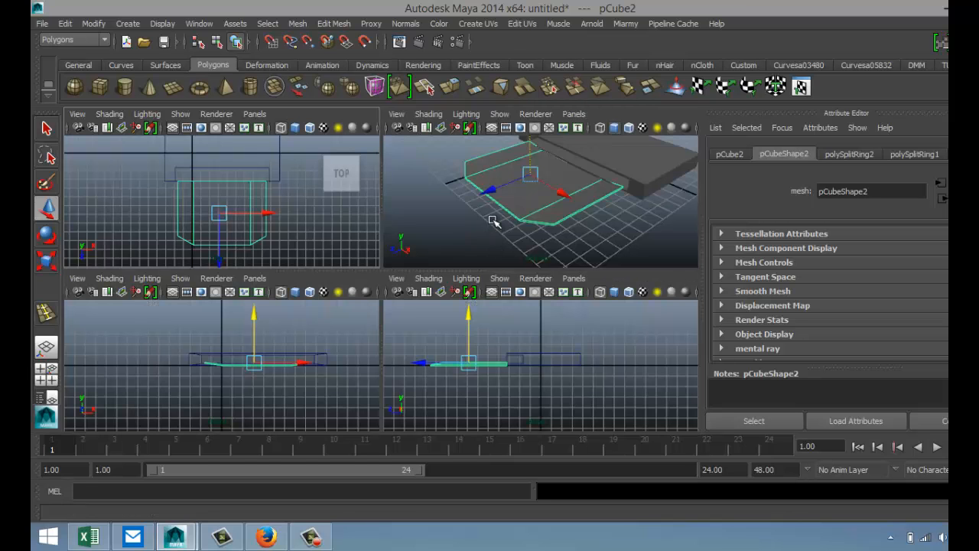
key("space")
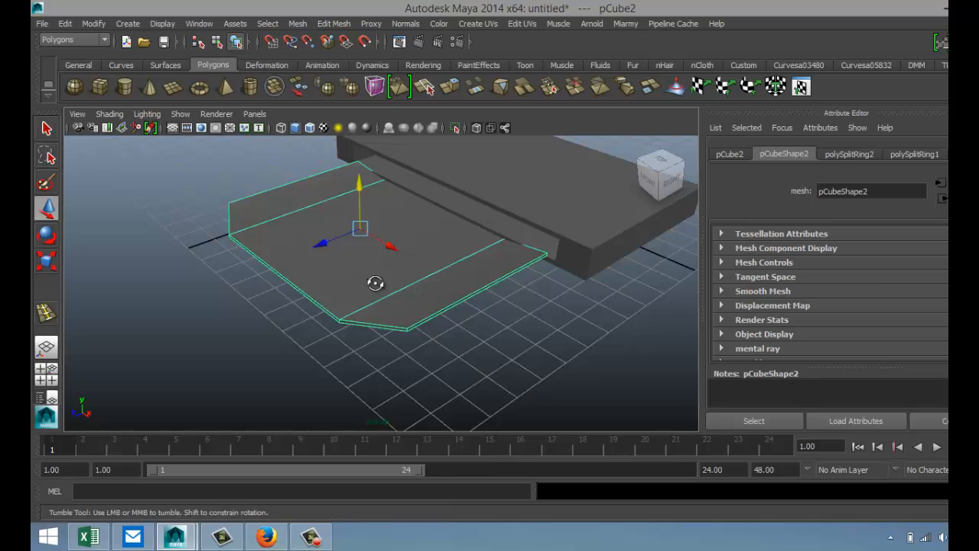
left_click_drag(375, 282, 433, 277, "alt")
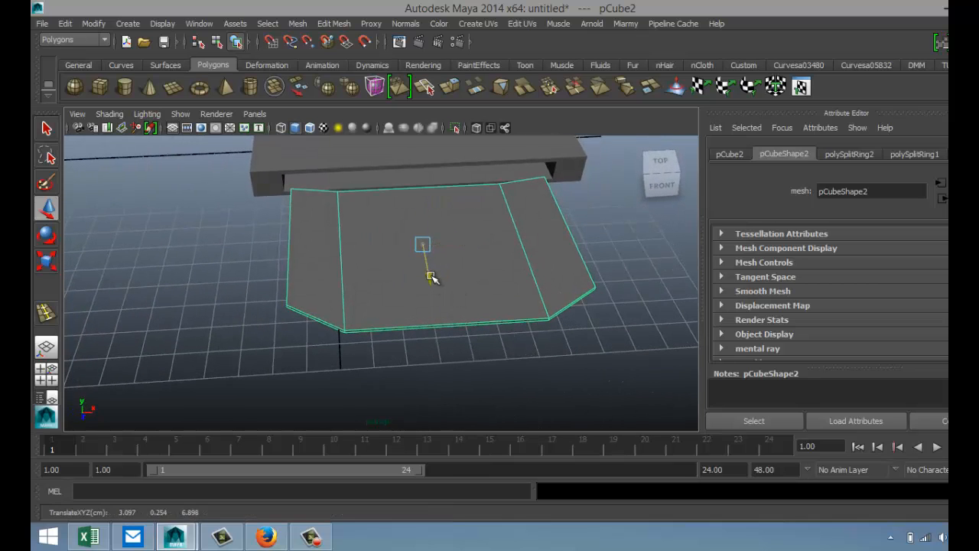
left_click_drag(470, 308, 494, 321, "alt")
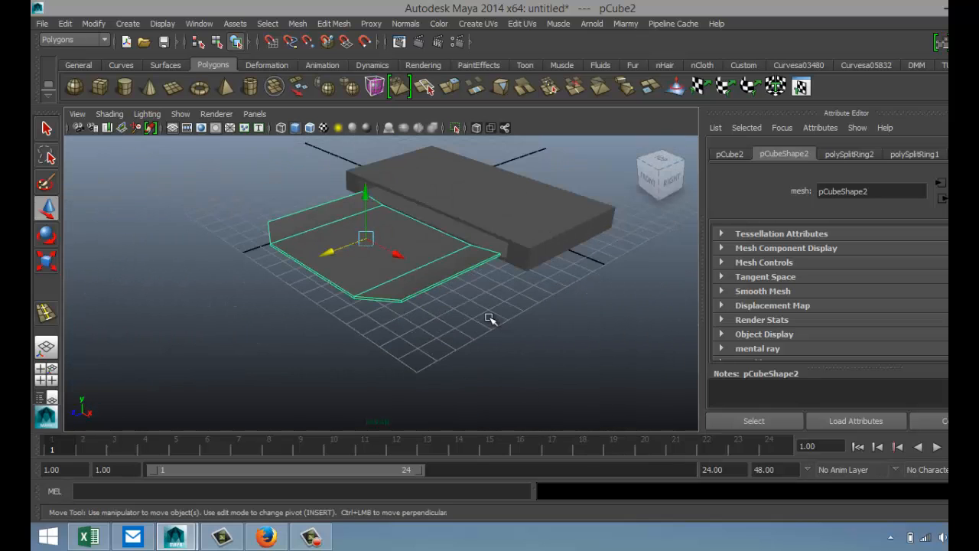
middle_click_drag(510, 336, 321, 339, "alt")
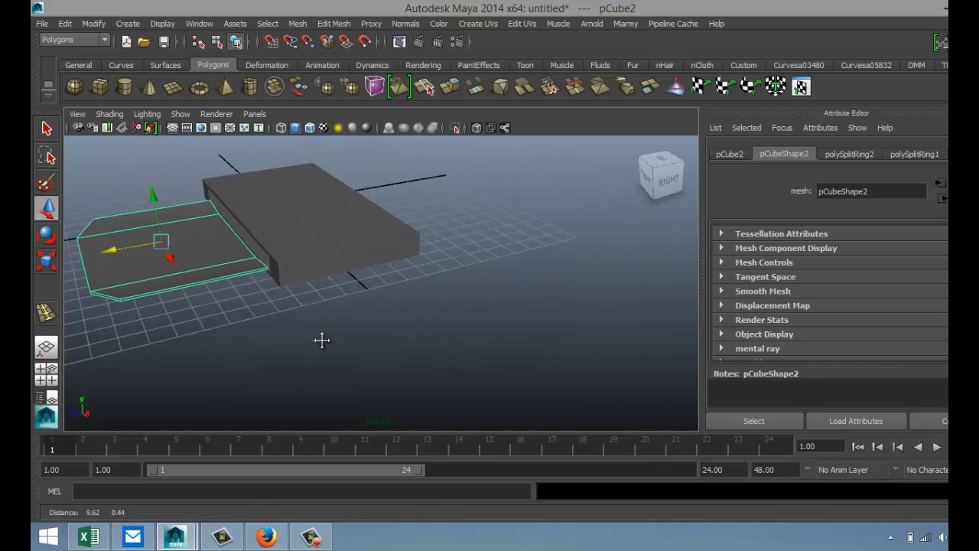
left_click(125, 86)
left_click_drag(496, 306, 557, 157)
Rotate the cylinder to exactly -90 degrees about Z so that it lies on its side.
key("e")
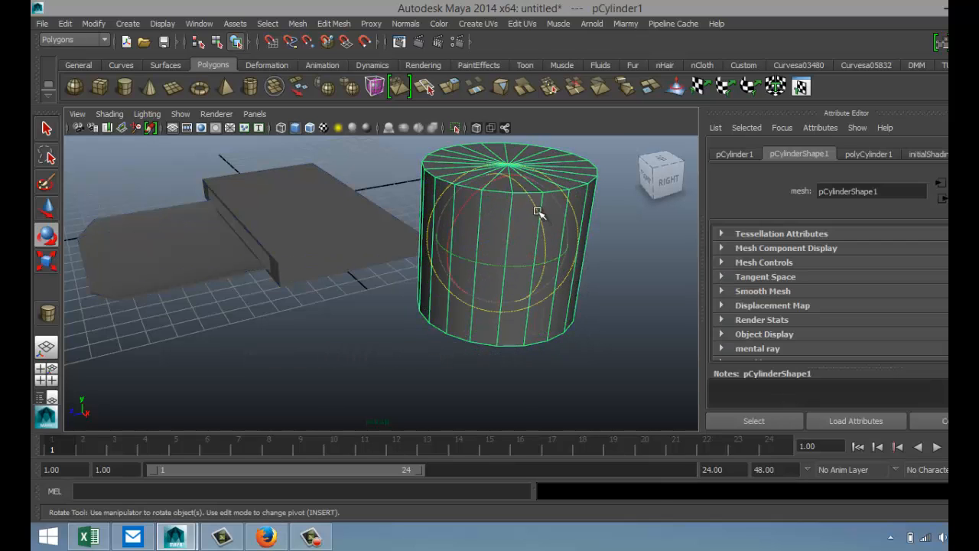
left_click_drag(538, 212, 559, 321)
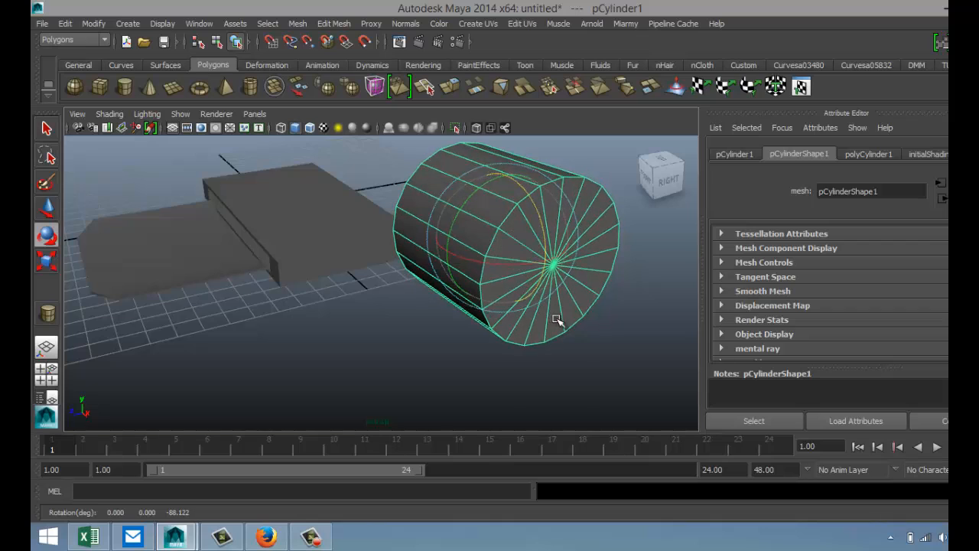
left_click(736, 154)
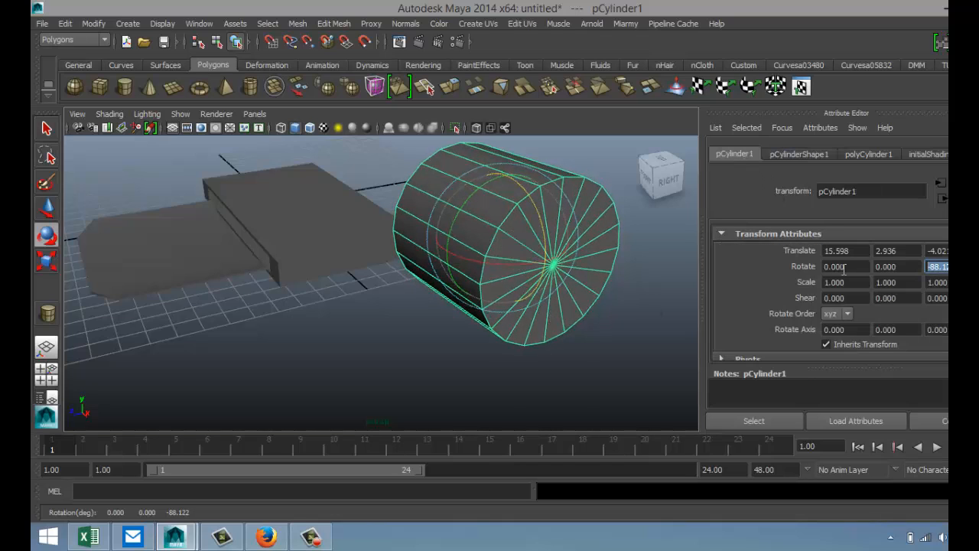
key("Return")
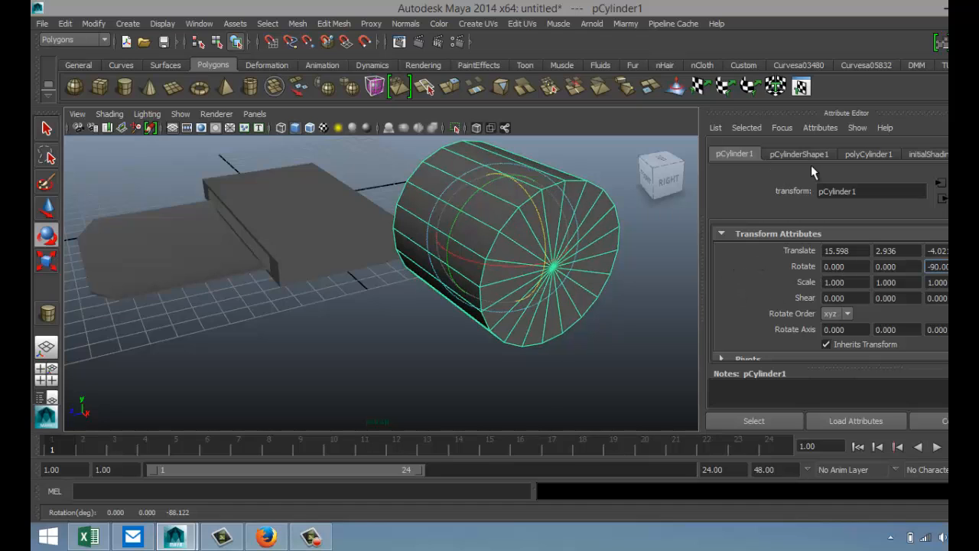
Set the cylinder's axis subdivisions to 60.
left_click(865, 154)
left_click(827, 288)
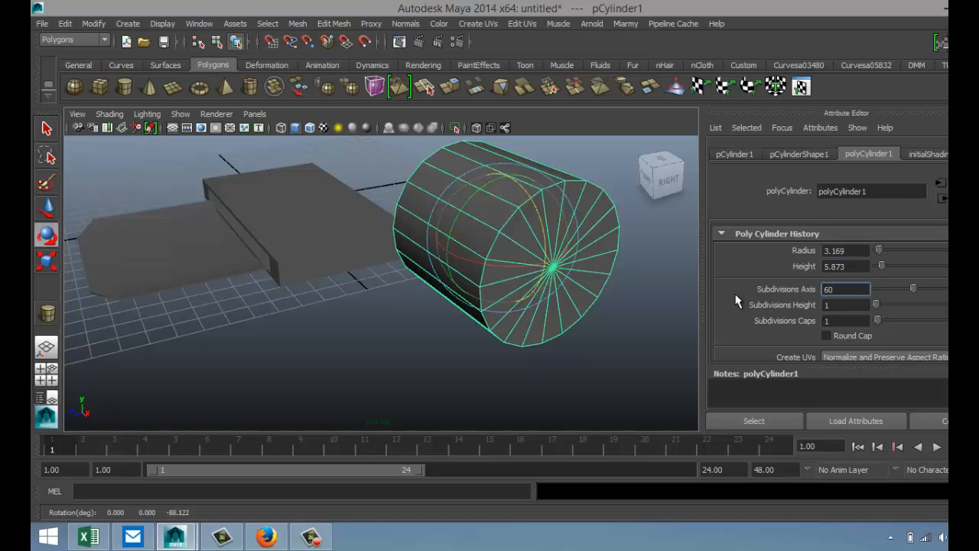
key("Return")
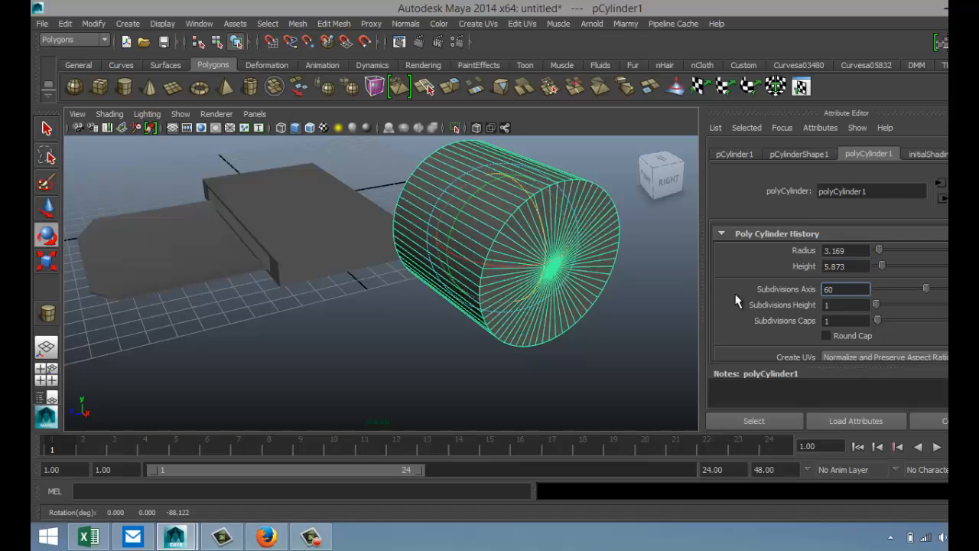
In the side view, select the faces of the cylinder's lower half and delete them.
left_click(49, 378)
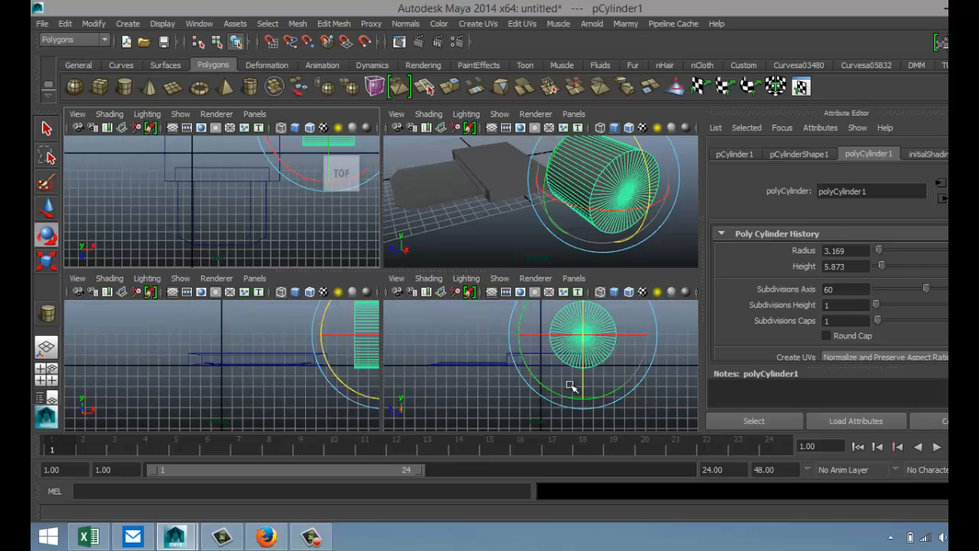
key("space")
scroll(509, 331, "up", 2)
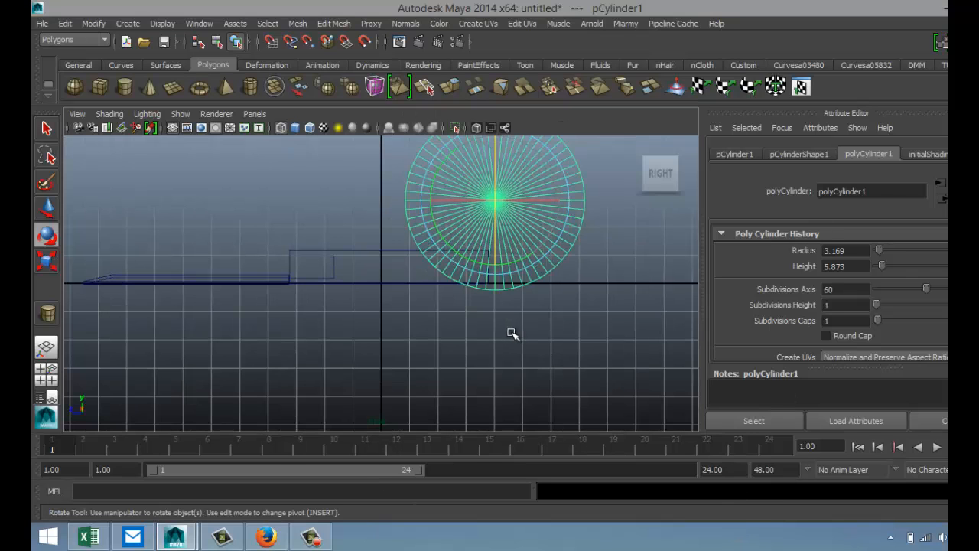
middle_click_drag(575, 338, 528, 387, "alt")
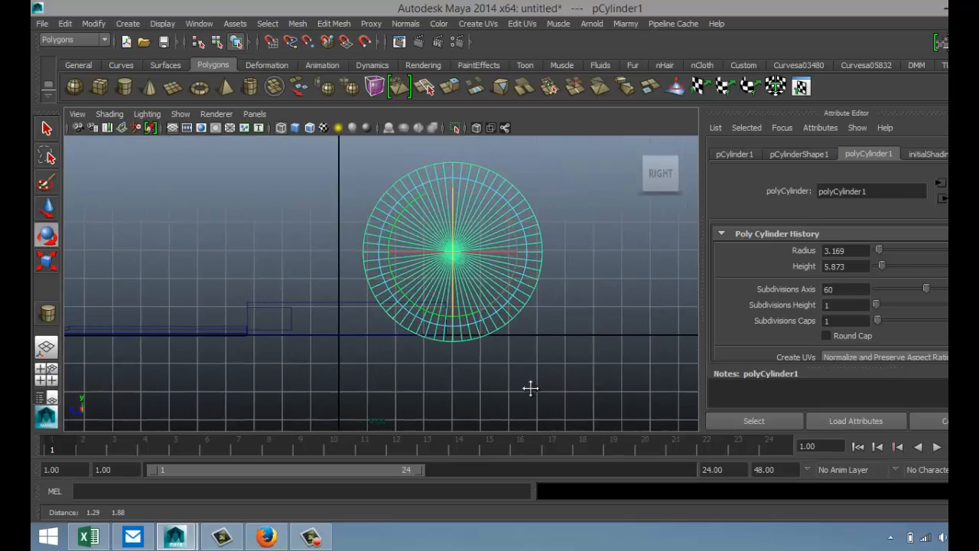
right_click_drag(520, 279, 533, 264)
left_click_drag(309, 368, 590, 256)
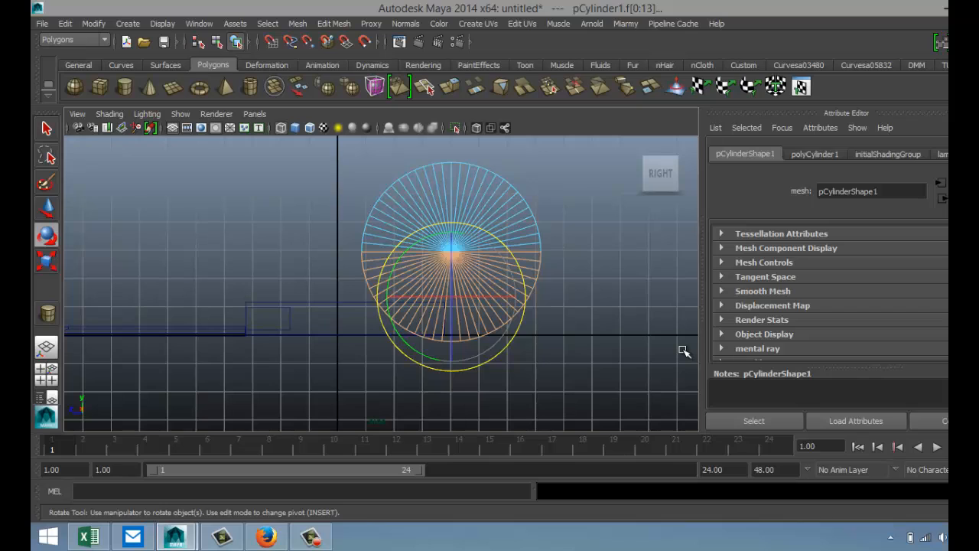
key("Delete")
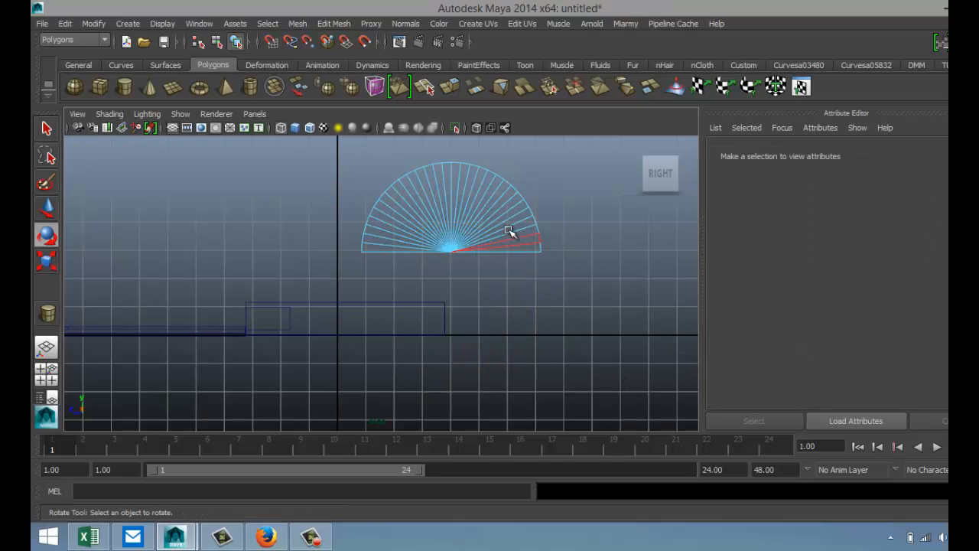
Return the half cylinder to object mode and move it to about Y 1.19, Z -0.44 cm so it rests on the box top.
right_click_drag(509, 226, 572, 208)
left_click(484, 234)
scroll(496, 306, "down", 3)
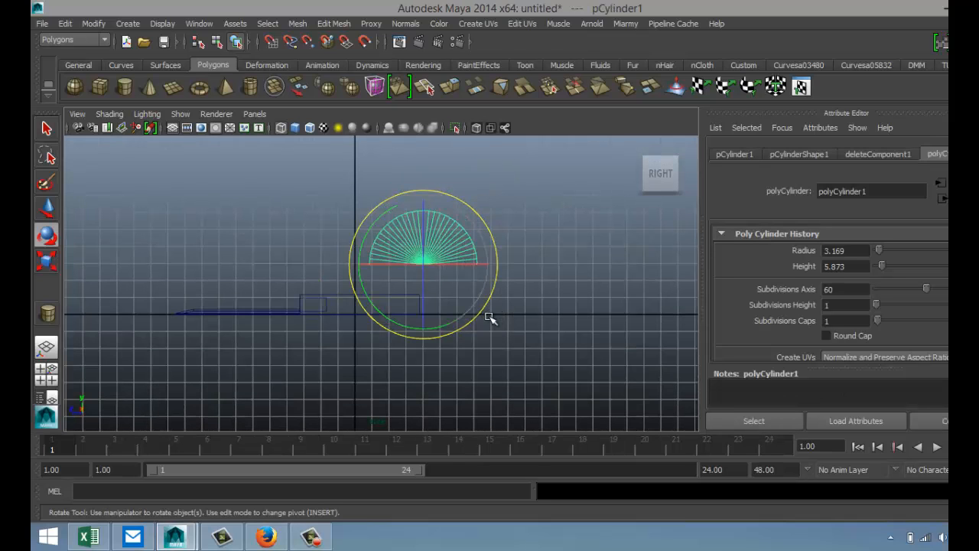
key("w")
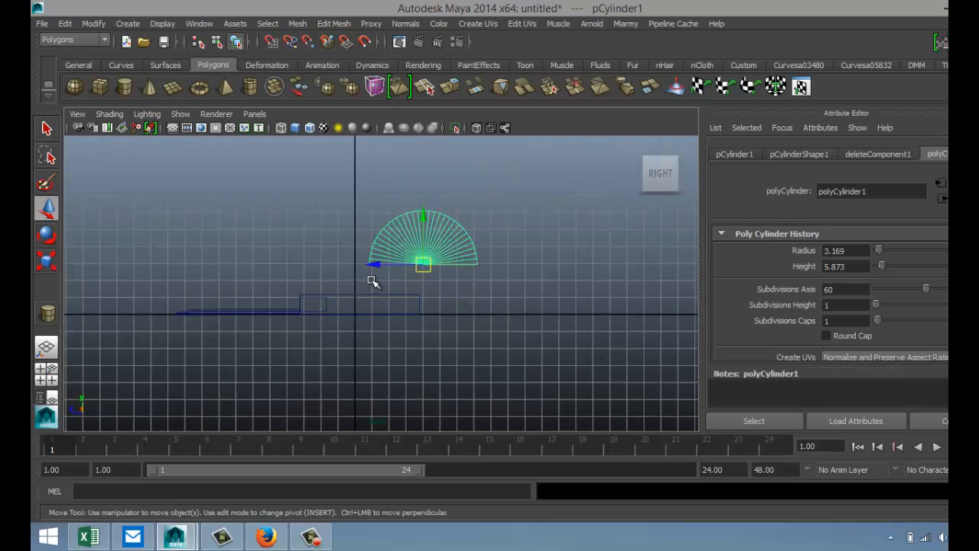
left_click_drag(420, 267, 316, 279)
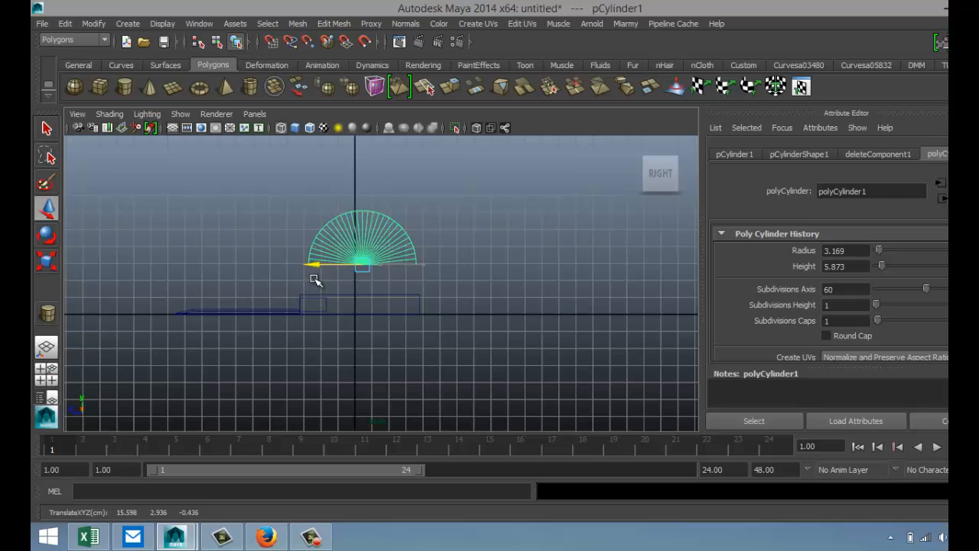
left_click_drag(362, 215, 357, 245)
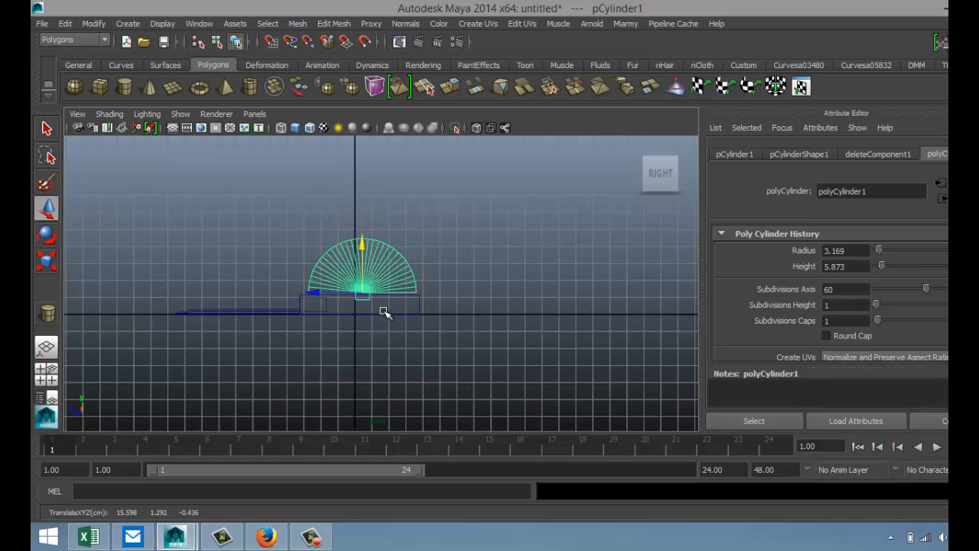
scroll(396, 329, "up", 4)
scroll(395, 328, "up", 2)
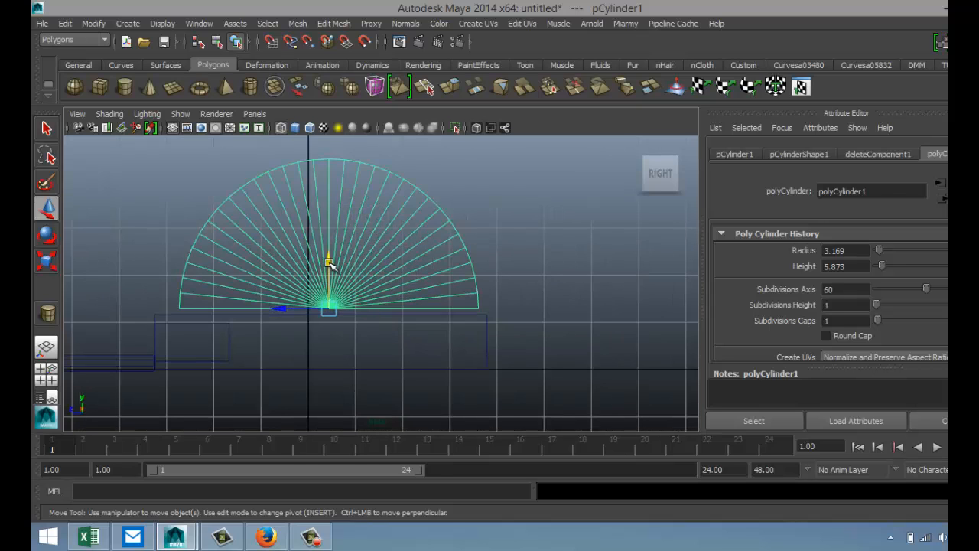
left_click_drag(329, 263, 330, 268)
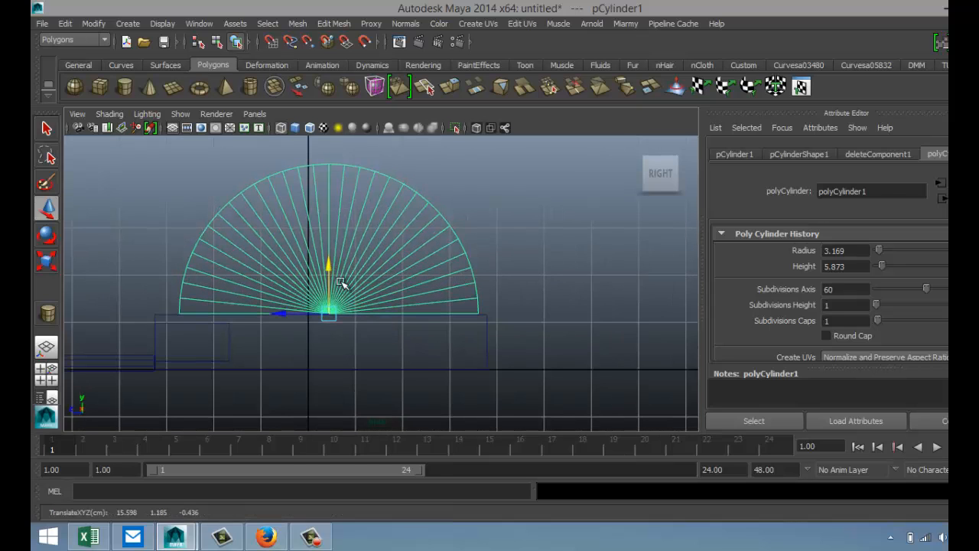
Scale the half cylinder uniformly to about 1.108 and shift it to about Z -0.28 cm to match the box's depth.
key("r")
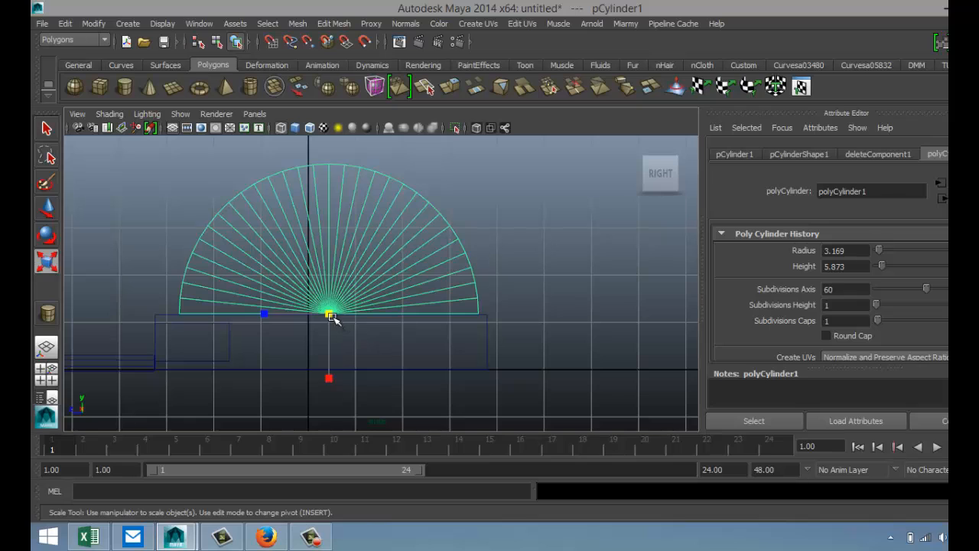
left_click_drag(331, 316, 361, 322)
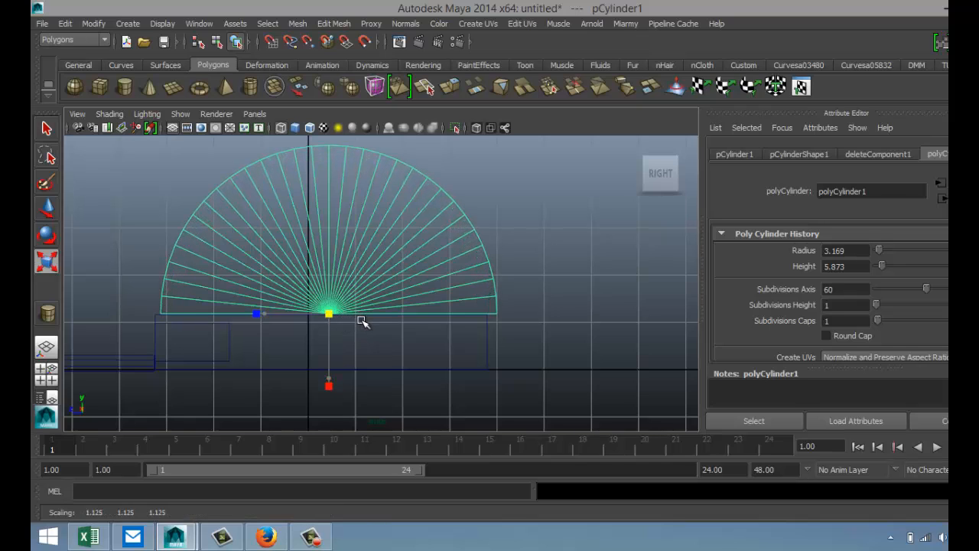
key("w")
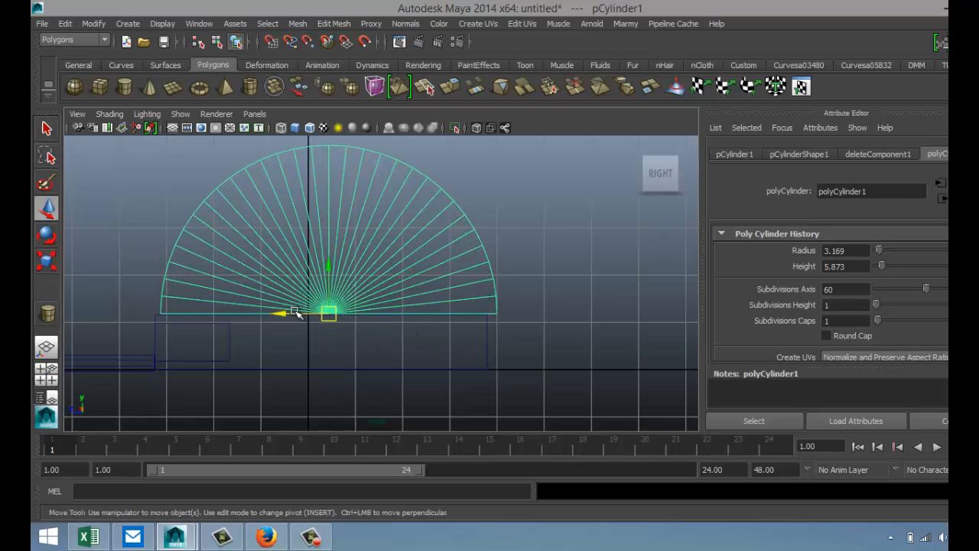
left_click_drag(289, 315, 284, 317)
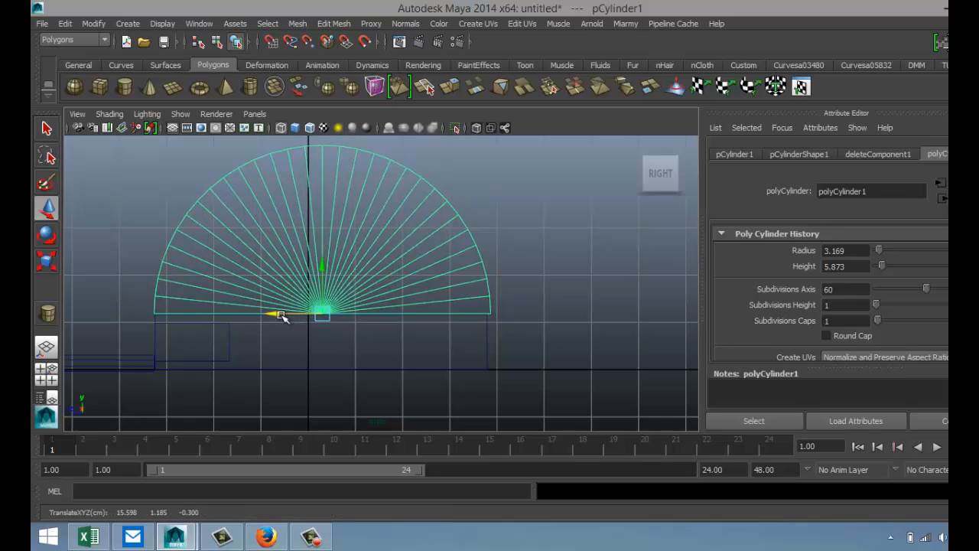
left_click_drag(282, 314, 315, 315)
key("r")
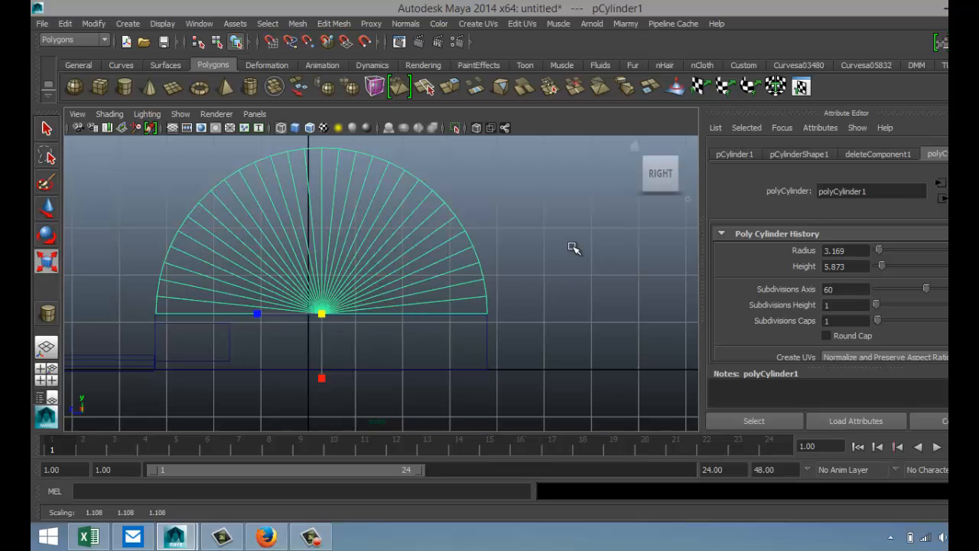
left_click(148, 356)
In the top view, move the half cylinder along X to about 3.48 cm, centred over the box.
left_click(45, 375)
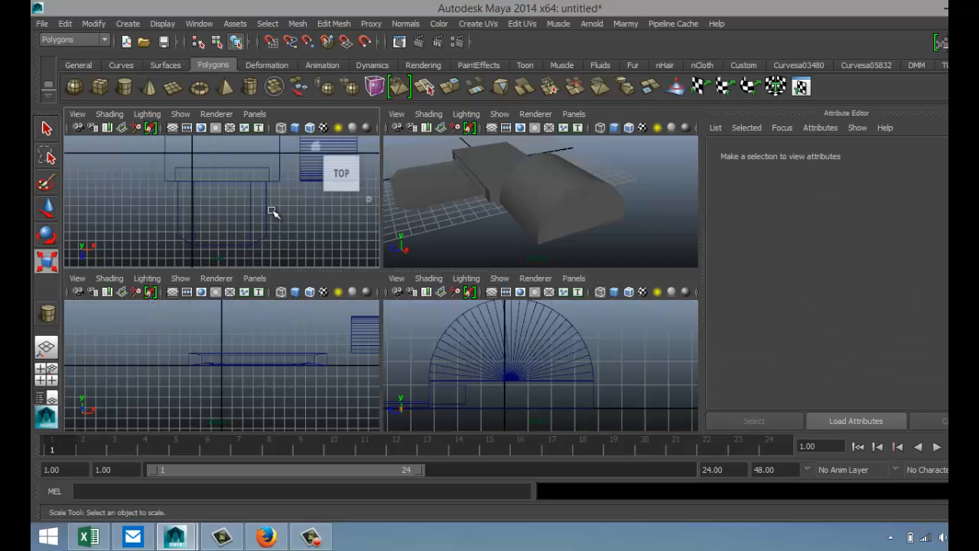
key("space")
scroll(321, 276, "down", 3)
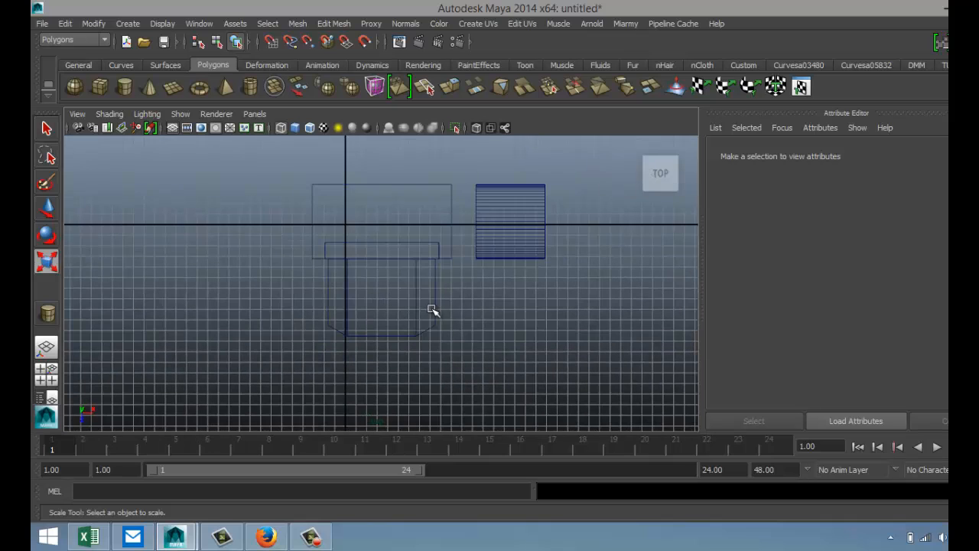
left_click(522, 234)
key("w")
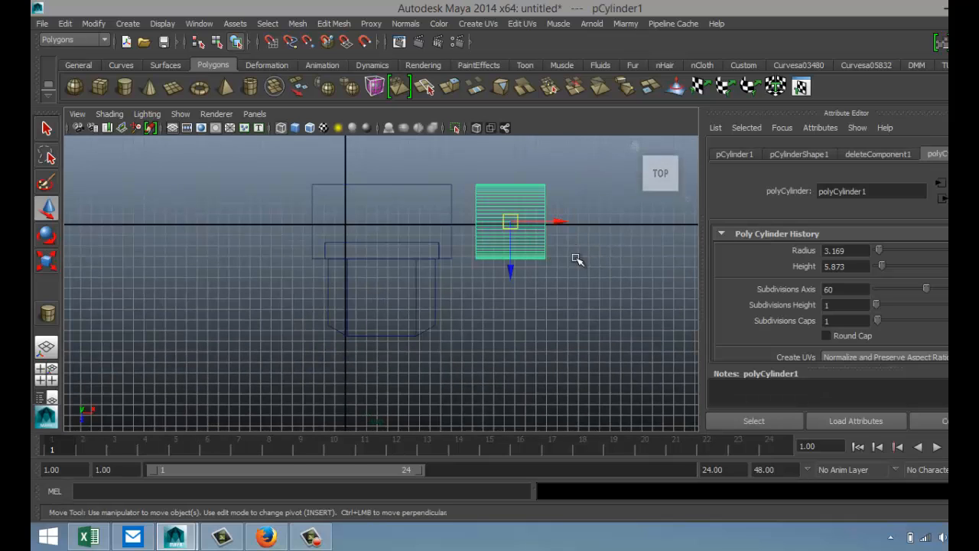
left_click_drag(563, 223, 434, 233)
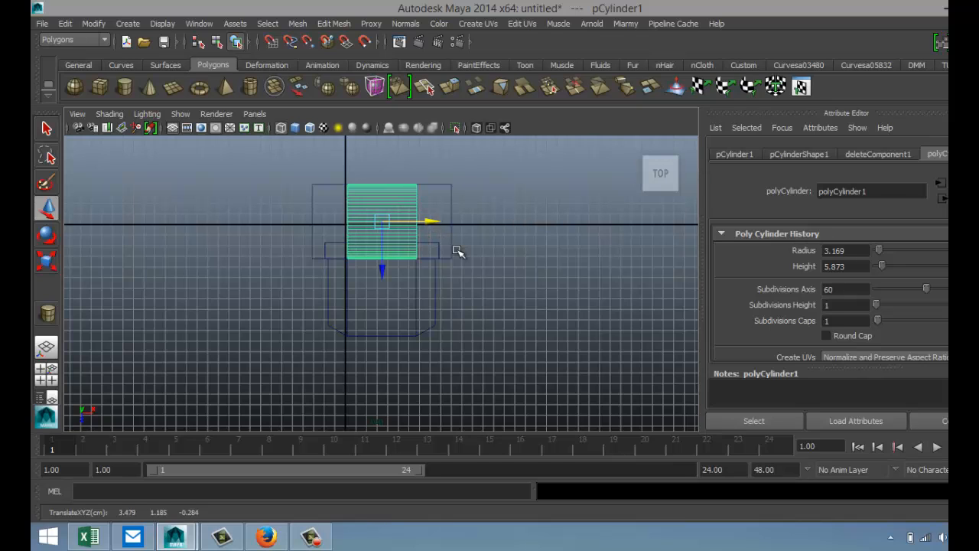
Stretch the half cylinder along its length to a Y scale of about 2.25 so it spans the box's full width.
key("r")
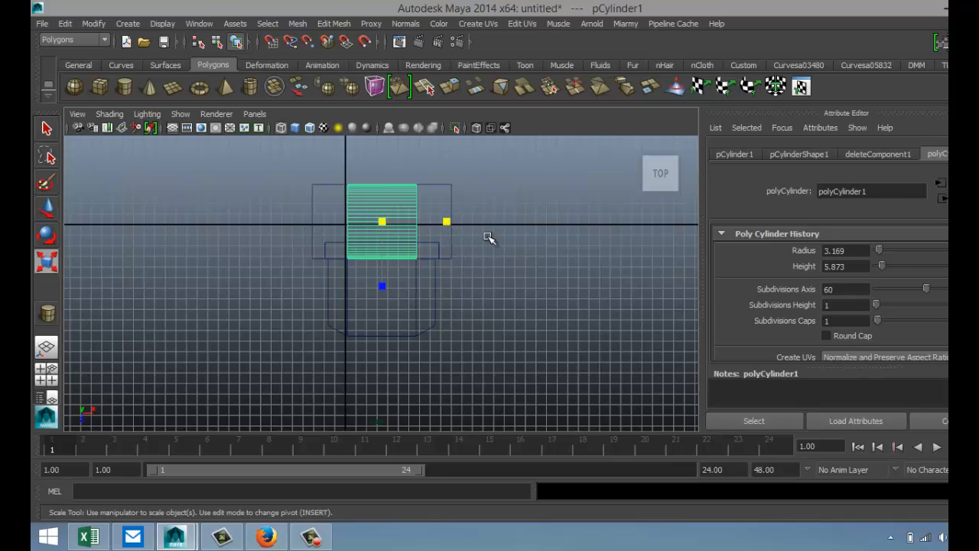
left_click(452, 236)
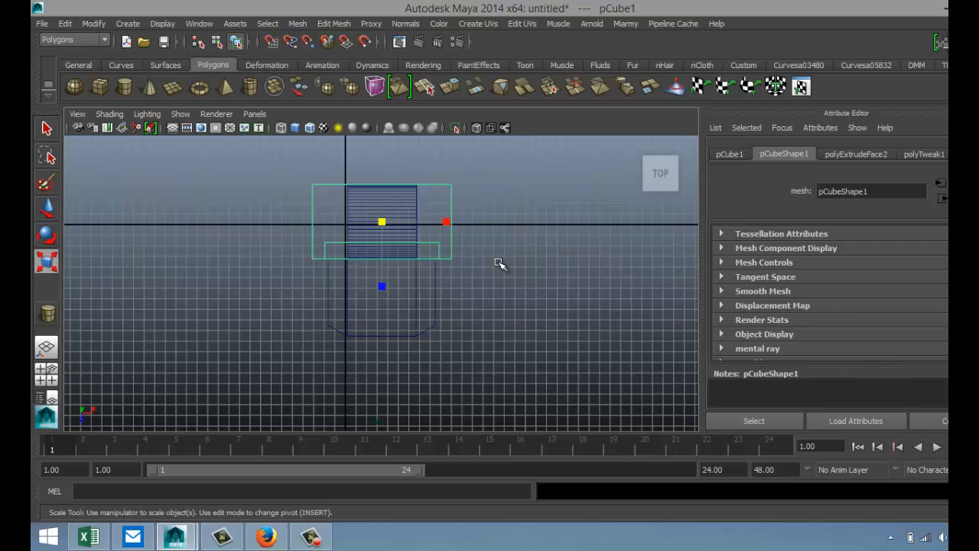
key("ctrl+z")
left_click_drag(452, 221, 514, 230)
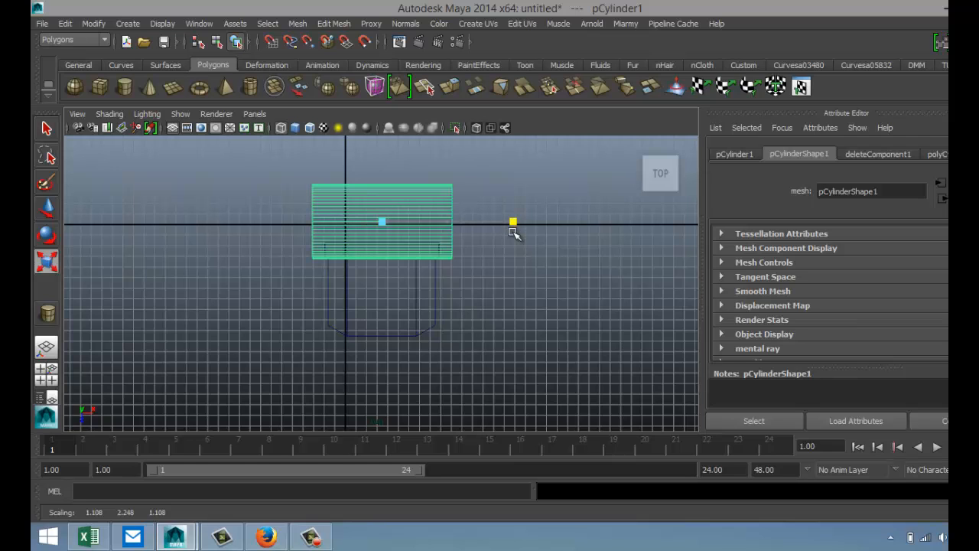
scroll(345, 273, "up", 3)
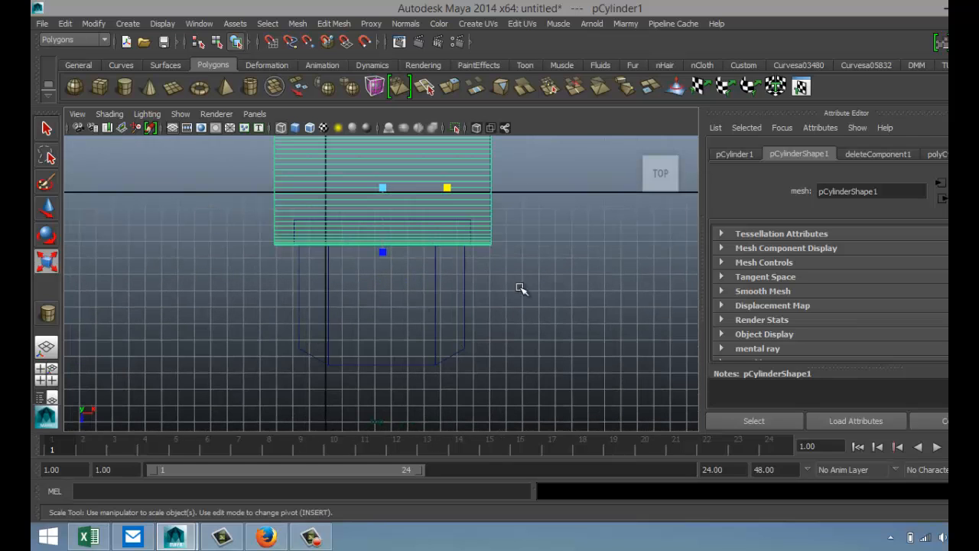
Move the vertices at the half cylinder's positive-X end to about X 9.95 cm to align that end with the box.
middle_click_drag(527, 284, 518, 383, "alt")
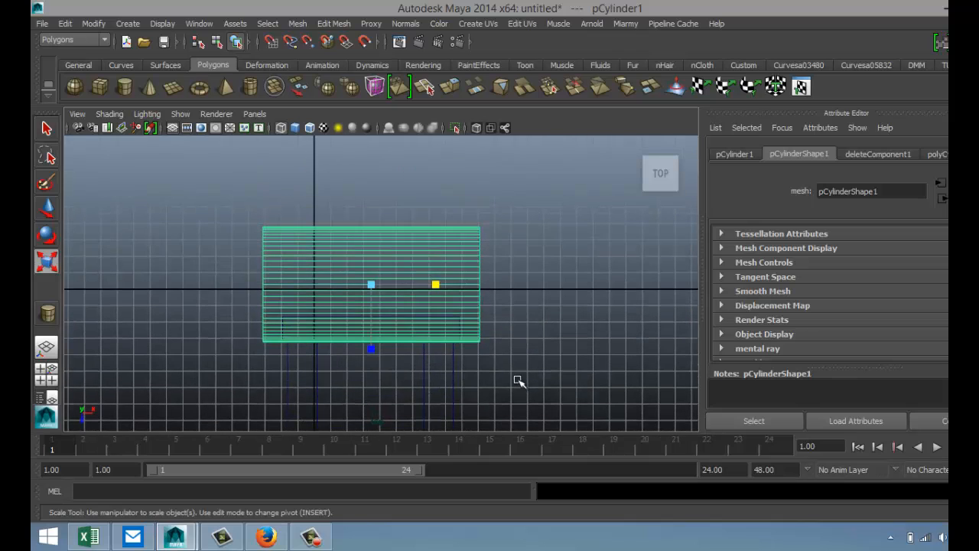
right_click_drag(479, 285, 441, 227)
left_click_drag(467, 212, 505, 382)
key("w")
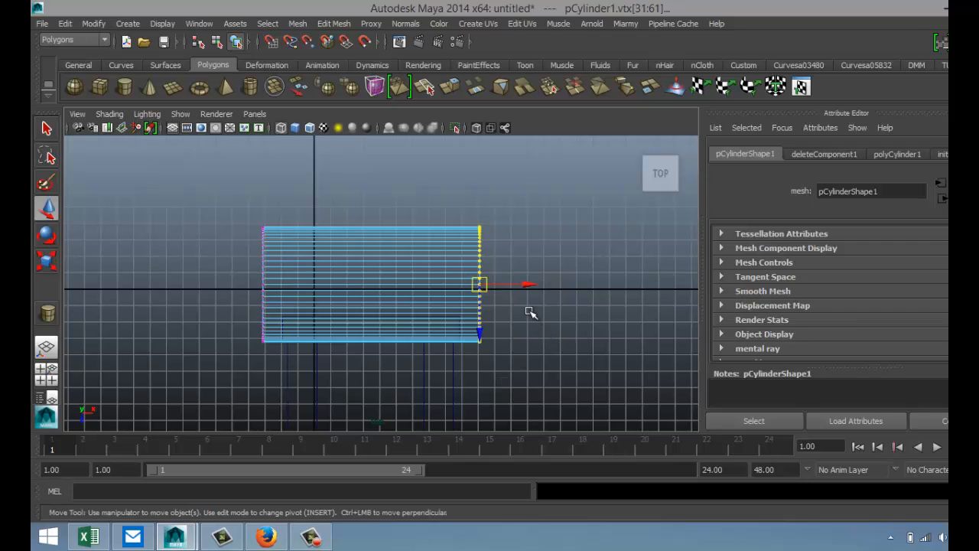
left_click_drag(529, 286, 529, 287)
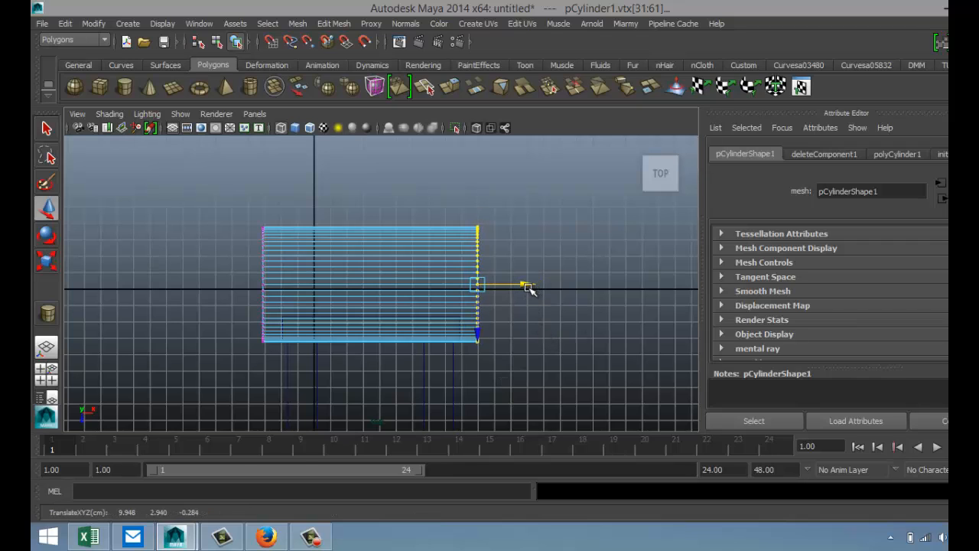
Examine in perspective how the half cylinder fits on the box, from its end and from the back.
left_click(46, 375)
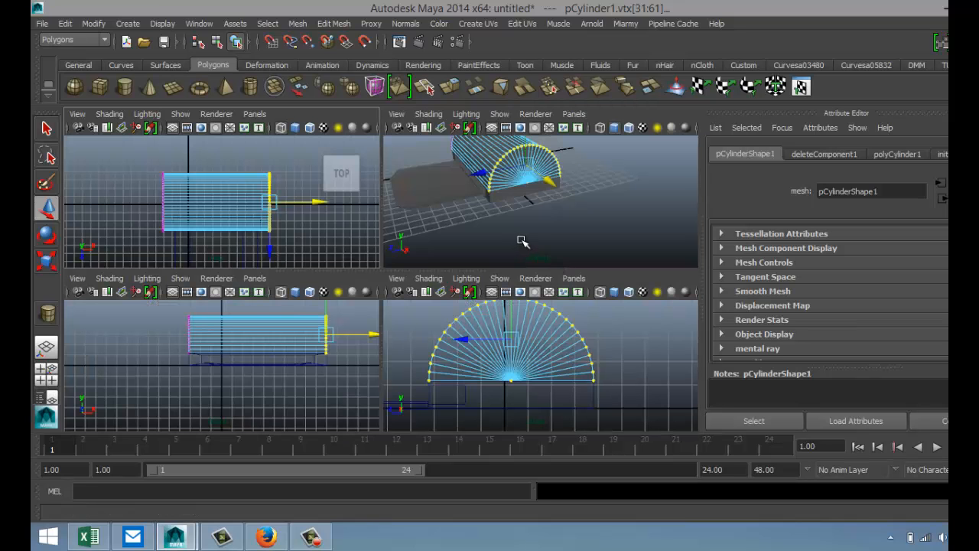
key("space")
scroll(551, 269, "down", 5)
scroll(532, 274, "up", 5)
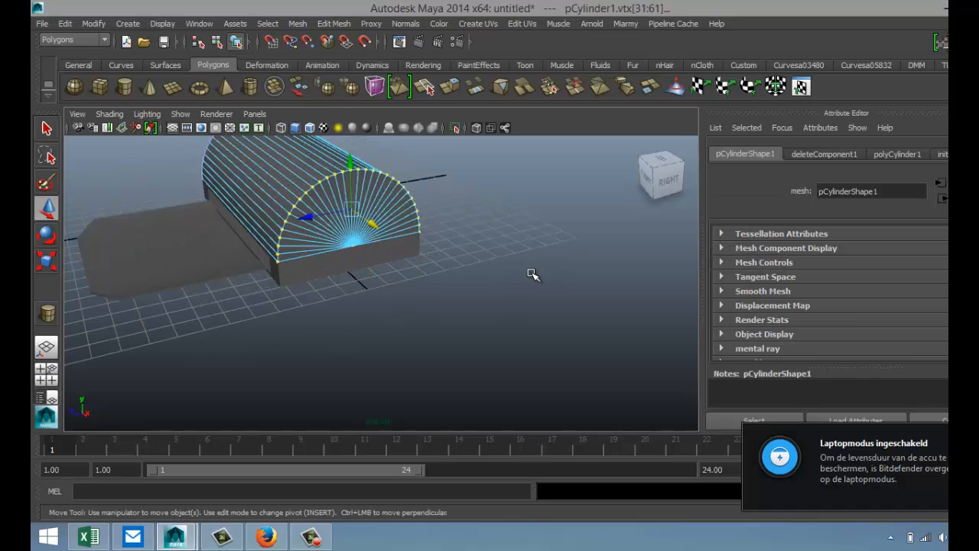
left_click_drag(433, 301, 444, 306, "alt")
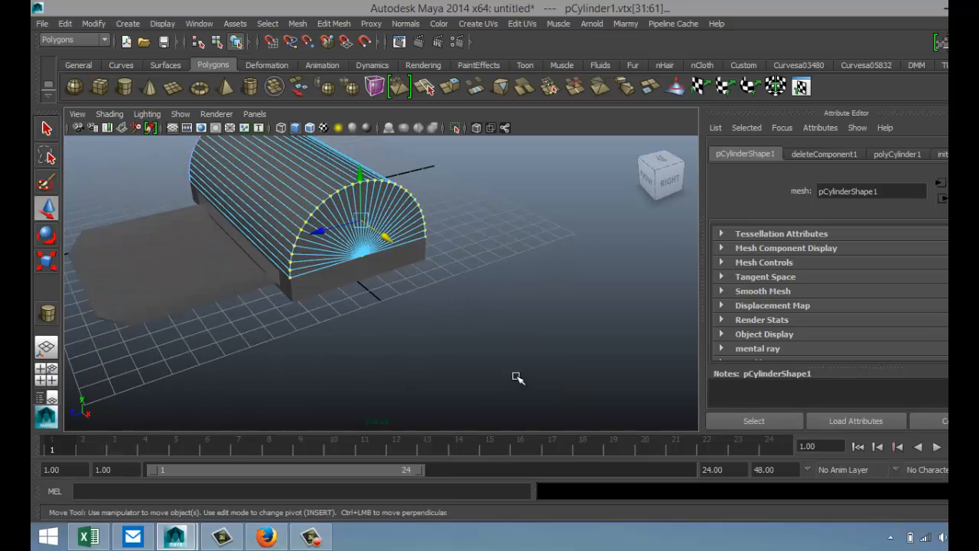
middle_click_drag(448, 335, 524, 355, "alt")
scroll(519, 362, "down", 3)
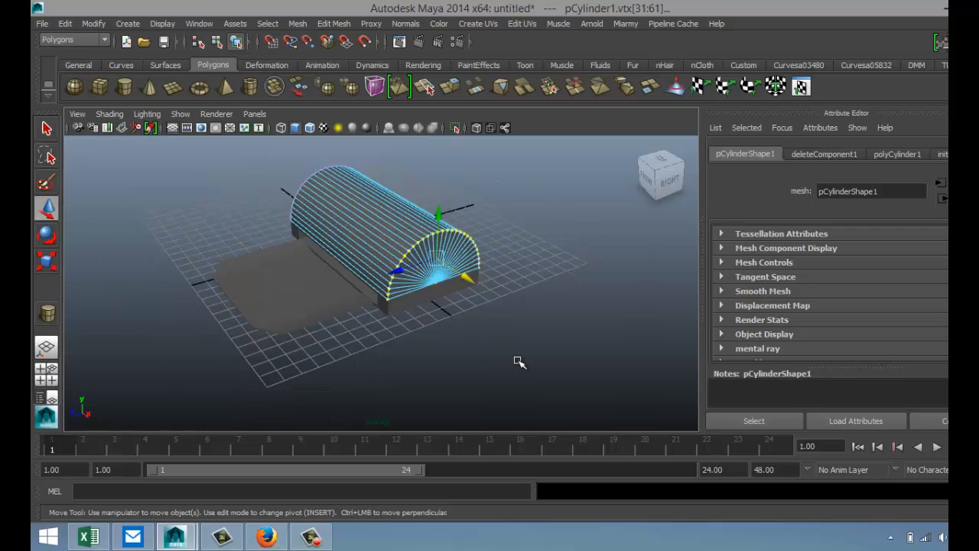
left_click_drag(570, 339, 394, 337, "alt")
scroll(405, 341, "up", 4)
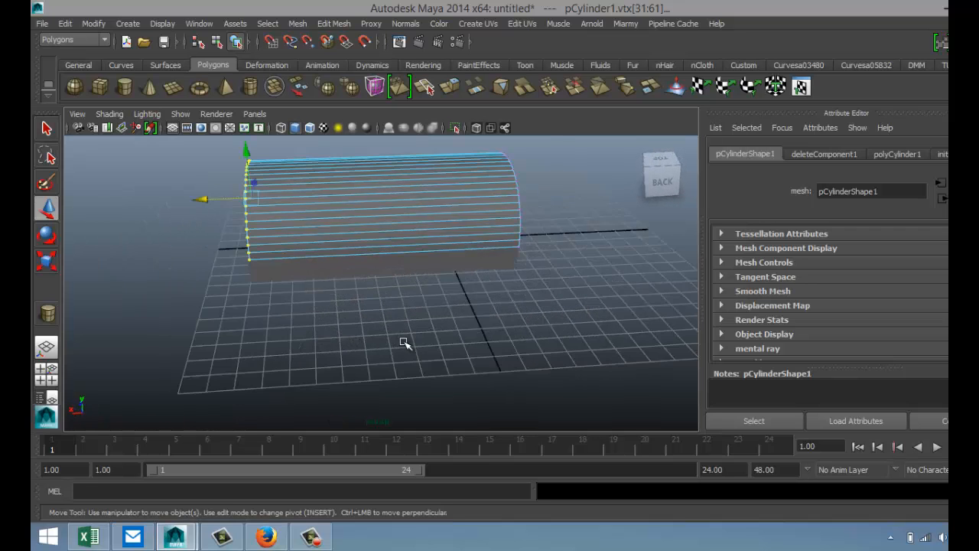
middle_click_drag(405, 337, 440, 395, "alt")
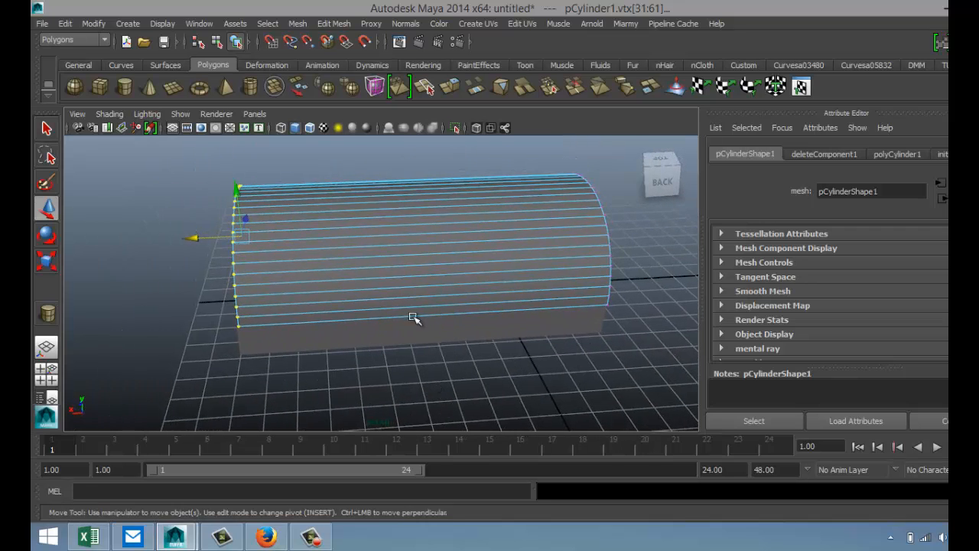
Extrude three adjacent long faces low on the half cylinder's back and scale them to about 0.74.
right_click_drag(411, 295, 419, 262)
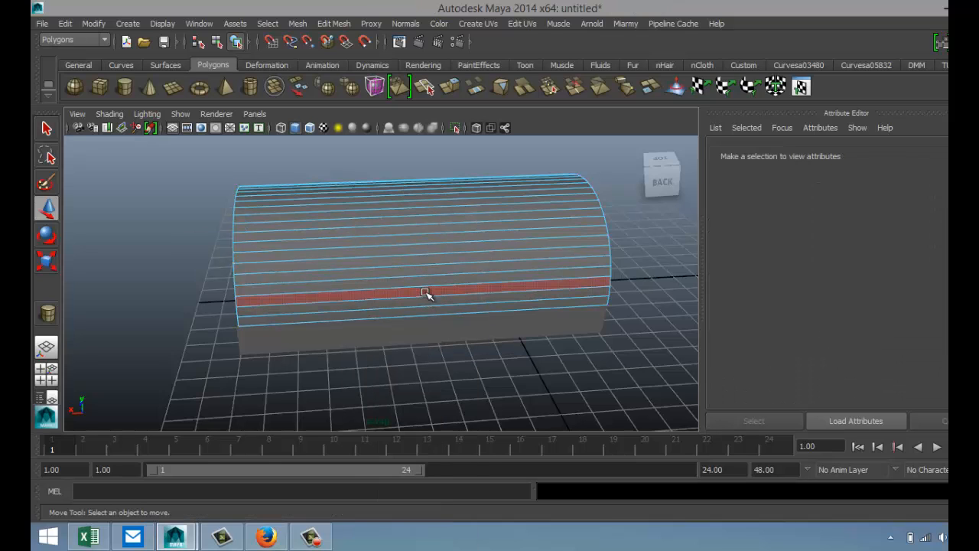
left_click(426, 293)
left_click(462, 280, "shift")
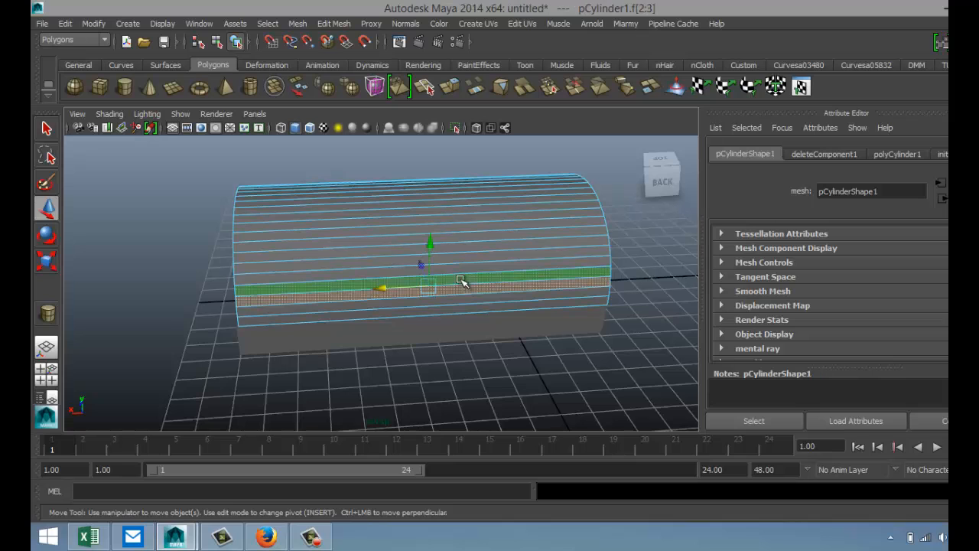
left_click(508, 280, "shift")
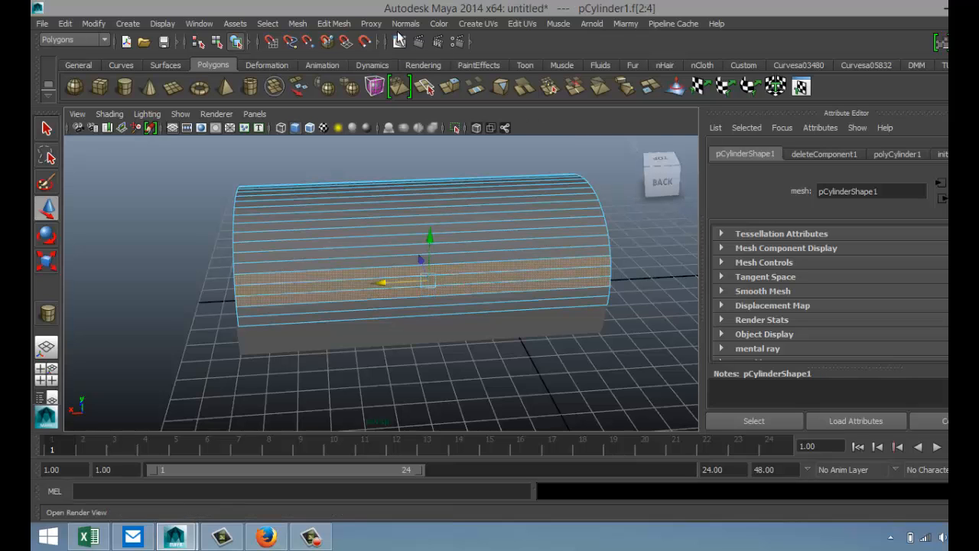
left_click(337, 24)
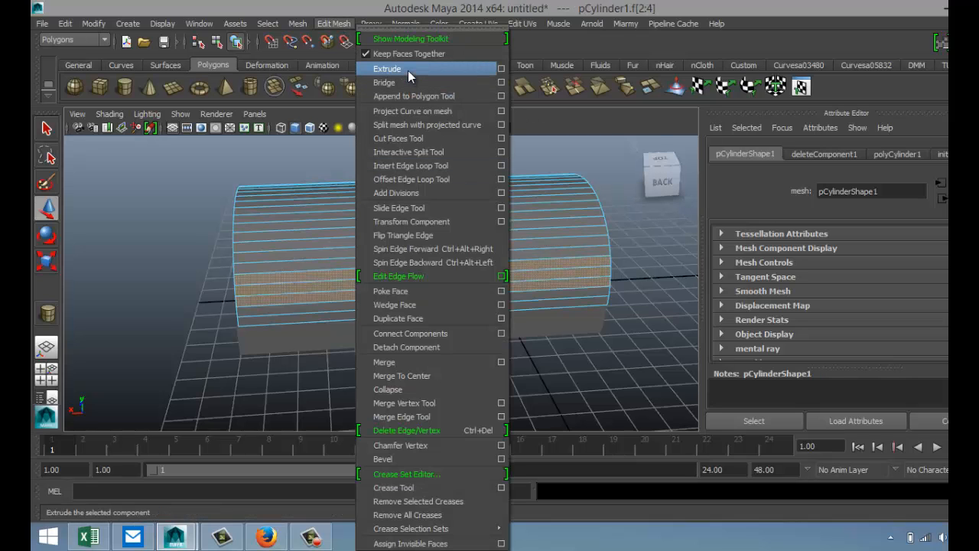
left_click(408, 71)
key("r")
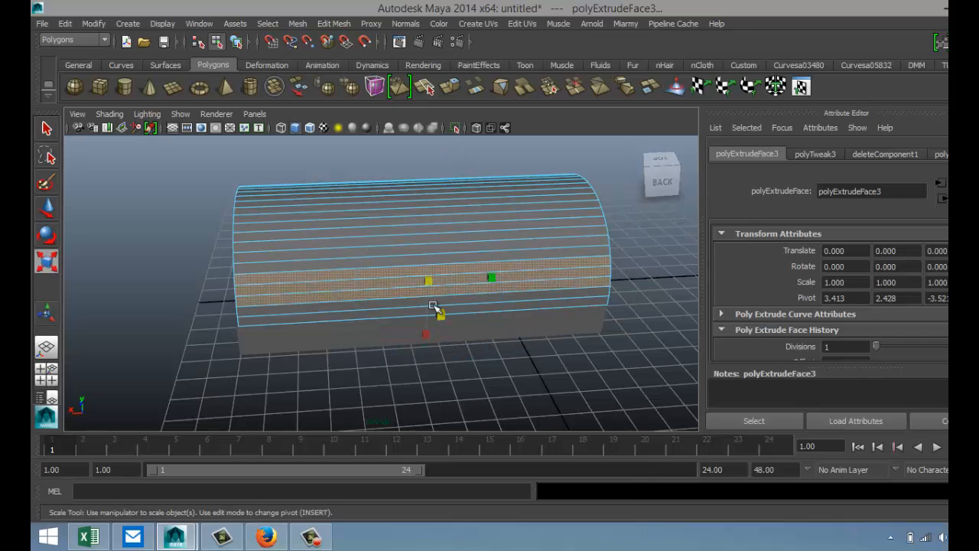
left_click_drag(430, 282, 383, 291)
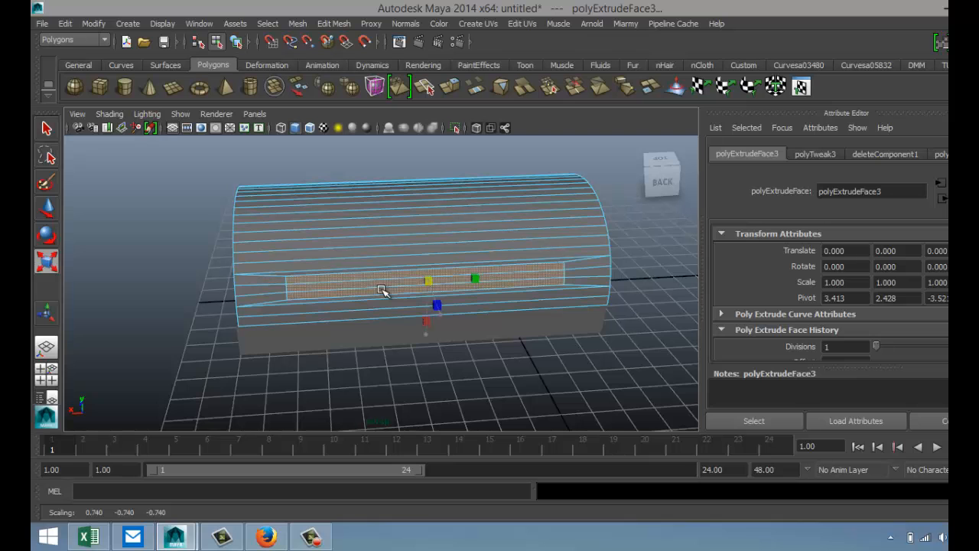
left_click(383, 291)
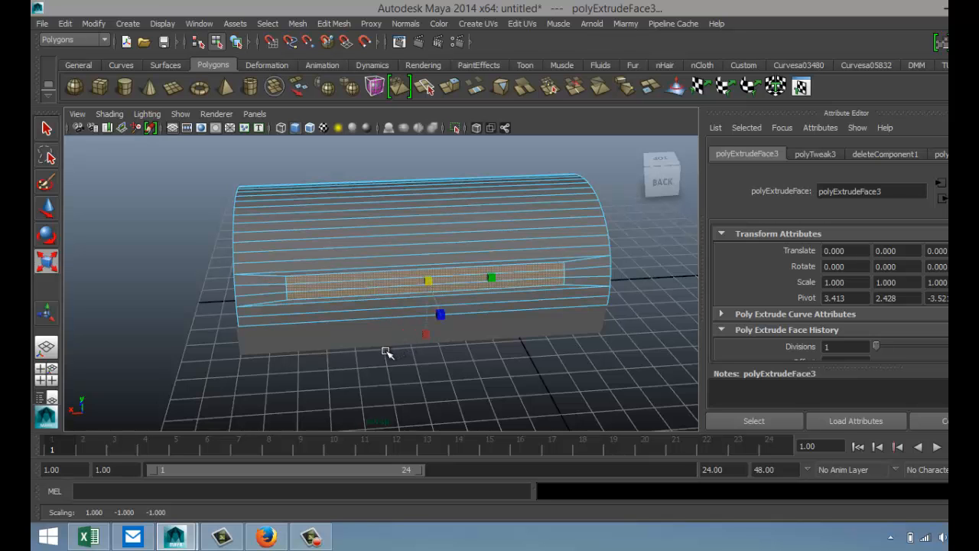
Try to push the inset back faces into the half cylinder to about Z -2.66 cm.
left_click_drag(386, 352, 481, 349, "alt")
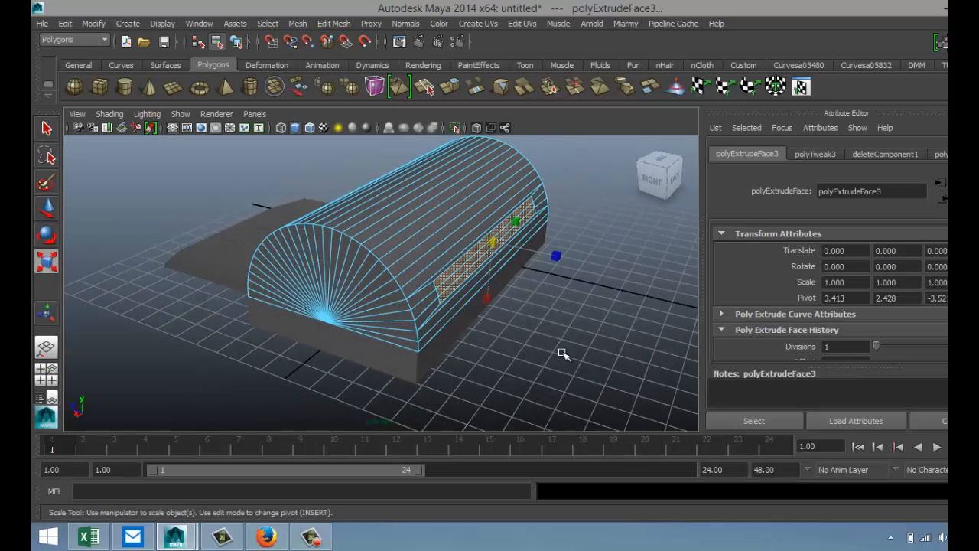
key("w")
left_click_drag(453, 234, 433, 236)
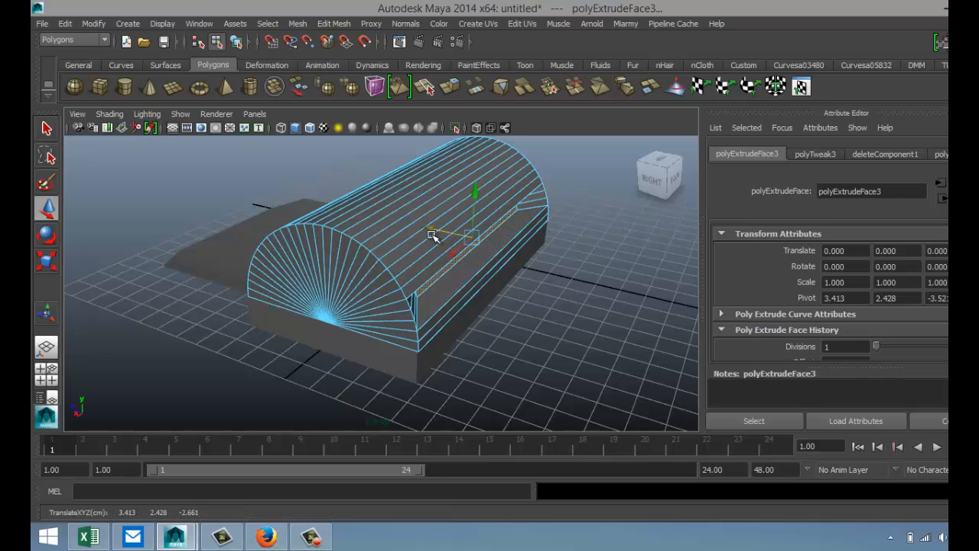
key("ctrl+z")
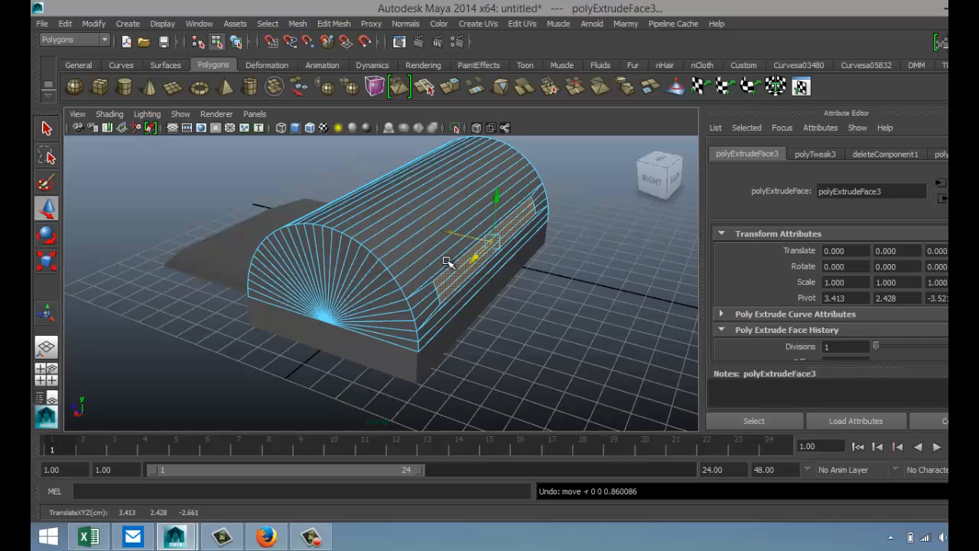
Extrude the inset back faces again and push them inward to about Z -2.39 cm to form a recess.
left_click(335, 23)
left_click(387, 71)
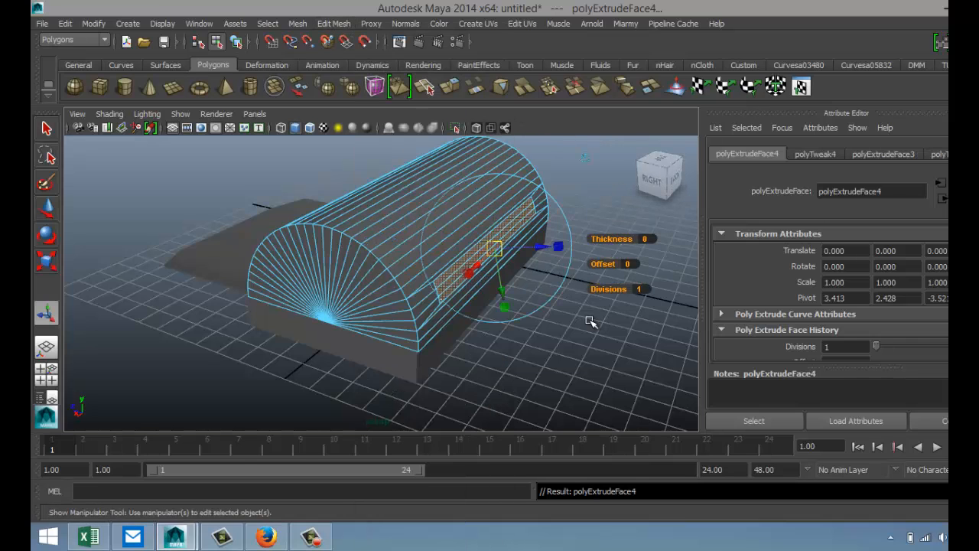
key("w")
left_click_drag(451, 235, 427, 239)
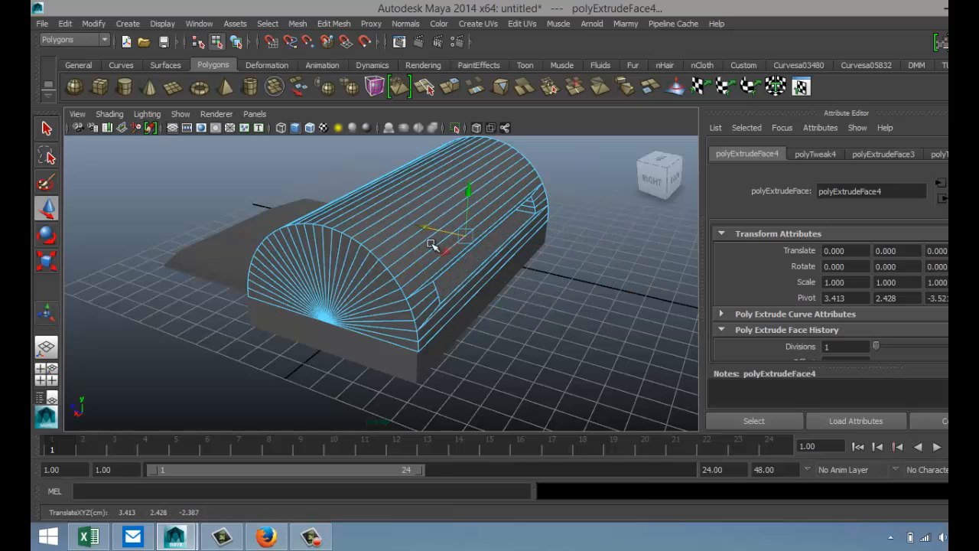
Duplicate the tray-like plate in object mode and move the copy behind the box to about Z -10.35 cm.
left_click_drag(480, 383, 597, 391, "alt")
left_click(302, 356)
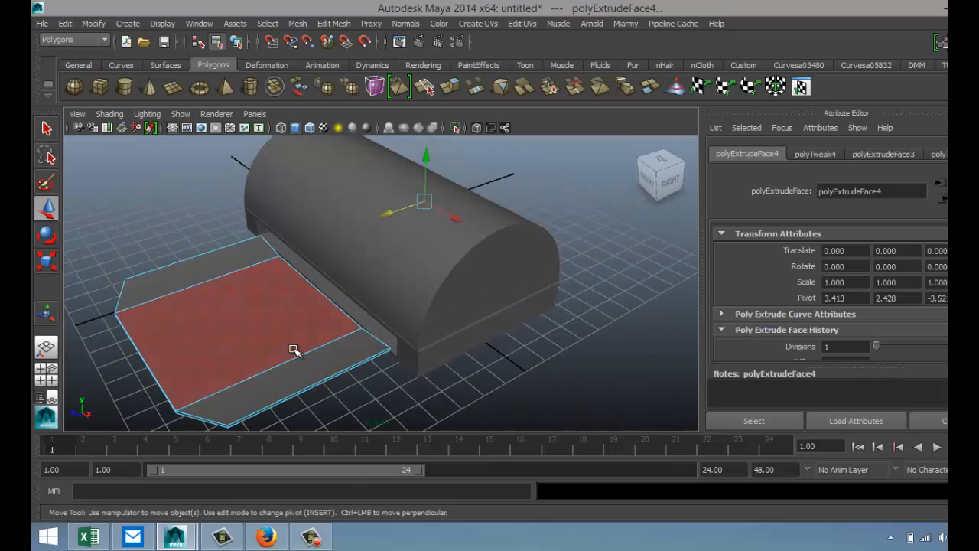
right_click_drag(293, 349, 354, 208)
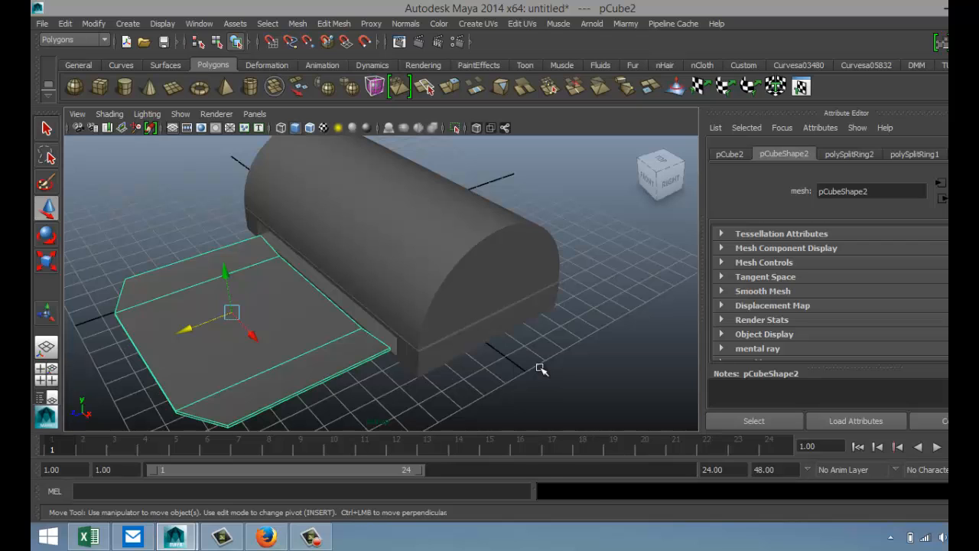
key("ctrl+d")
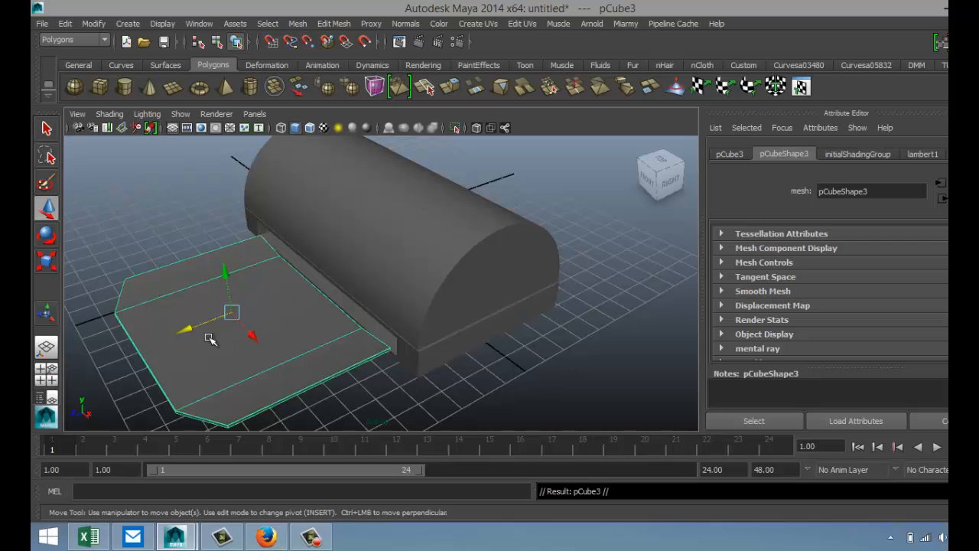
left_click_drag(186, 330, 521, 242)
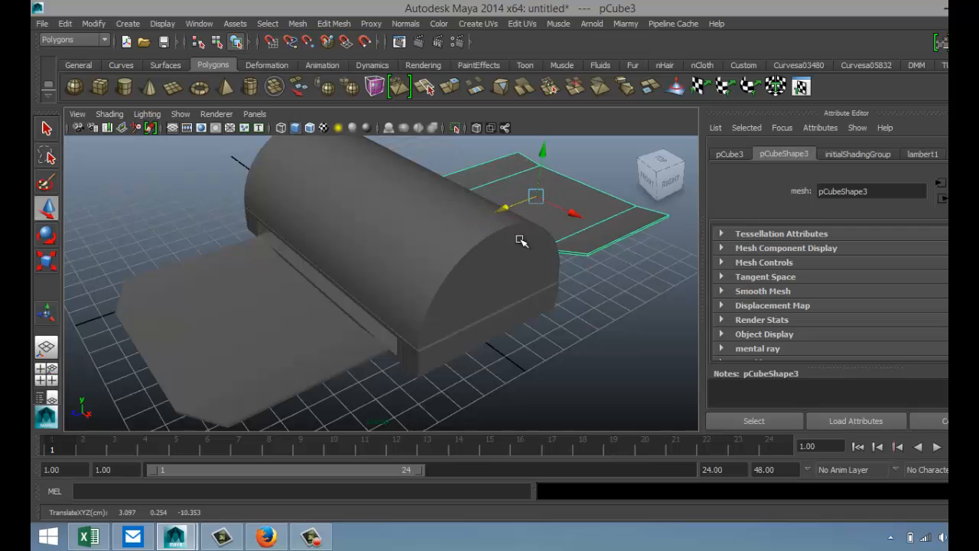
Turn the duplicated plate around its vertical axis by setting its Y rotation to -180.
scroll(532, 306, "down", 3)
left_click_drag(585, 343, 504, 355, "alt")
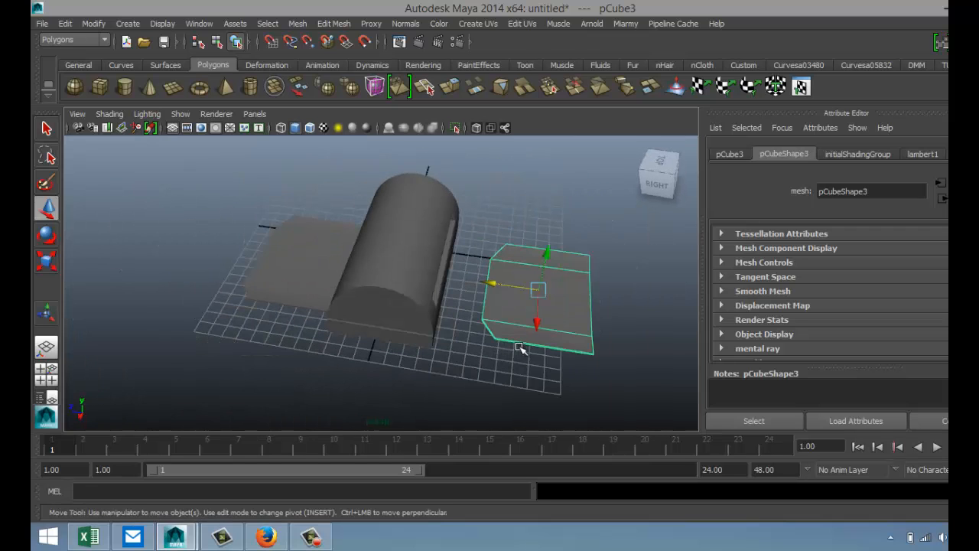
key("e")
left_click_drag(580, 335, 500, 236)
left_click(730, 154)
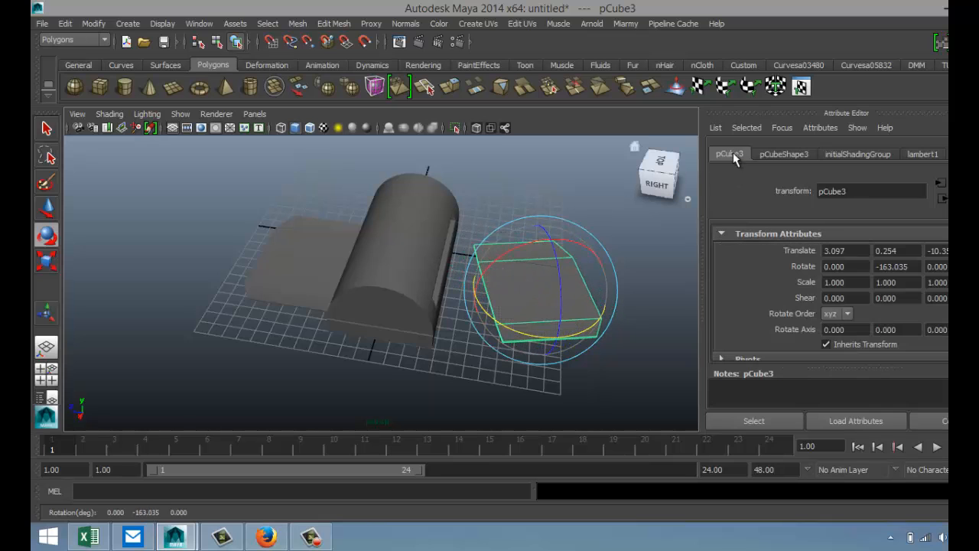
left_click(894, 266)
type("-180")
key("Return")
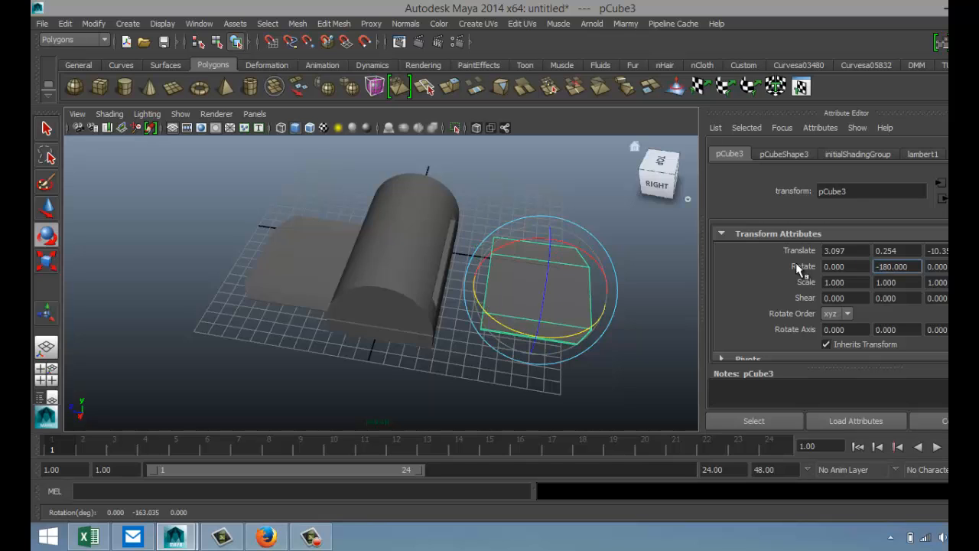
In the side view, move the duplicated plate against the box's back at about Z -7.45 cm and raise it to about Y 1.37 cm.
left_click(51, 378)
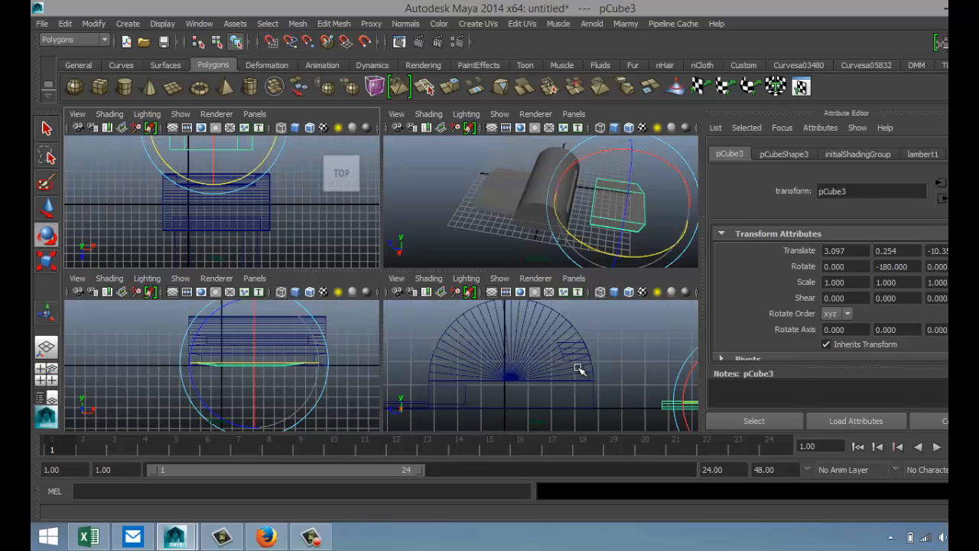
key("space")
key("a")
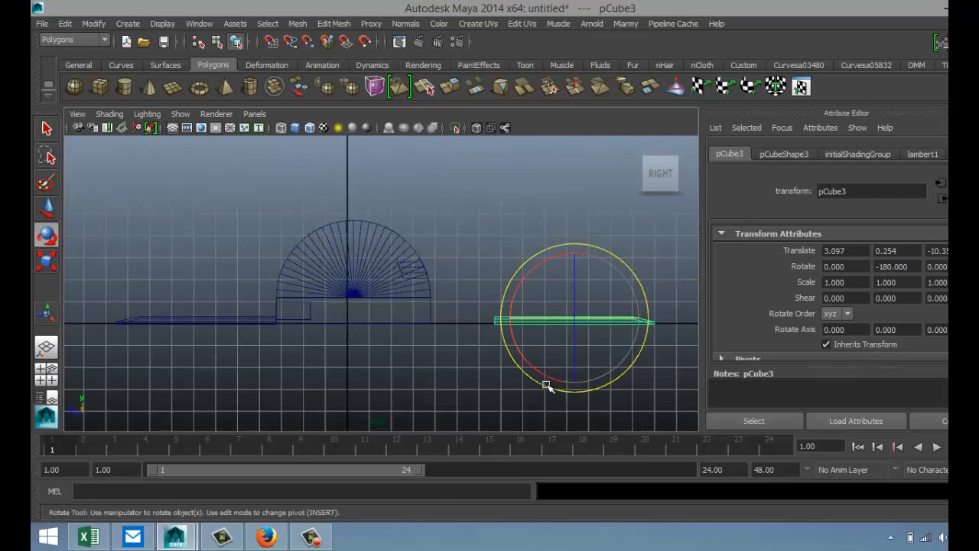
key("w")
left_click_drag(527, 320, 467, 322)
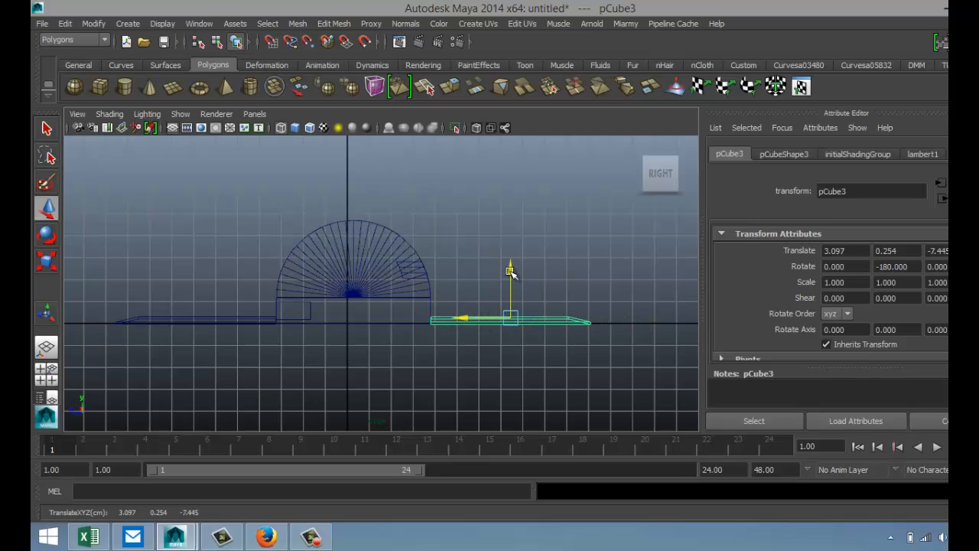
left_click_drag(511, 272, 504, 250)
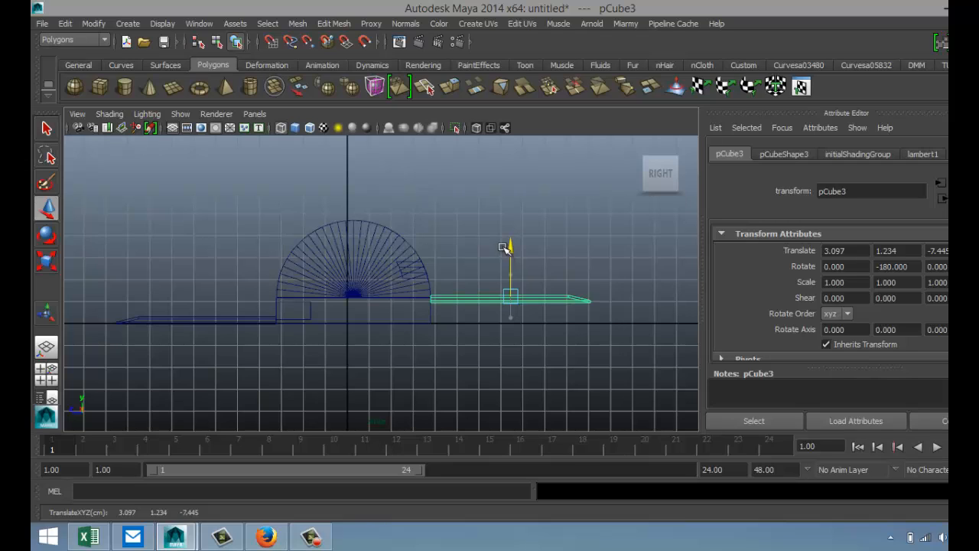
left_click_drag(504, 247, 510, 246)
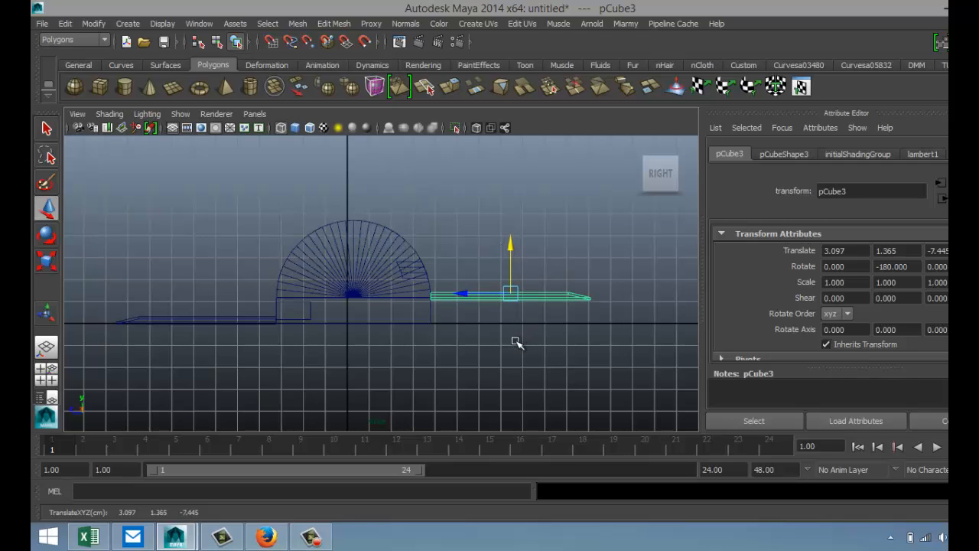
Tilt the duplicated plate steeply upright in the side view, to an X rotation of about 114.3 degrees.
key("e")
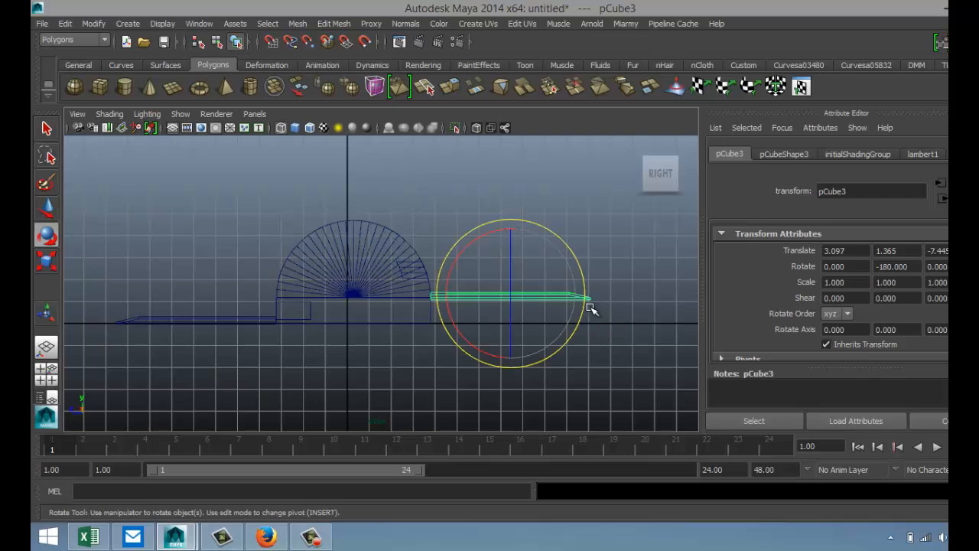
left_click_drag(577, 325, 552, 259)
key("w")
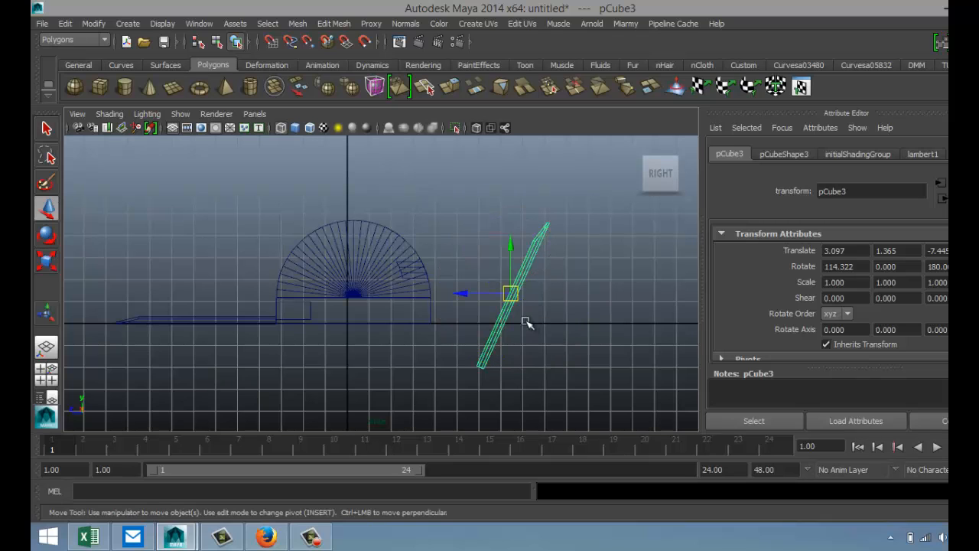
Move the tilted plate up against the cover's back edge, at about Y 4.60 and Z -5.03 cm.
left_click_drag(510, 295, 457, 223)
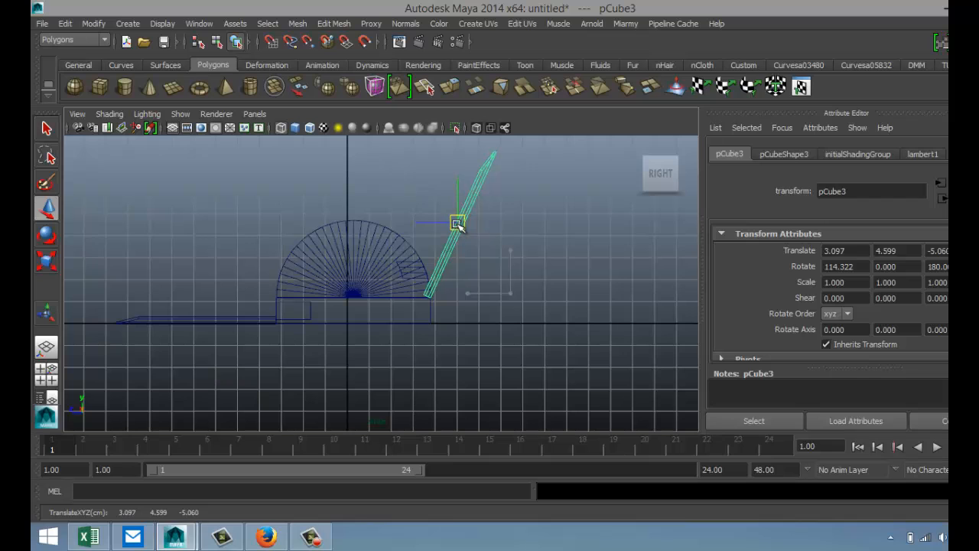
left_click(45, 375)
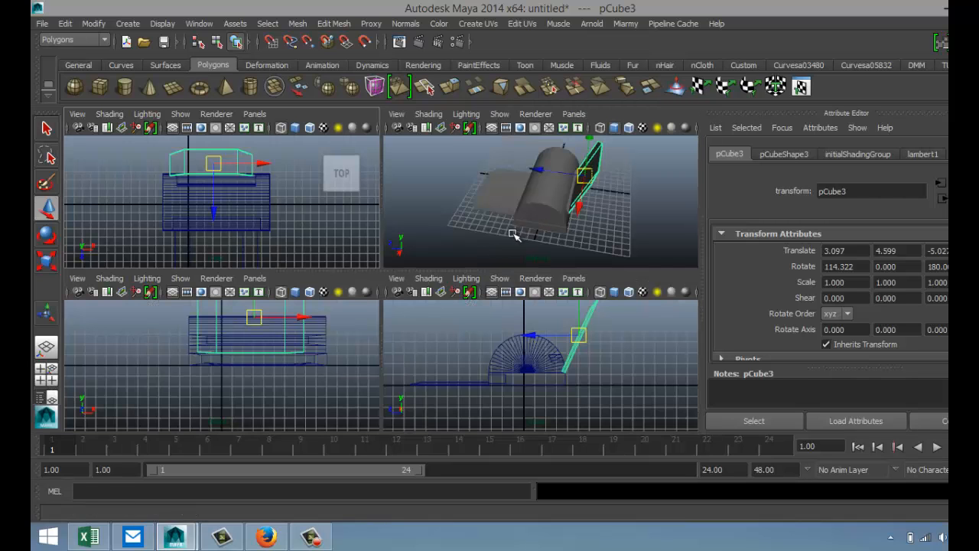
key("space")
mouse_move(415, 284)
left_mouse_down("alt")
mouse_move(417, 307)
mouse_move(553, 280)
mouse_move(375, 271)
mouse_move(376, 283)
mouse_move(446, 278)
mouse_move(430, 277)
mouse_move(426, 290)
left_mouse_up("alt")
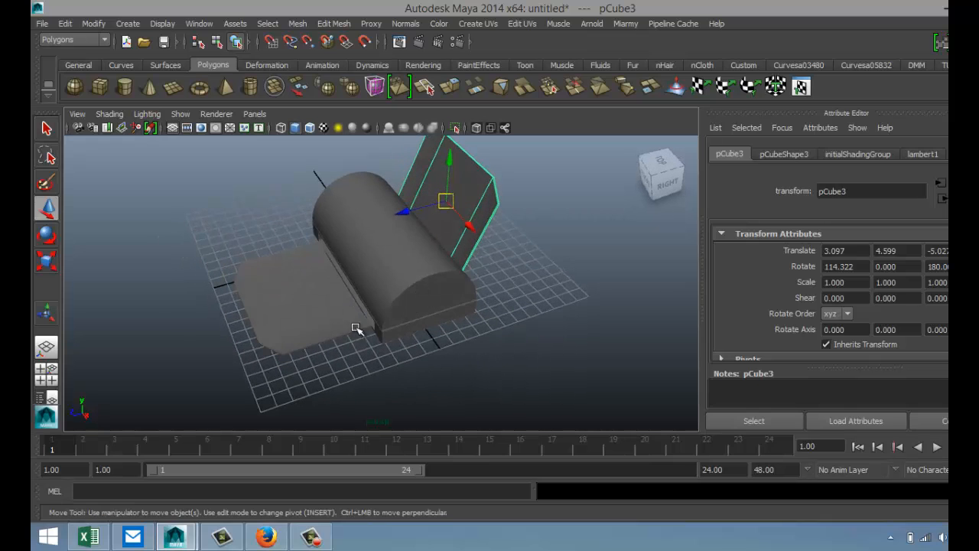
Shorten the front tray to a Z scale of about 0.778 and move it back against the box at about Z 6.1 cm.
left_click(287, 329)
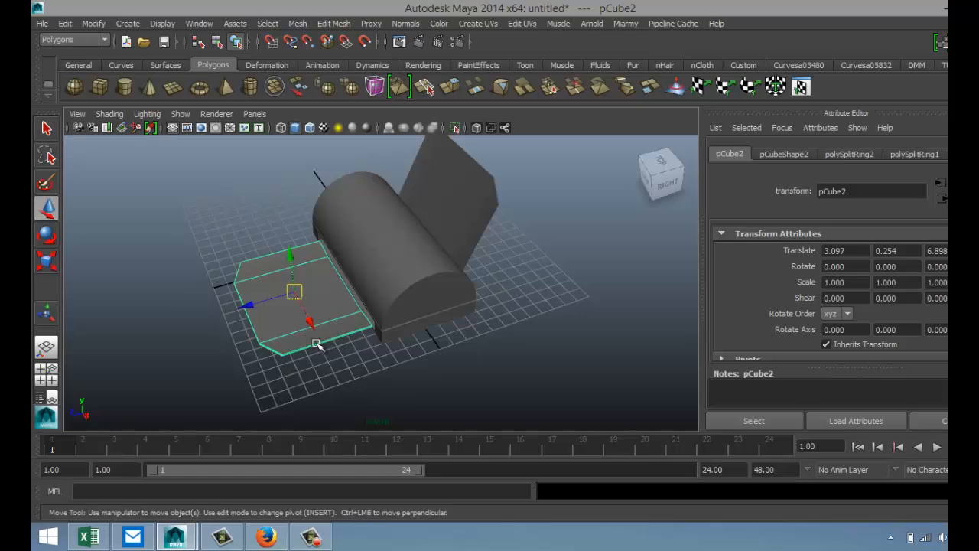
key("r")
left_click_drag(233, 311, 258, 305)
key("w")
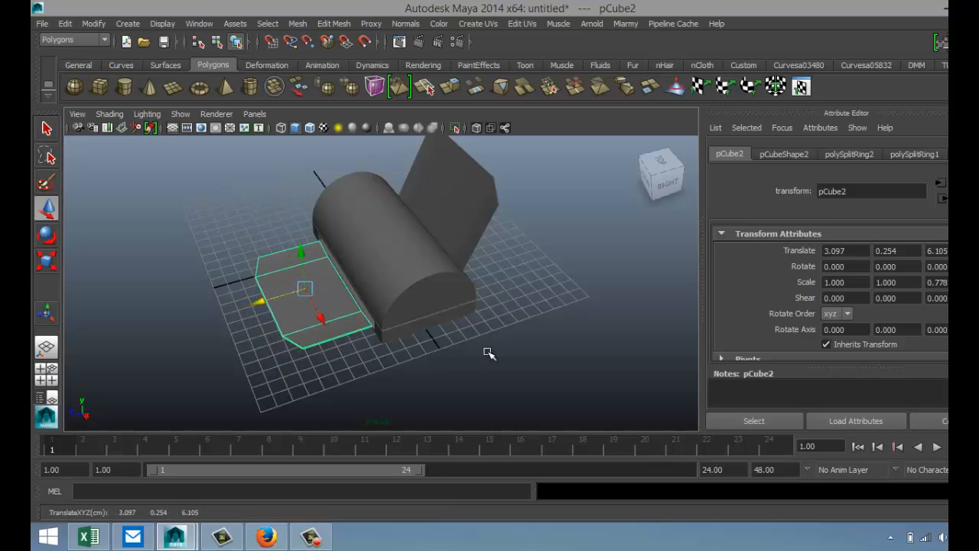
Extrude three adjacent long faces low on the half-cylinder cover's front and scale them slightly inward.
left_click_drag(432, 352, 560, 321, "alt")
scroll(535, 331, "up", 2)
left_click(442, 262)
scroll(458, 310, "up", 3)
scroll(457, 310, "up", 2)
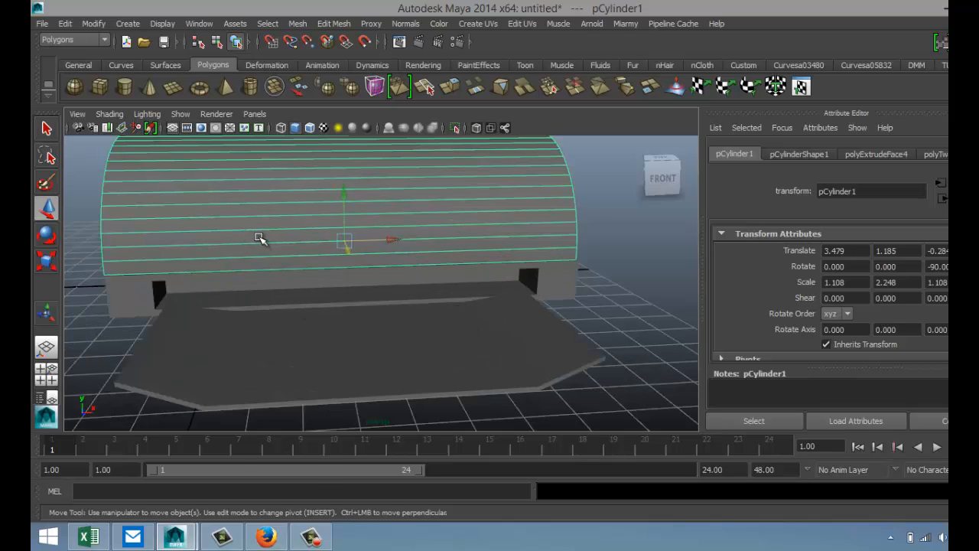
right_click_drag(259, 238, 264, 257)
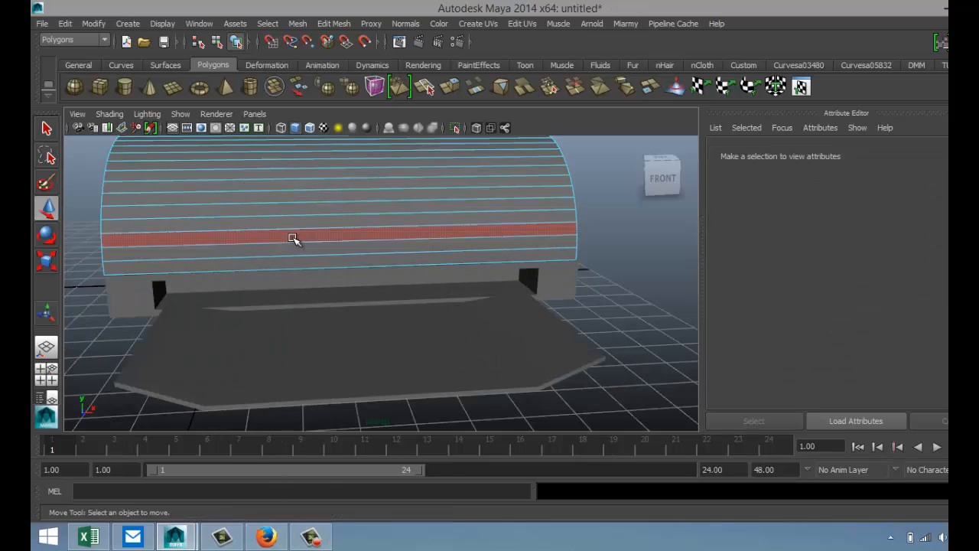
left_click(294, 238)
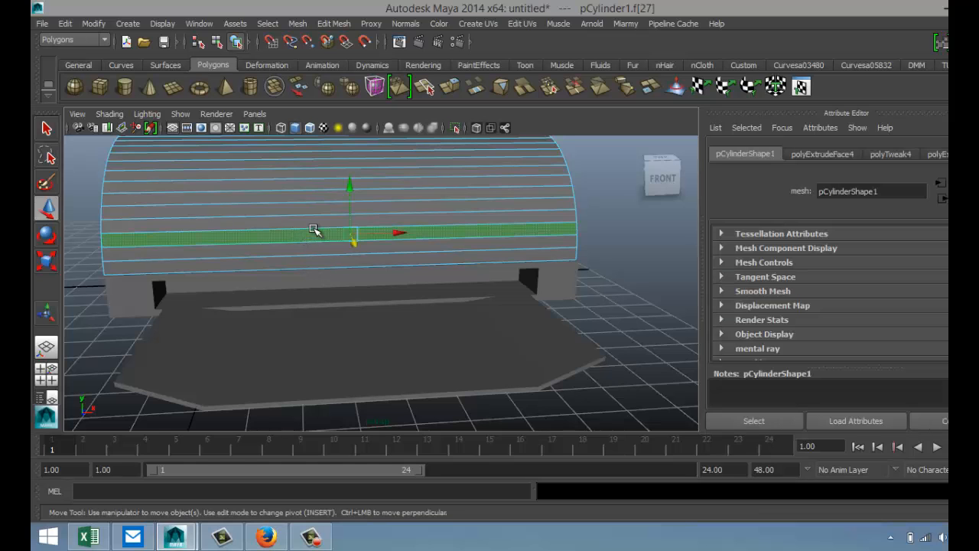
left_click(312, 224, "shift")
left_click(320, 213, "shift")
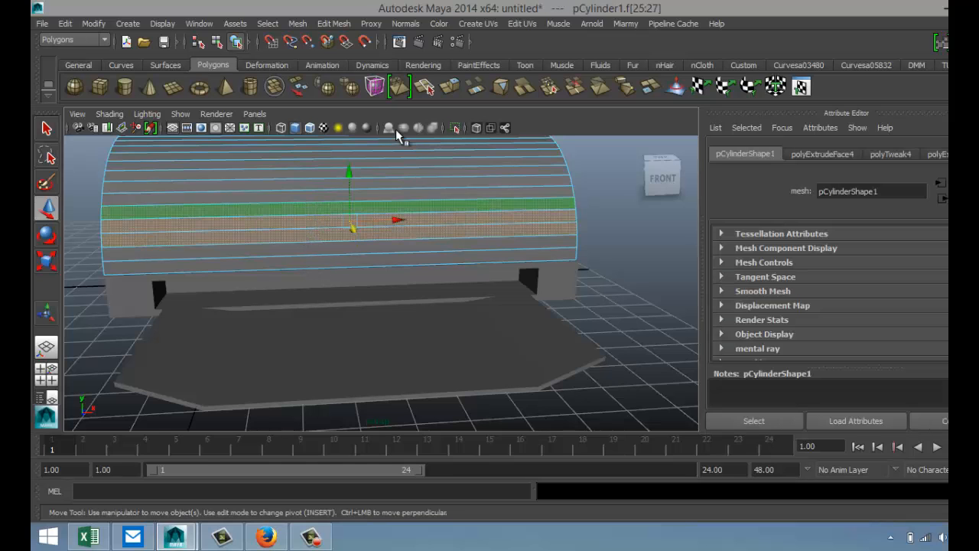
left_click(333, 23)
left_click(390, 70)
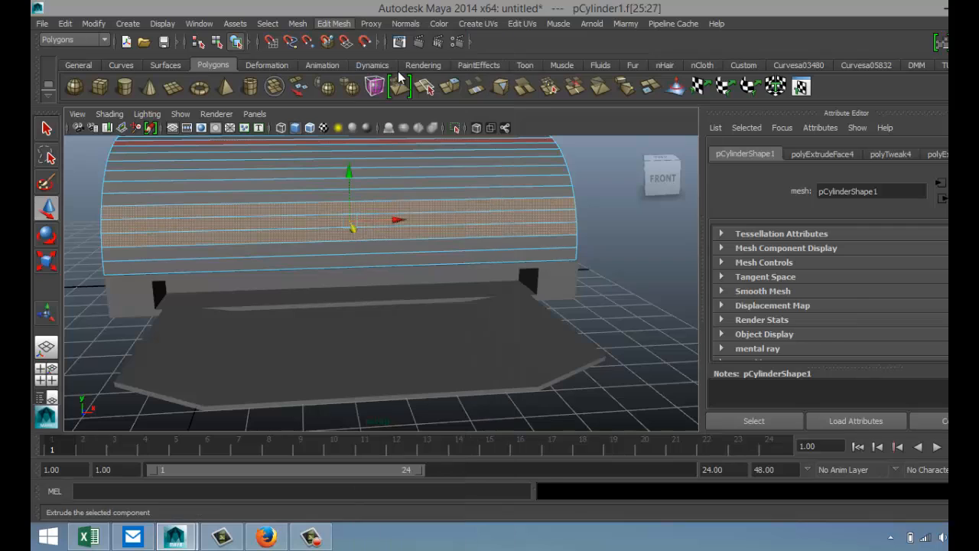
key("r")
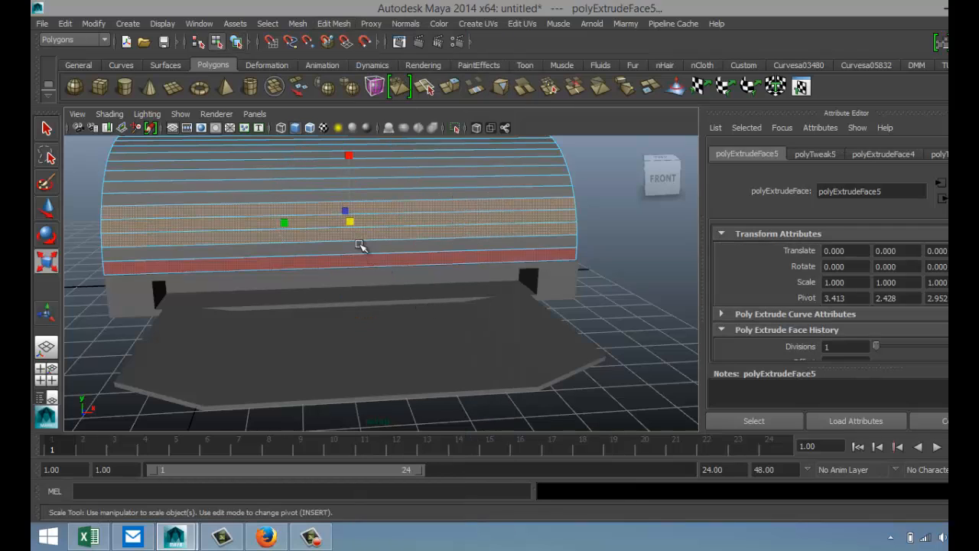
mouse_move(351, 223)
left_mouse_down()
mouse_move(332, 222)
mouse_move(341, 230)
left_mouse_up()
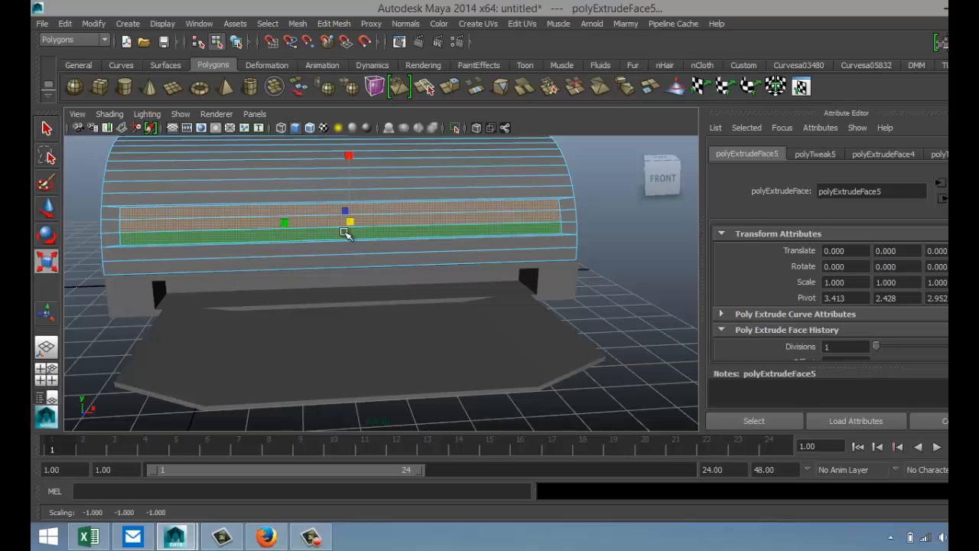
Shift the inset cover faces along X to about 3.33 cm and reduce their height slightly.
key("w")
left_click(394, 222)
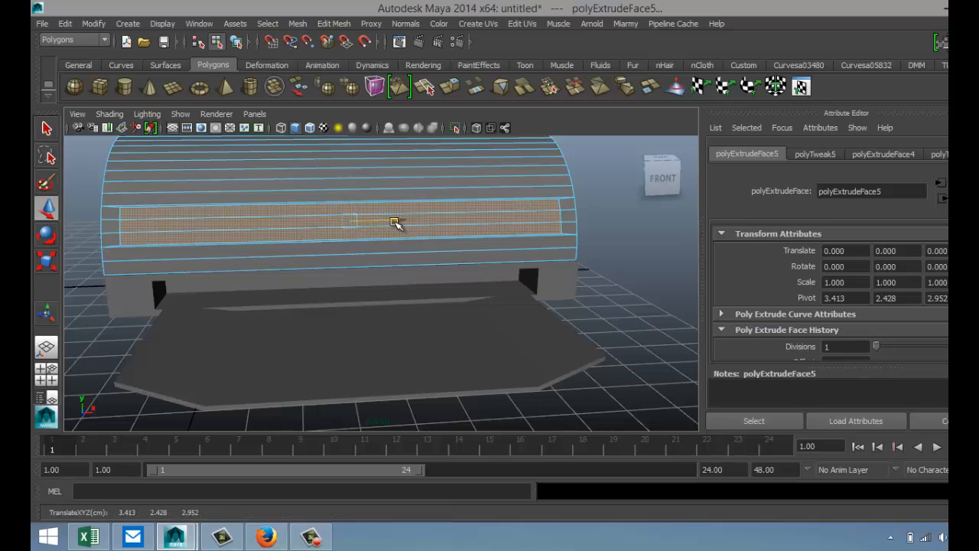
mouse_move(394, 222)
left_mouse_down()
mouse_move(367, 218)
mouse_move(389, 221)
left_mouse_up()
key("r")
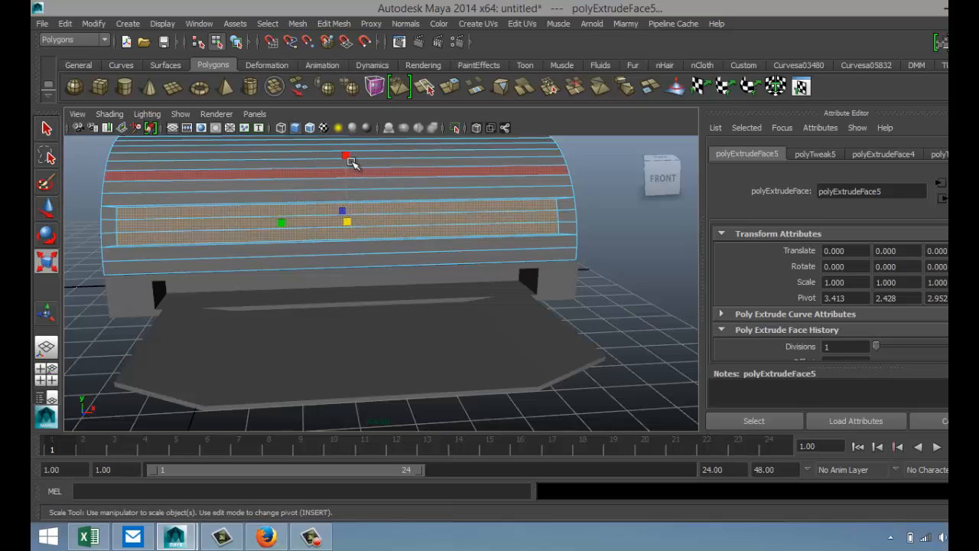
left_click_drag(350, 161, 353, 173)
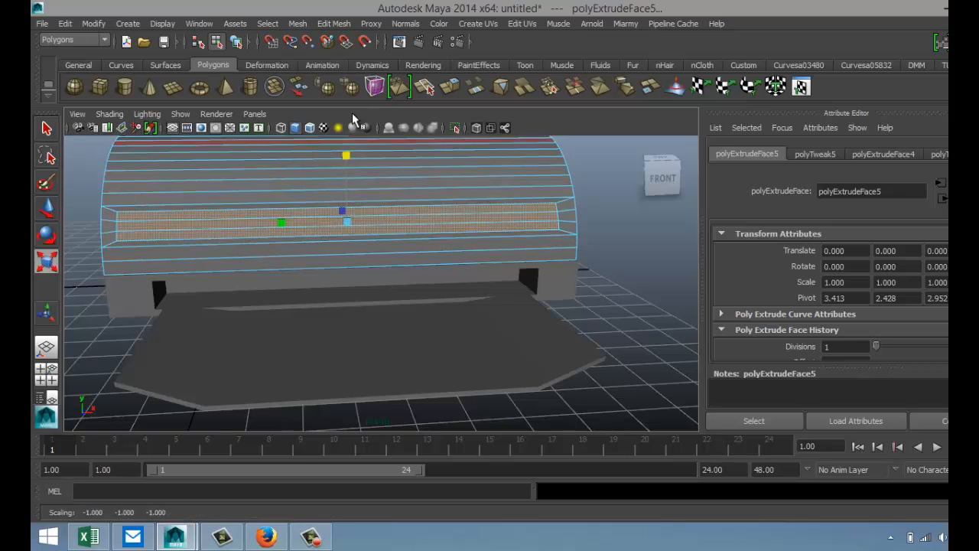
Extrude the inset faces again and pull them forward along Z to about 3.29 cm.
left_click(341, 26)
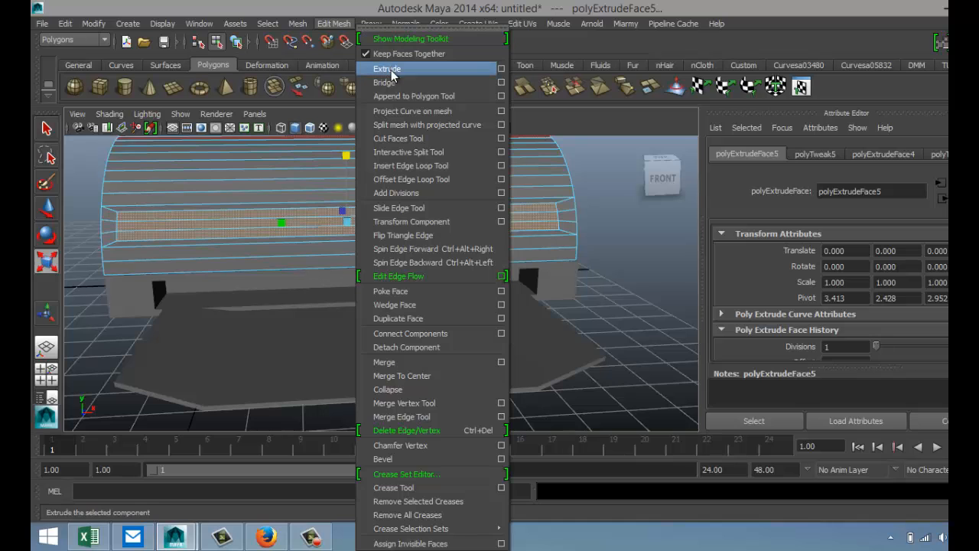
left_click(394, 69)
left_click_drag(267, 327, 478, 350, "alt")
key("w")
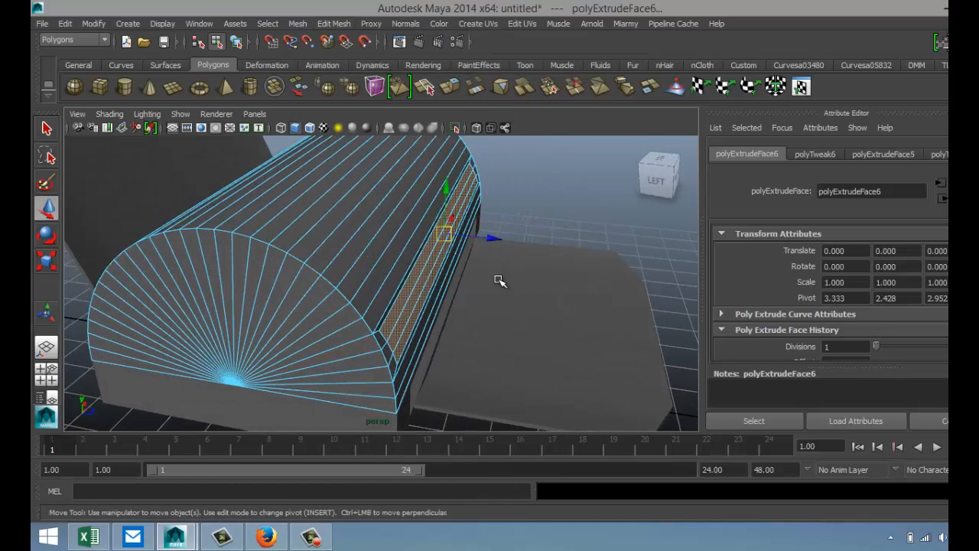
left_click_drag(490, 241, 503, 241)
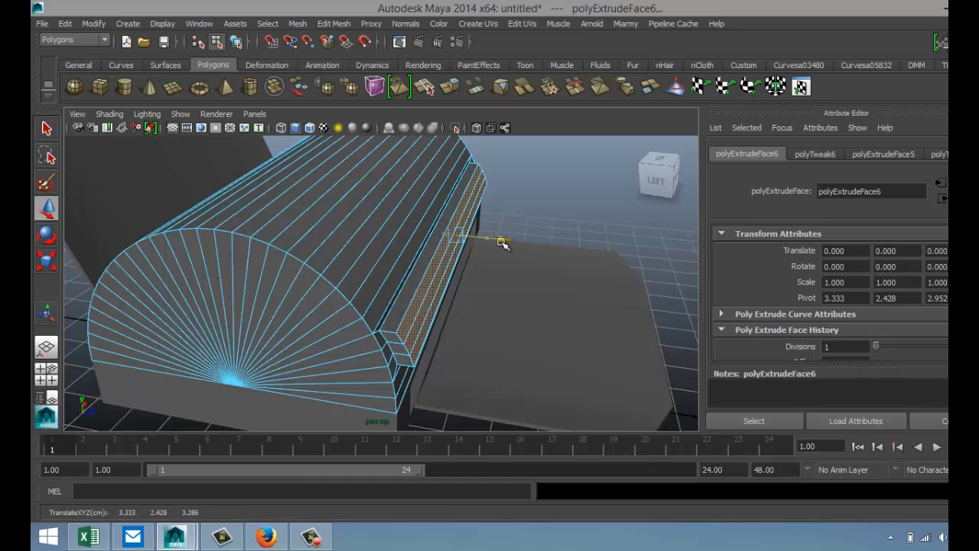
Scale the newly extruded faces narrower along the cover's length and deselect them.
left_click_drag(498, 345, 381, 348, "alt")
key("r")
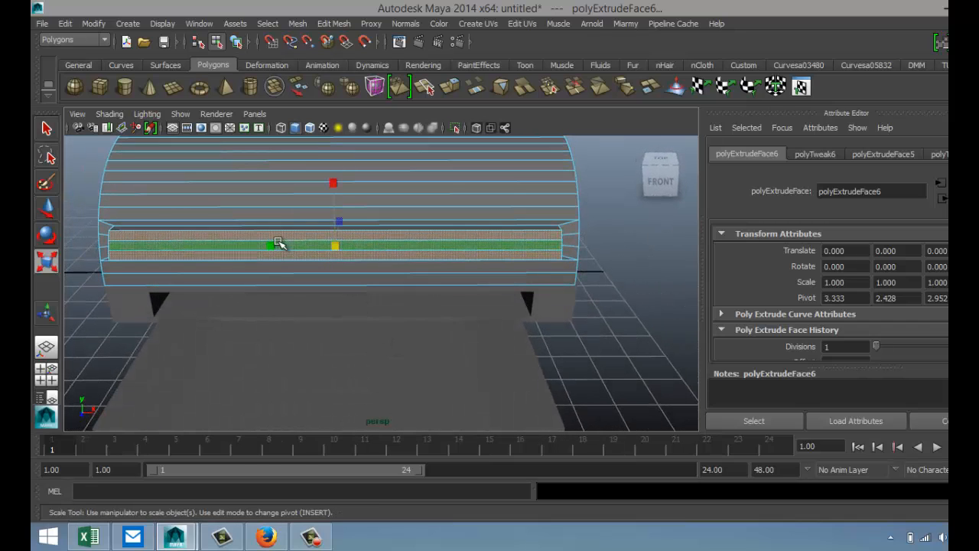
left_click_drag(273, 246, 273, 246)
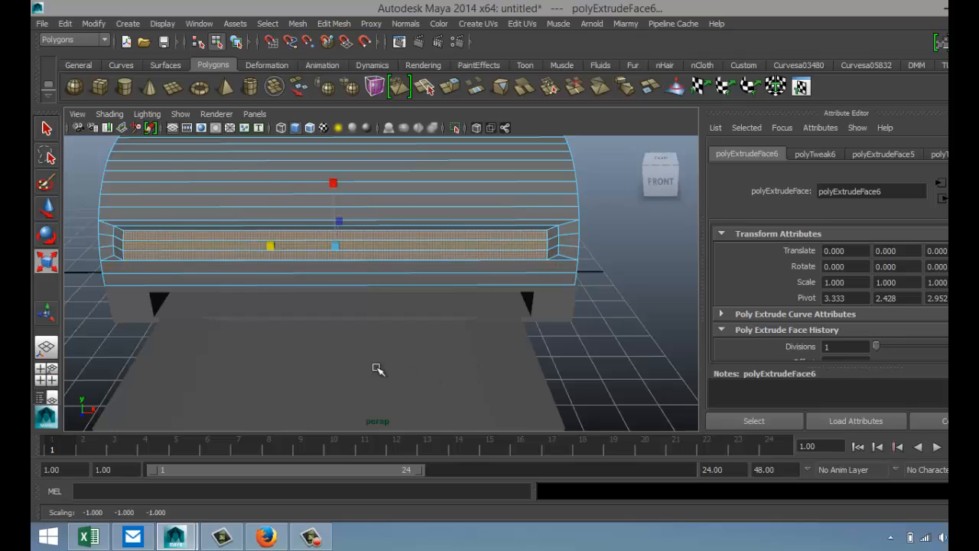
left_click_drag(378, 369, 420, 365, "alt")
left_click(622, 277)
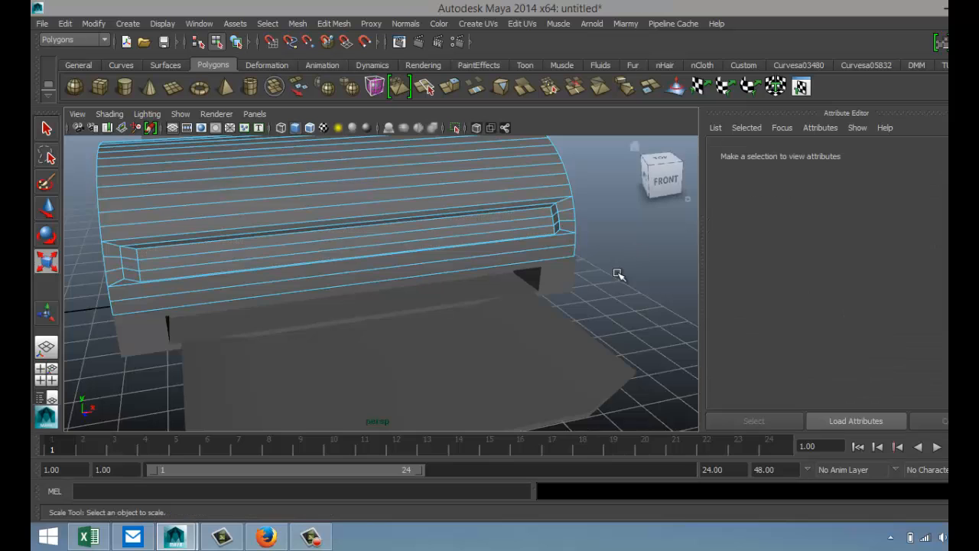
Delete the two horizontal edges dividing the front panel of the cover into strips.
scroll(590, 283, "down", 3)
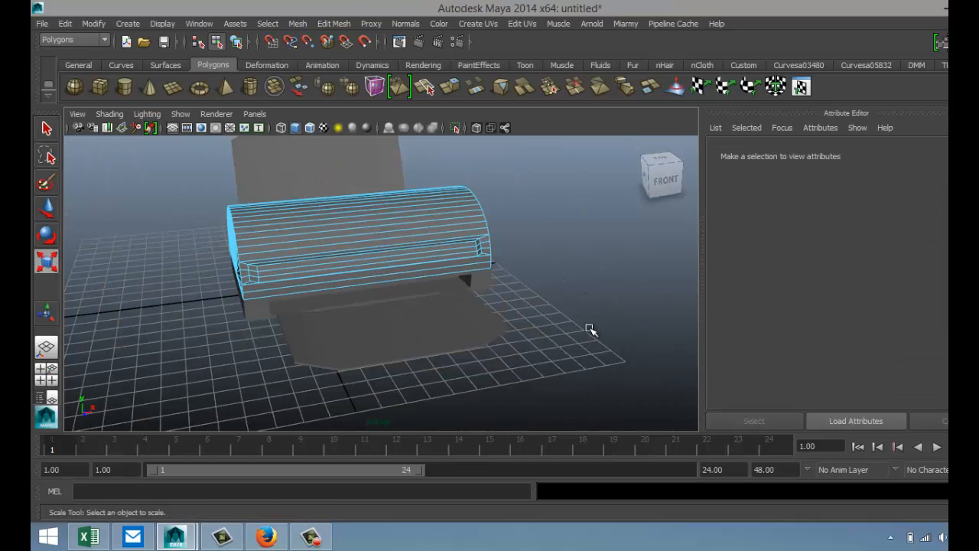
left_click_drag(590, 330, 553, 317, "alt")
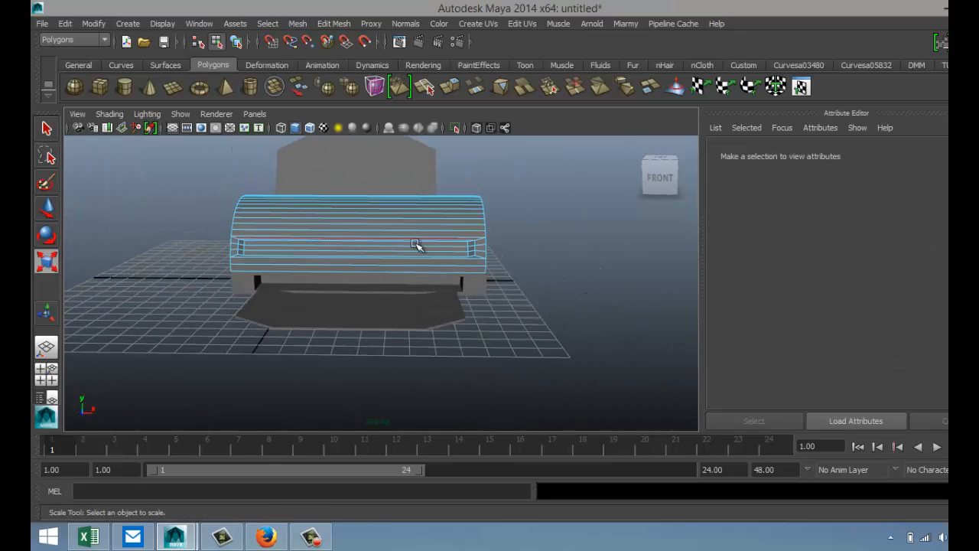
scroll(543, 299, "up", 5)
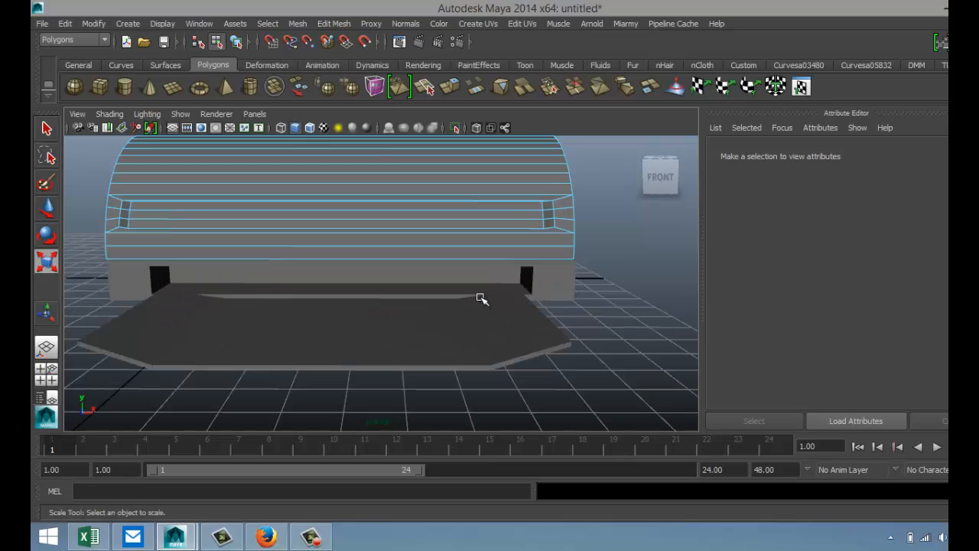
right_click_drag(470, 211, 474, 176)
left_click(472, 210)
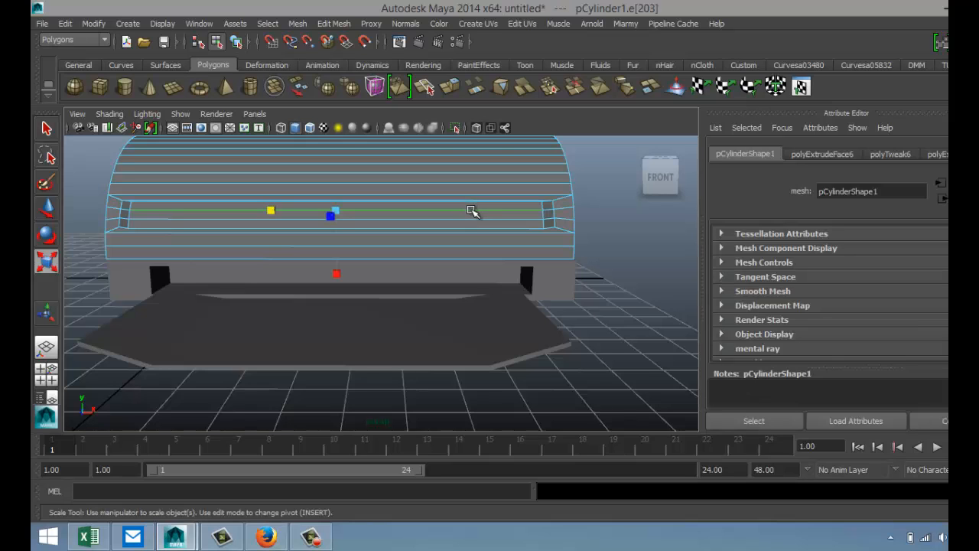
key("Delete")
left_click(481, 219)
key("Delete")
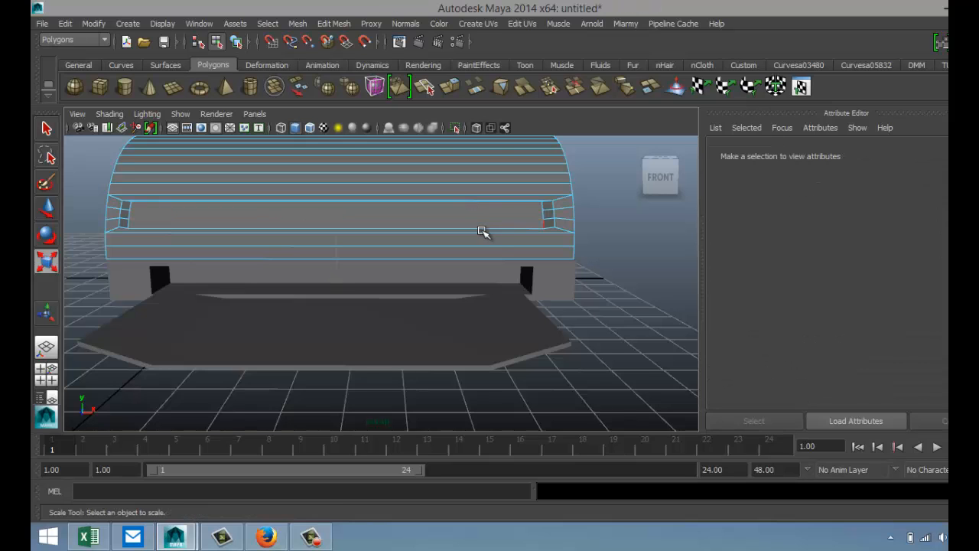
Create a small polygon cylinder of about 0.83 cm radius and 1.02 cm height near the grid's front-right corner.
scroll(493, 309, "down", 5)
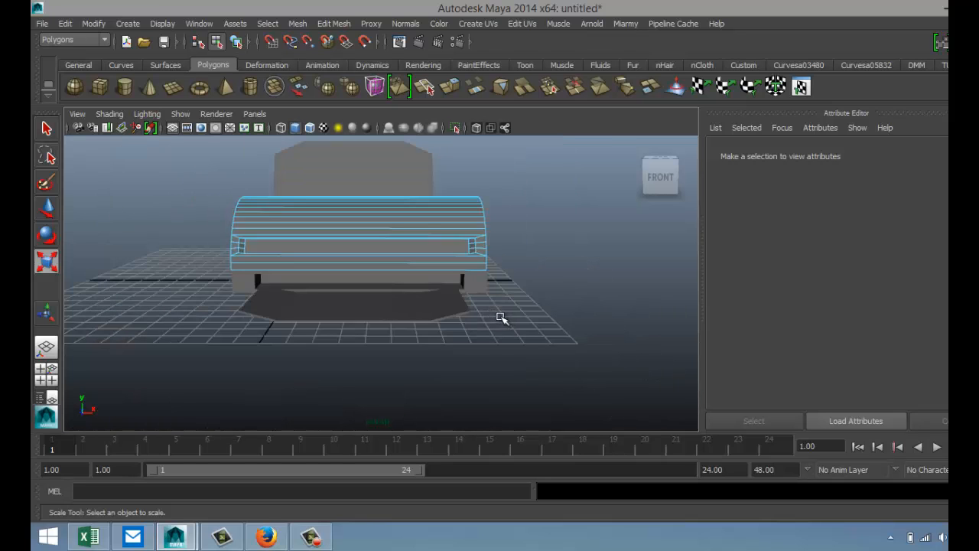
left_click_drag(536, 325, 473, 295, "alt")
left_click_drag(544, 344, 301, 223, "alt")
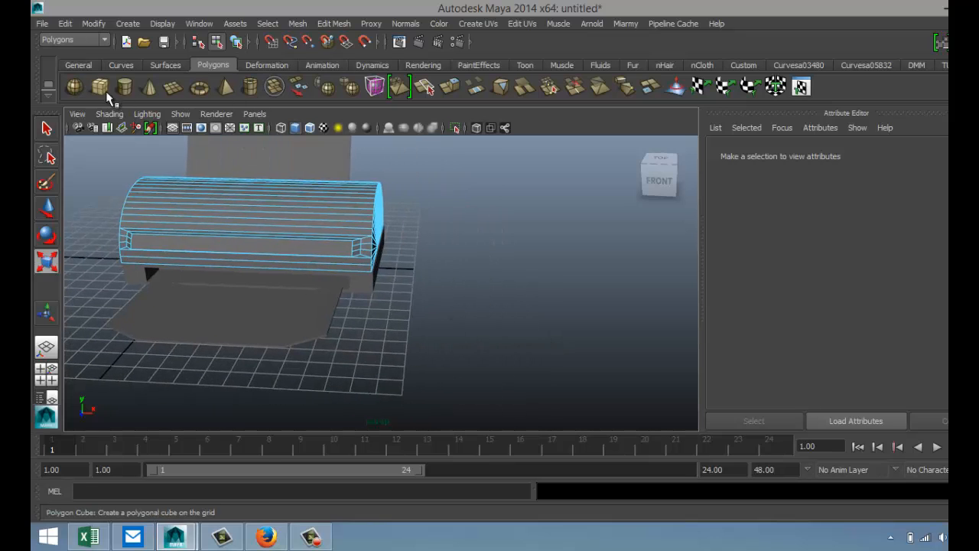
left_click(125, 88)
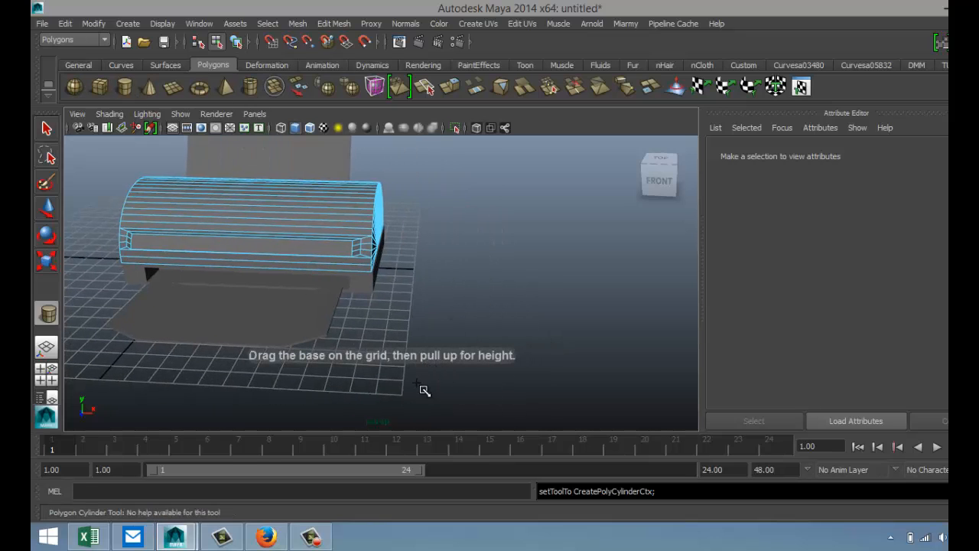
left_click_drag(420, 385, 438, 360)
scroll(456, 354, "up", 3)
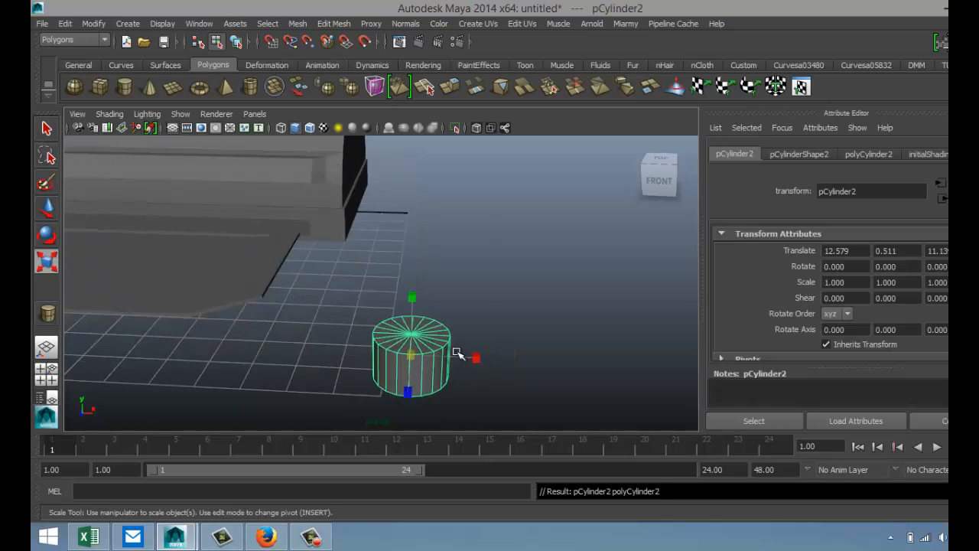
Set the new cylinder's axis subdivisions to 60 and its cap subdivisions to 0.
key("f")
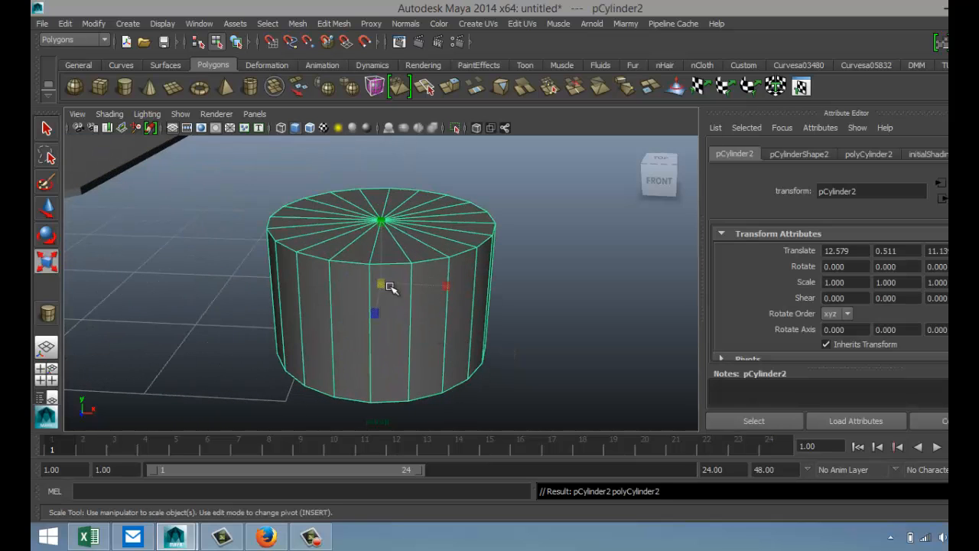
left_click(871, 155)
left_click(858, 295)
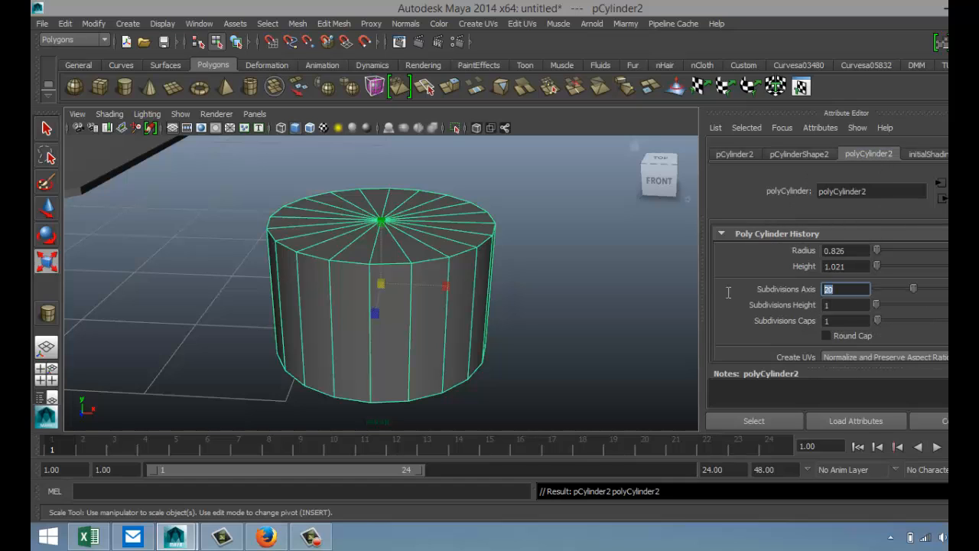
type("60")
key("Return")
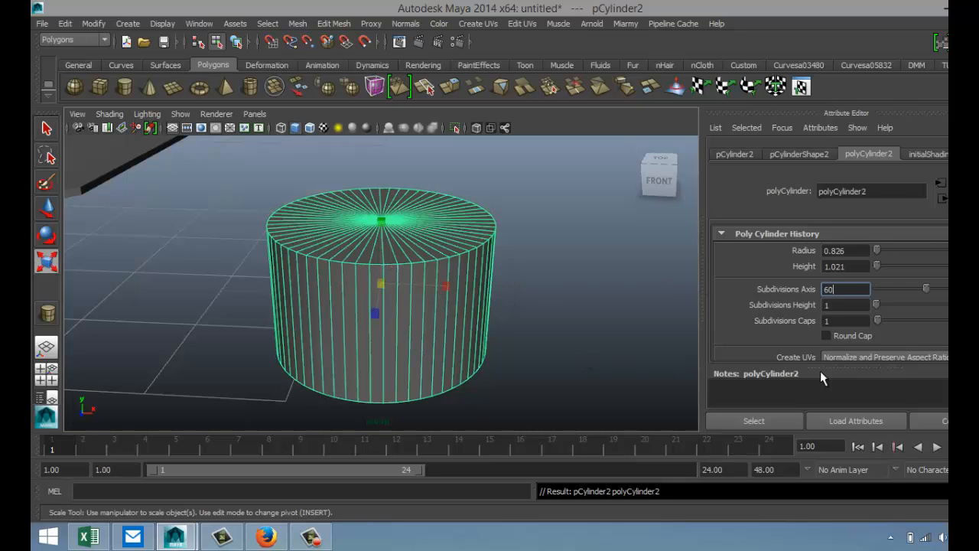
left_click(849, 322)
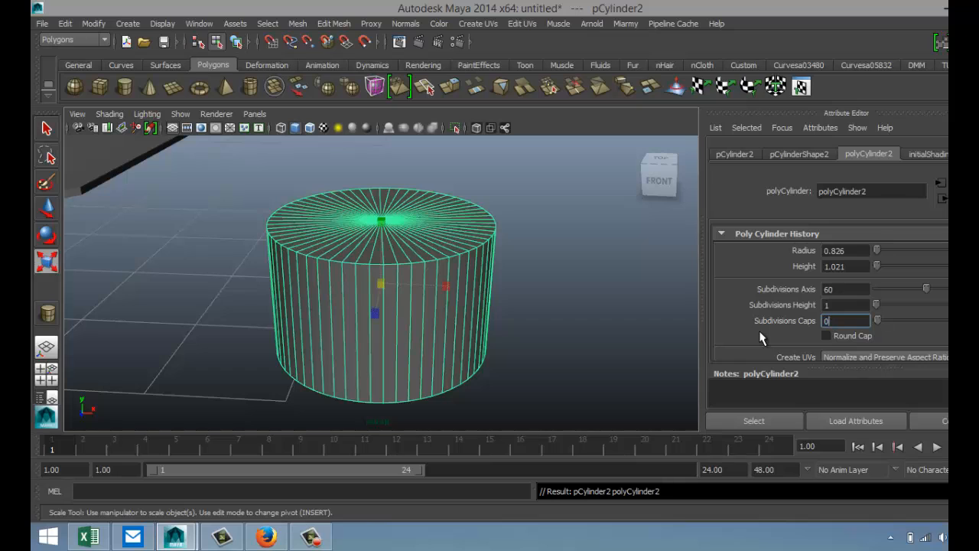
type("0")
key("Return")
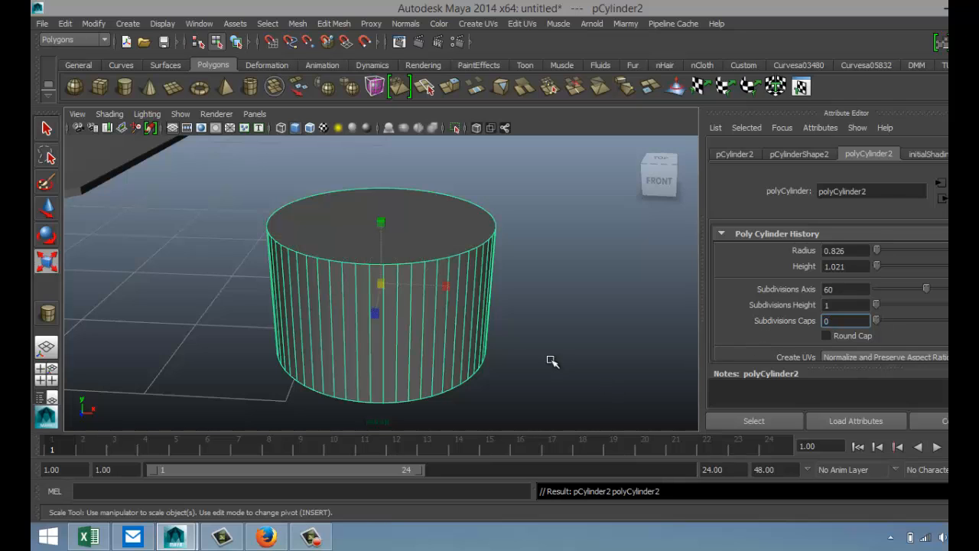
Extrude the small cylinder's top face and scale it slightly inward to form a narrow rim.
right_click_drag(441, 231, 445, 263)
left_click(441, 231)
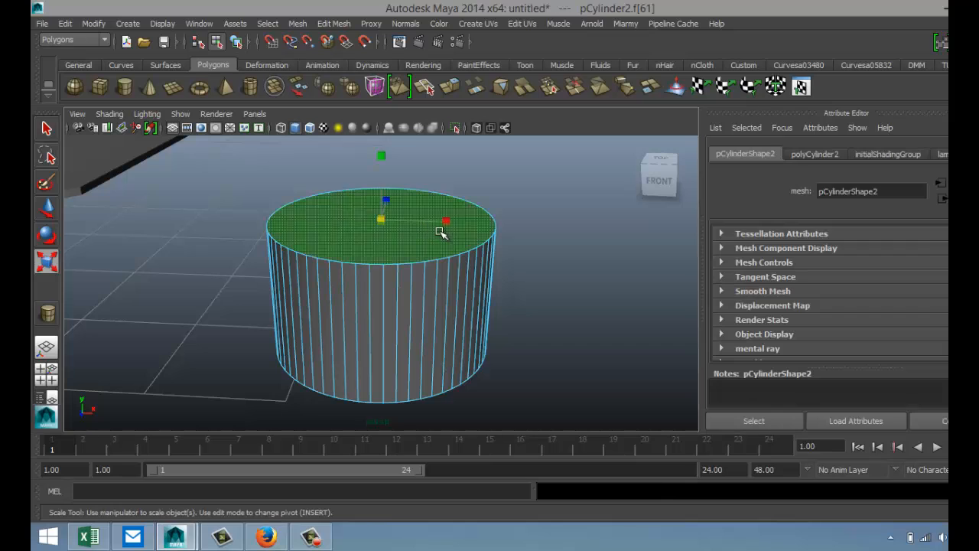
left_click(334, 25)
left_click(390, 80)
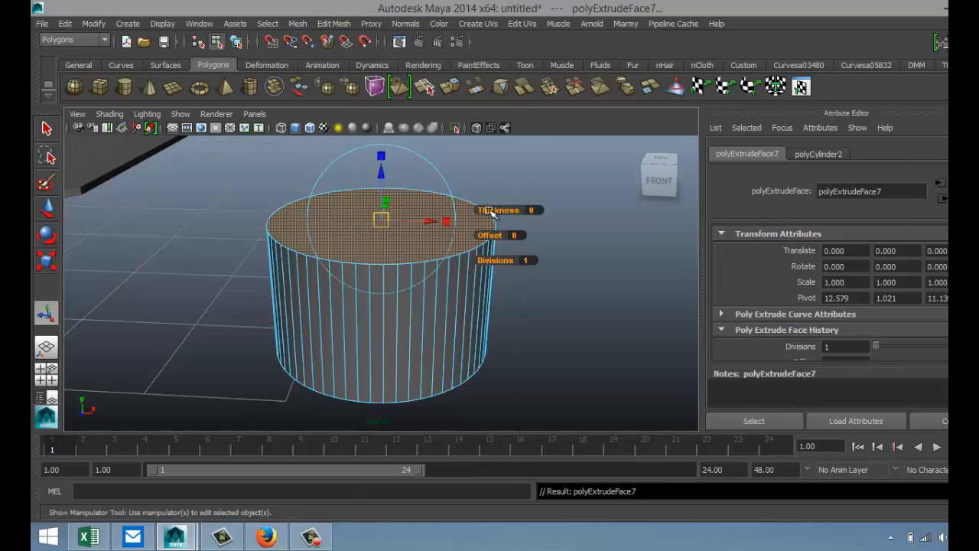
key("r")
left_click_drag(381, 221, 363, 224)
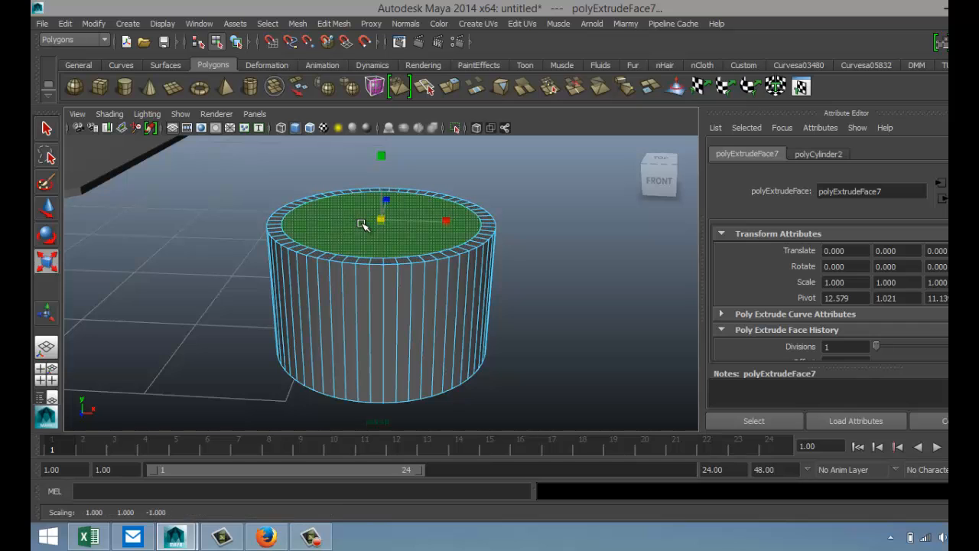
Extrude the inset top face down about 0.1 cm to recess it inside the rim.
key("ctrl+e")
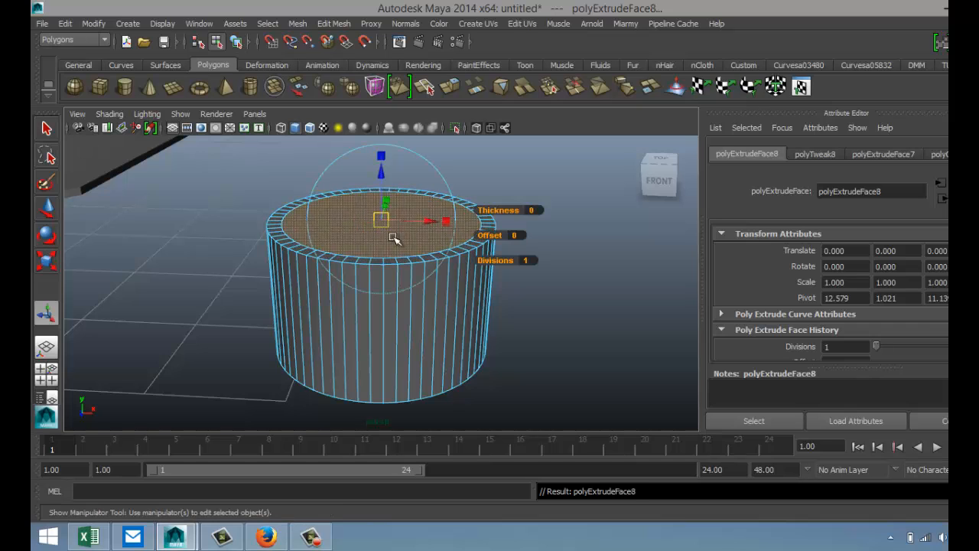
key("w")
left_click_drag(382, 174, 388, 193)
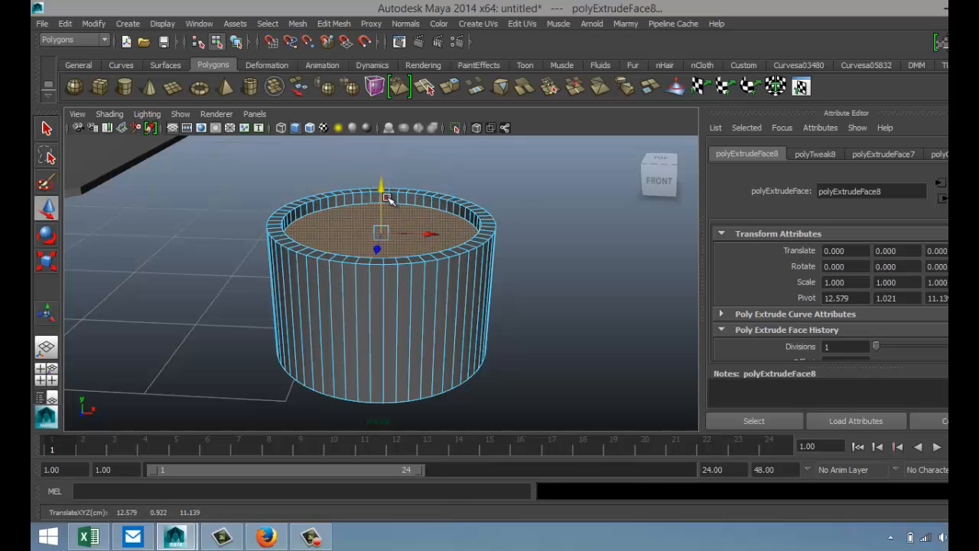
Inset the recessed face with another extrusion, then extrude it up about 0.38 cm as a raised inner cylinder.
key("ctrl+e")
key("r")
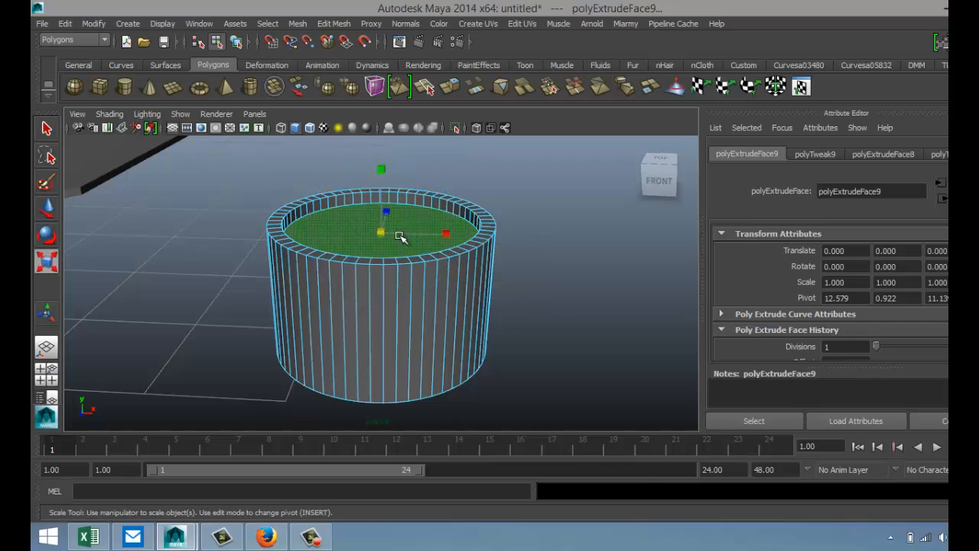
left_click_drag(385, 236, 357, 233)
key("ctrl+e")
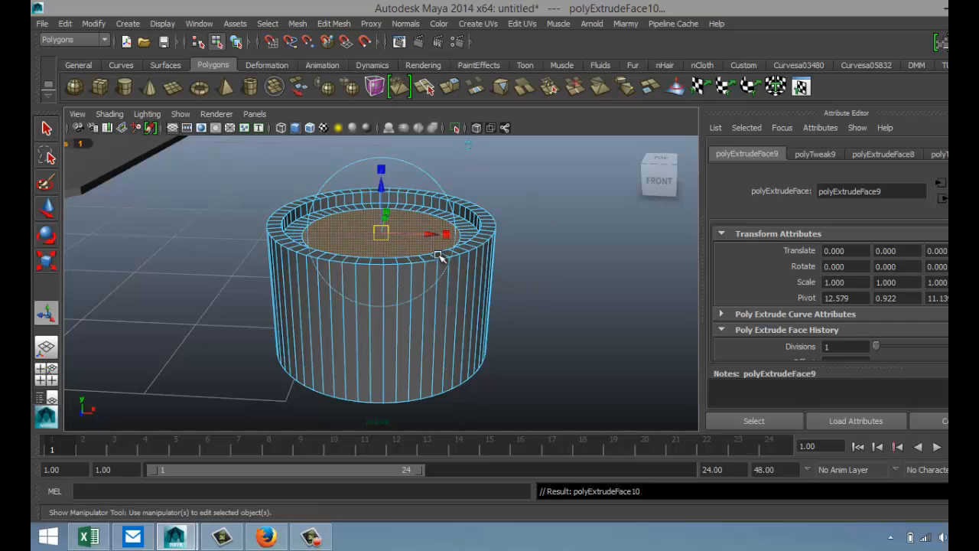
key("w")
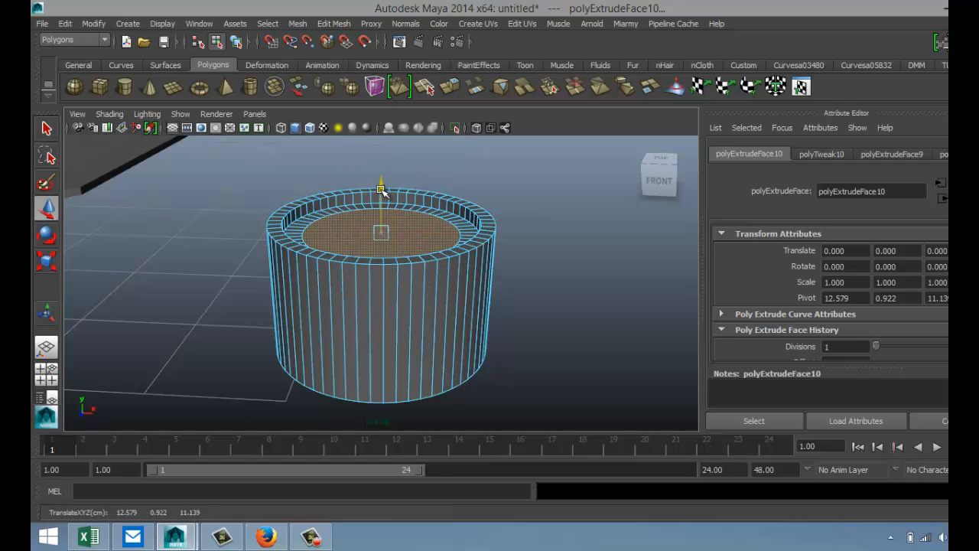
left_click_drag(382, 185, 383, 138)
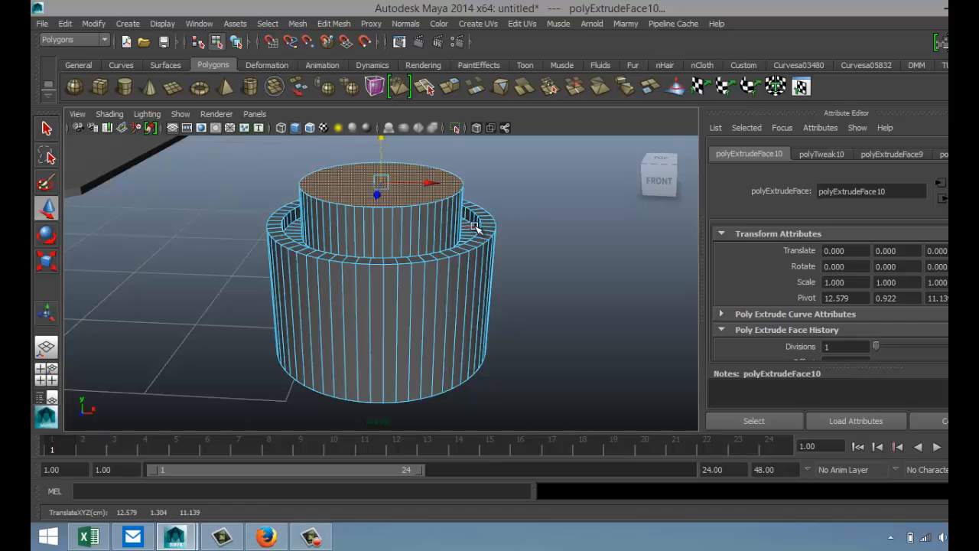
Extrude the raised cylinder's top face, scale it inward and raise it about 0.09 cm for a sloped edge.
key("ctrl+e")
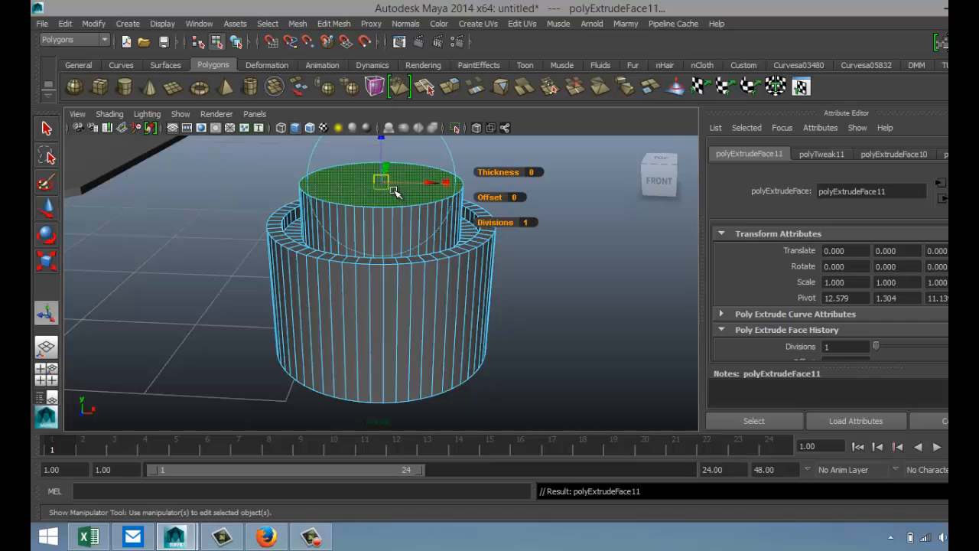
left_click_drag(387, 187, 356, 180)
key("w")
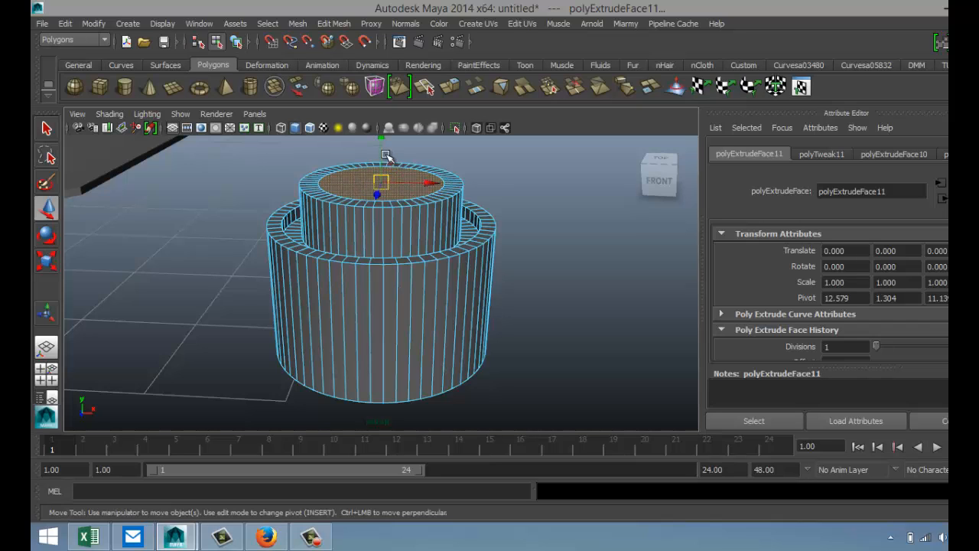
left_click_drag(382, 149, 384, 135)
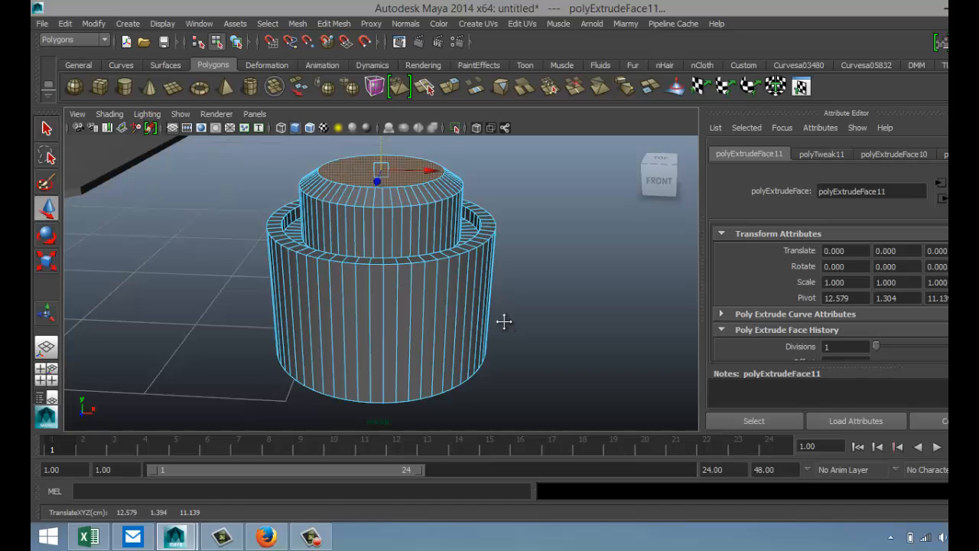
Select only the cylinder's bottom edge ring and extrude it outward into a narrow flat flange.
mouse_move(503, 321)
left_mouse_down("alt")
mouse_move(503, 252)
mouse_move(520, 297)
mouse_move(514, 319)
left_mouse_up("alt")
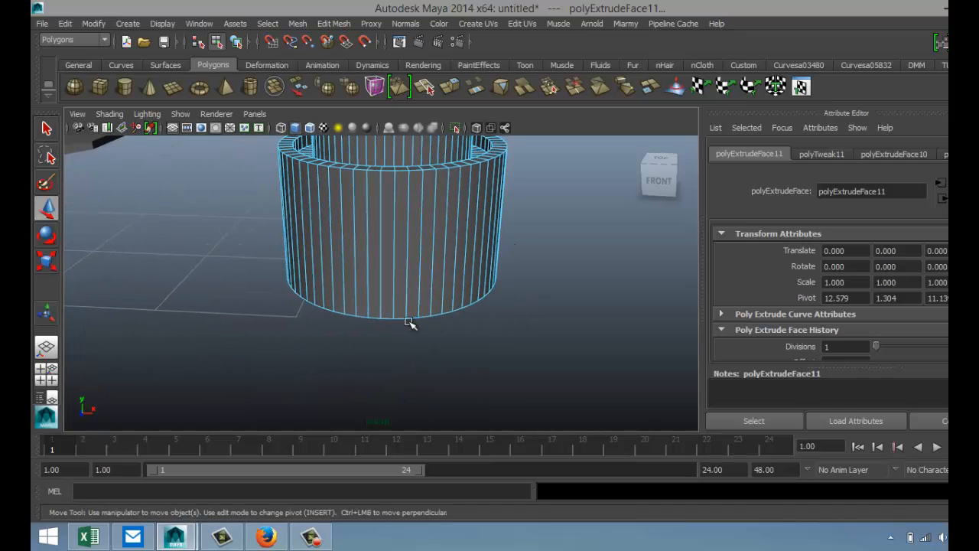
right_click_drag(412, 223, 415, 298)
right_click_drag(413, 208, 413, 201)
left_click(399, 319)
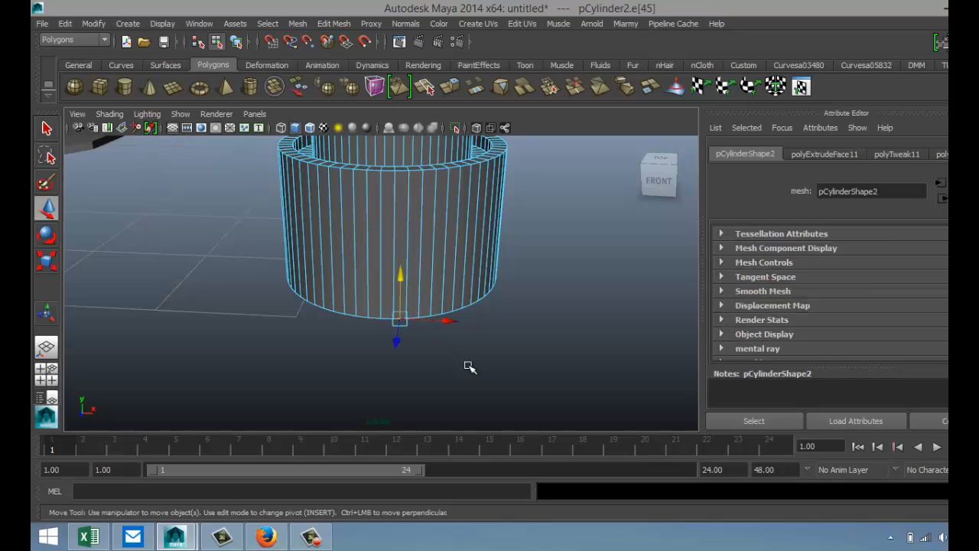
left_click_drag(459, 363, 556, 349, "alt")
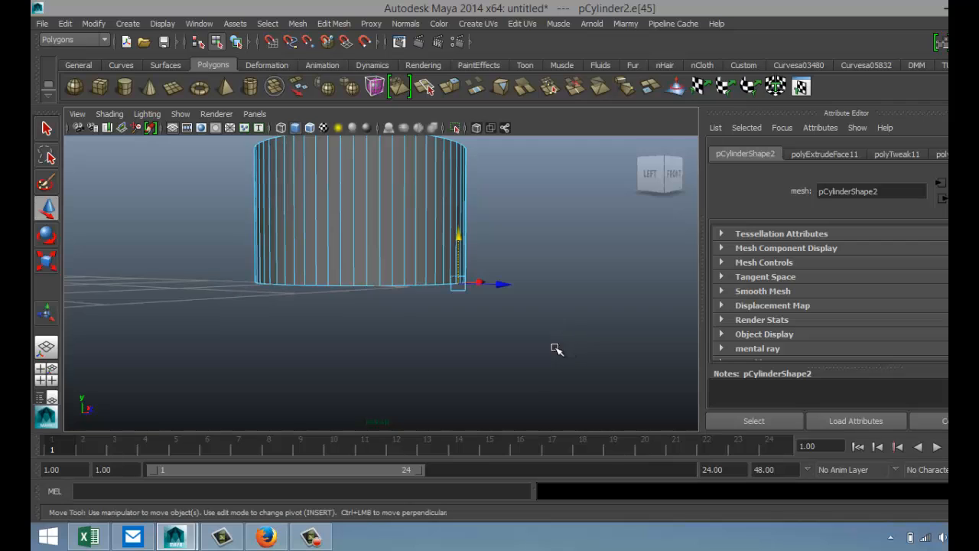
left_click_drag(197, 261, 584, 371)
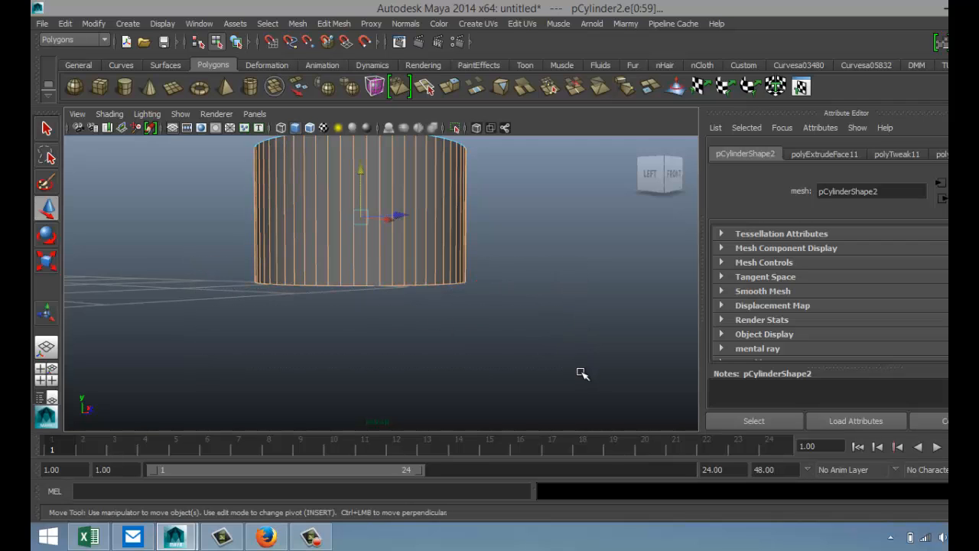
left_click_drag(180, 231, 568, 240)
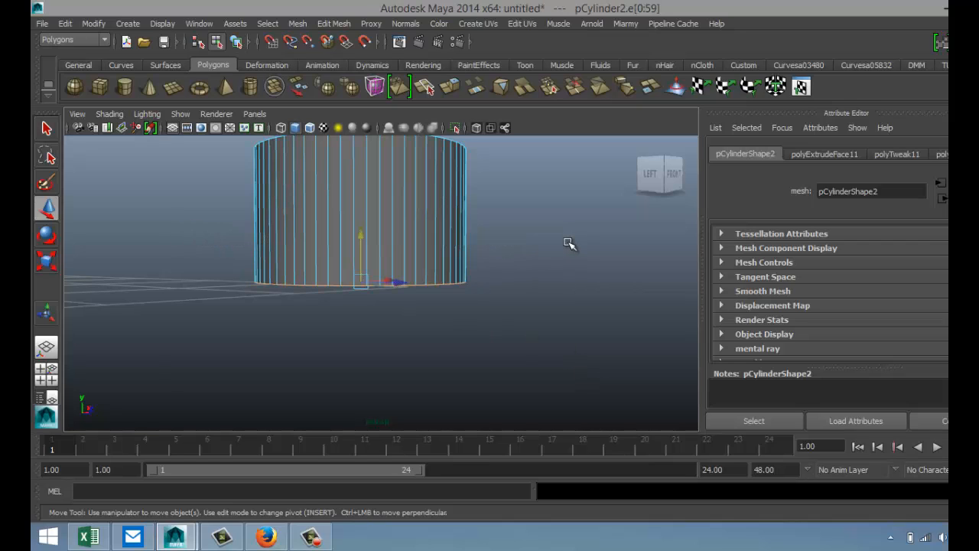
left_click_drag(498, 345, 377, 355, "alt")
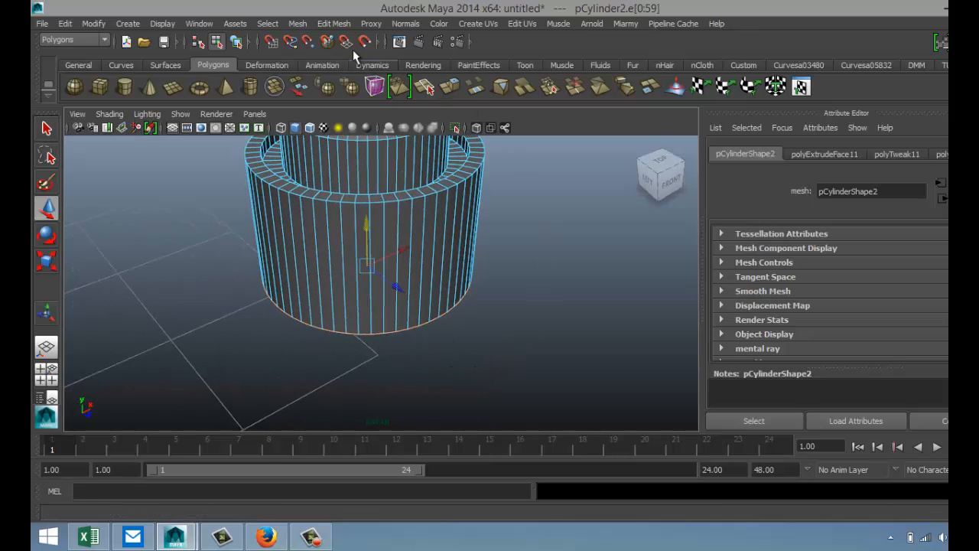
left_click(334, 24)
left_click(406, 73)
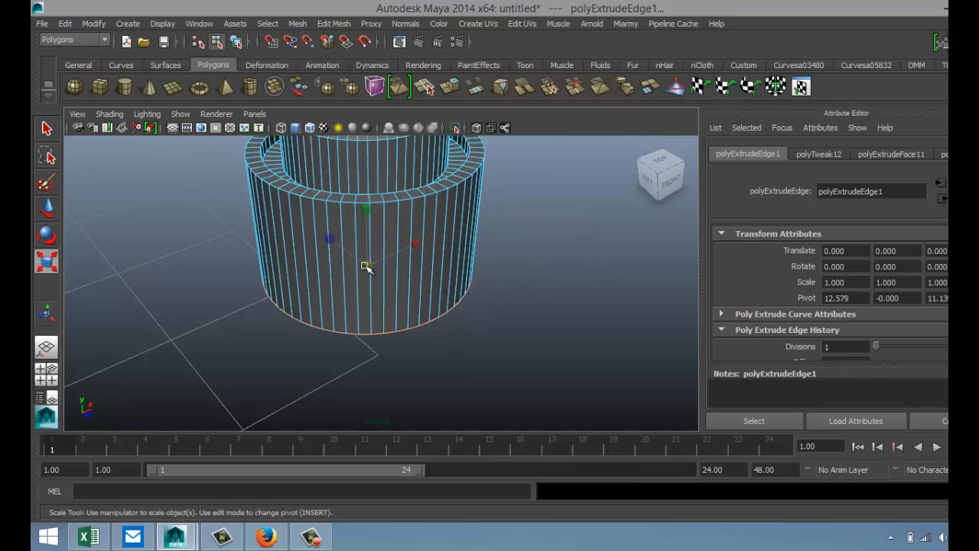
left_click_drag(367, 266, 390, 277)
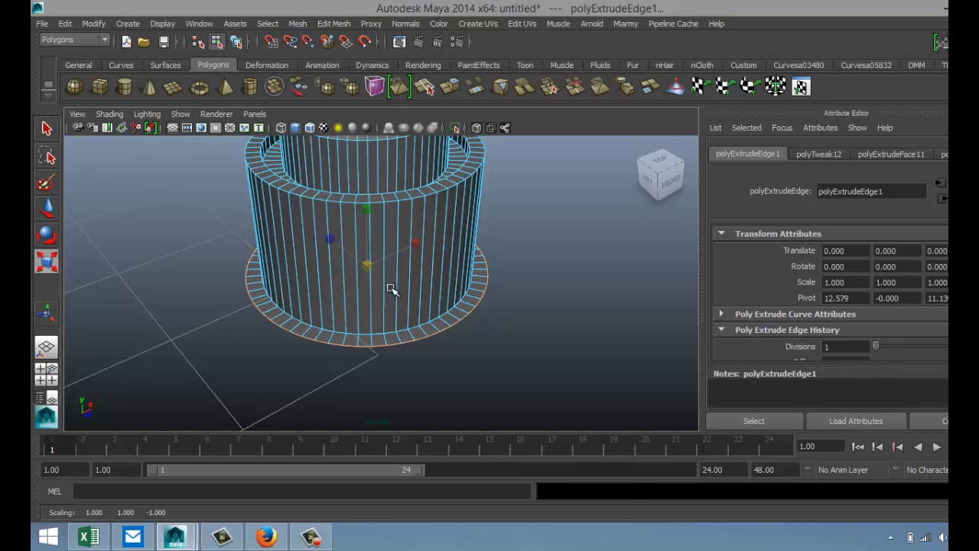
Extrude the flange's outer edge up about 0.09 cm, then extrude it outward again as a flat rim.
key("ctrl+e")
key("w")
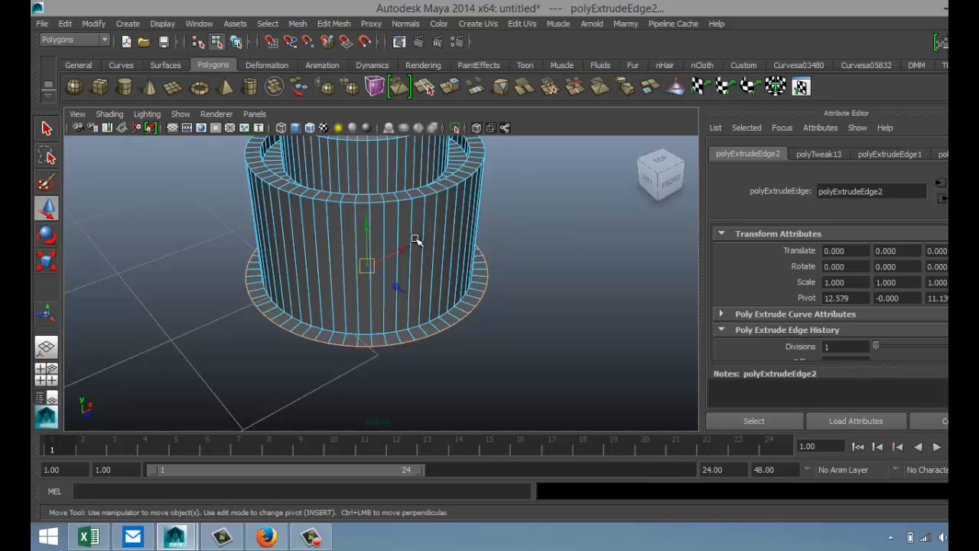
left_click_drag(367, 229, 368, 217)
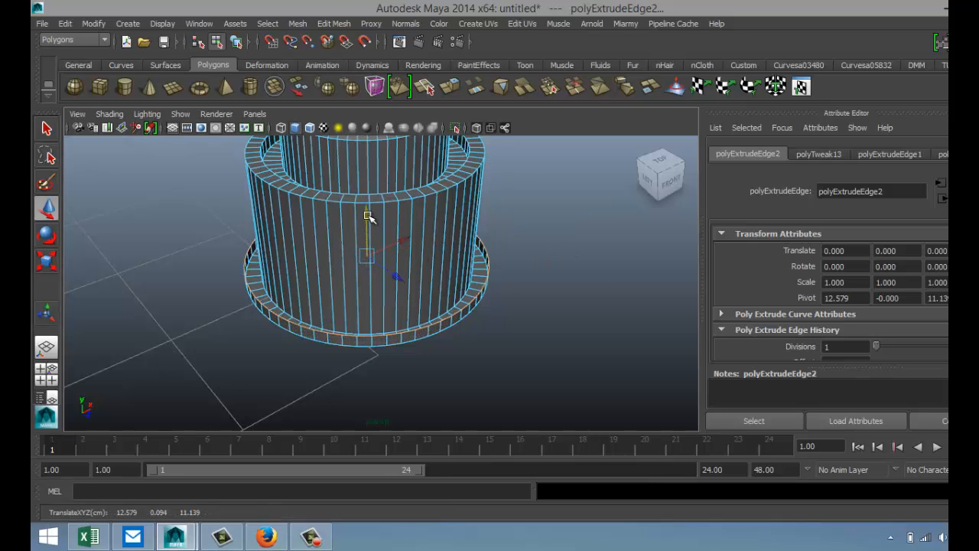
key("ctrl+e")
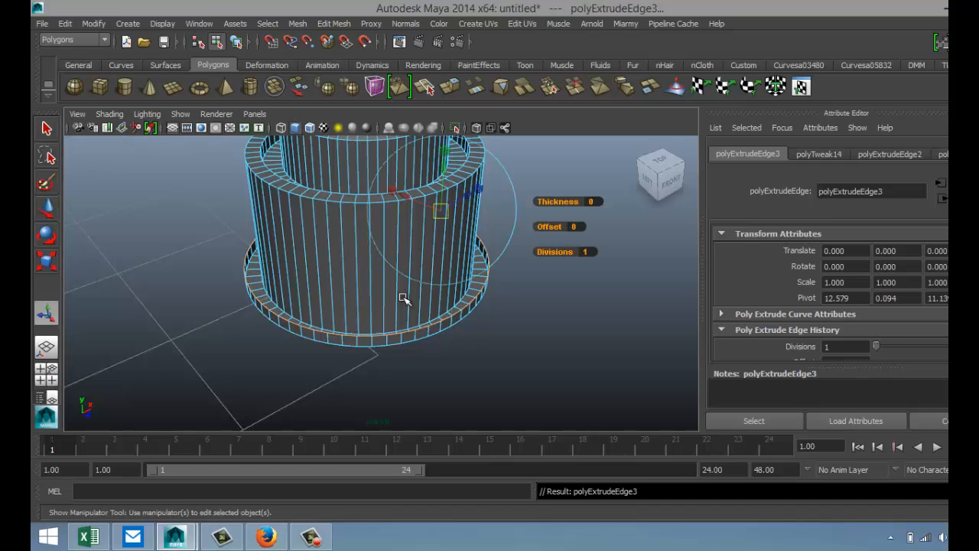
key("r")
left_click_drag(368, 257, 386, 263)
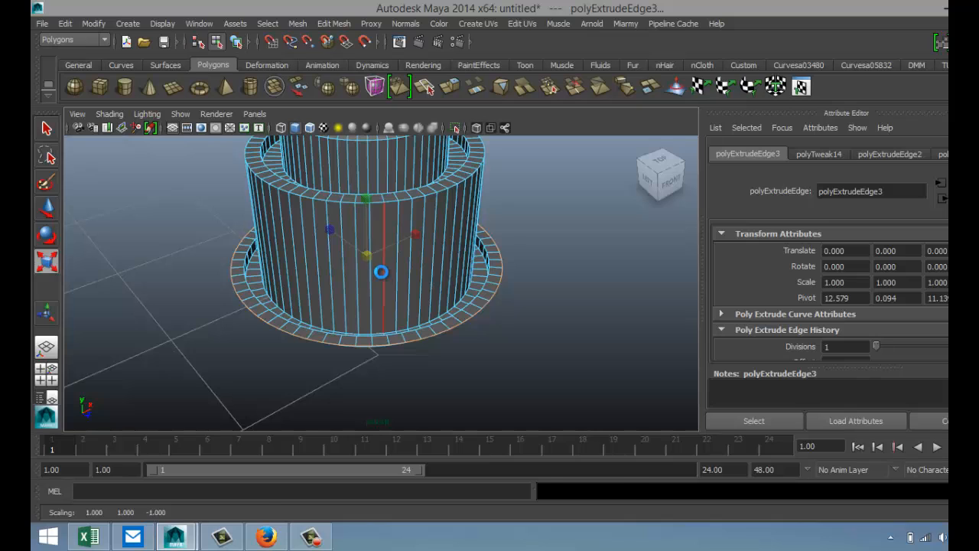
Extrude the rim's outer edge downward to form the base's outer wall, and deselect it.
key("ctrl+e")
key("w")
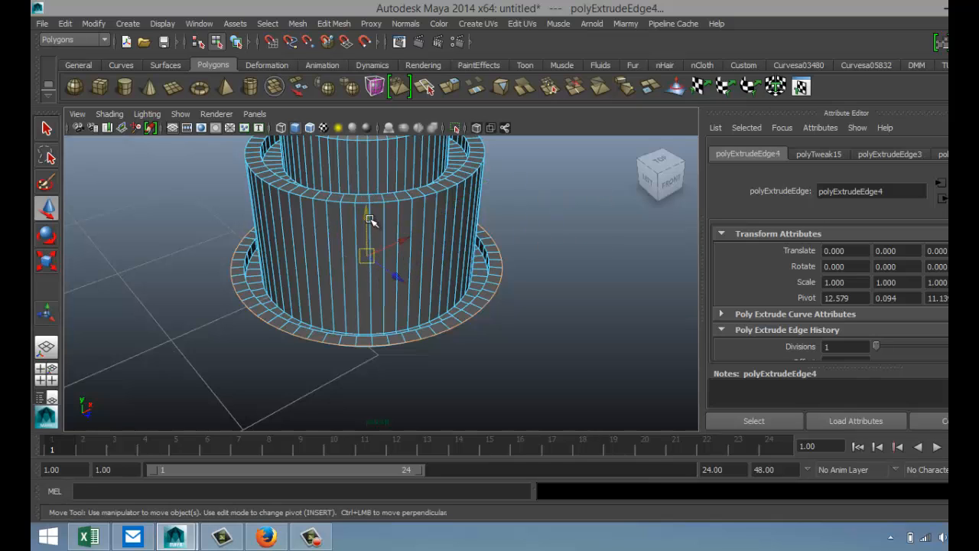
left_click_drag(369, 220, 372, 233)
left_click(542, 334)
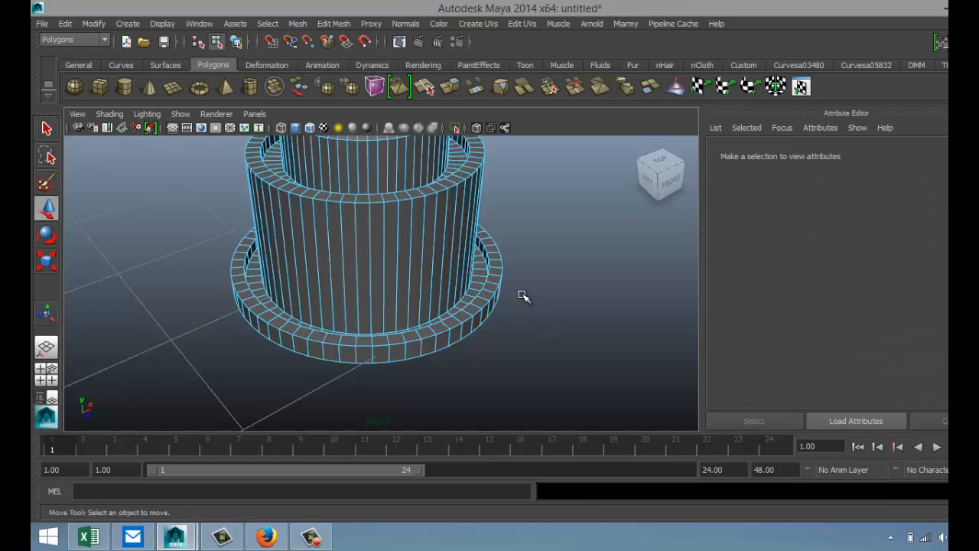
Bevel the outer top edge loop of the main cylinder body and clear the selection.
middle_click_drag(523, 297, 520, 363, "alt")
scroll(402, 319, "up", 2)
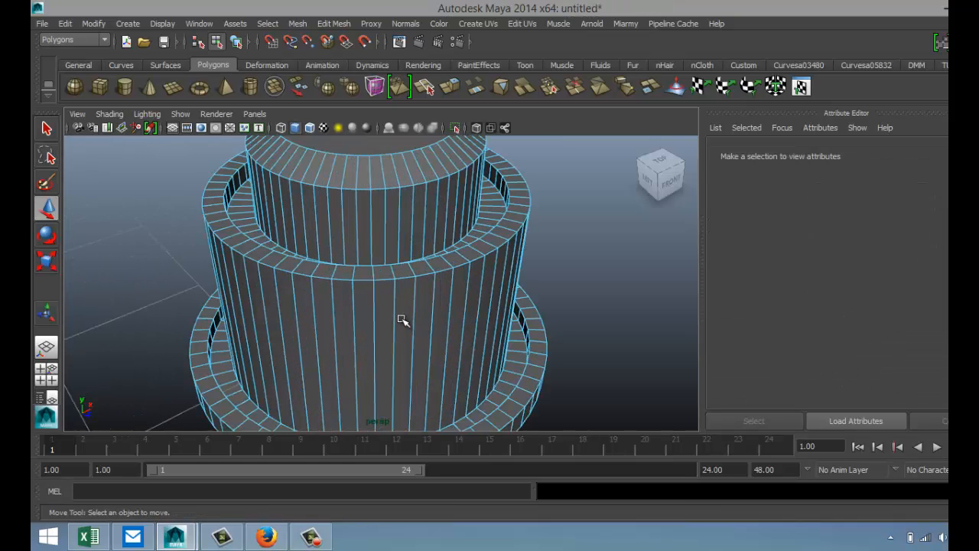
right_click_drag(383, 283, 381, 273)
double_click(385, 280)
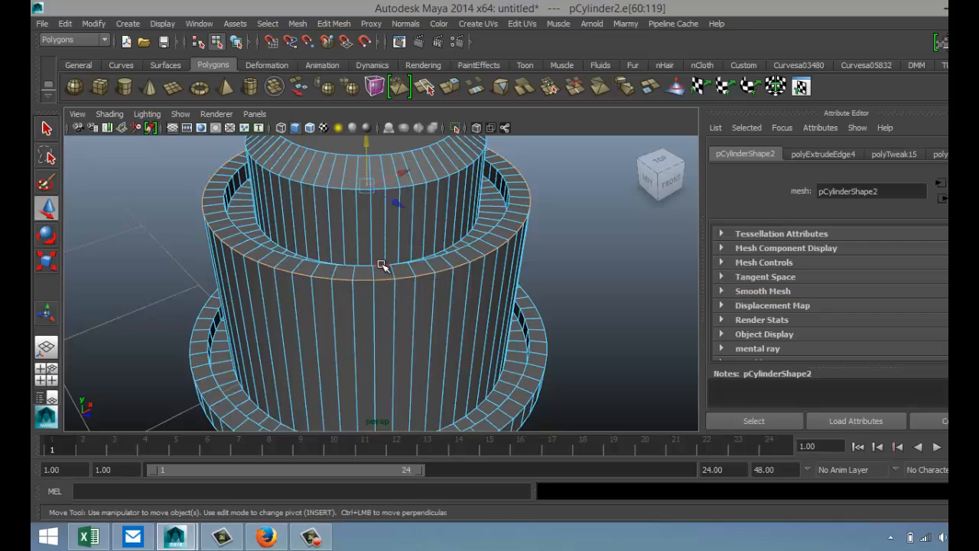
left_click(337, 23)
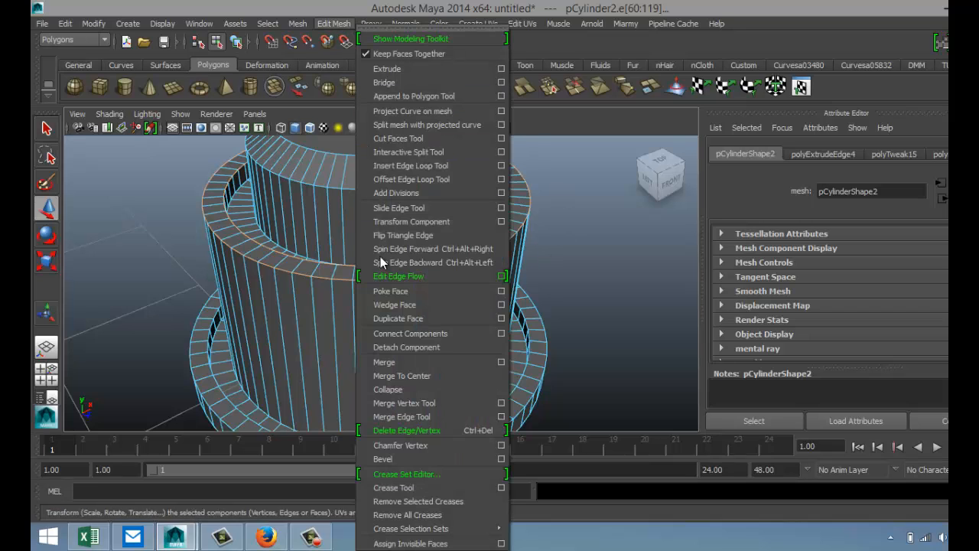
left_click(423, 464)
left_click(572, 358)
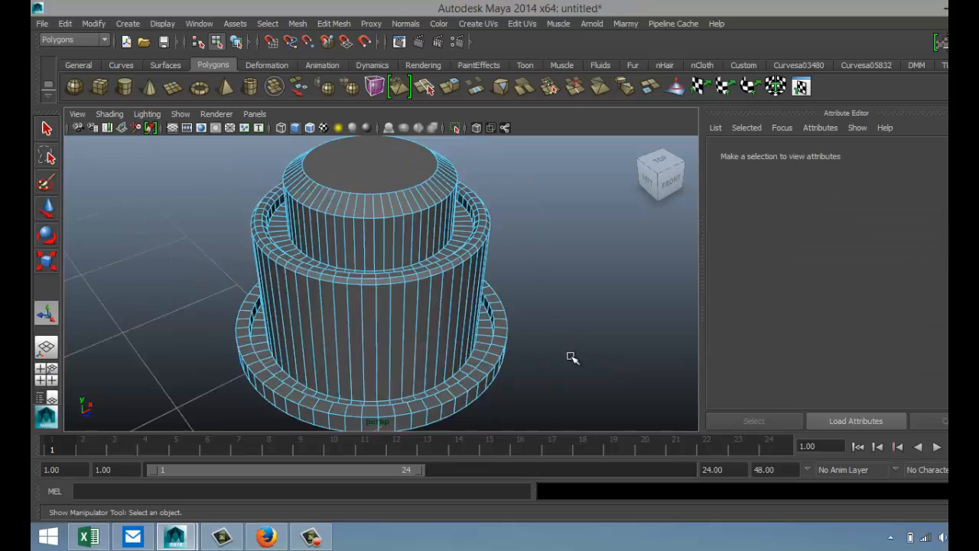
Select the whole knob object and rotate it about the X axis so its raised end faces forward.
scroll(572, 358, "down", 3)
right_click_drag(403, 286, 468, 210)
left_click(388, 252)
scroll(410, 340, "down", 3)
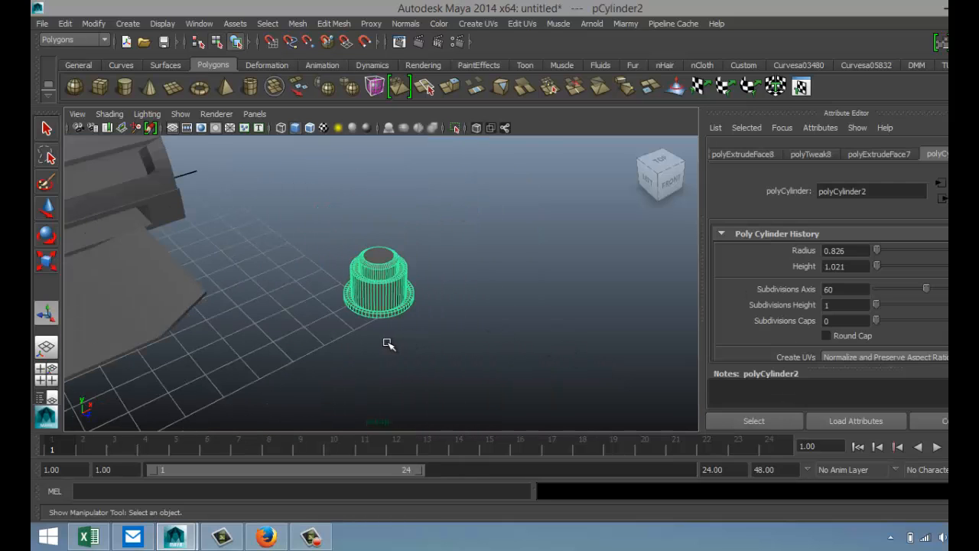
scroll(388, 345, "down", 2)
key("e")
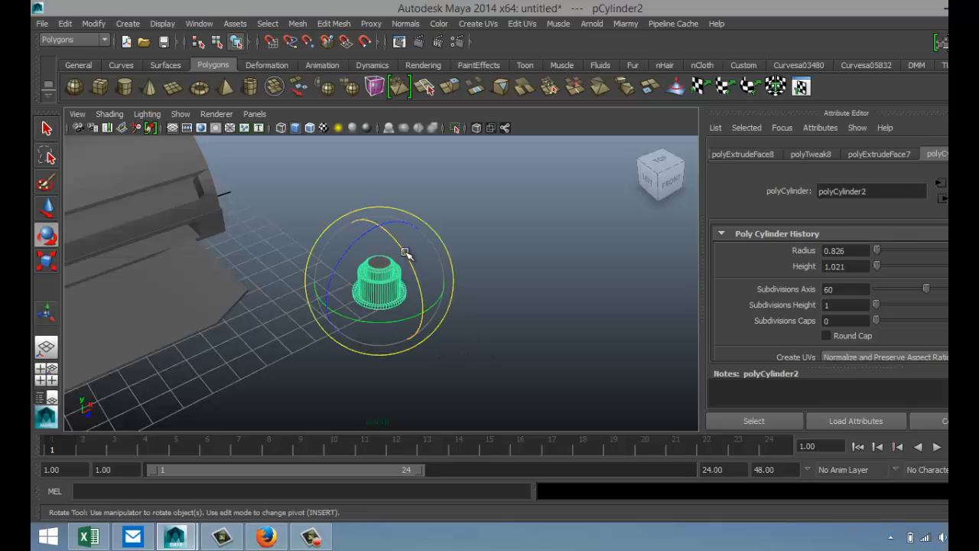
left_click_drag(410, 263, 449, 346)
Move the knob to the right end of the printer's front, raising it to about Y 2.504 and Z 4.074.
key("w")
left_click_drag(406, 306, 221, 270)
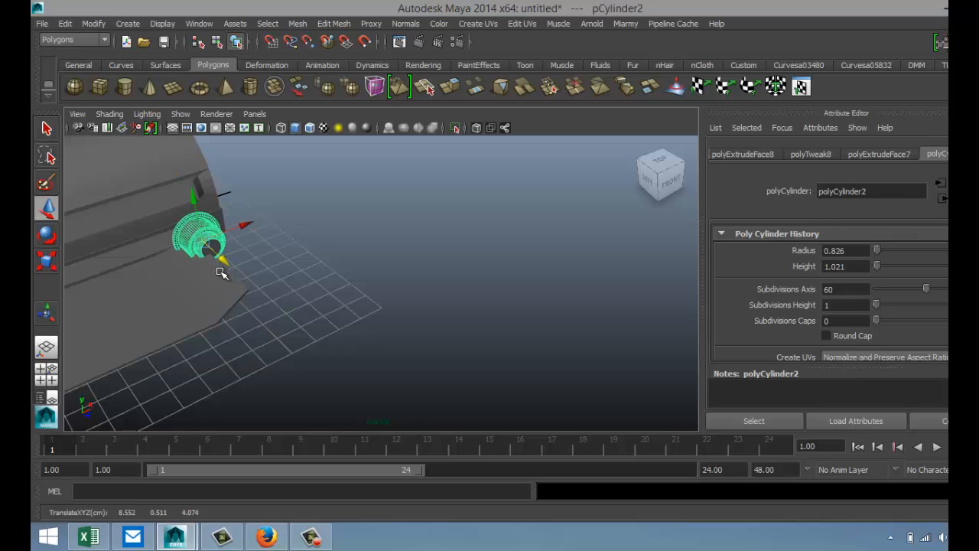
left_click(49, 379)
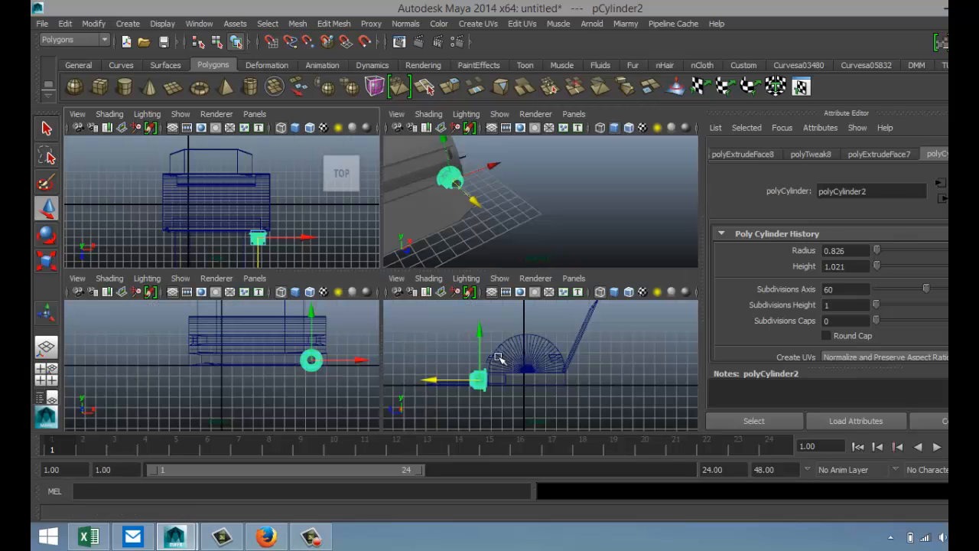
key("space")
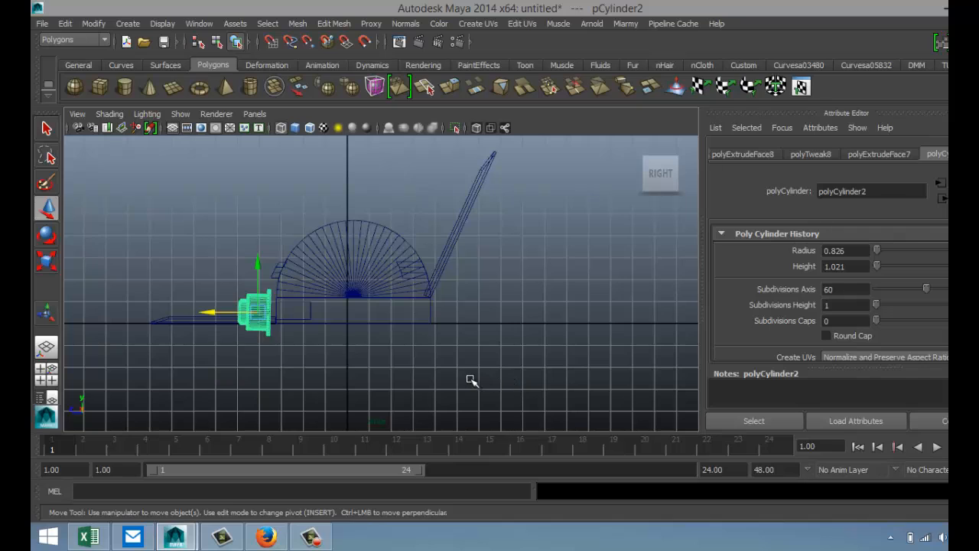
left_click_drag(258, 263, 258, 223)
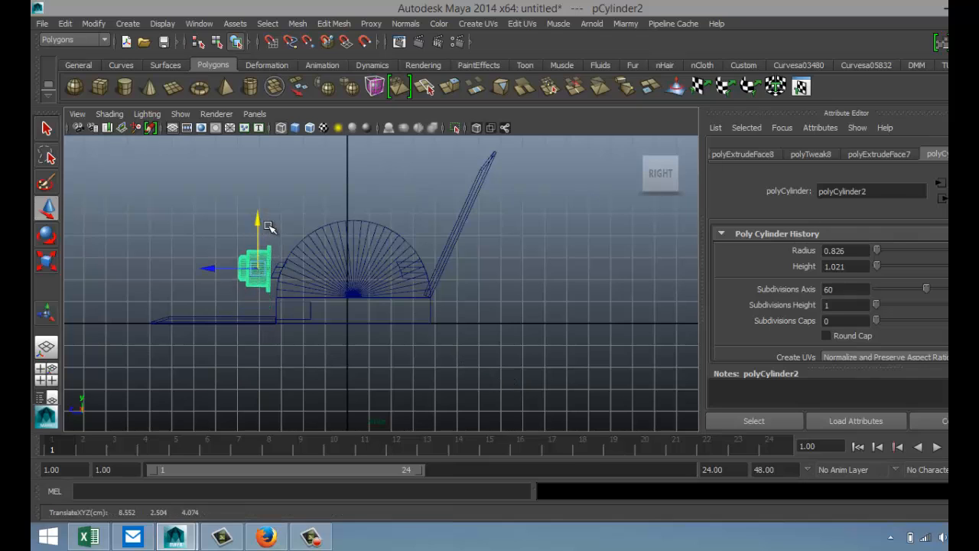
Scale the knob down uniformly to about 0.291.
key("r")
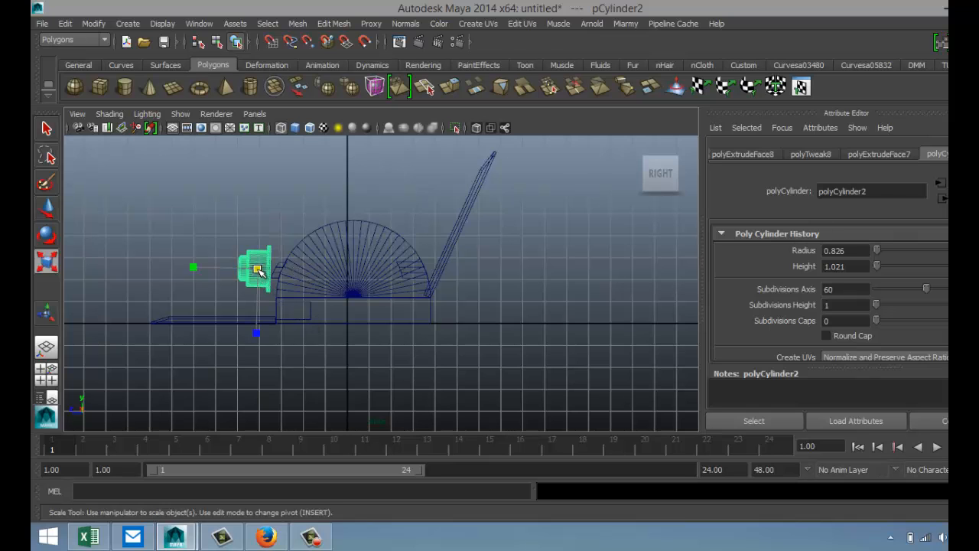
left_click_drag(257, 269, 234, 283)
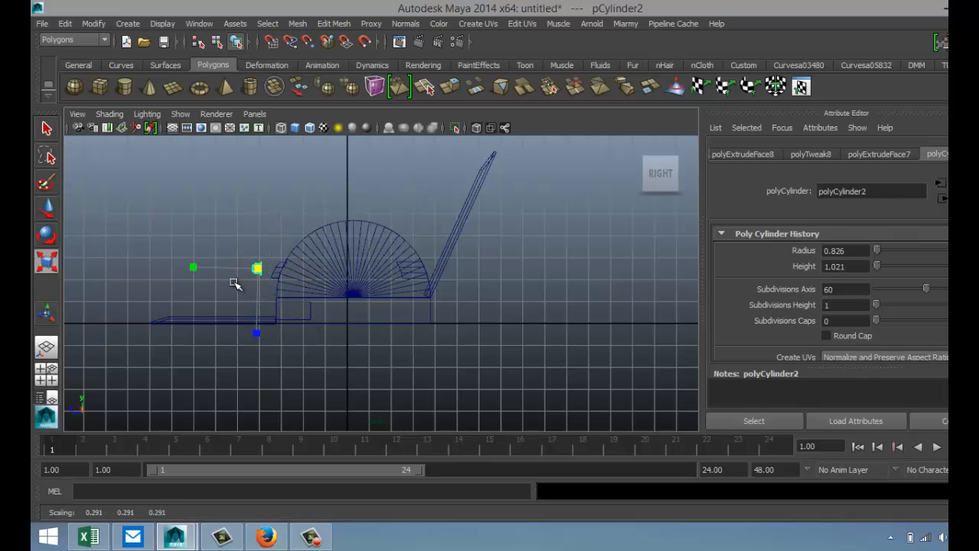
scroll(268, 310, "up", 5)
scroll(345, 343, "up", 3)
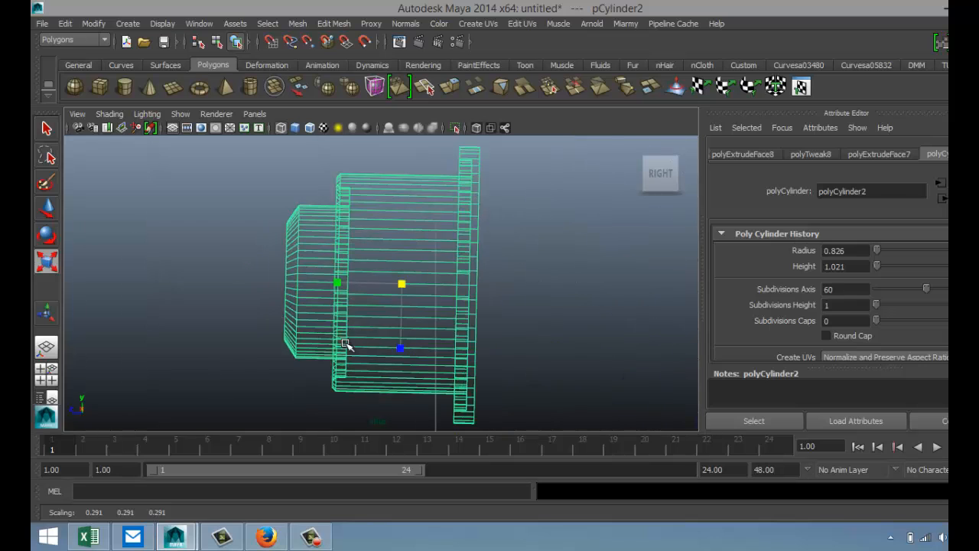
scroll(342, 341, "down", 5)
scroll(341, 345, "up", 3)
scroll(341, 345, "up", 3)
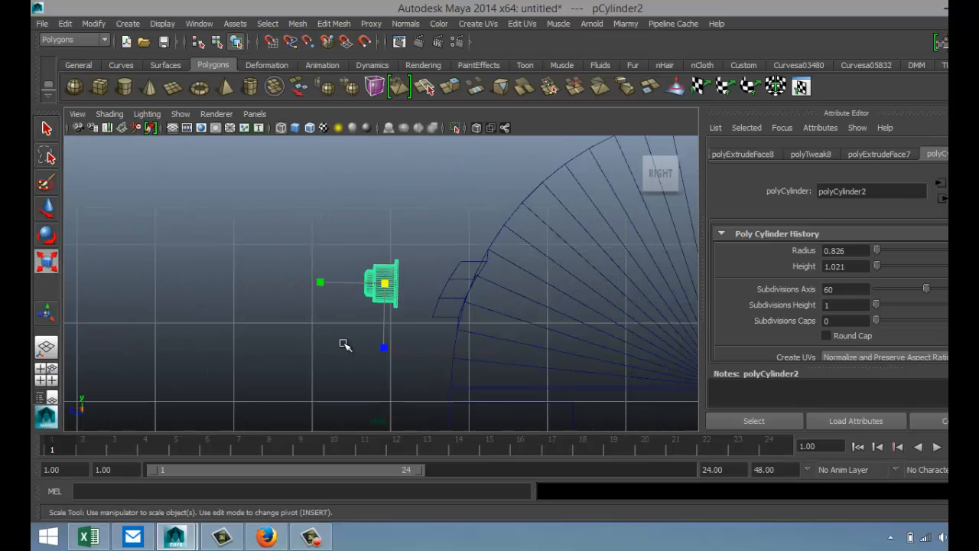
Tilt the knob to about 64° around X and move it against the sloped front panel, at about Y 2.522, Z 3.425.
key("e")
left_click_drag(456, 274, 460, 301)
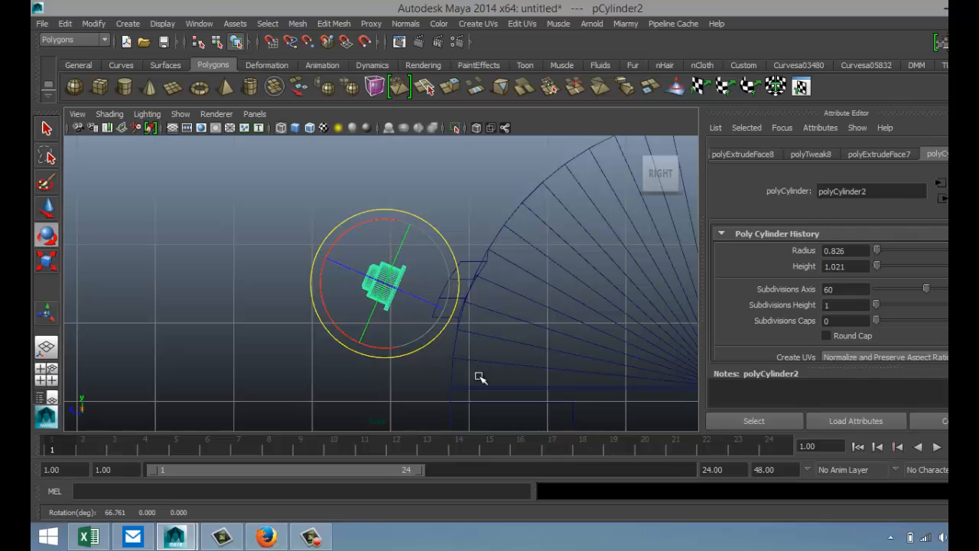
key("w")
left_click_drag(339, 287, 382, 295)
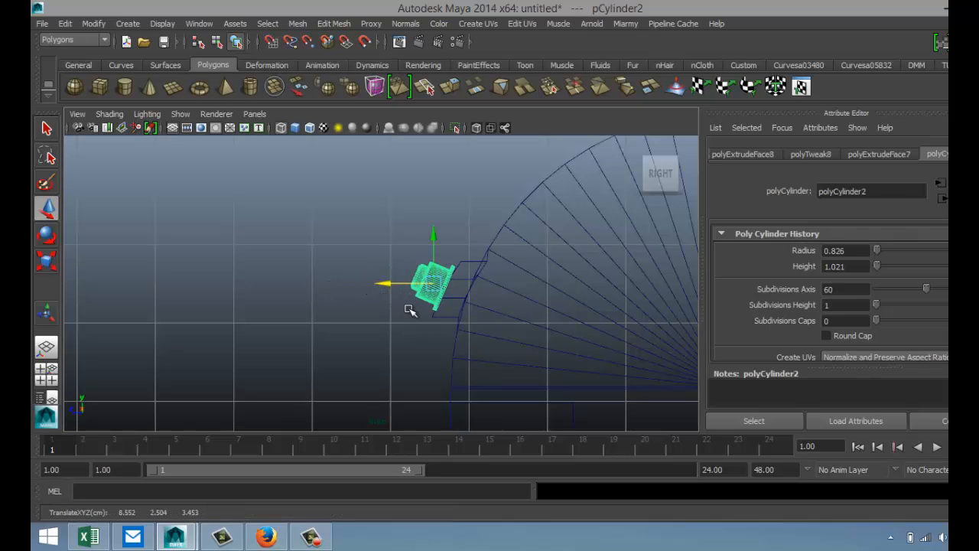
key("e")
left_click_drag(506, 281, 508, 286)
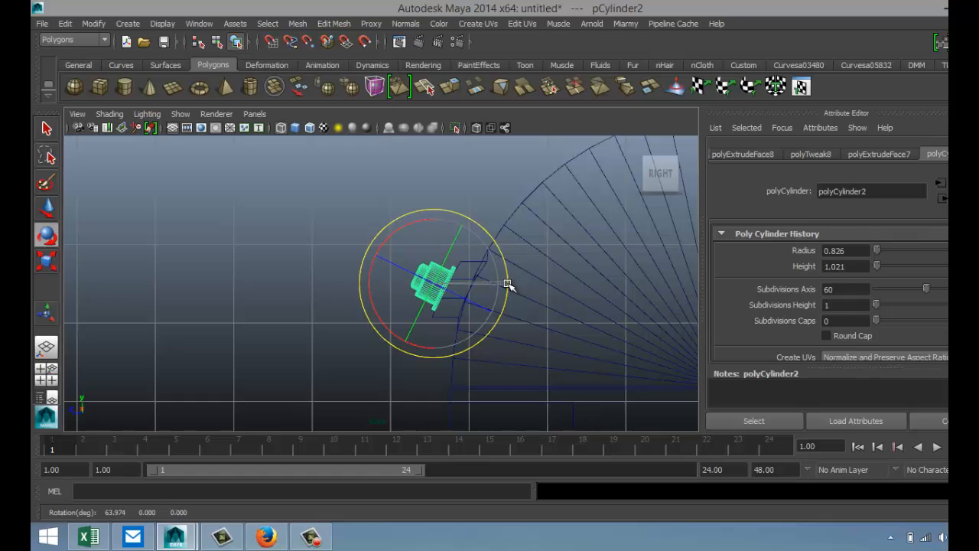
key("w")
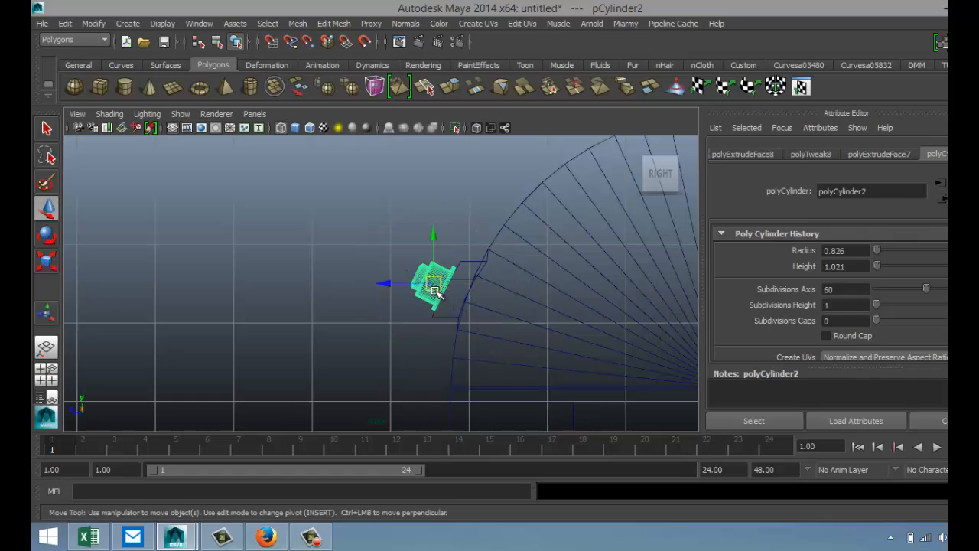
left_click_drag(434, 287, 437, 283)
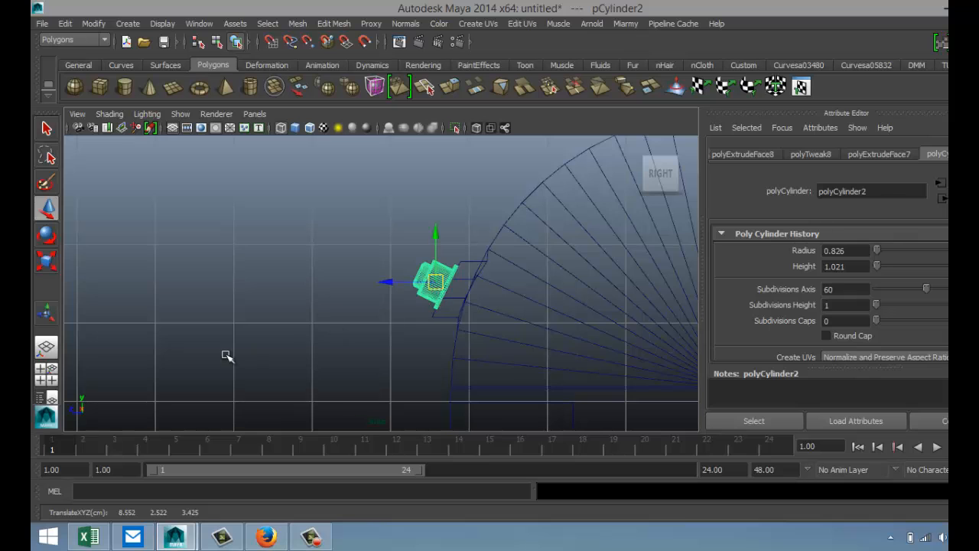
Shift the knob sideways along the front panel to about X 8.384 in the perspective view.
left_click(46, 373)
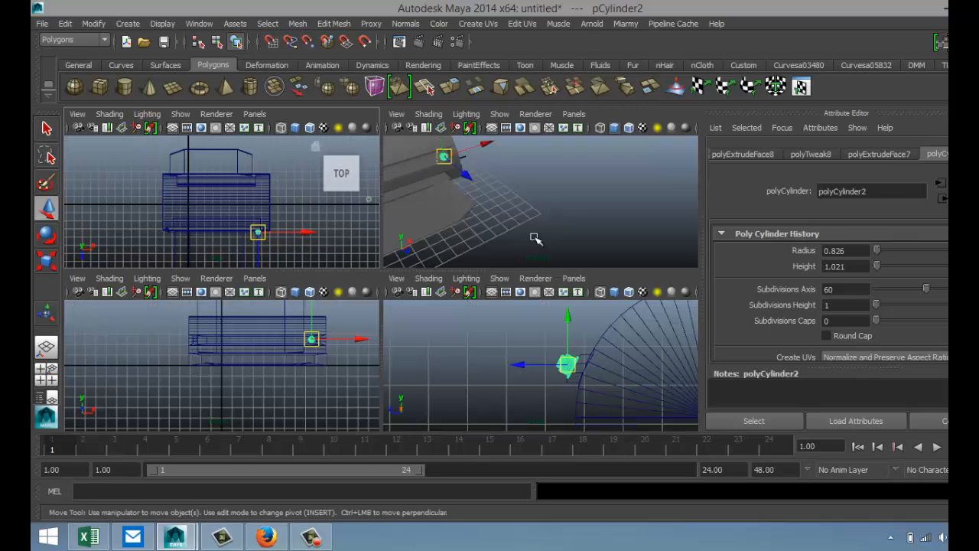
key("space")
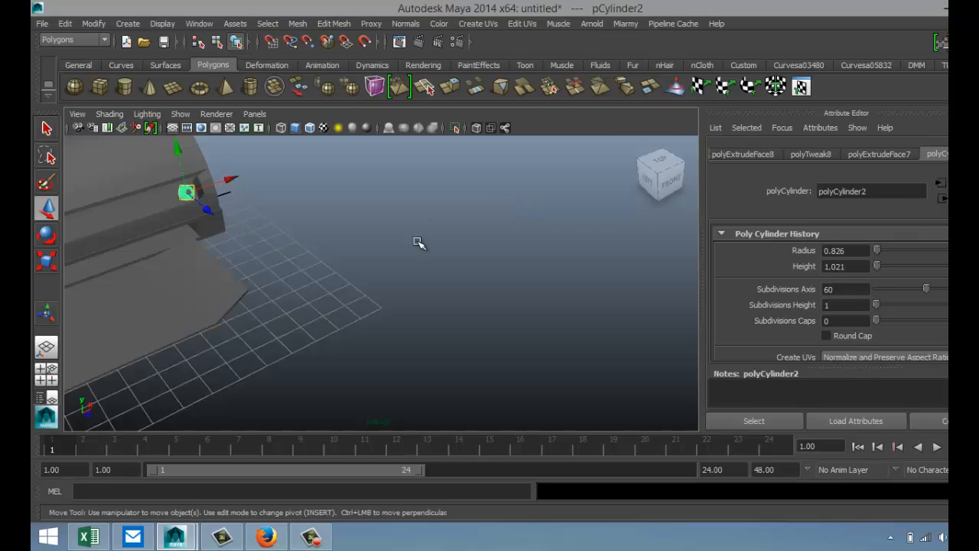
left_click_drag(418, 241, 319, 266, "alt")
middle_click_drag(341, 274, 500, 407, "alt")
scroll(449, 368, "up", 2)
scroll(449, 368, "up", 2)
left_click_drag(432, 210, 426, 212)
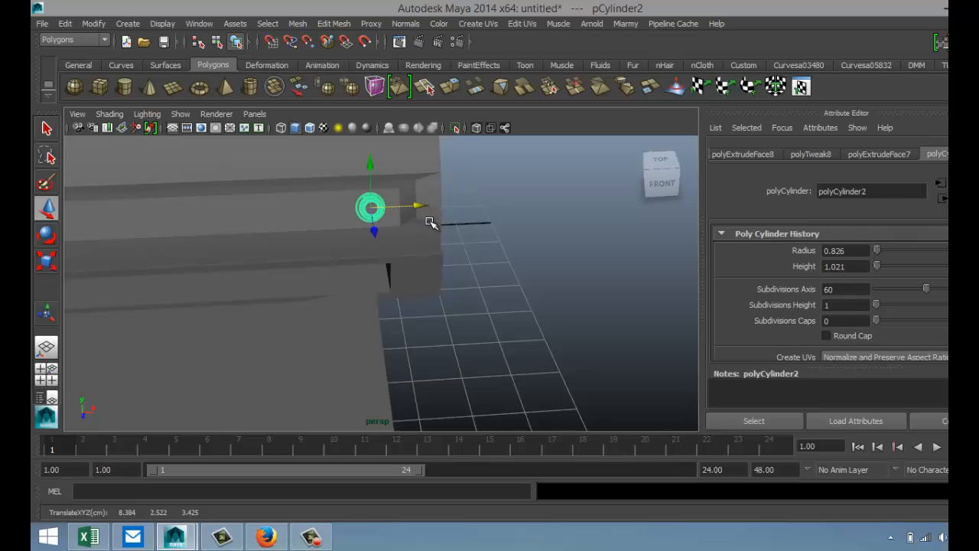
Duplicate the knob to about X 7.491, repeat the duplicate with the same offset for a third knob, and clear the selection.
key("ctrl+d")
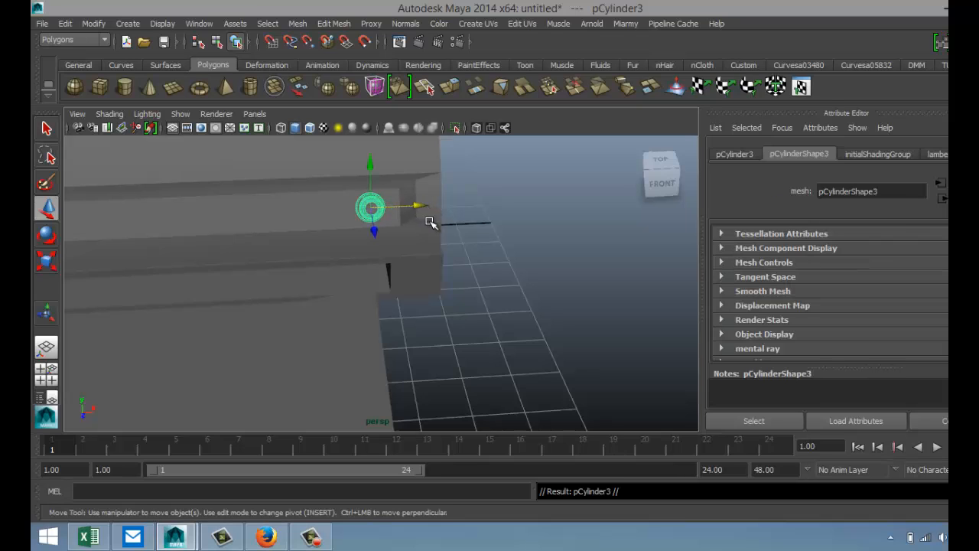
left_click_drag(420, 211, 380, 216)
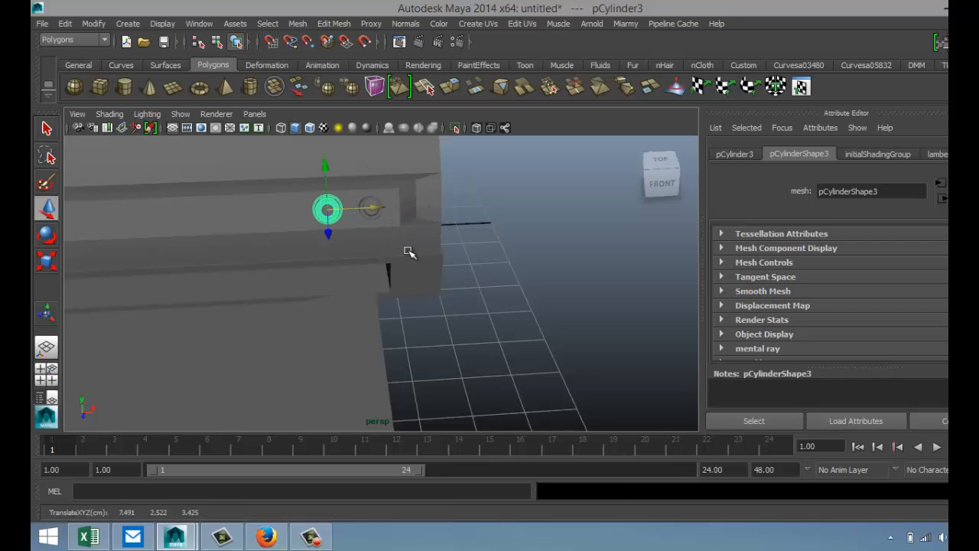
key("shift+d")
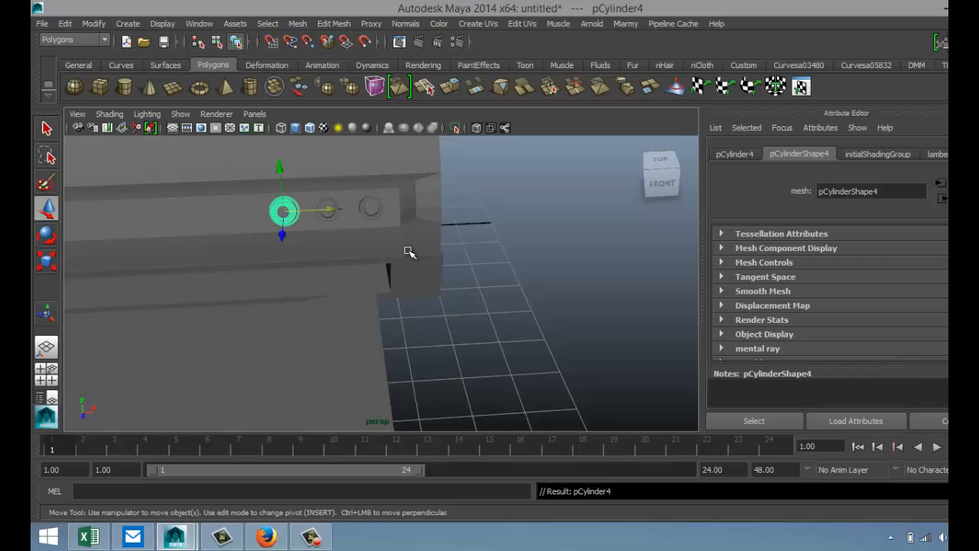
left_click_drag(436, 241, 538, 339, "alt")
left_click(485, 297)
scroll(504, 303, "down", 5)
middle_click_drag(538, 339, 444, 349, "alt")
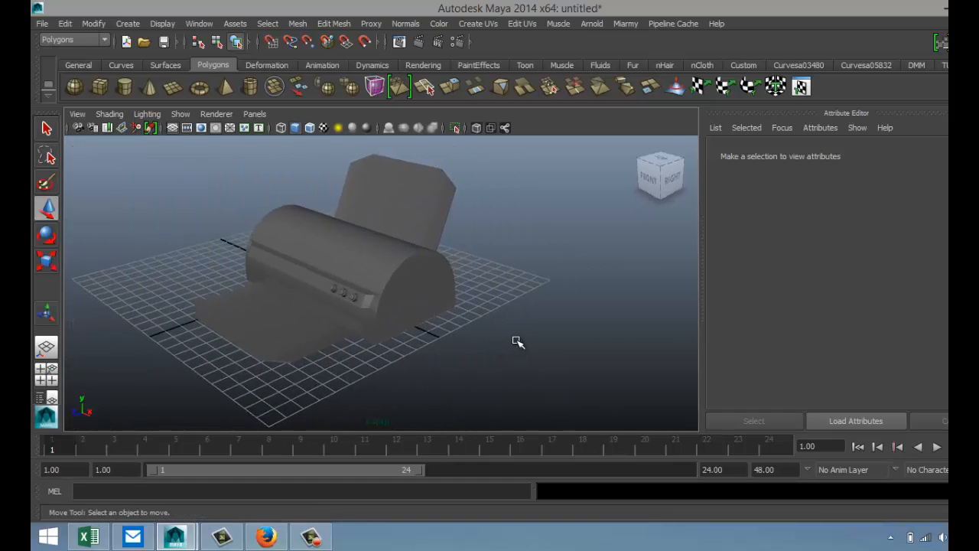
Create a polygon pipe on the grid behind the printer, about 0.896 in radius, 0.403 high and 0.3 thick.
left_click_drag(518, 341, 455, 358, "alt")
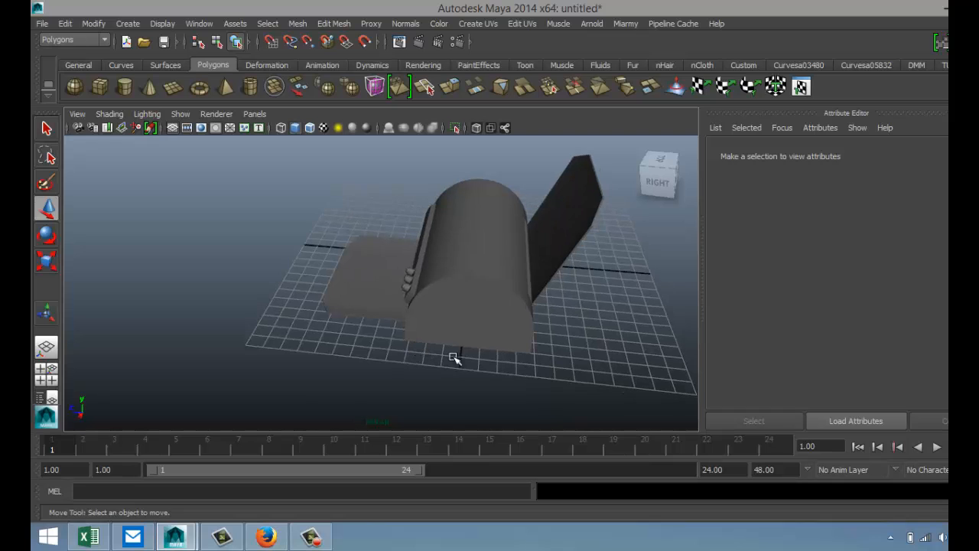
left_click_drag(552, 368, 413, 348, "alt")
middle_click_drag(447, 356, 361, 309, "alt")
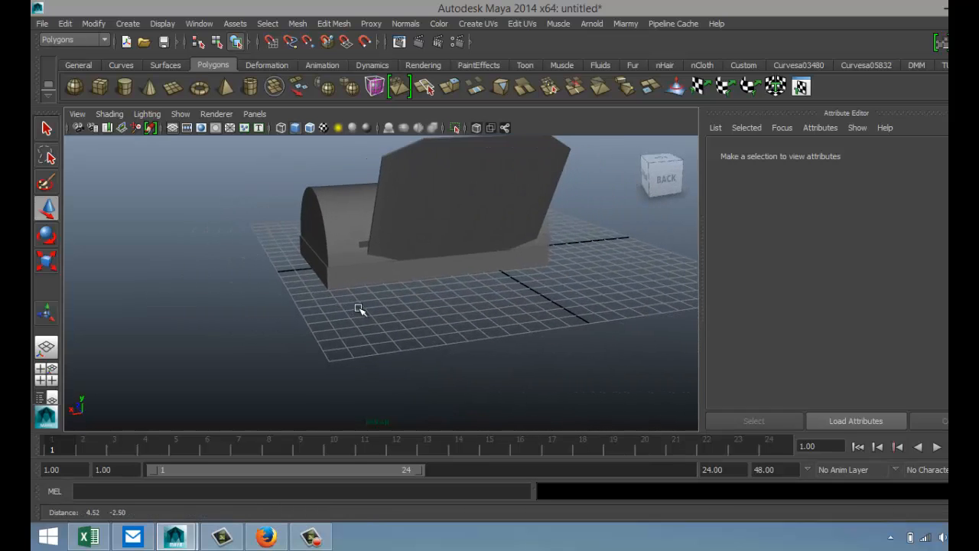
scroll(362, 312, "up", 5)
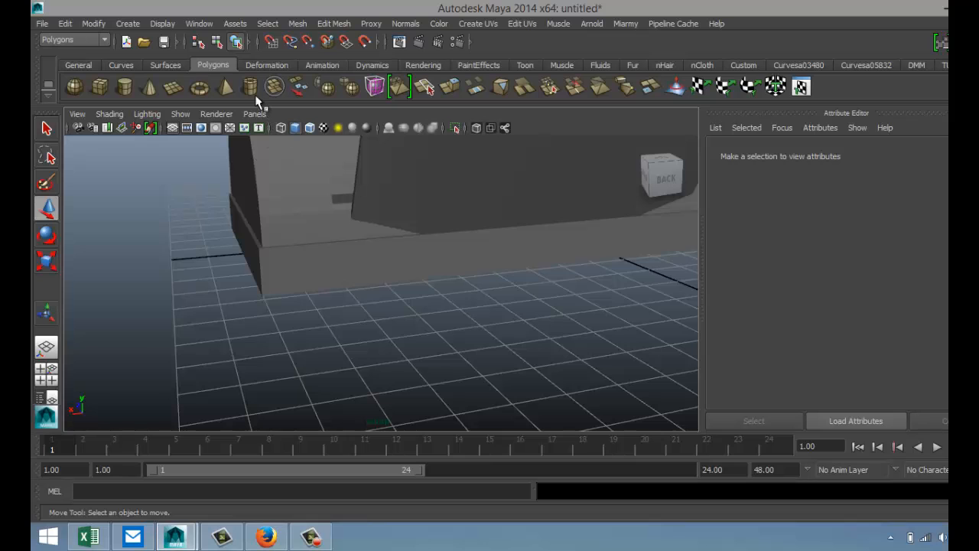
left_click(250, 86)
left_click_drag(344, 392, 387, 380)
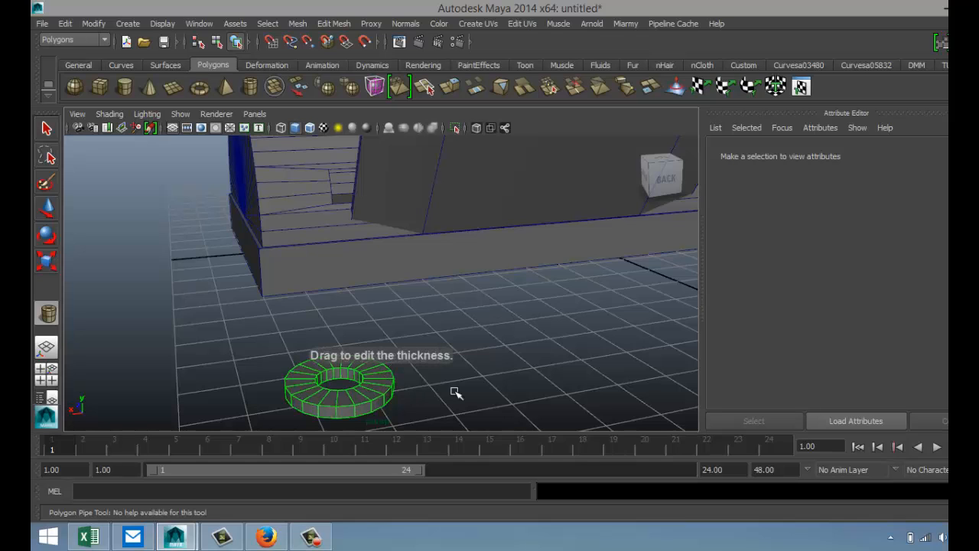
left_click(573, 352)
Set the pipe's axis subdivisions to 40.
left_click(728, 156)
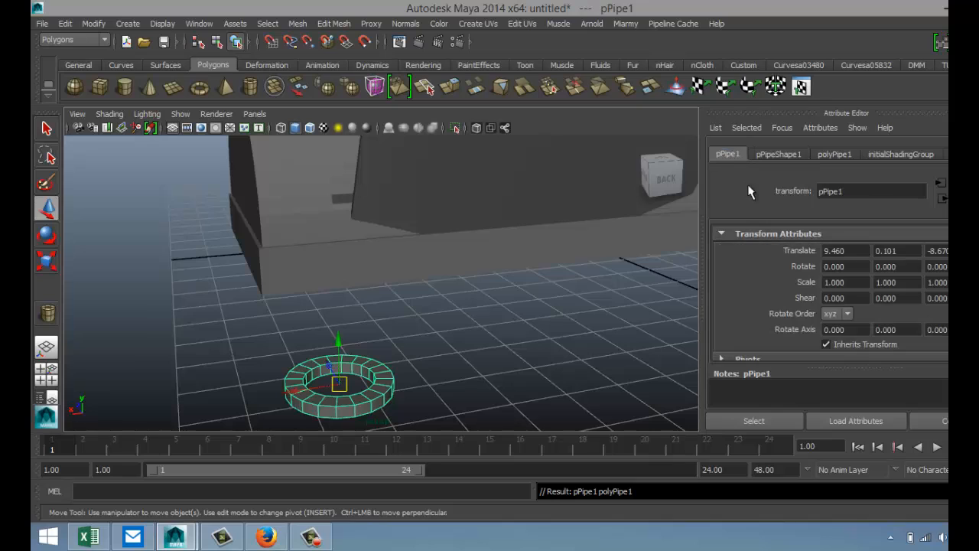
left_click(834, 155)
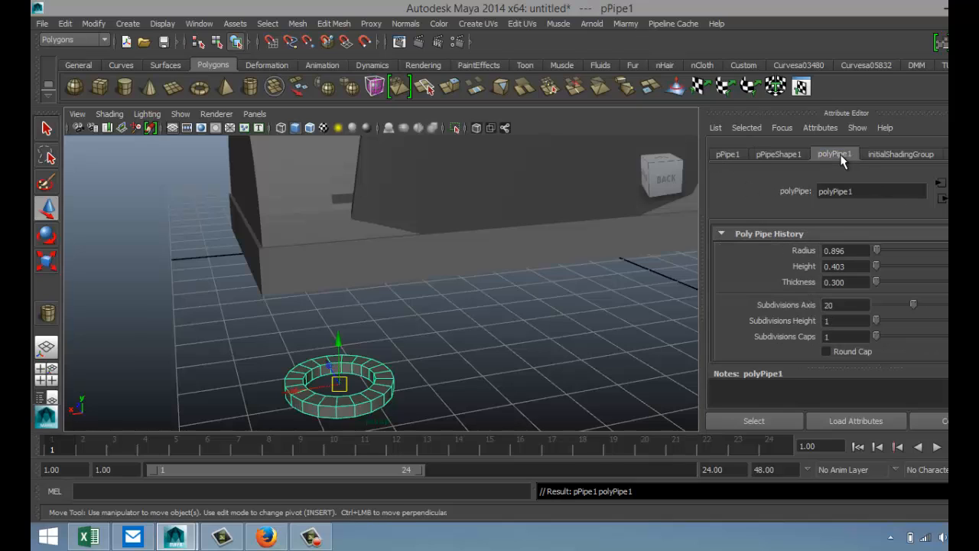
left_click(853, 307)
type("40")
key("Return")
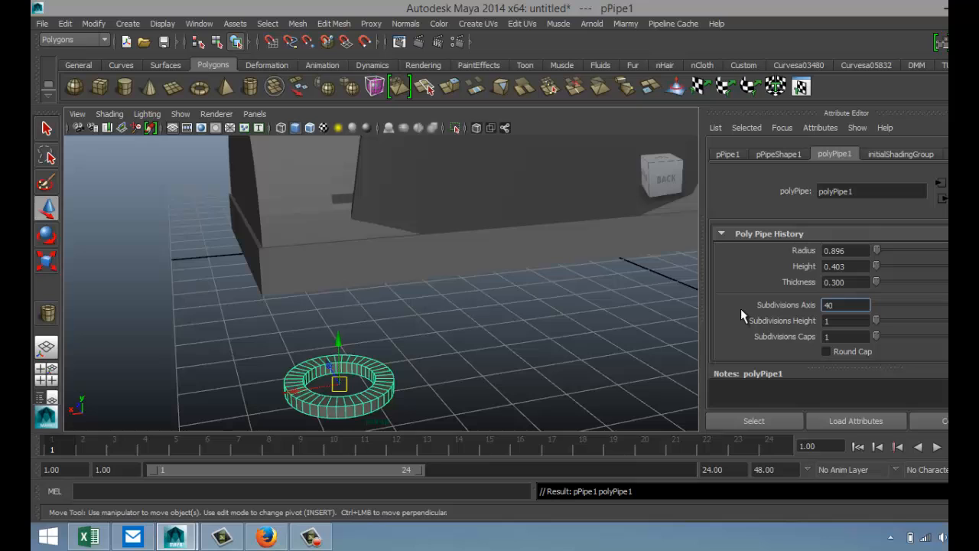
left_click(496, 352)
left_click(384, 391)
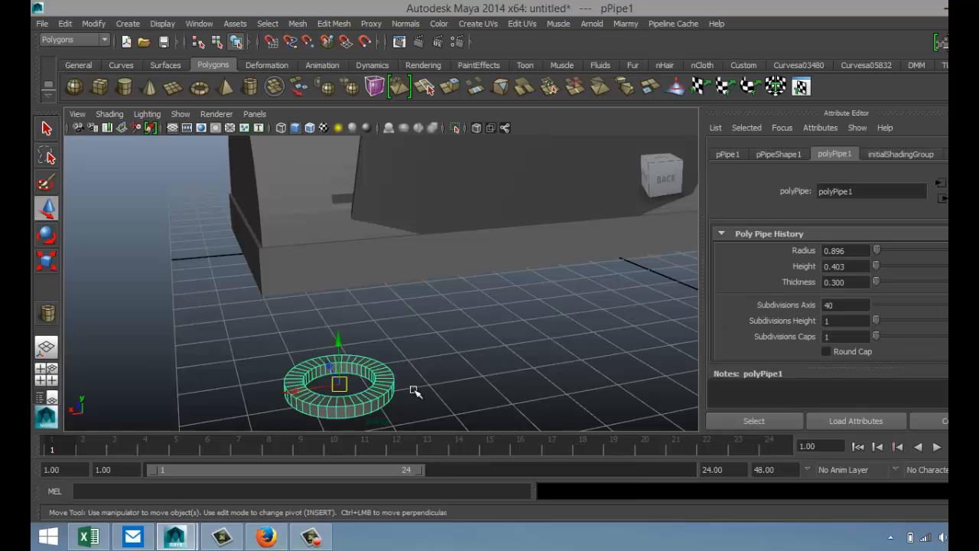
Stand the pipe upright by setting its X rotation to 90.
key("e")
left_click_drag(353, 384, 329, 310)
left_click(728, 155)
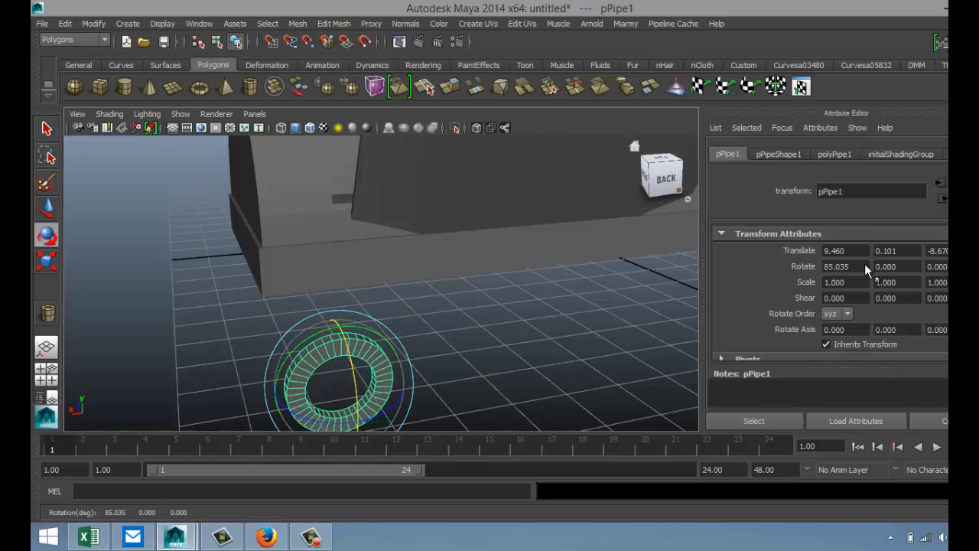
type("90")
key("Return")
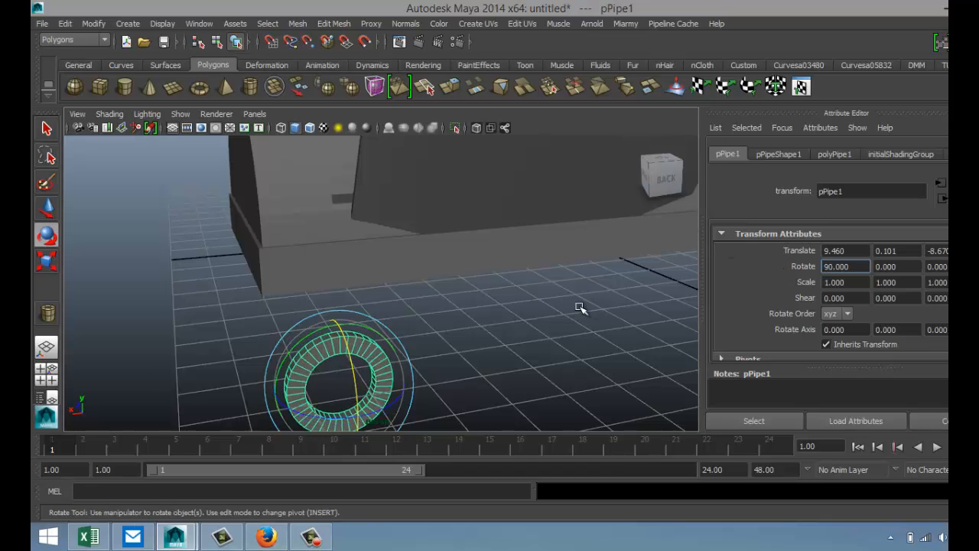
Move the pipe against the back face of the printer's base near its corner, at about 8.452, 0.462, -3.826.
left_click(509, 376)
left_click_drag(480, 375, 549, 356, "alt")
left_click(549, 356)
key("w")
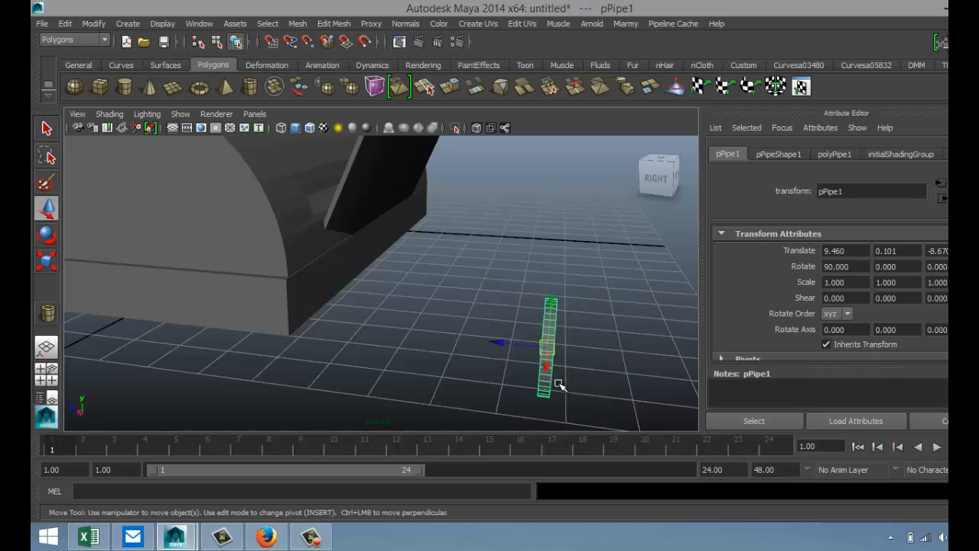
left_click_drag(501, 343, 305, 324)
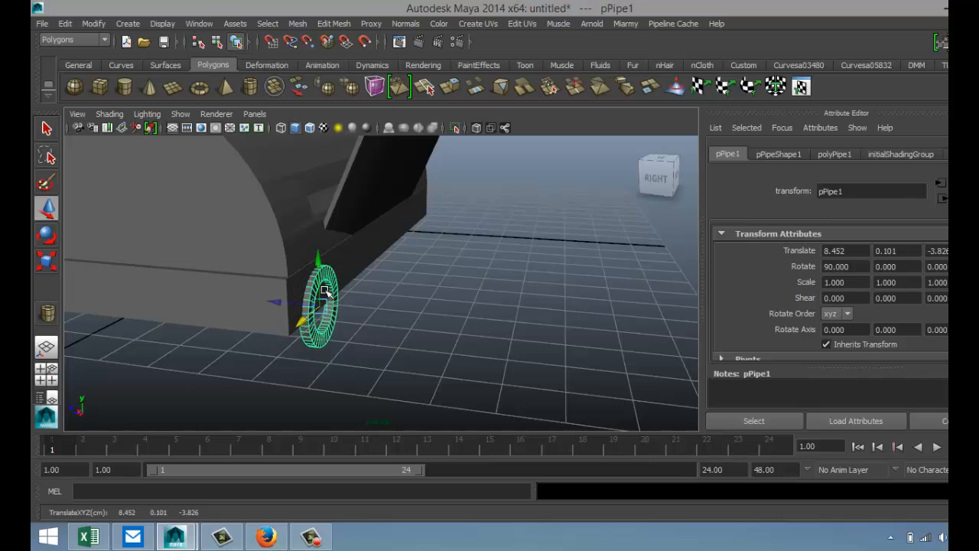
left_click_drag(322, 265, 321, 248)
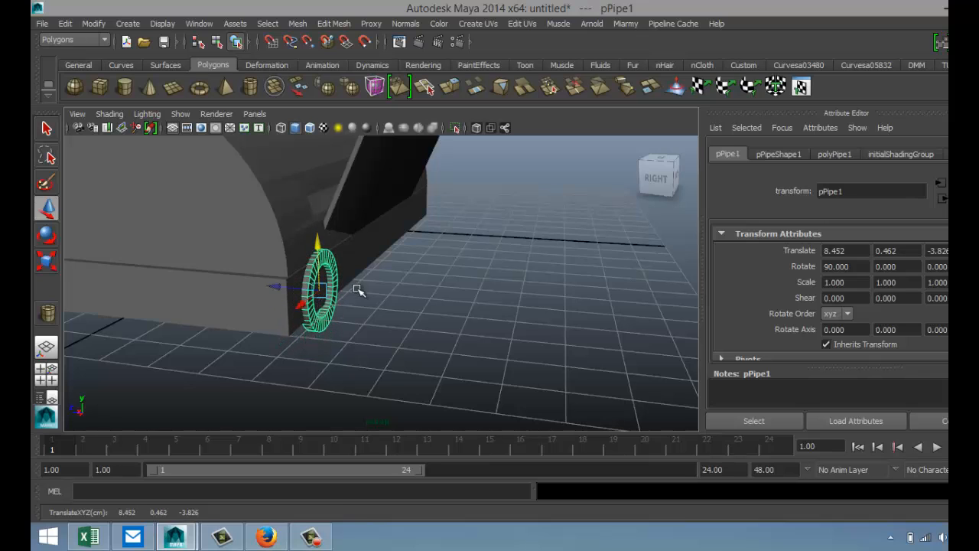
Scale the pipe down uniformly to about 0.266 and frame it from the back.
key("r")
left_click_drag(320, 292, 279, 297)
key("f")
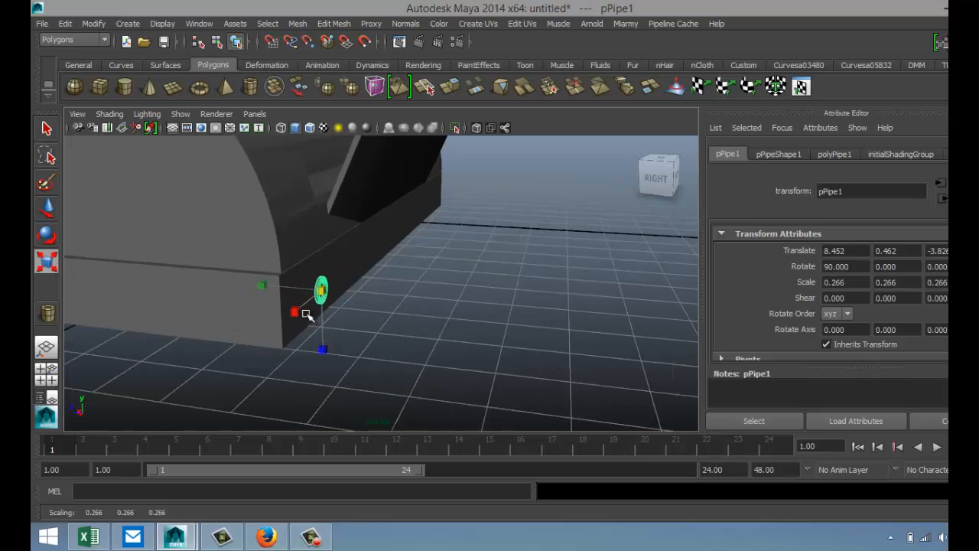
left_click_drag(469, 371, 378, 360, "alt")
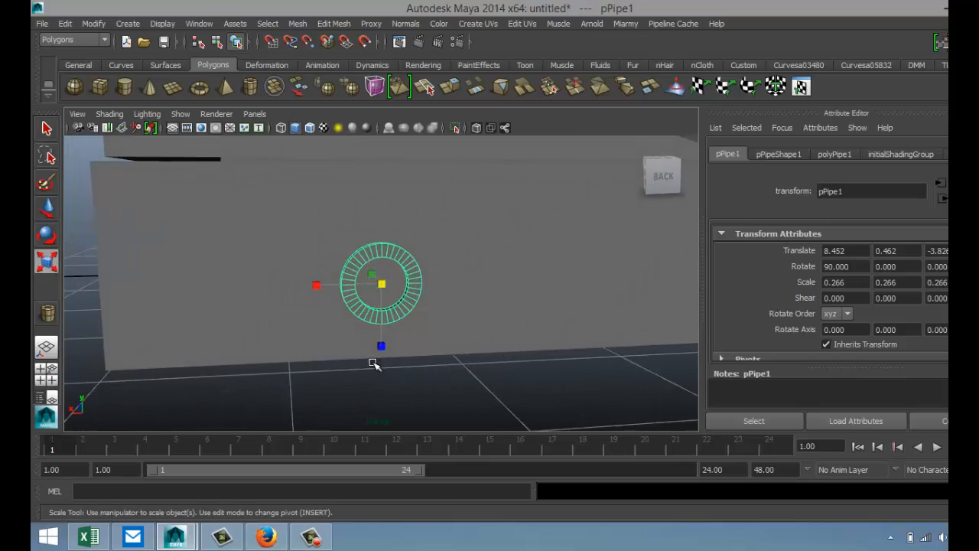
Move the pipe along X to about 9.628, near the back face's corner, and scale it uniformly to about 0.173.
key("w")
left_click_drag(336, 286, 123, 309)
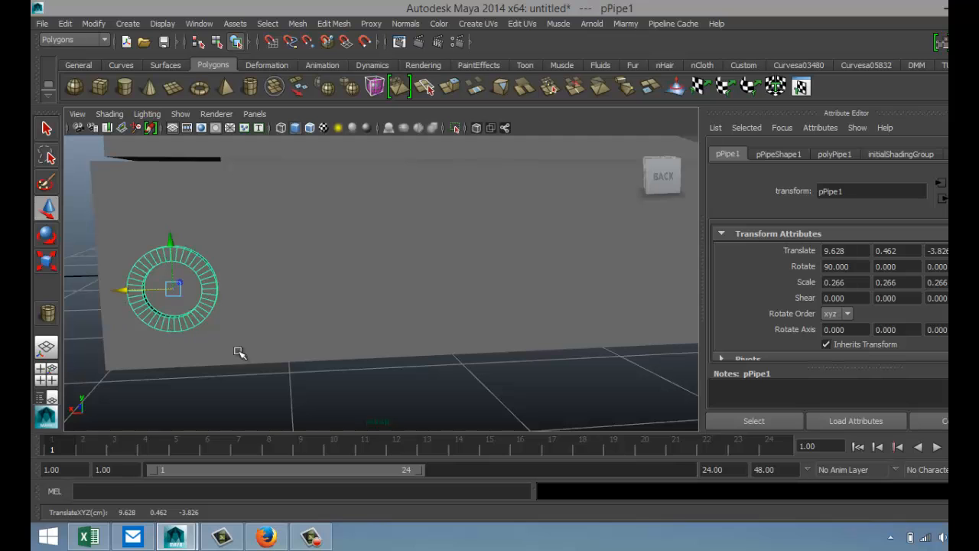
left_click_drag(308, 371, 383, 378, "alt")
key("r")
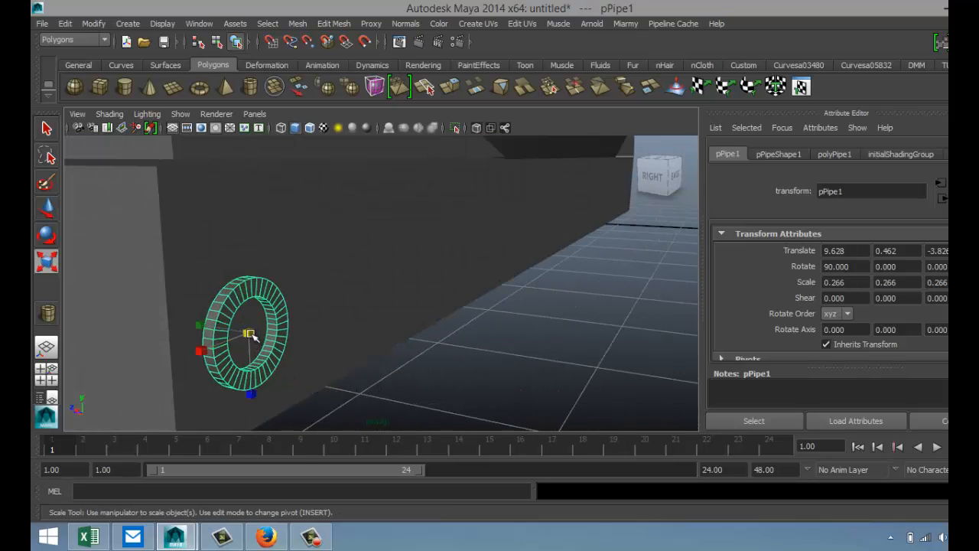
left_click_drag(251, 335, 231, 340)
left_click(429, 390)
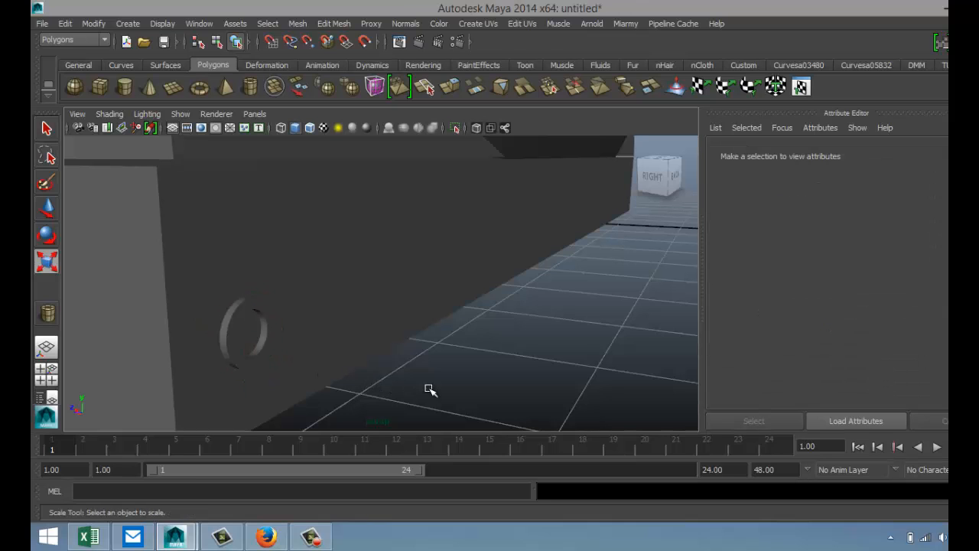
Nudge the pipe slightly along its depth so it sits against the printer's back face.
left_click_drag(395, 382, 444, 375, "alt")
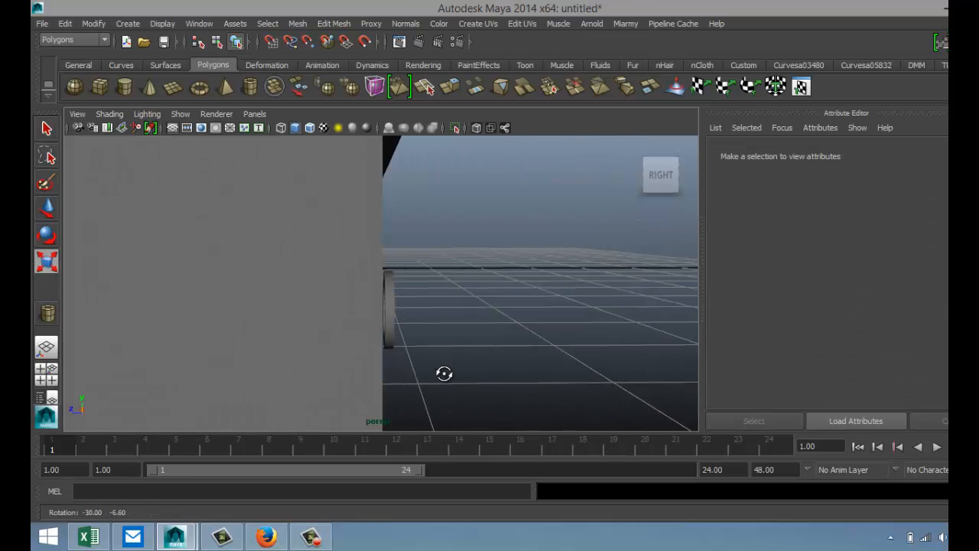
left_click(391, 316)
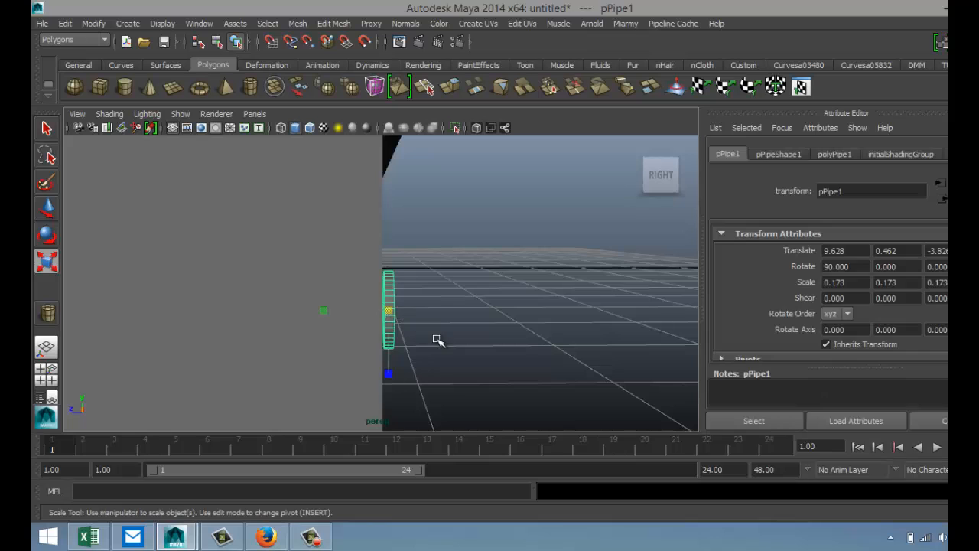
key("w")
left_click_drag(481, 353, 391, 369, "alt")
left_click_drag(295, 349, 294, 349)
left_click(459, 353)
left_click_drag(489, 357, 513, 413, "alt")
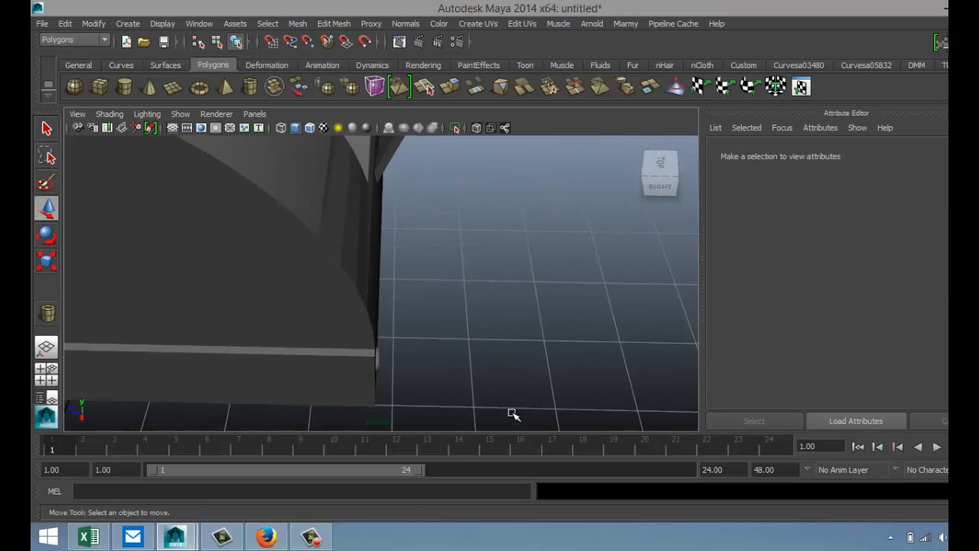
In the top view, shift the rear paper tray sideways to X about 3.737 to centre it on the printer body.
left_click(46, 374)
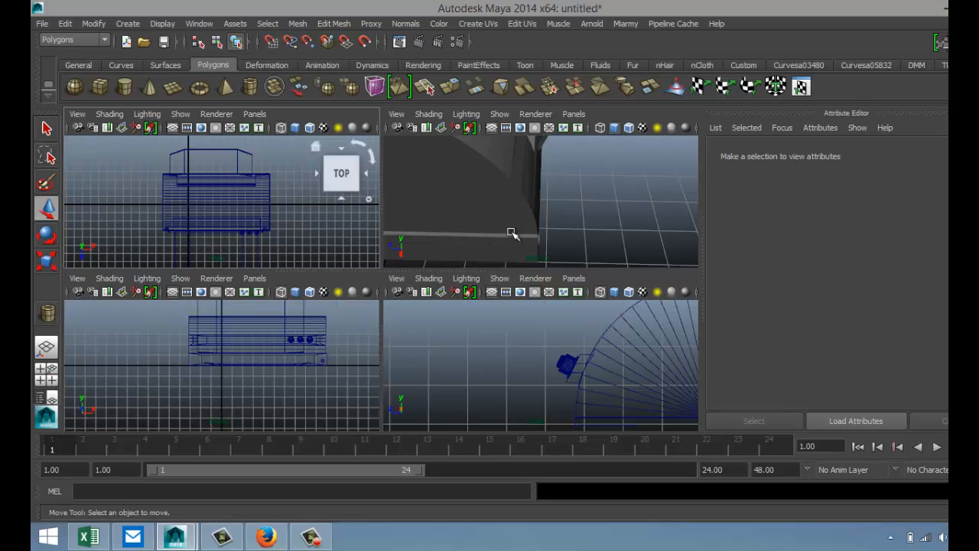
key("space")
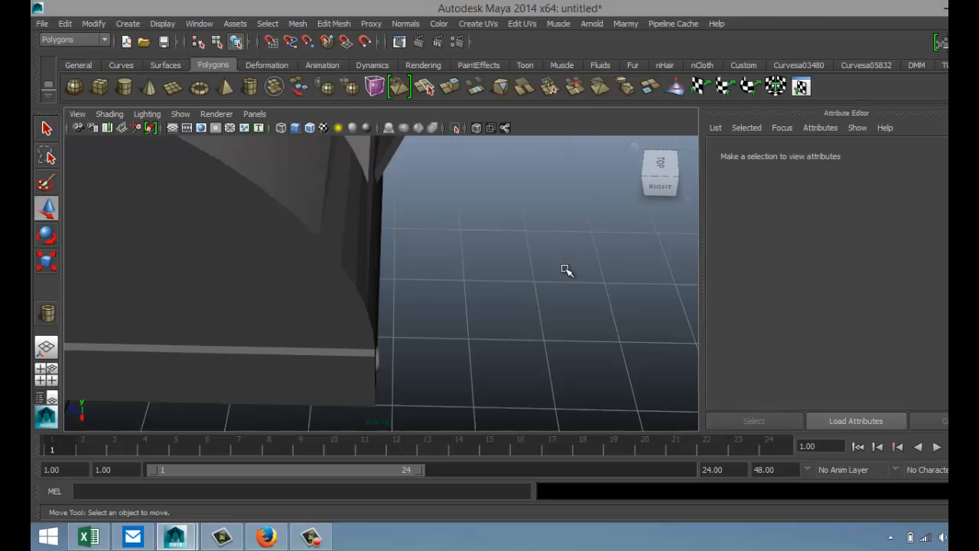
left_click_drag(559, 283, 431, 321, "alt")
left_click(49, 375)
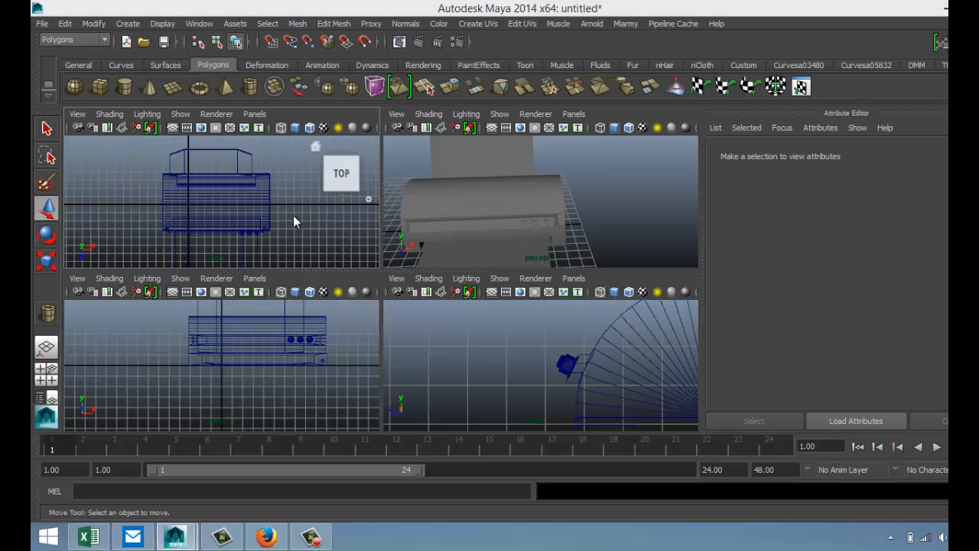
key("space")
scroll(472, 310, "down", 2)
scroll(472, 312, "up", 6)
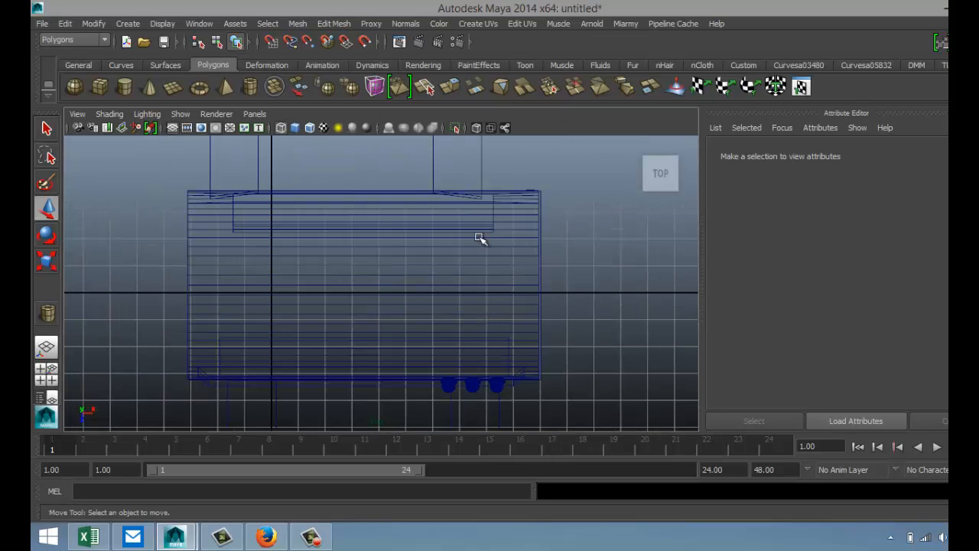
left_click(481, 177)
left_click_drag(398, 157, 420, 159)
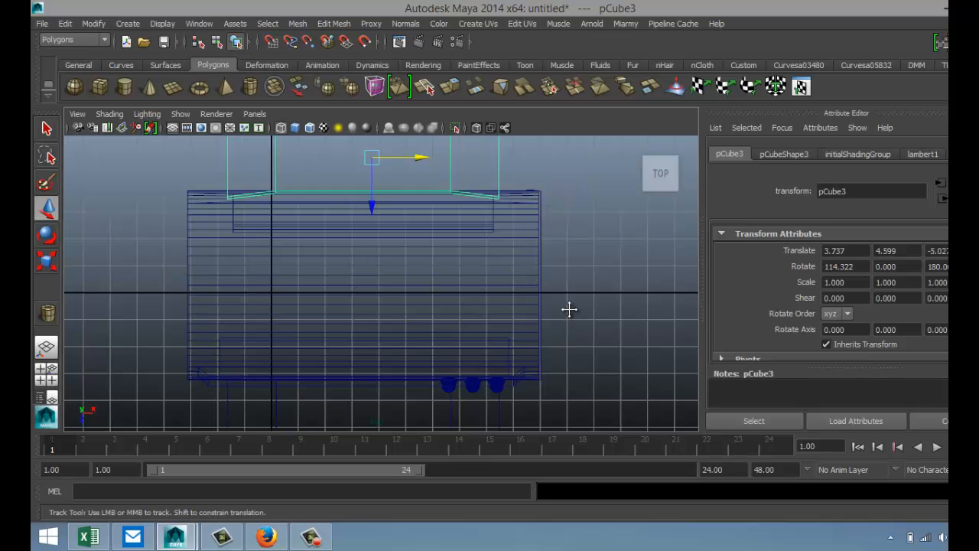
Draw a winding S-shaped cable path in the top view with the CV Curve tool, from the back socket out past the printer's side.
middle_click_drag(568, 309, 398, 415, "alt")
scroll(408, 306, "up", 5)
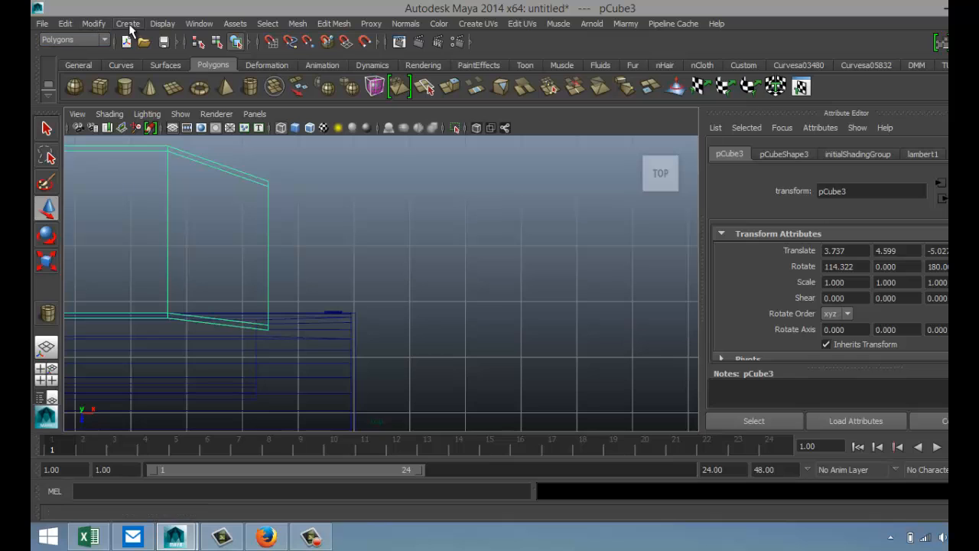
left_click(127, 24)
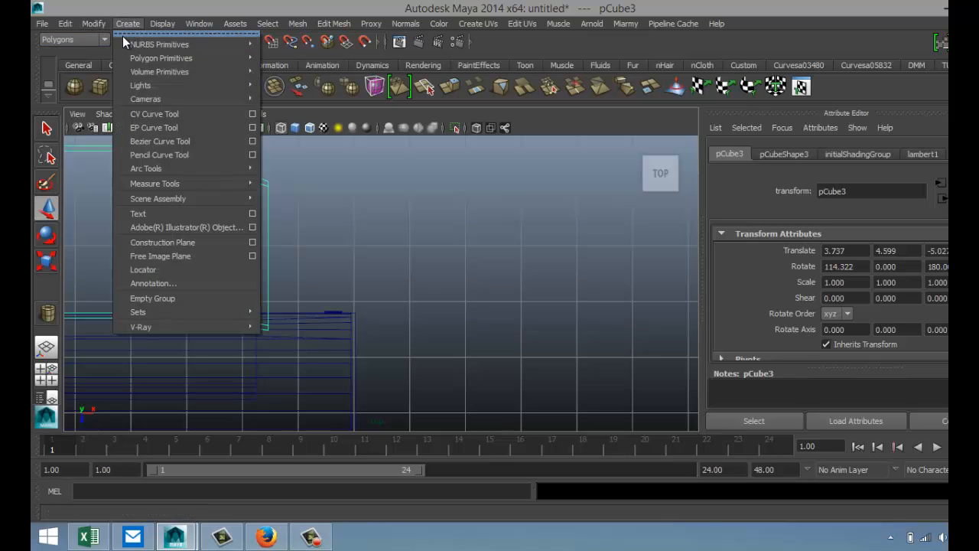
left_click(172, 113)
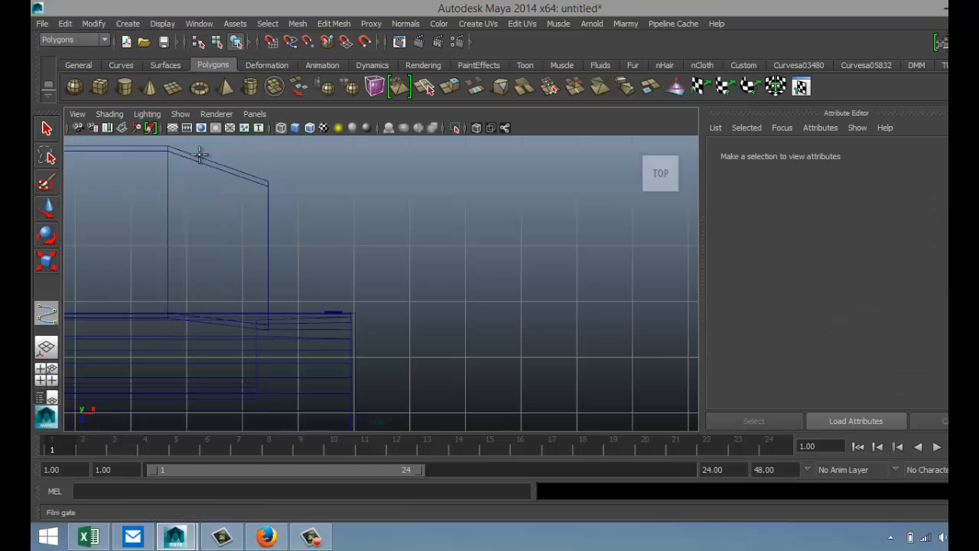
left_click(332, 311)
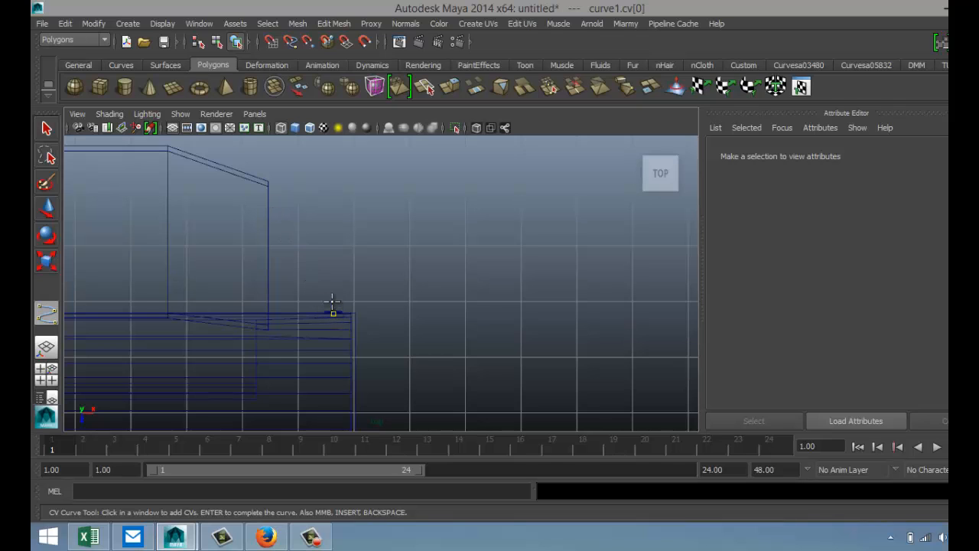
left_click(346, 259)
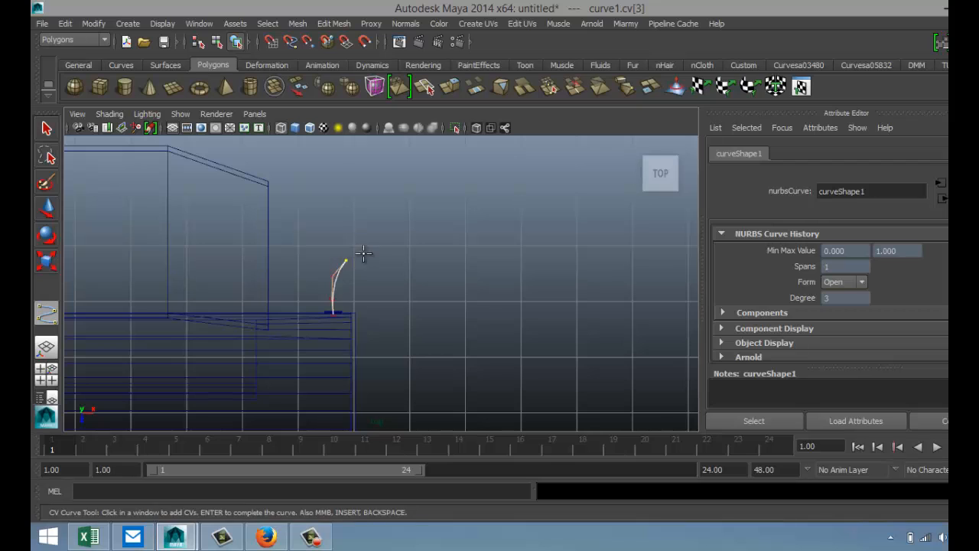
left_click(377, 249)
left_click(406, 250)
left_click(438, 260)
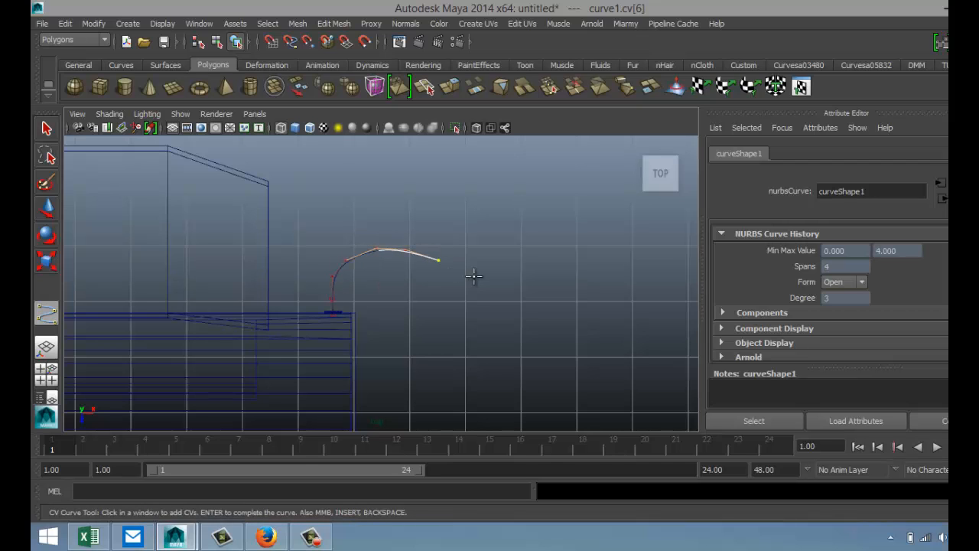
left_click(490, 283)
left_click(526, 294)
left_click(567, 295)
left_click(588, 278)
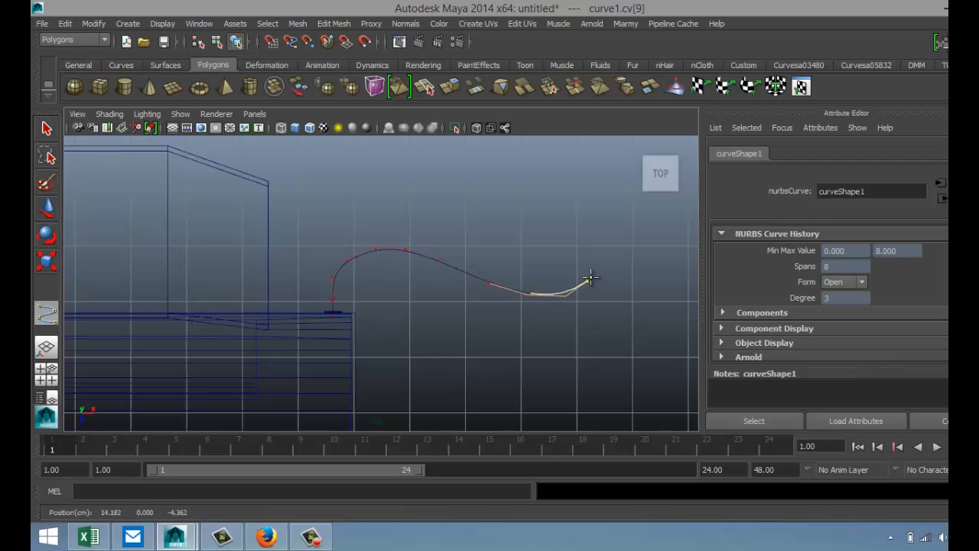
left_click(602, 256)
left_click(594, 198)
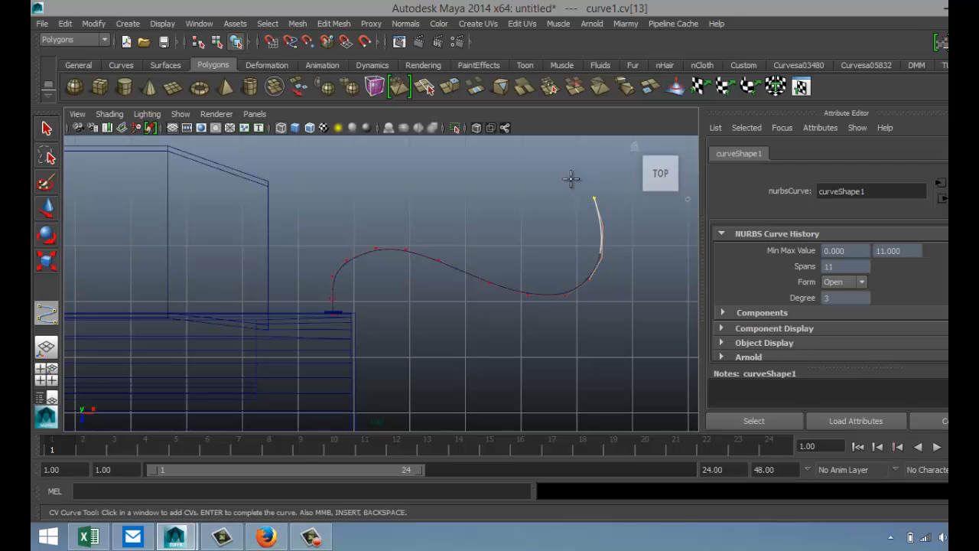
left_click(572, 180)
left_click(548, 163)
scroll(506, 221, "down", 5)
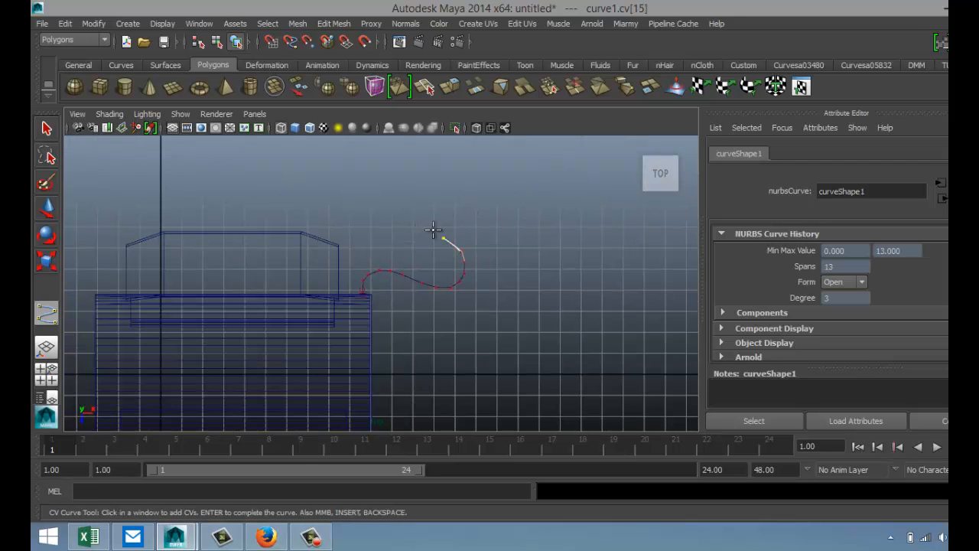
left_click(436, 226)
left_click(439, 214)
left_click(464, 203)
left_click(494, 204)
left_click(517, 218)
left_click(537, 233)
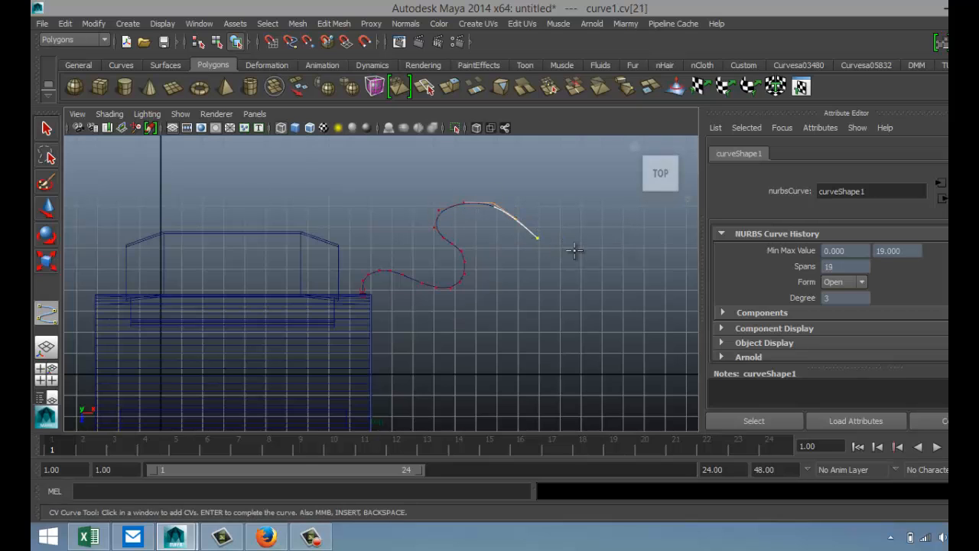
left_click(581, 253)
left_click(627, 255)
left_click(660, 243)
left_click(671, 227)
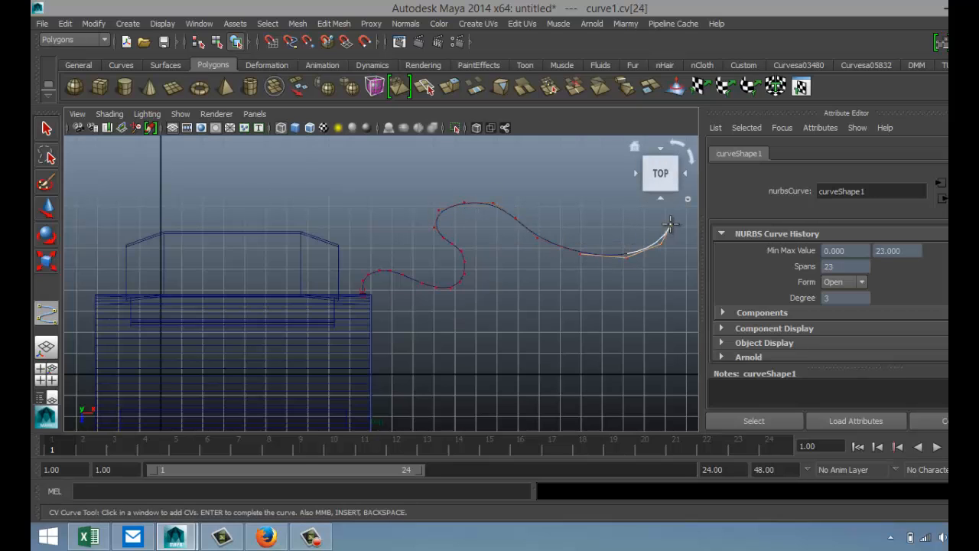
key("Return")
key("w")
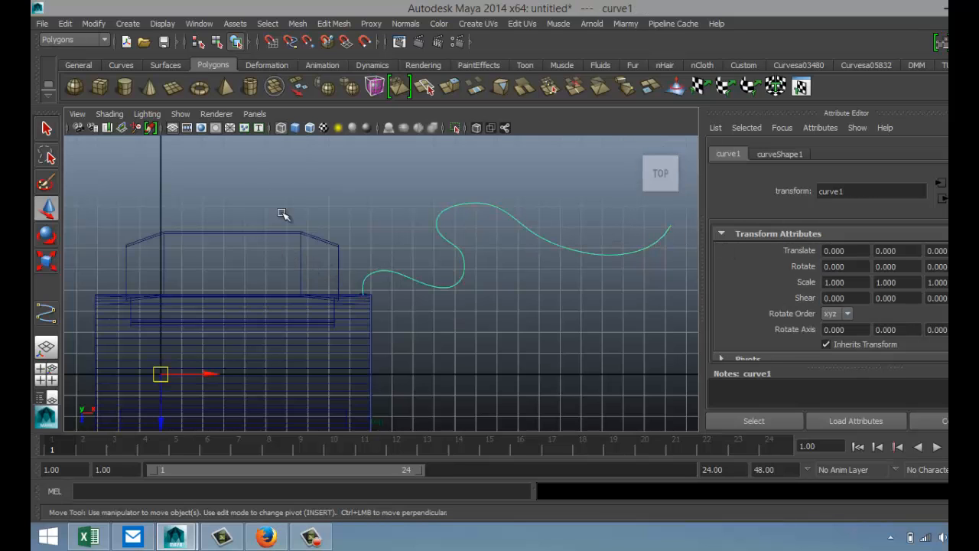
Create a tiny NURBS circle on the grid beyond the cable path's free end, at X about 26.371, as the cable's profile.
left_click(128, 25)
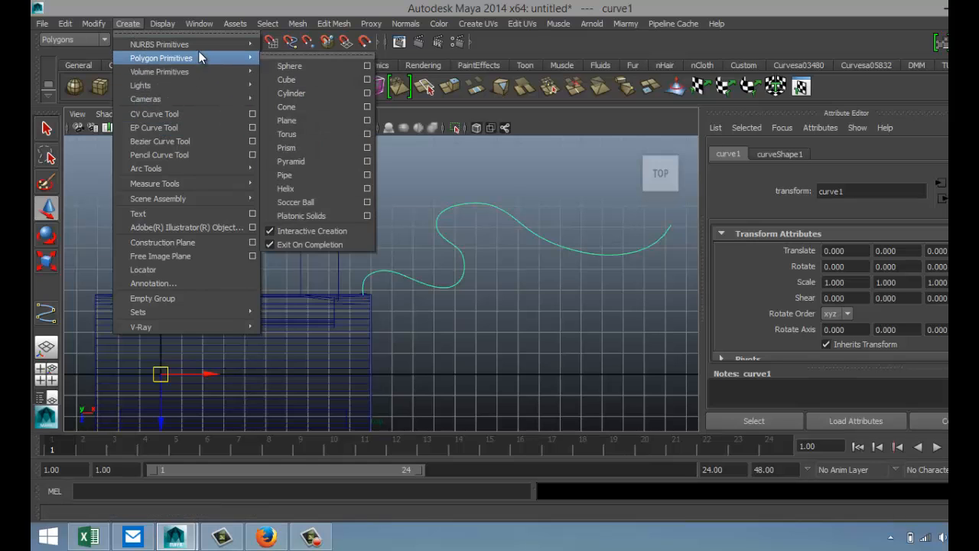
mouse_move(208, 46)
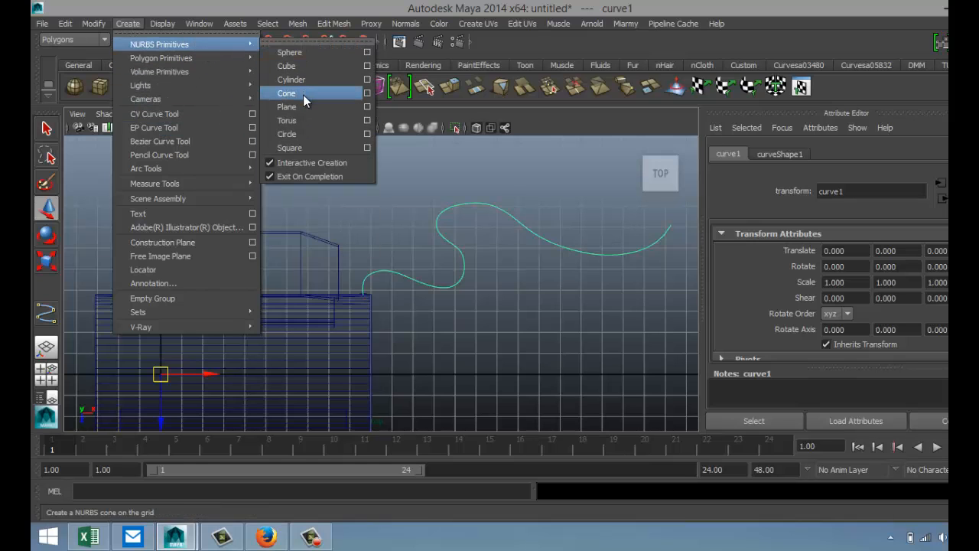
left_click(299, 134)
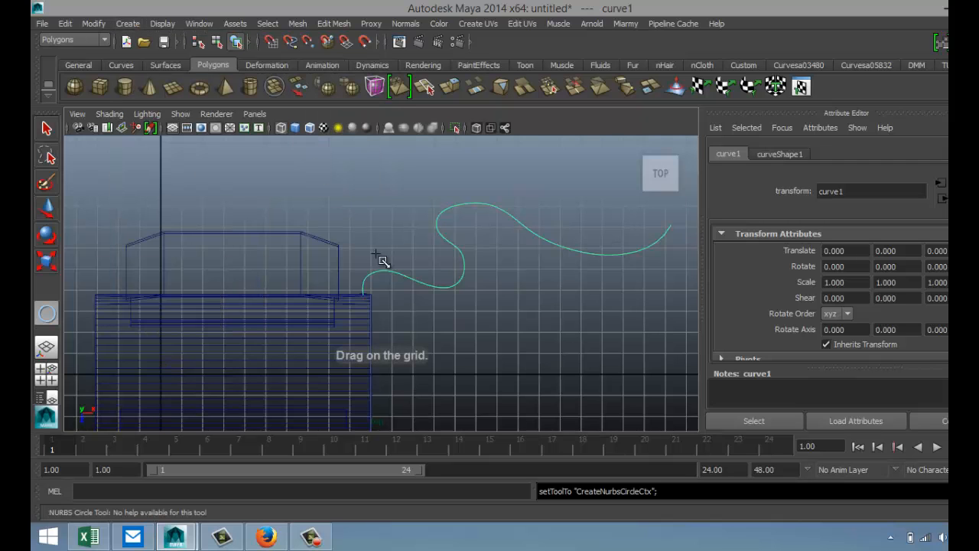
scroll(480, 312, "down", 2)
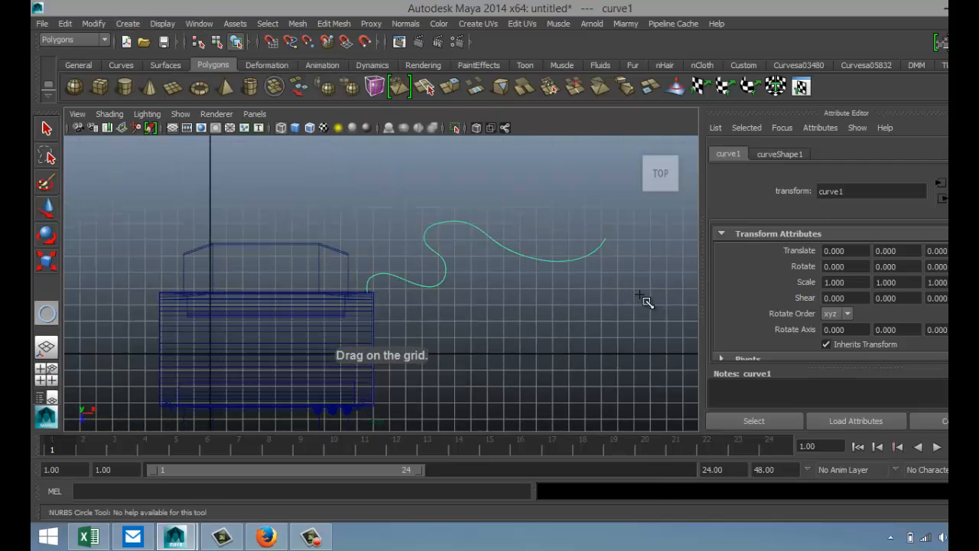
left_click_drag(640, 294, 640, 296)
scroll(557, 342, "up", 2)
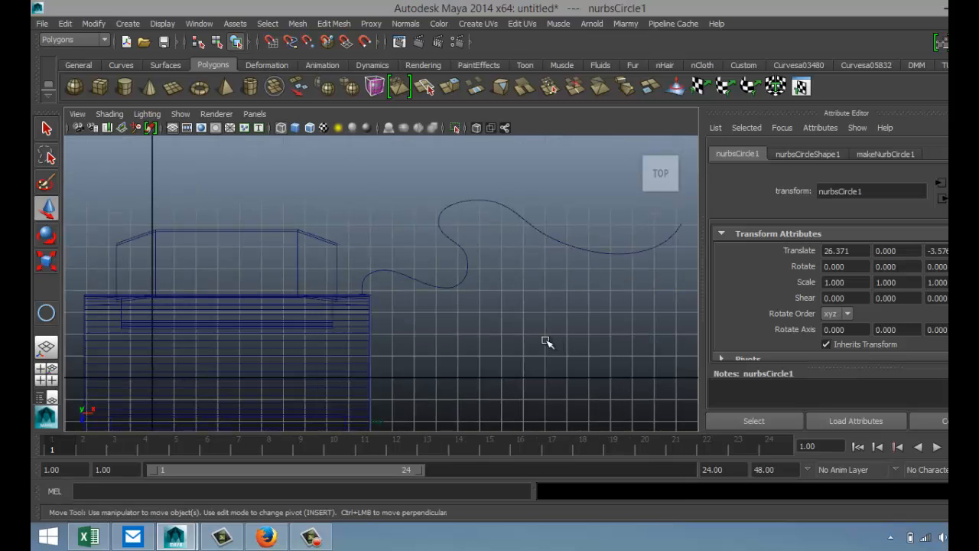
Select the cable path together with the profile circle and switch to the Surfaces menu set.
middle_click_drag(549, 338, 339, 336, "alt")
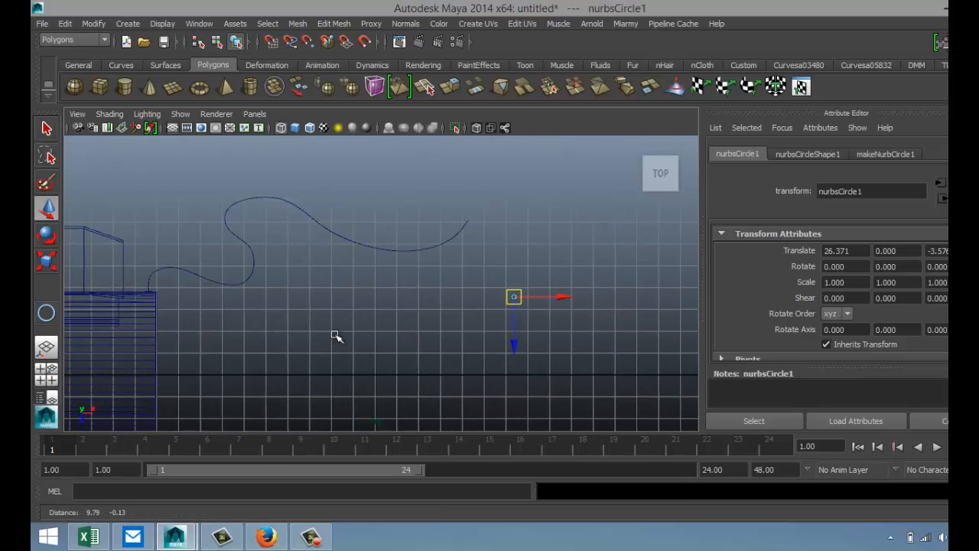
left_click(452, 241)
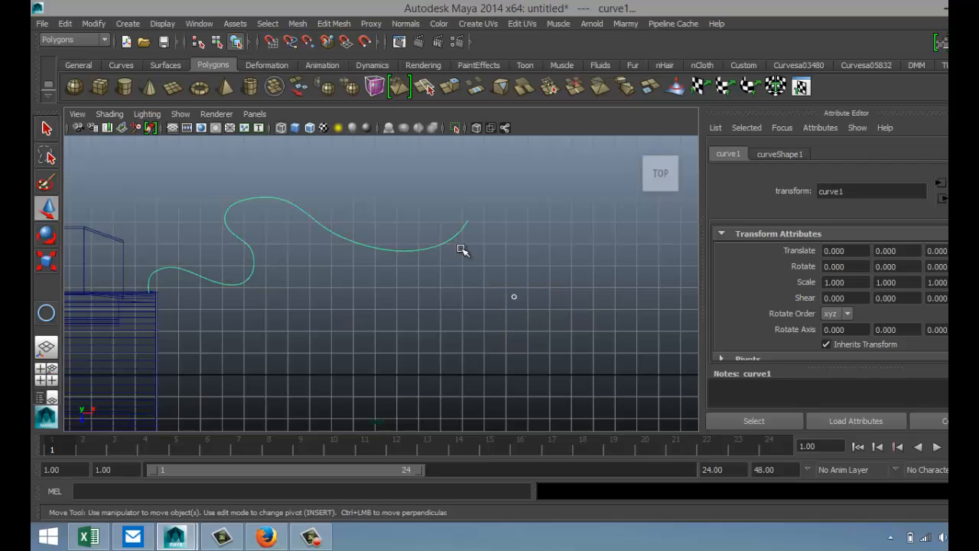
left_click(101, 40)
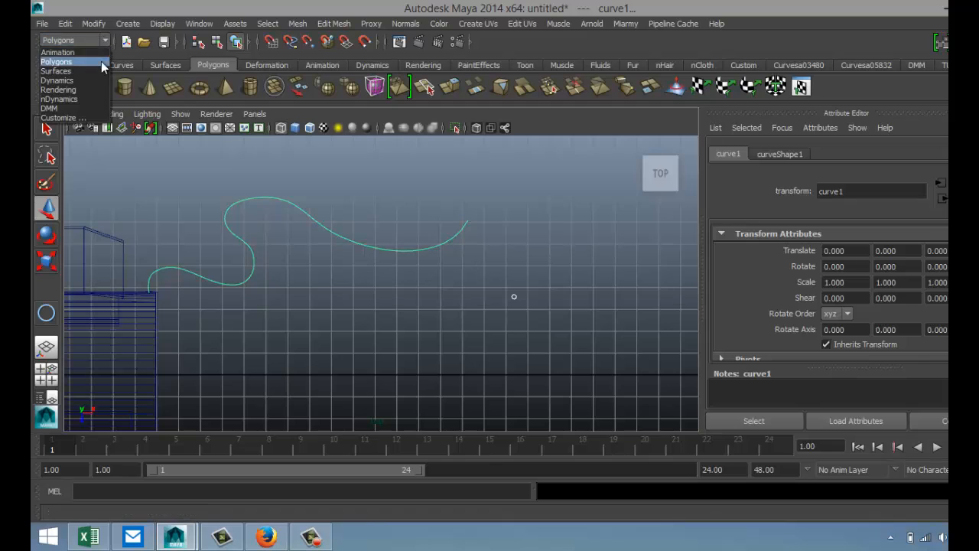
left_click(100, 71)
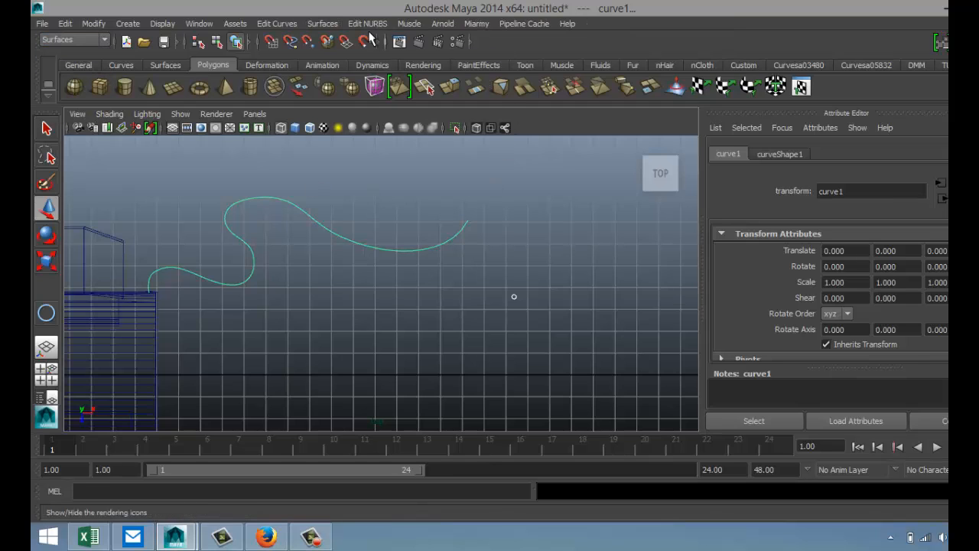
Extrude the circle along the path curve as a tube, with result position At path and Component pivot.
left_click(322, 24)
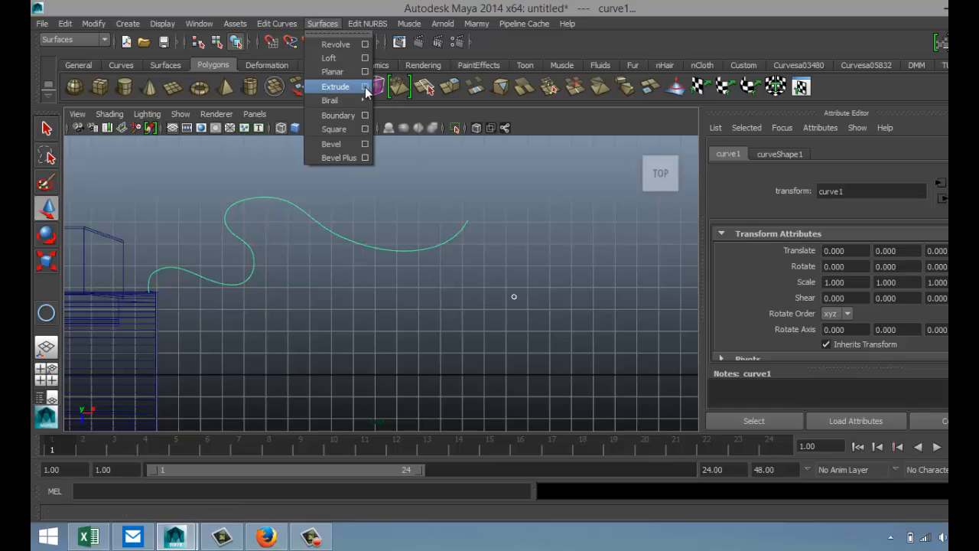
left_click(366, 88)
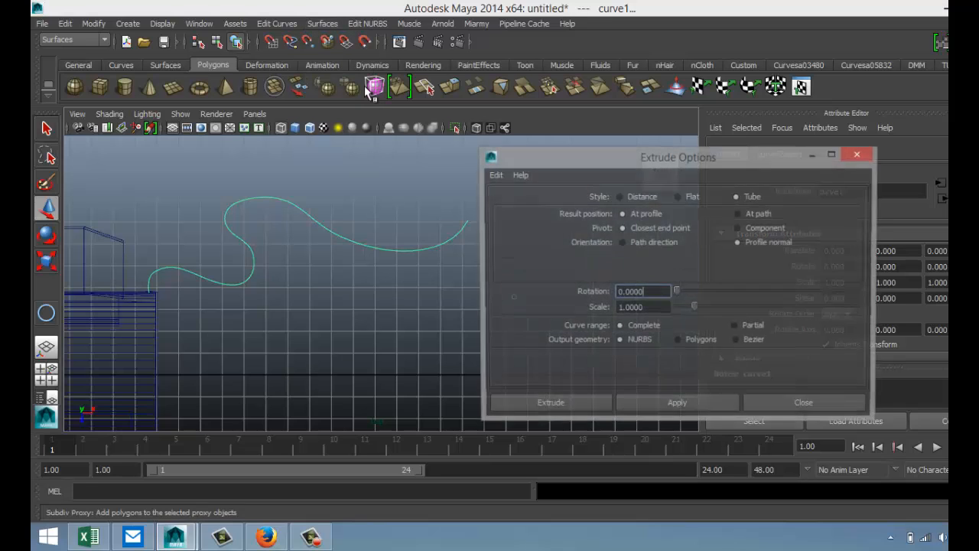
left_click(738, 214)
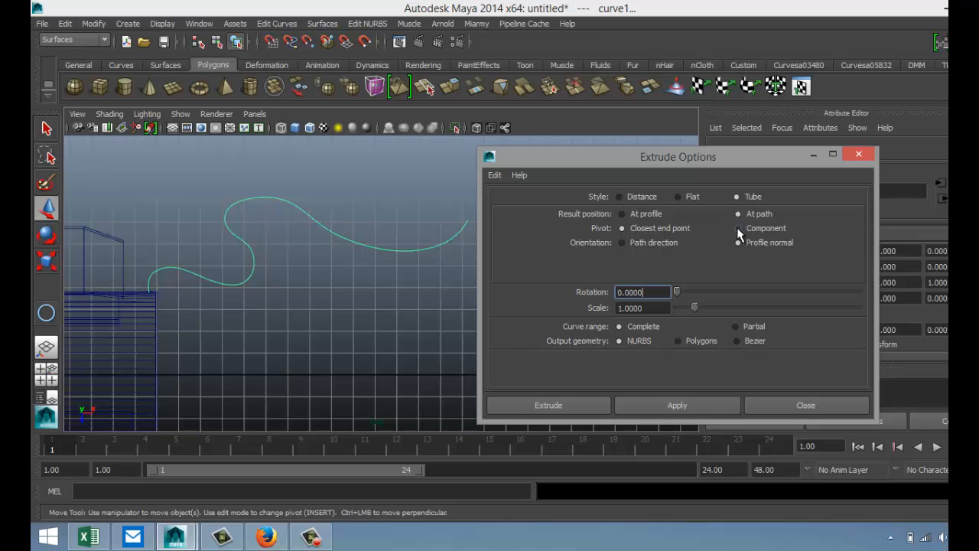
left_click(575, 409)
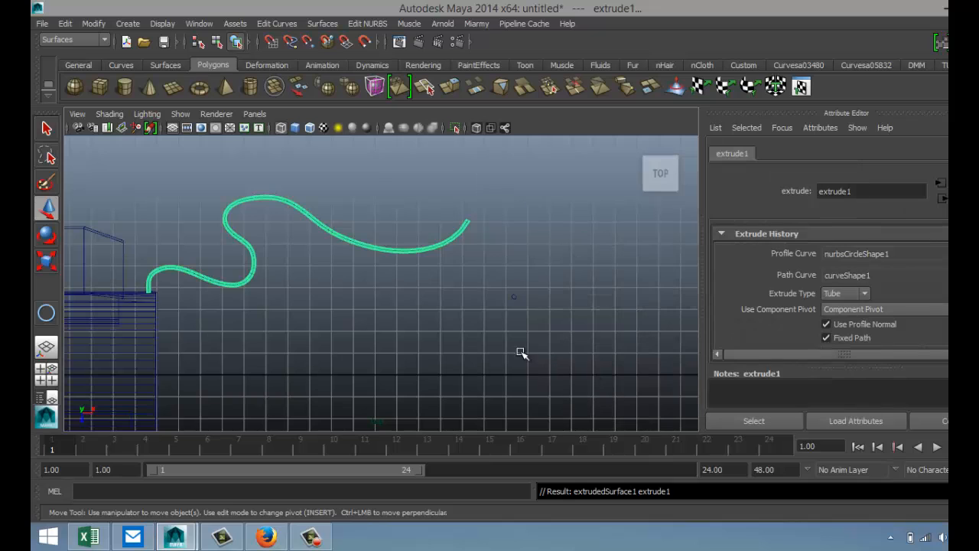
Examine the extruded cable beside the printer in the perspective view.
left_click(47, 373)
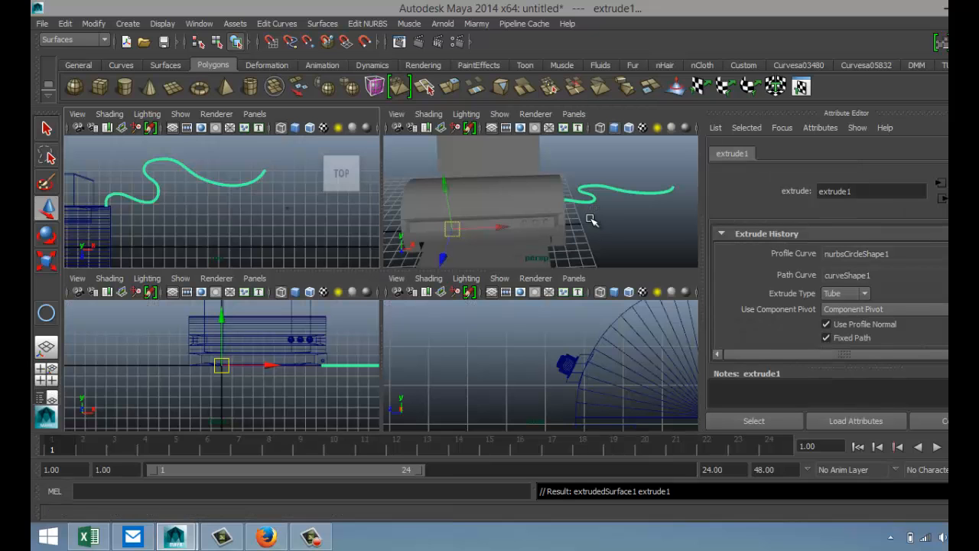
key("space")
scroll(532, 283, "up", 5)
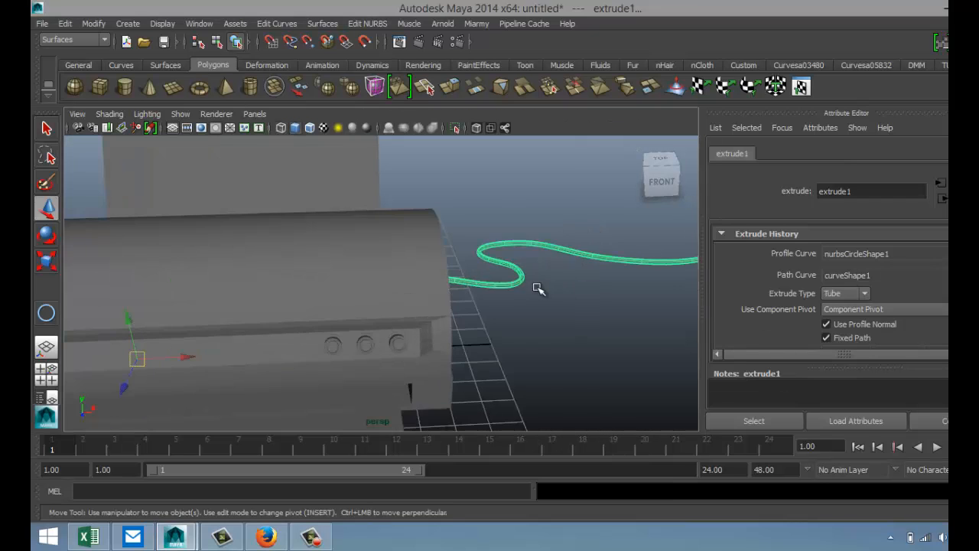
mouse_move(602, 330)
left_mouse_down("alt")
mouse_move(326, 334)
mouse_move(303, 321)
mouse_move(531, 330)
mouse_move(607, 348)
left_mouse_up("alt")
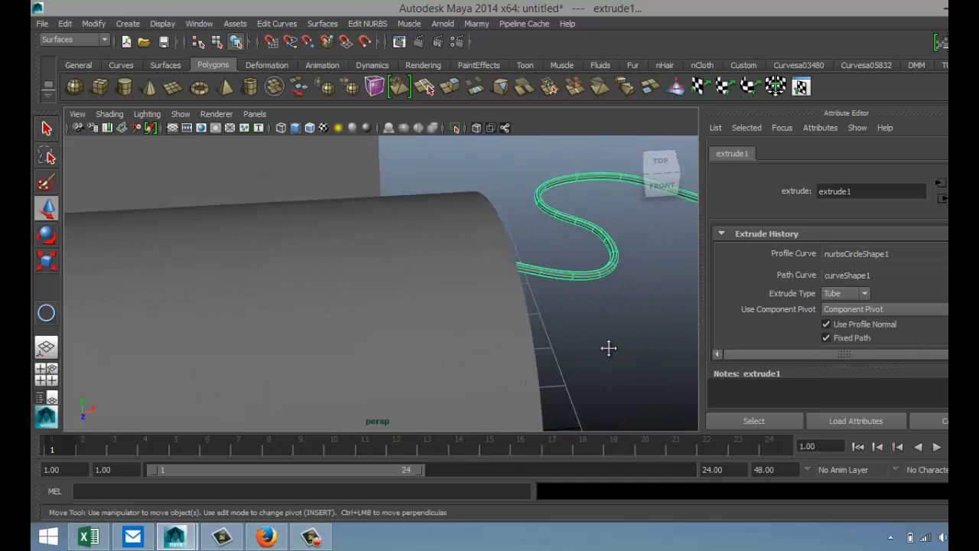
middle_click_drag(607, 348, 359, 363, "alt")
scroll(440, 343, "down", 3)
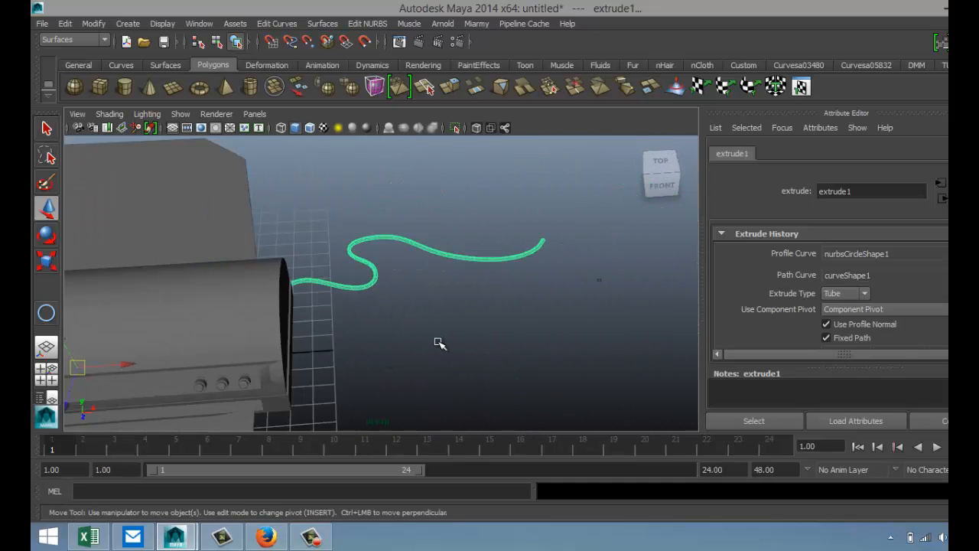
left_click_drag(439, 344, 433, 360, "alt")
middle_click_drag(433, 360, 424, 366, "alt")
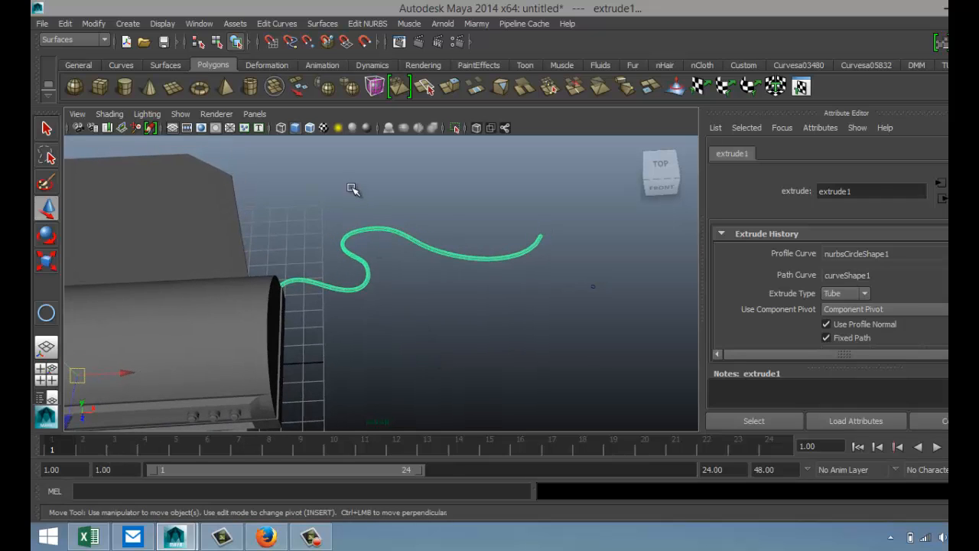
Select the extruded cable surface and convert it from NURBS to polygons.
left_click_drag(353, 277, 533, 342)
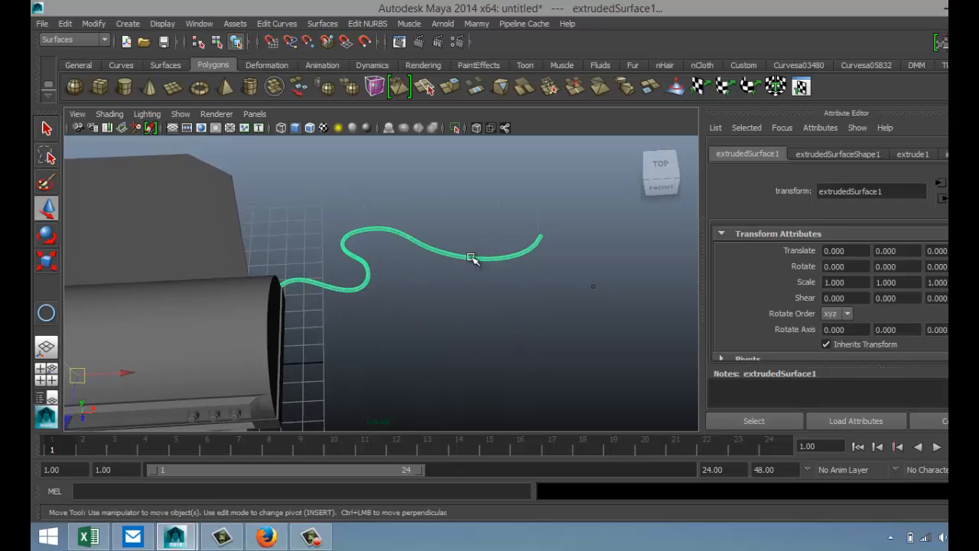
right_click_drag(470, 257, 524, 229)
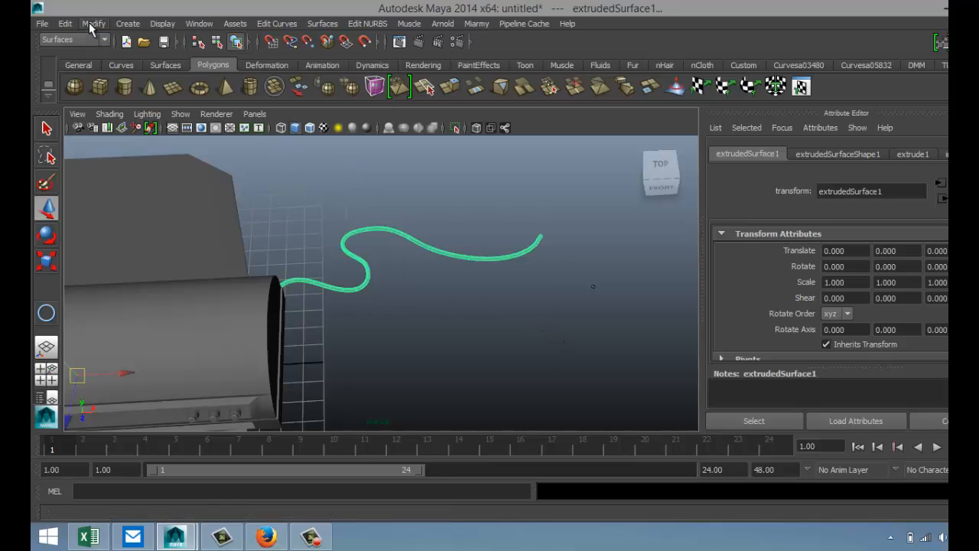
left_click(92, 23)
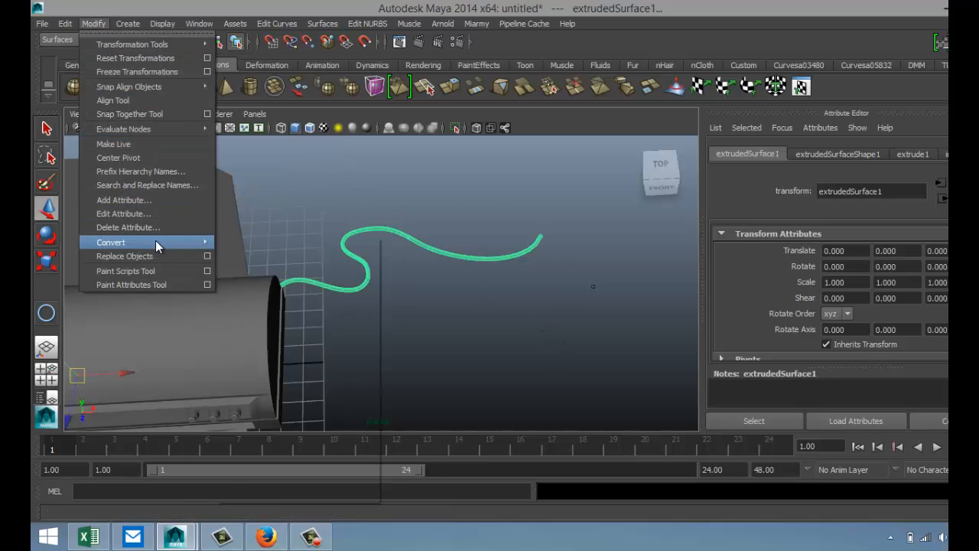
mouse_move(158, 241)
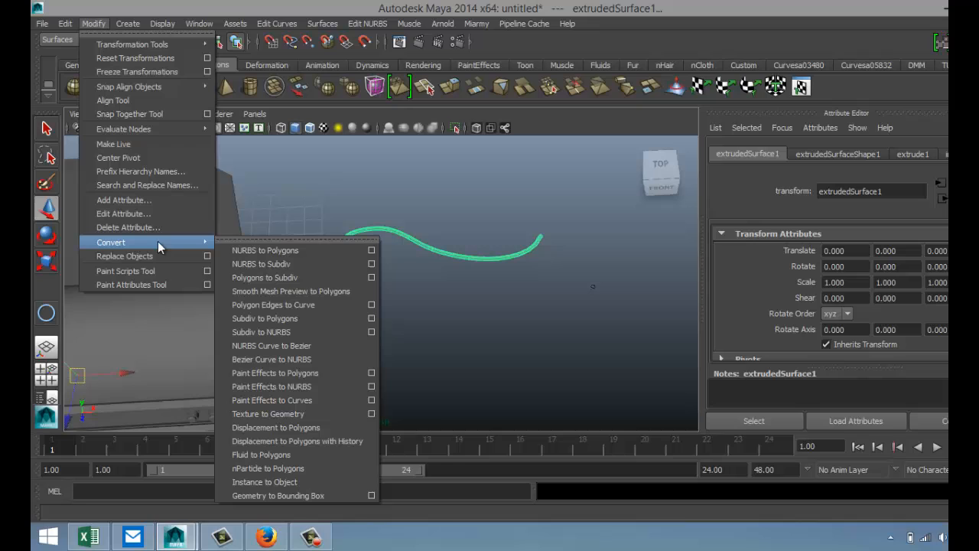
left_click(301, 251)
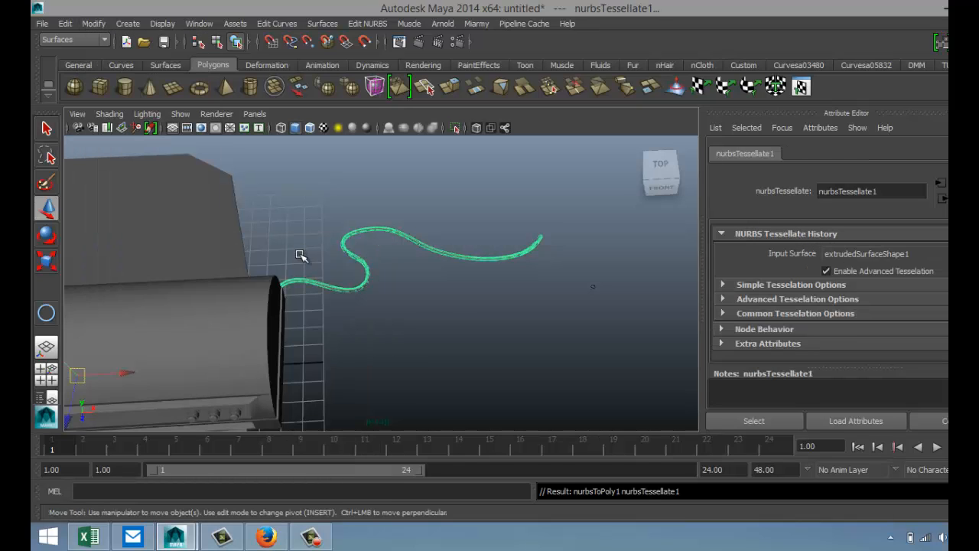
Move the converted polygon cable along X, clear of the original NURBS surface and the printer.
scroll(520, 316, "down", 5)
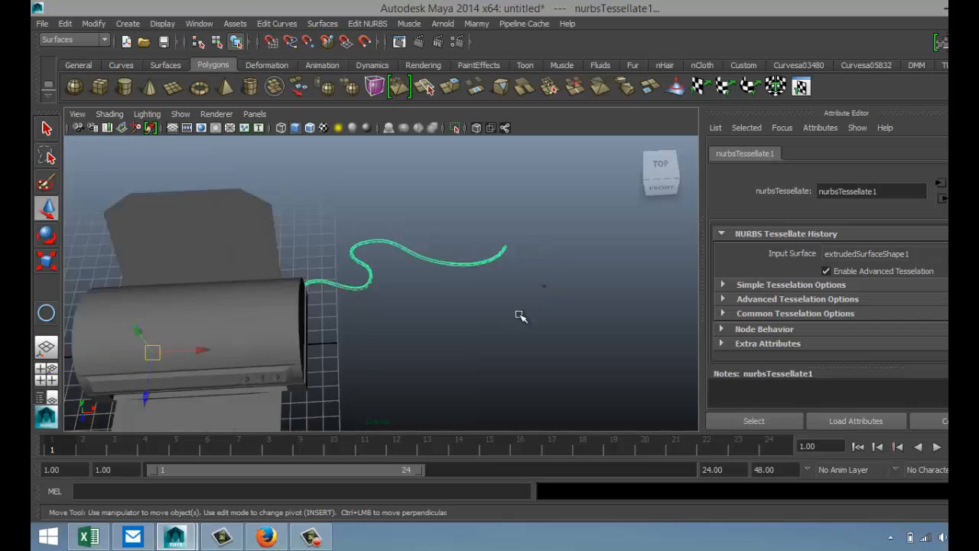
left_click_drag(332, 313, 438, 322)
scroll(439, 334, "up", 5)
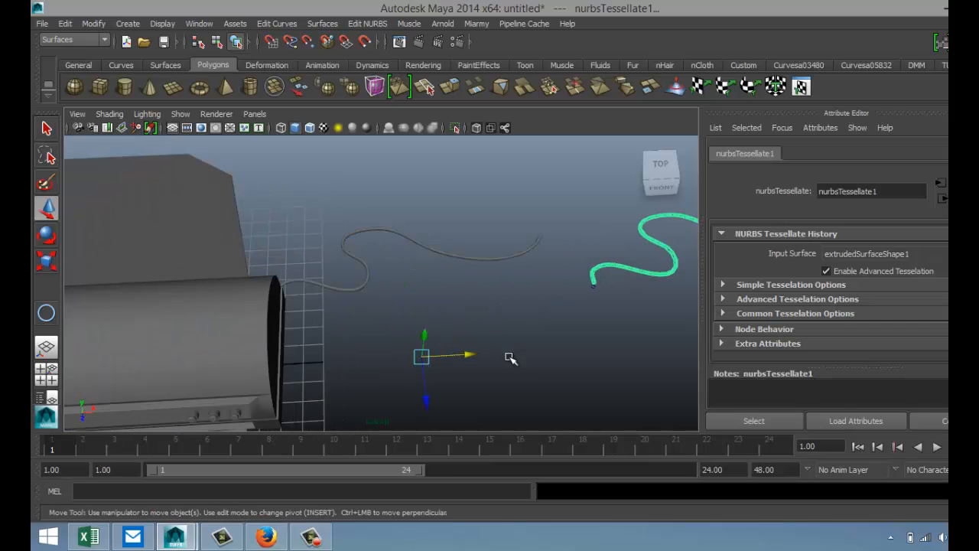
left_click_drag(508, 357, 406, 369, "alt")
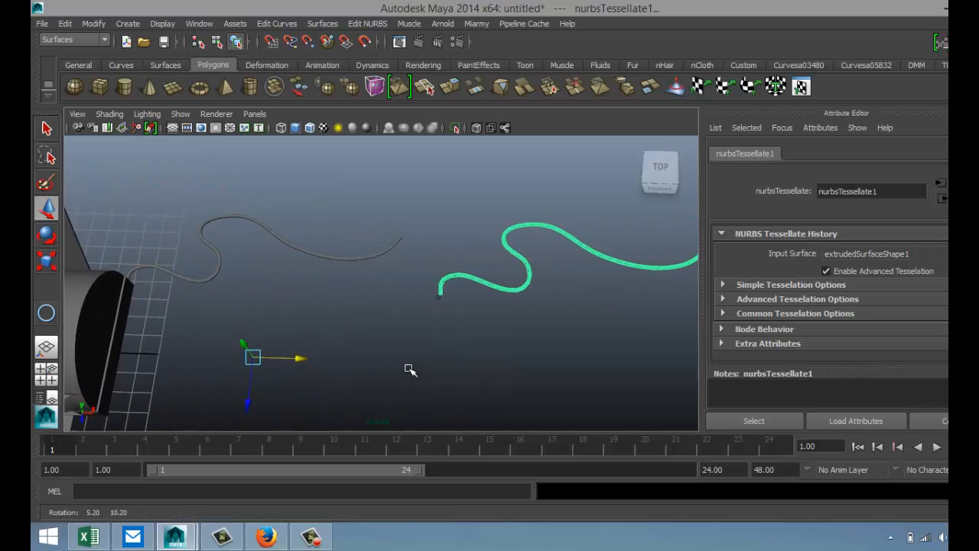
Compare the component modes offered for the polygon cable and the original NURBS surface.
right_click(519, 289)
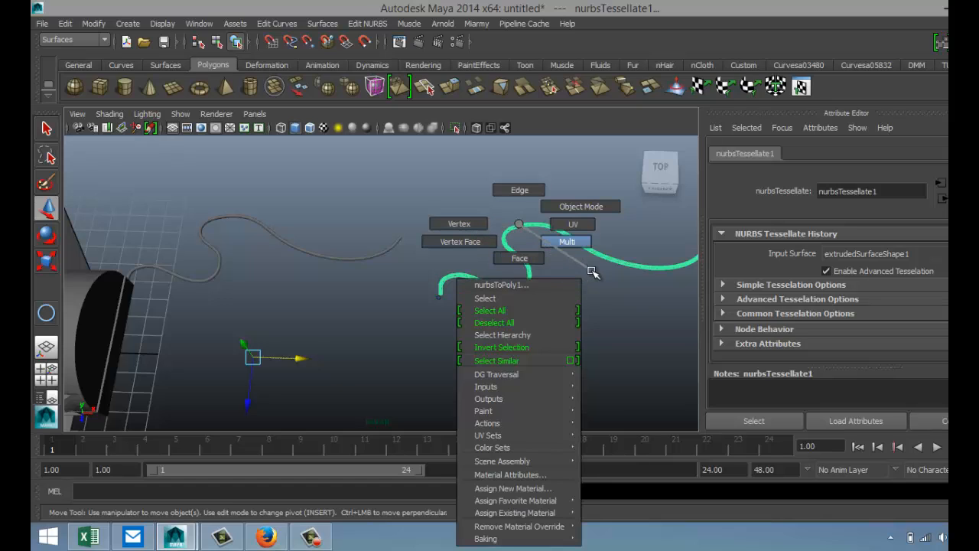
left_click(575, 246)
left_click(355, 258)
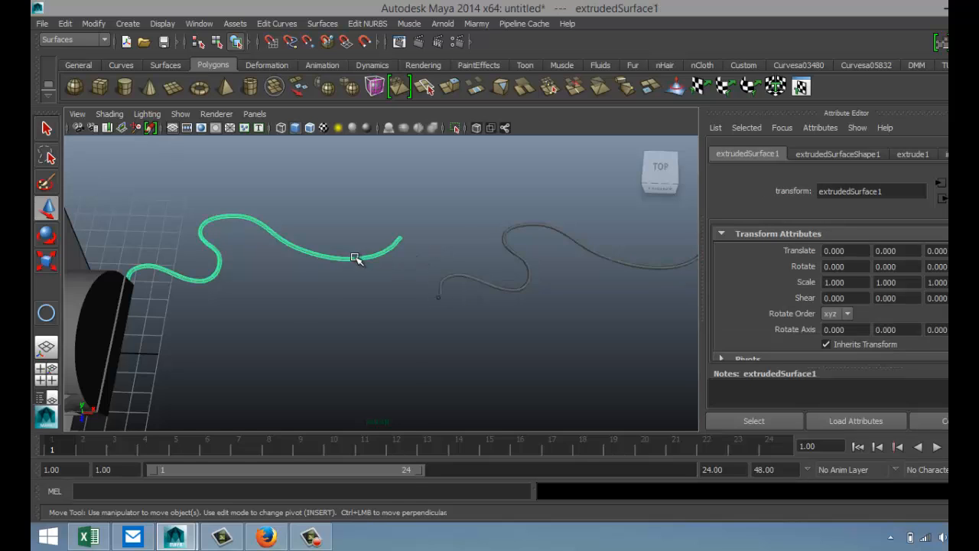
right_click(355, 258)
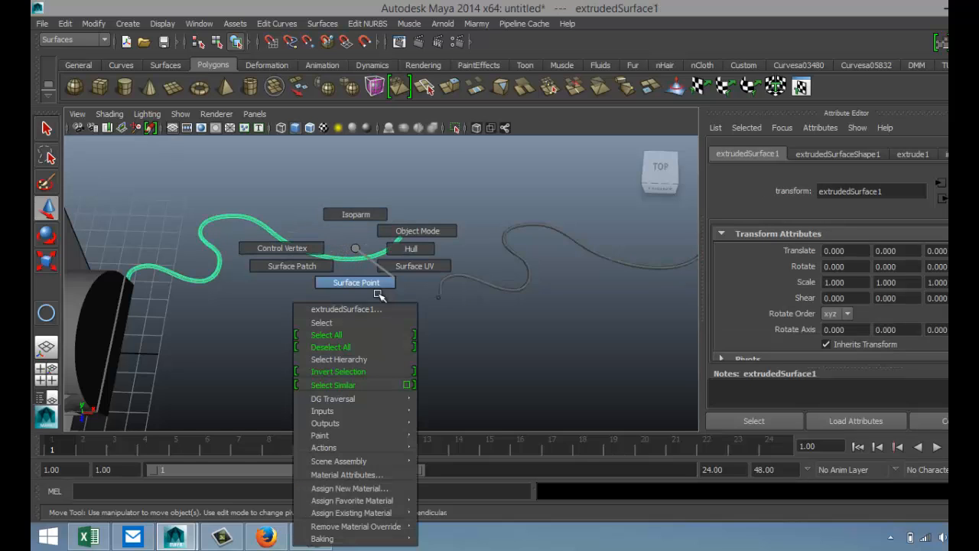
left_click(376, 291)
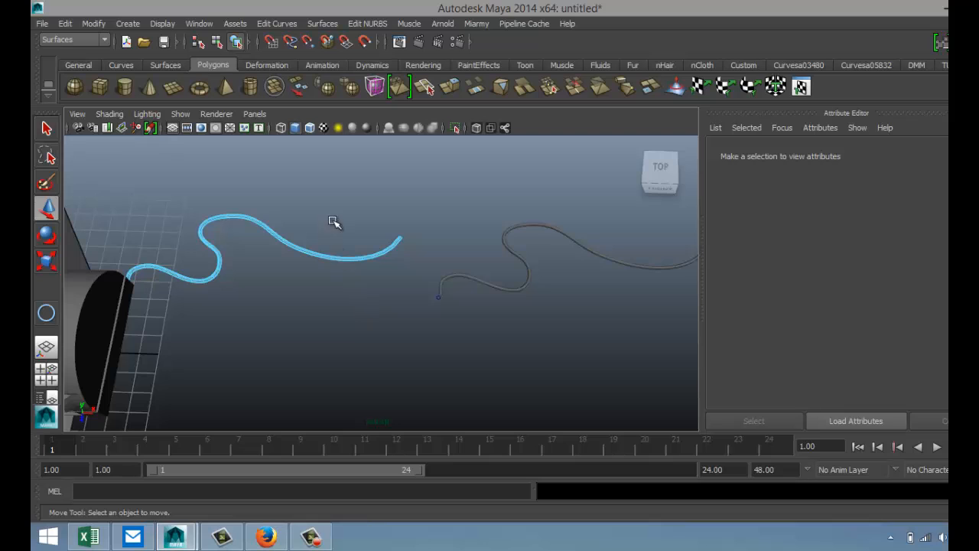
left_click(369, 252)
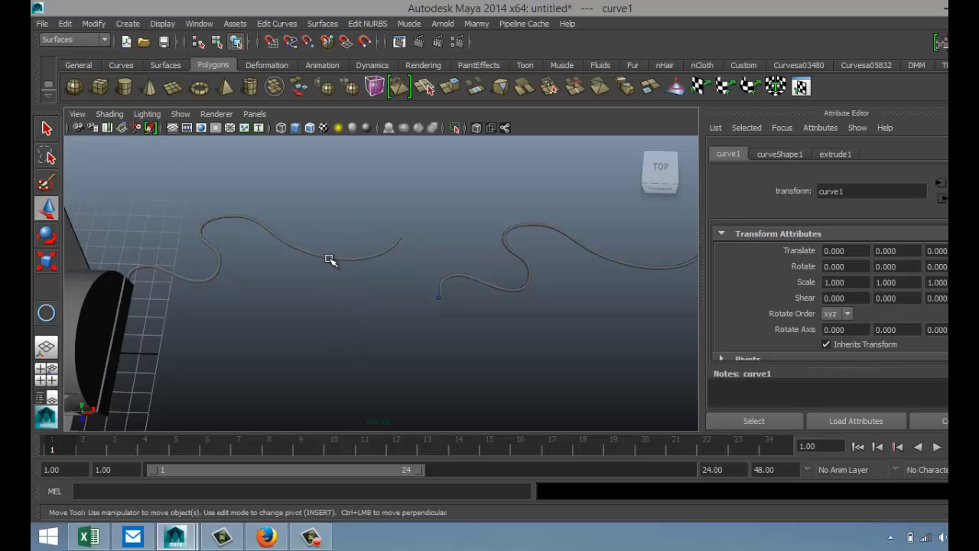
Delete the original NURBS cable surface together with its path curve and circle profile.
right_click_drag(329, 260, 382, 230)
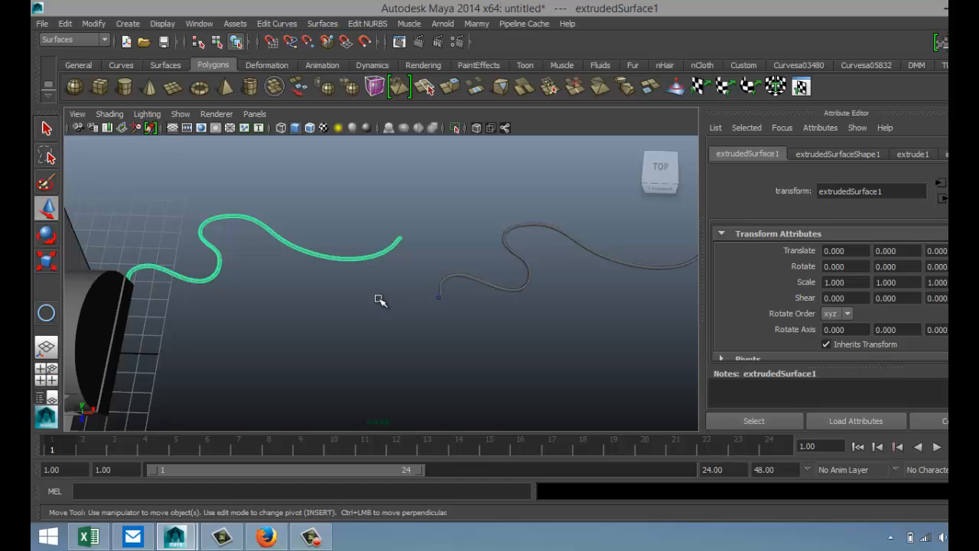
key("Delete")
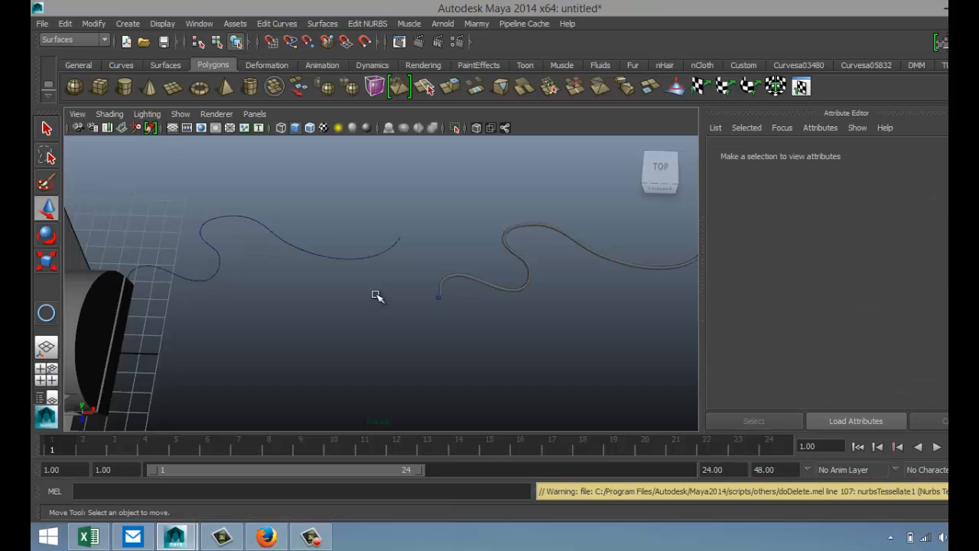
left_click(349, 259)
key("Delete")
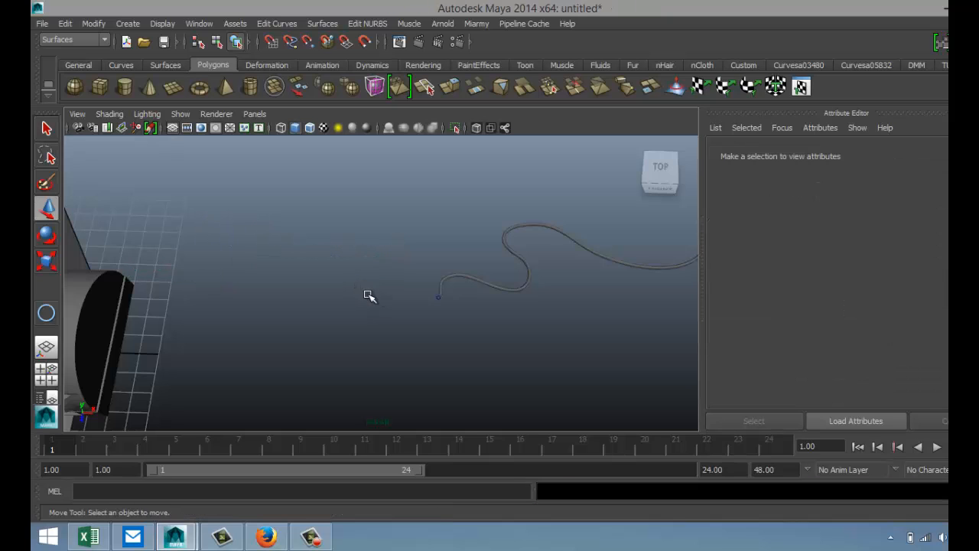
left_click(441, 299)
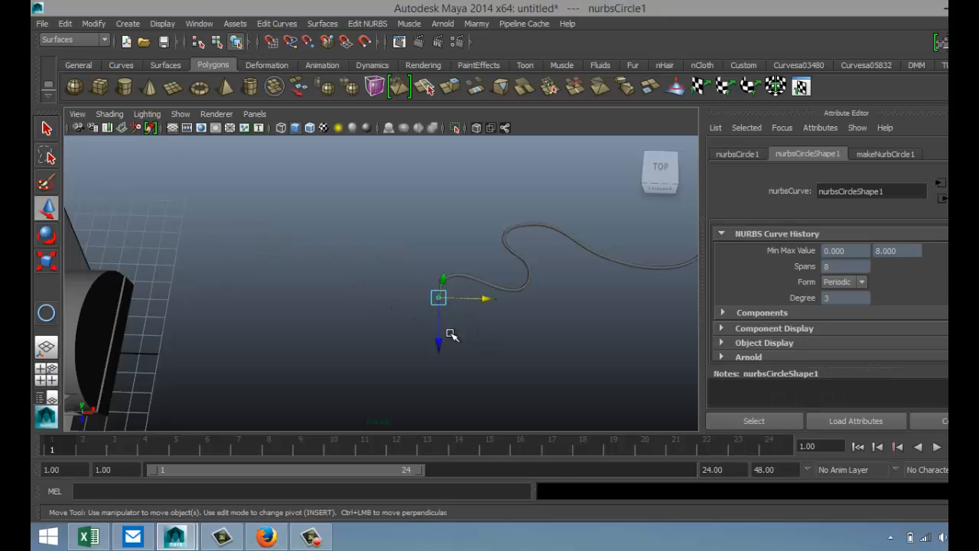
key("Delete")
Select the polygon cable and delete all static channels in the scene.
left_click(504, 290)
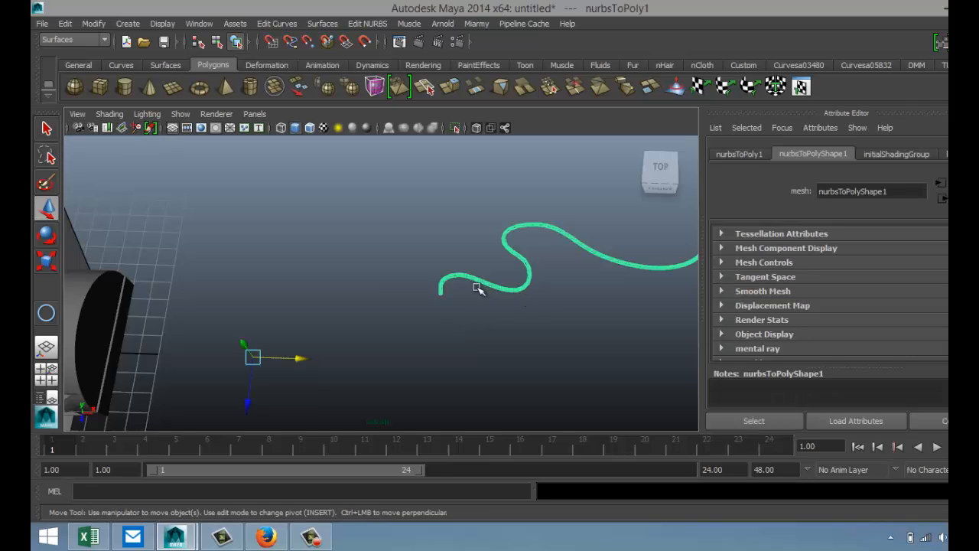
left_click(66, 24)
mouse_move(191, 184)
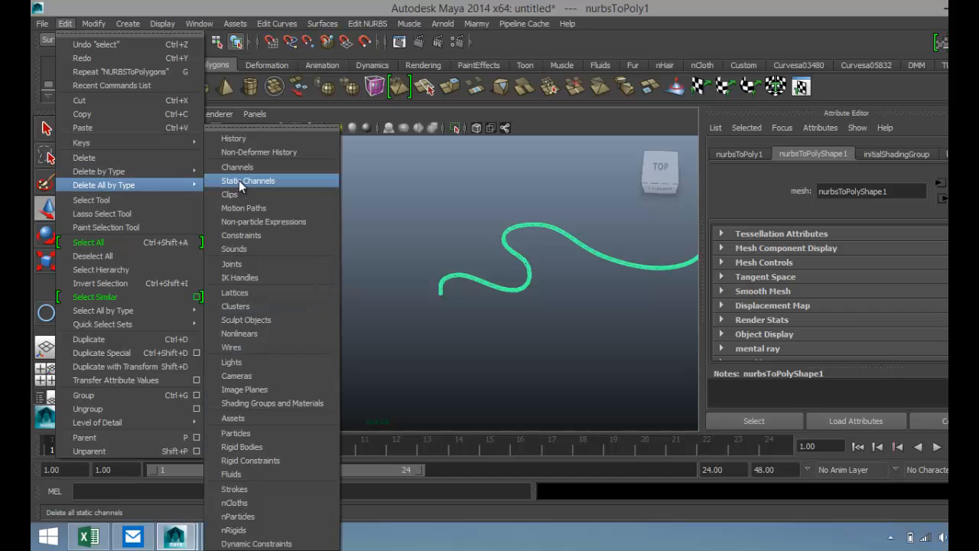
left_click(227, 180)
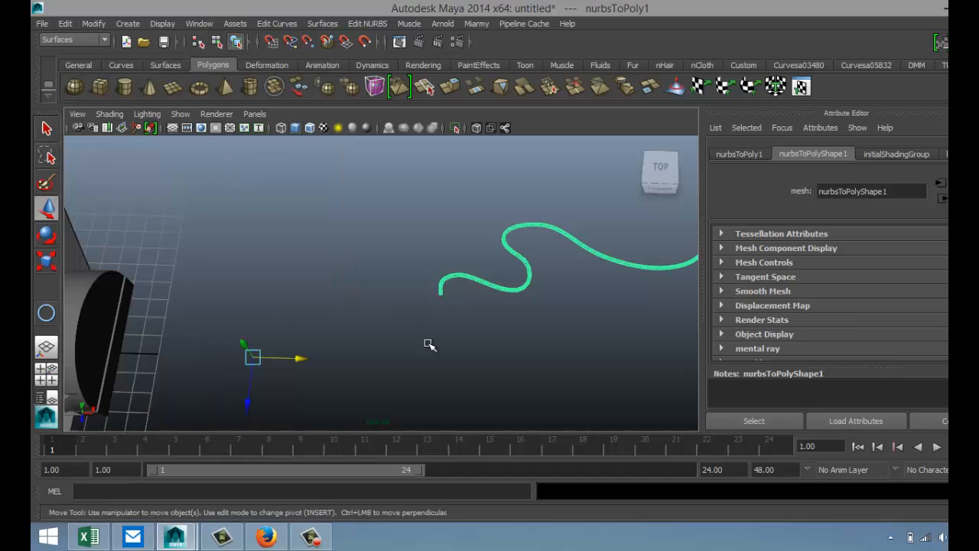
Center the polygon cable's pivot and move the cable back along X to the printer's rear corner.
left_click(91, 24)
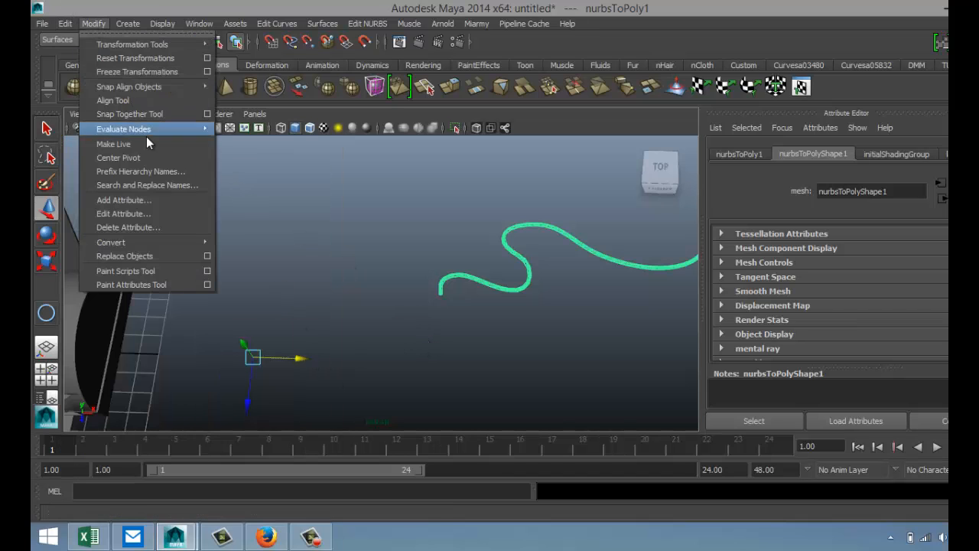
left_click(156, 159)
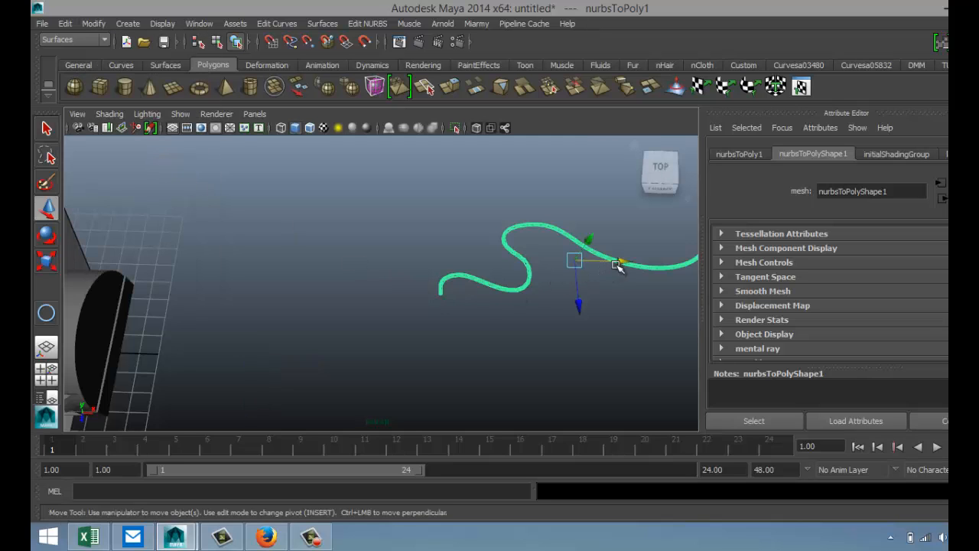
left_click_drag(620, 262, 319, 263)
scroll(320, 280, "up", 3)
scroll(319, 280, "down", 3)
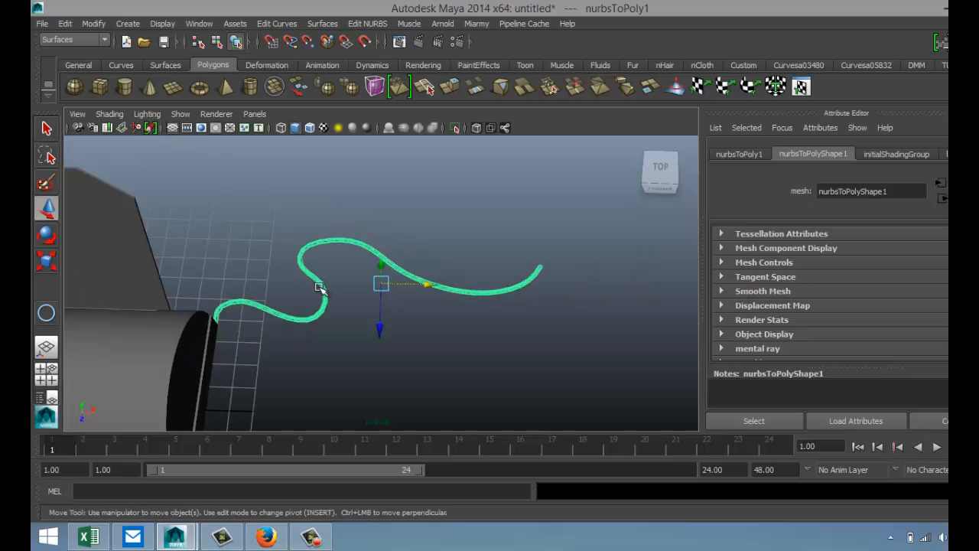
Move the polygon cable along X to about 16.83 at the printer's rear corner and raise it along Y to about 0.08.
left_click_drag(367, 323, 164, 292, "alt")
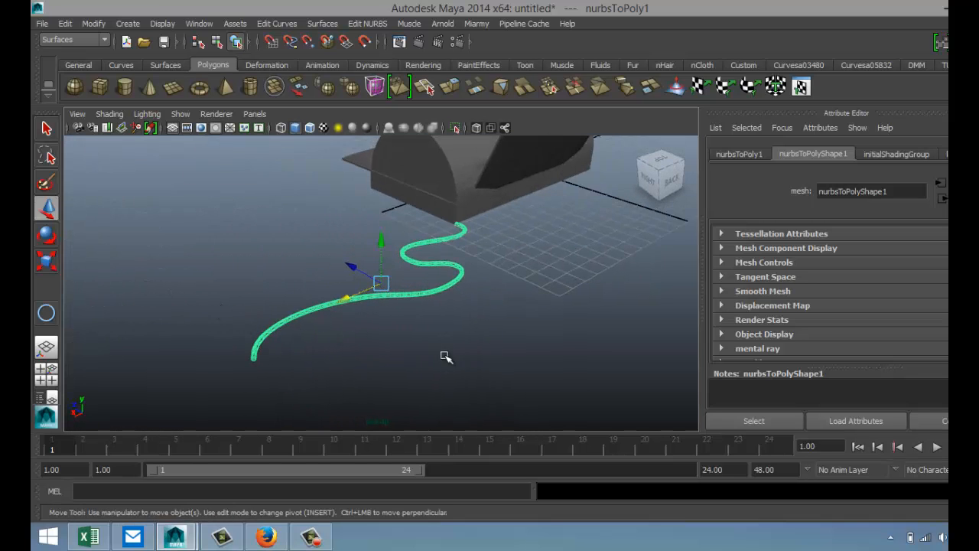
scroll(372, 347, "up", 4)
middle_click_drag(361, 286, 489, 349, "alt")
scroll(365, 296, "up", 2)
left_click_drag(490, 349, 346, 336, "alt")
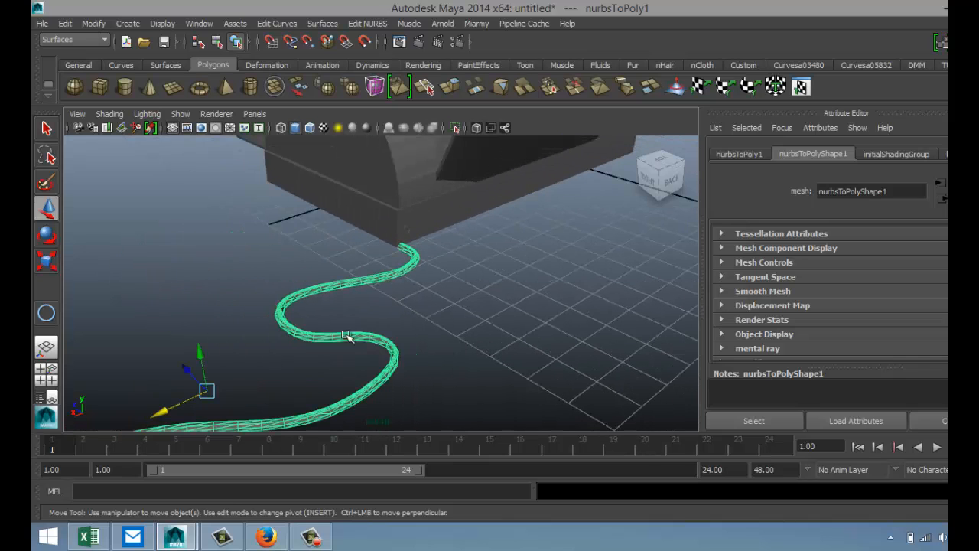
left_click_drag(162, 412, 184, 412)
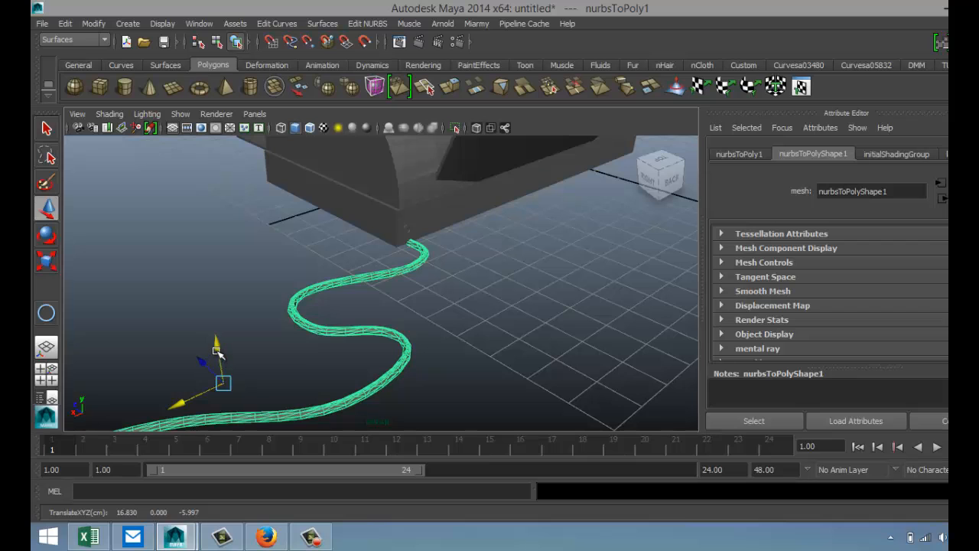
mouse_move(218, 351)
left_mouse_down()
mouse_move(213, 334)
mouse_move(215, 348)
left_mouse_up()
In the right view, move the cable along Z to about -6.42, clear of the printer's back.
left_click(56, 375)
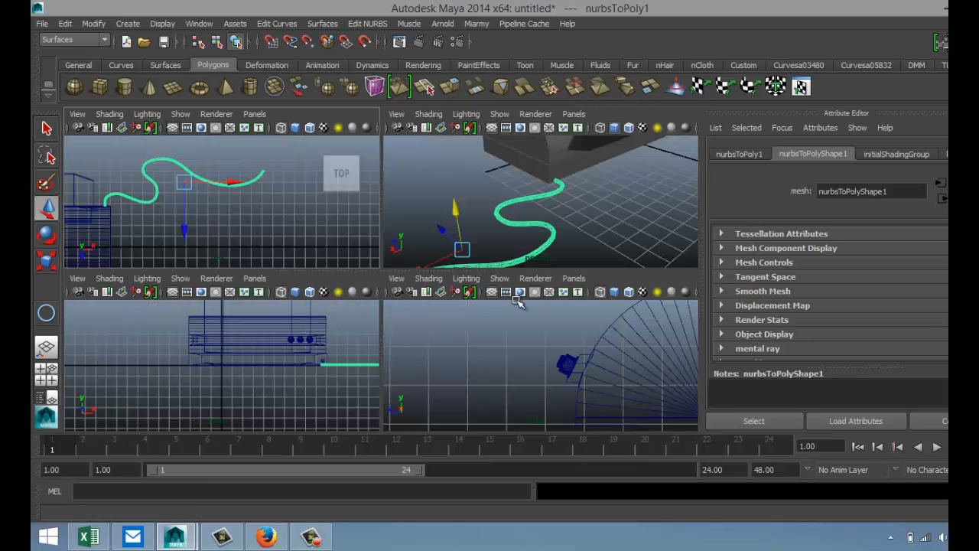
left_click(562, 238)
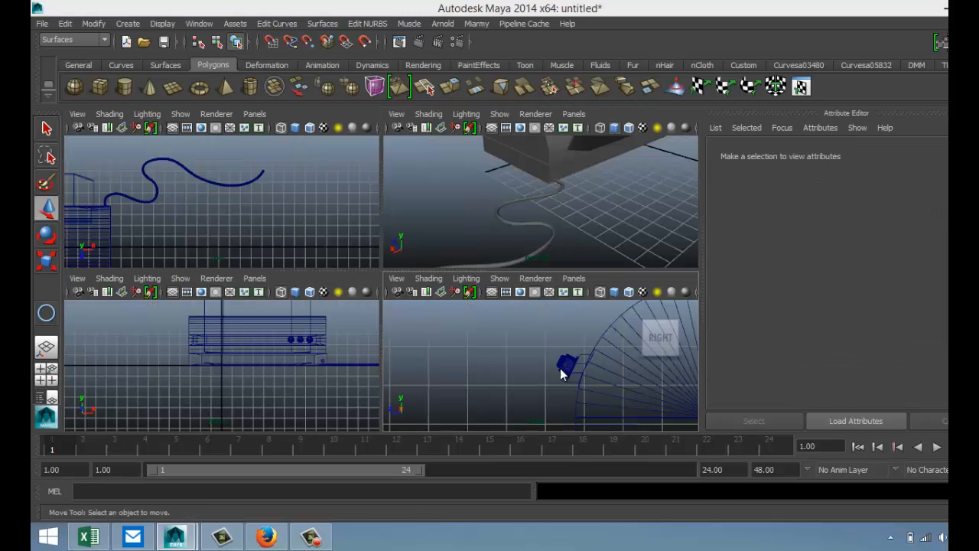
key("space")
scroll(482, 336, "down", 3)
scroll(490, 329, "up", 1)
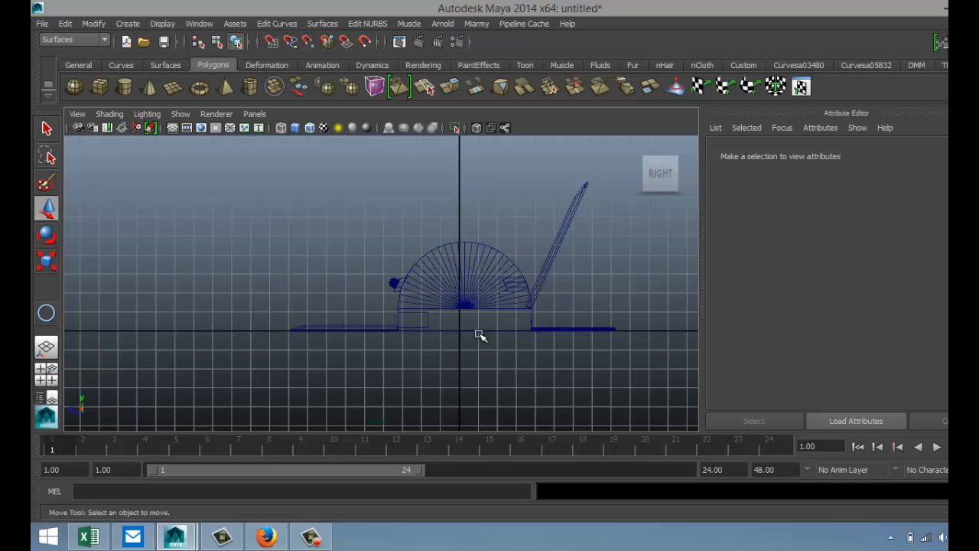
middle_click_drag(547, 362, 426, 344, "alt")
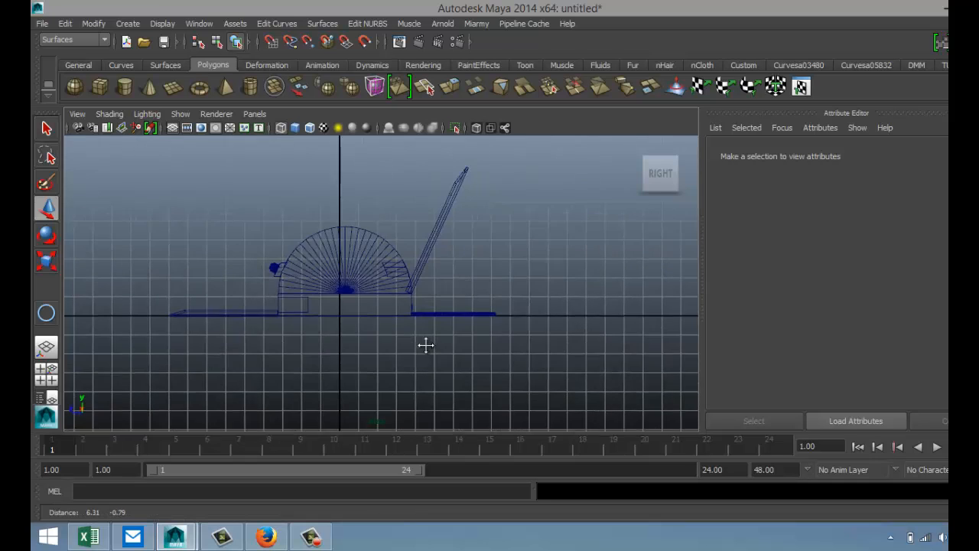
scroll(482, 360, "up", 5)
left_click(520, 345)
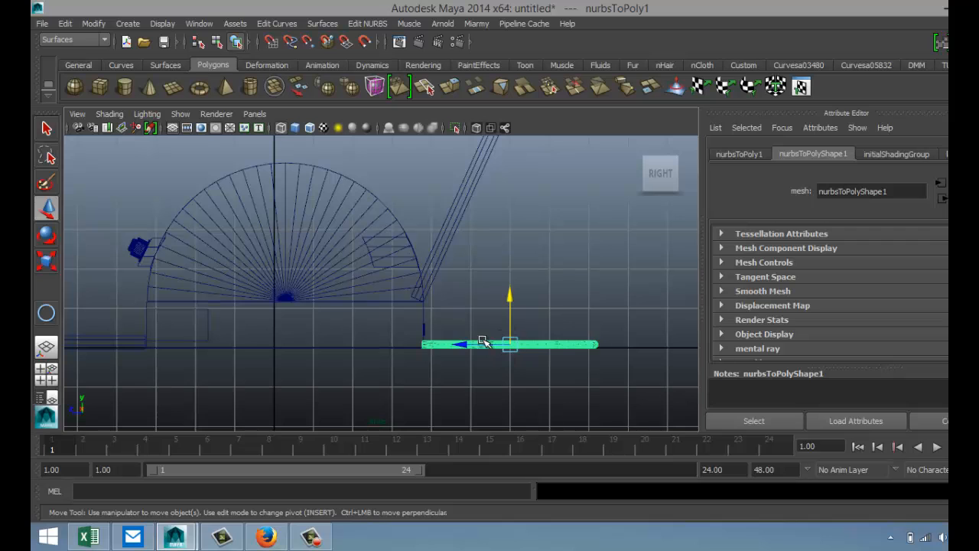
left_click_drag(482, 341, 498, 344)
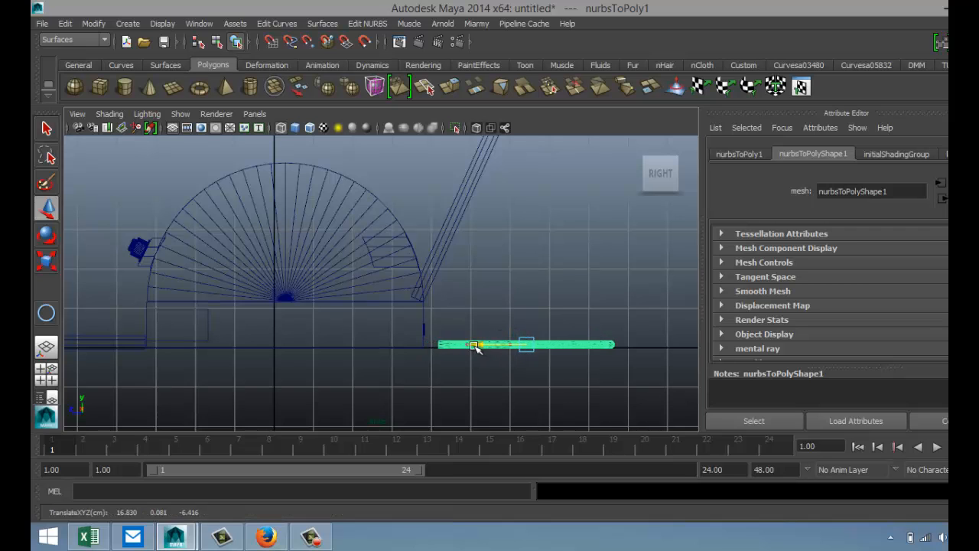
Lower the pipe connector on the printer's back along Y to about 0.128, down to ground level.
left_click(425, 330)
scroll(444, 341, "up", 5)
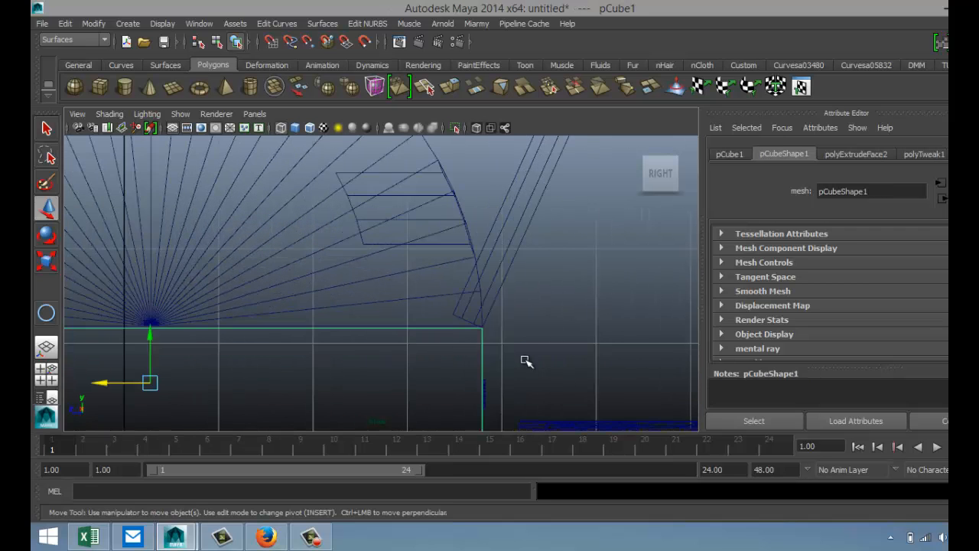
middle_click_drag(513, 343, 426, 288, "alt")
left_click(388, 322)
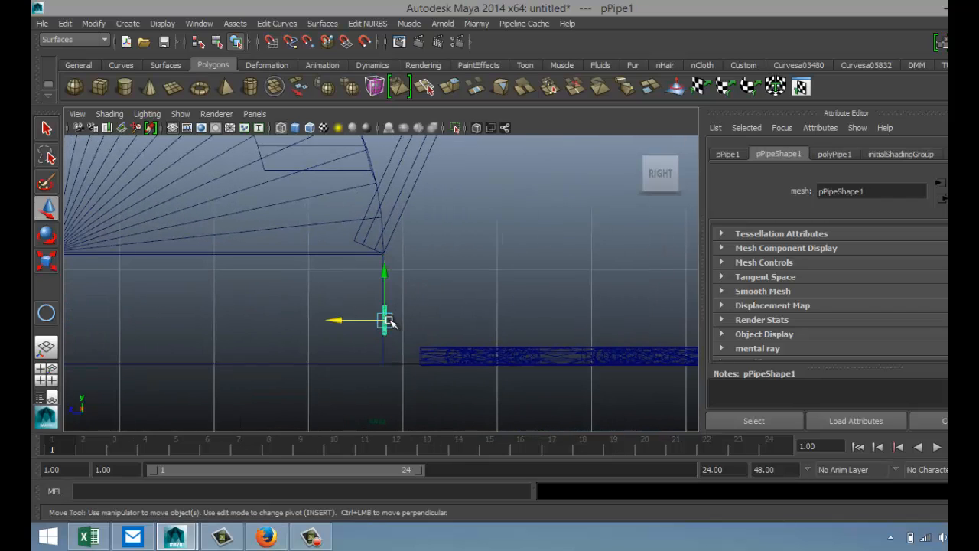
left_click_drag(385, 273, 391, 307)
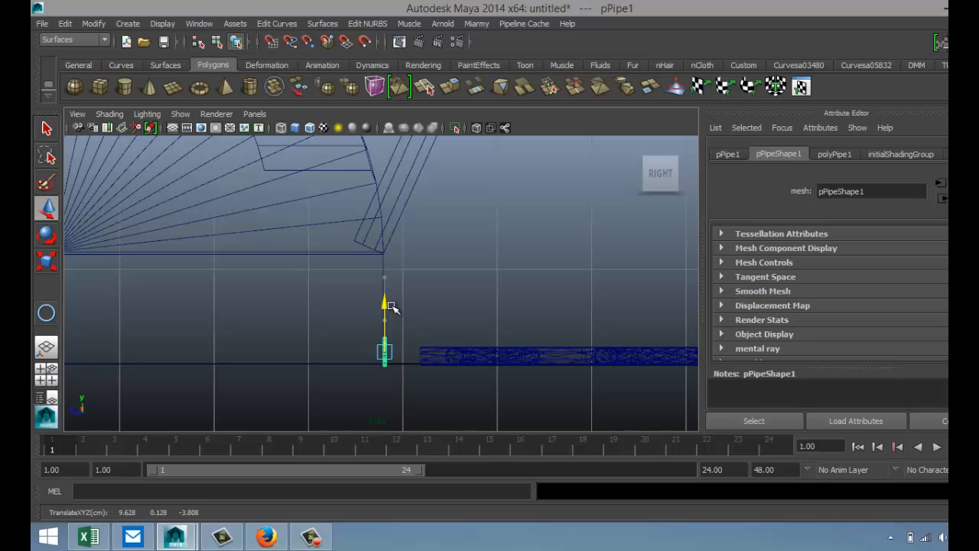
Try the cable against the pipe connector along Z, and pull it back clear of the connector.
left_click(459, 359)
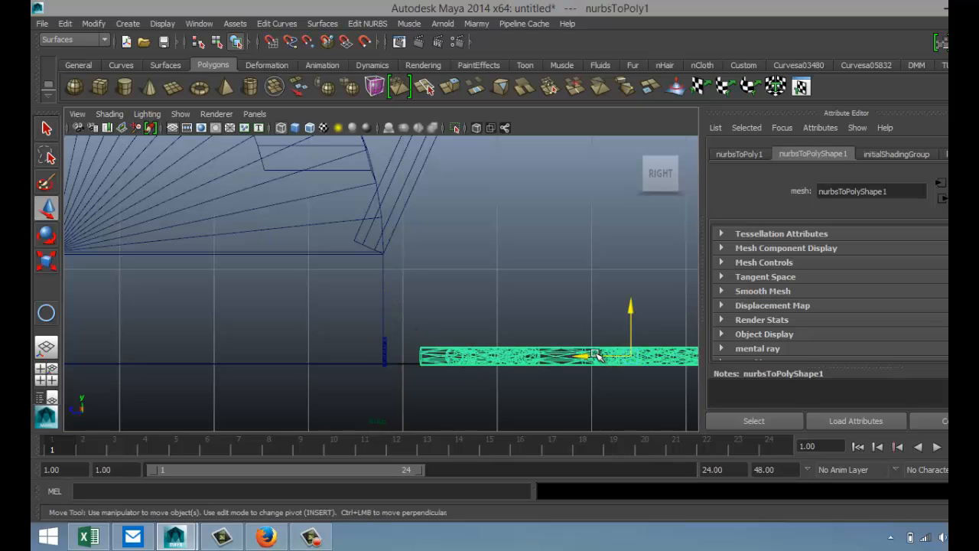
left_click_drag(597, 355, 564, 356)
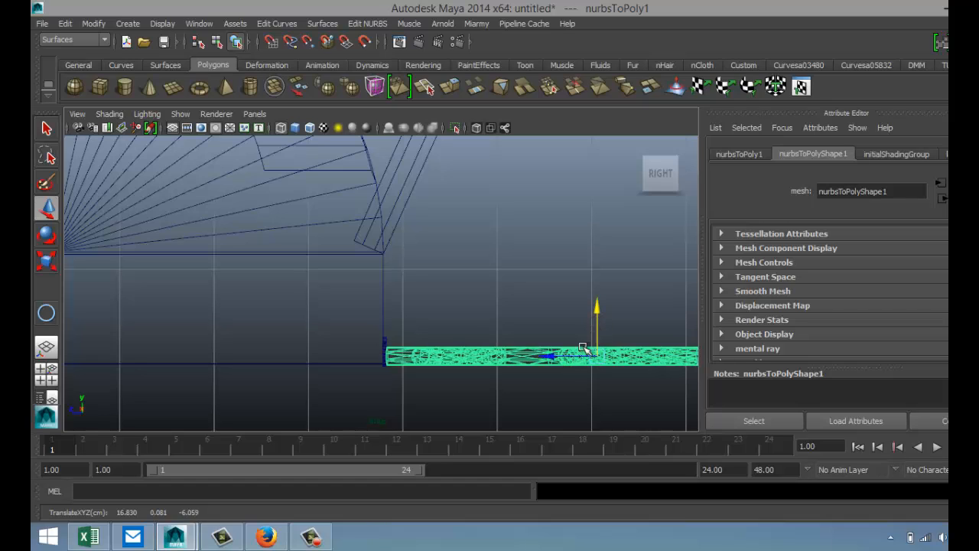
left_click_drag(552, 356, 573, 355)
Raise the cable's end vertices slightly to the connector's height, and move the whole cable along Z against the connector, to about -6.05.
scroll(414, 393, "up", 2)
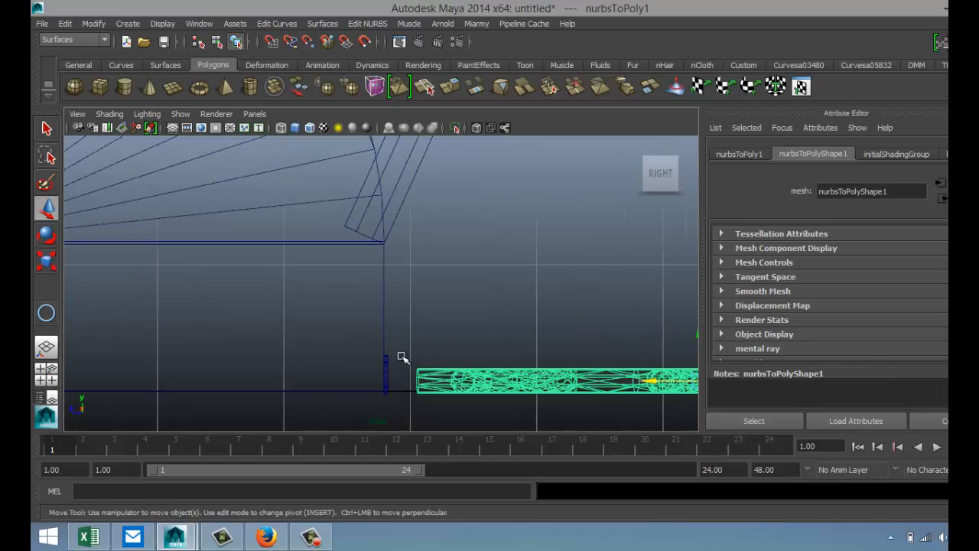
middle_click_drag(405, 350, 418, 310, "alt")
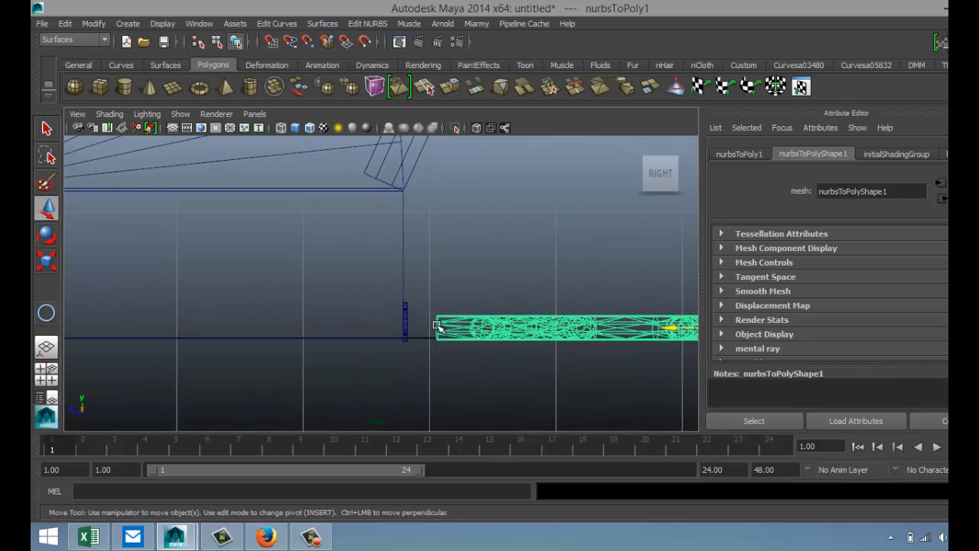
right_click_drag(437, 327, 373, 228)
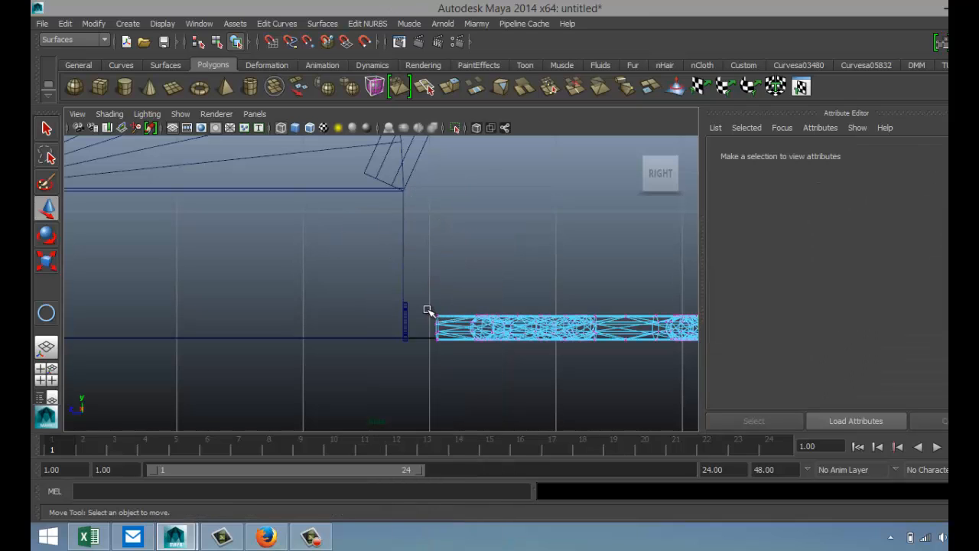
left_click_drag(425, 320, 452, 370)
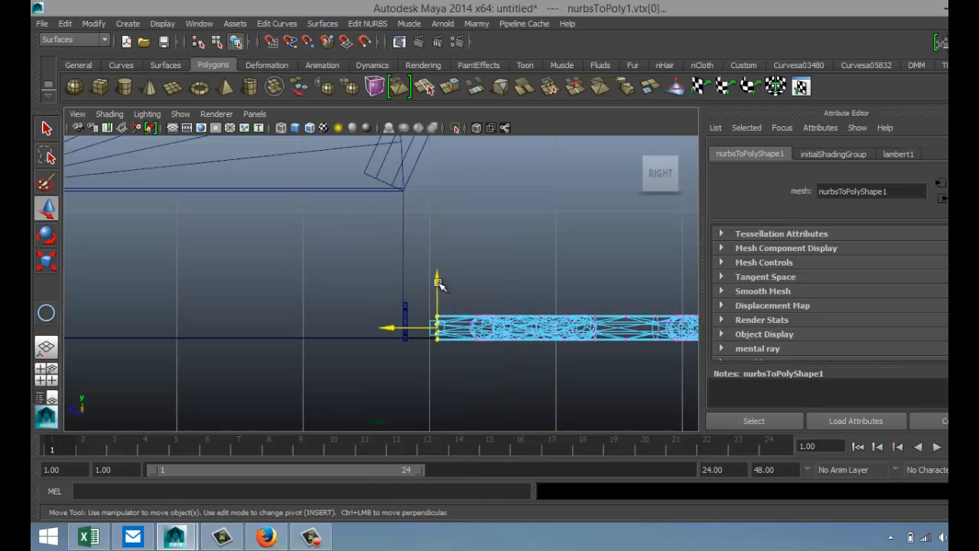
left_click_drag(438, 281, 442, 278)
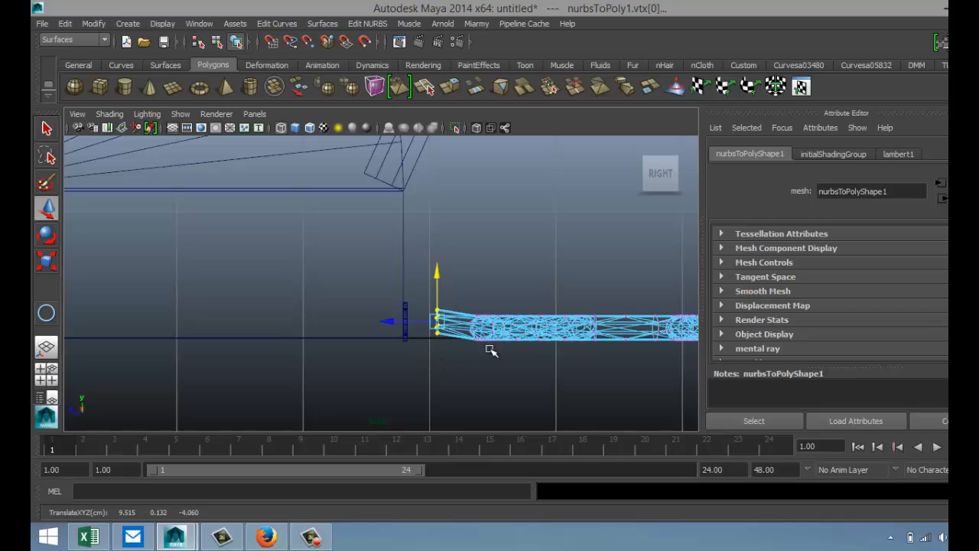
right_click_drag(505, 331, 566, 208)
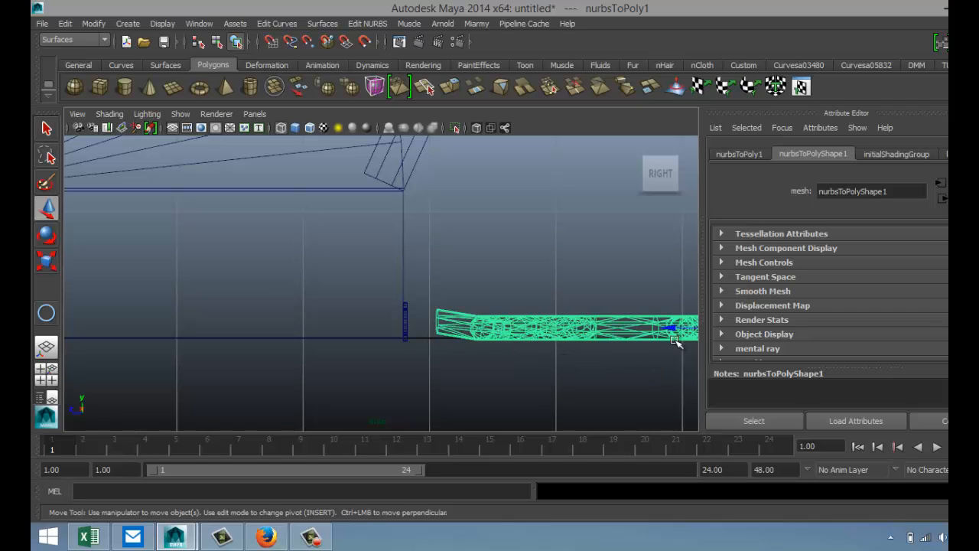
left_click_drag(673, 329, 642, 333)
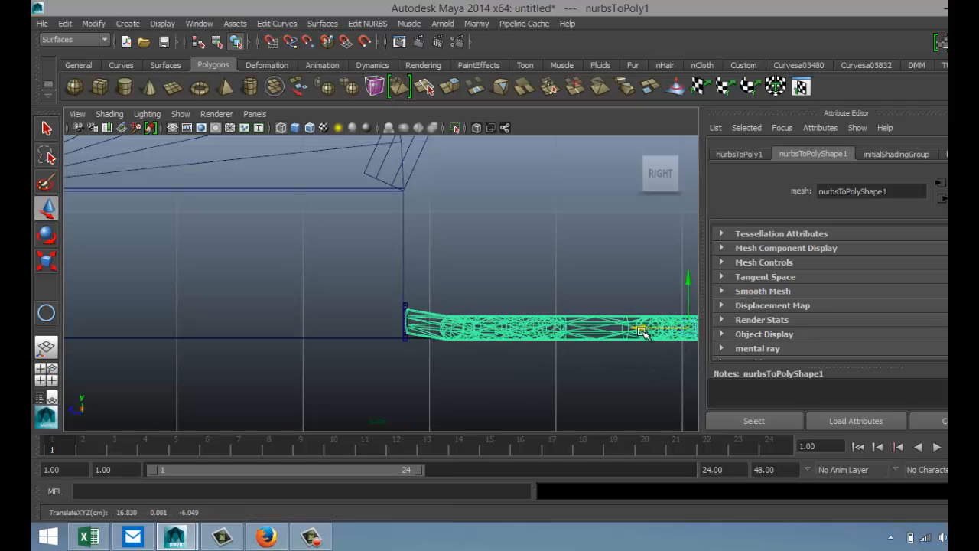
In the perspective view, move the pipe connector along X to about 9.51, centred around the cable's end.
left_click(46, 374)
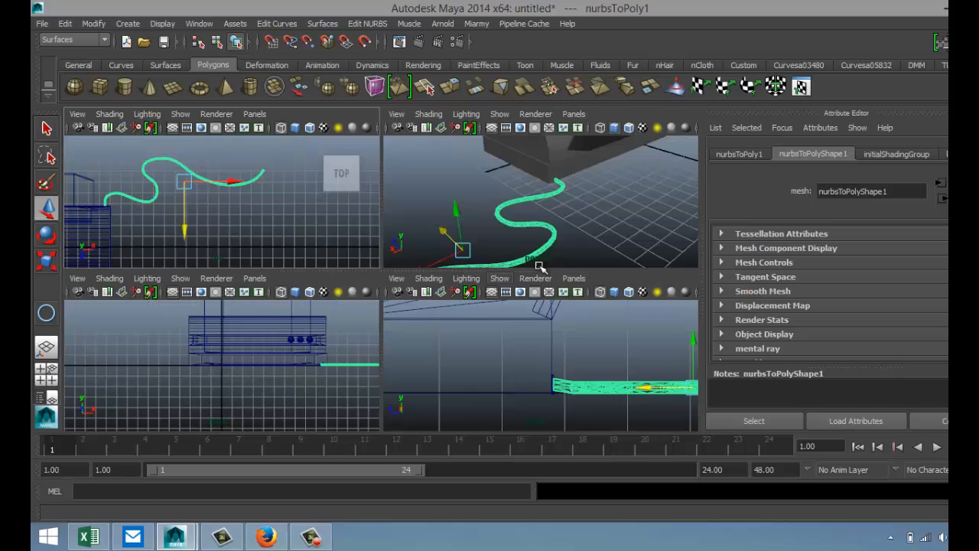
key("space")
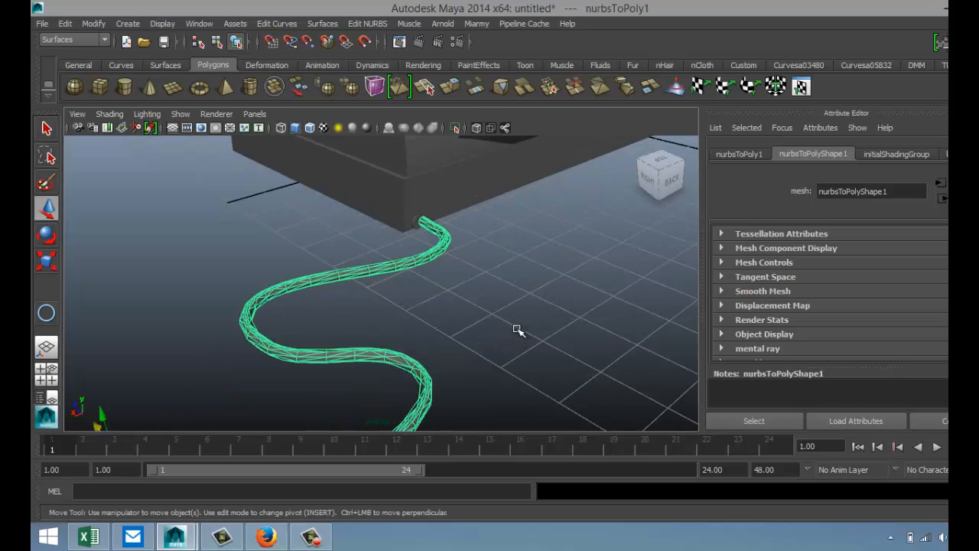
left_click_drag(516, 329, 466, 329, "alt")
left_click_drag(551, 343, 485, 336, "alt")
left_click_drag(532, 299, 395, 385, "alt")
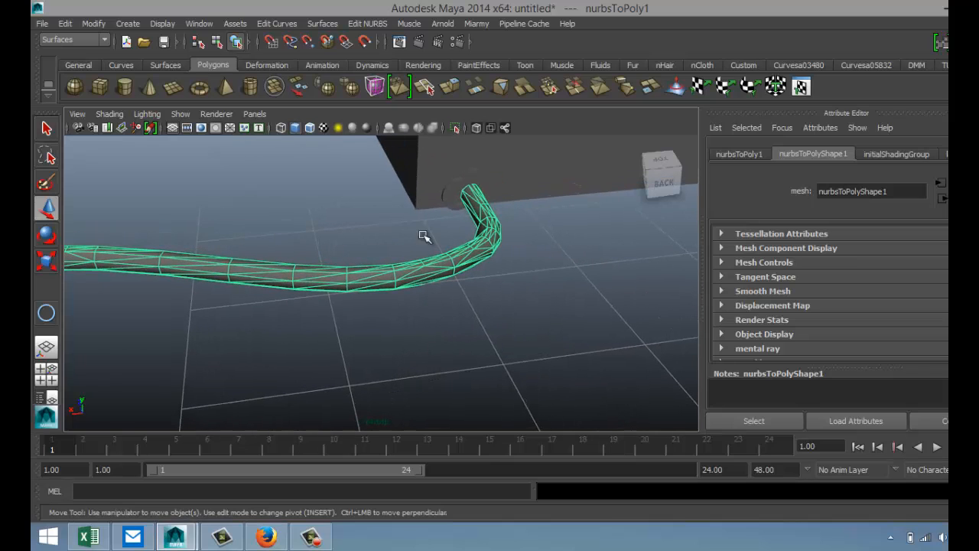
left_click(454, 195)
left_click_drag(416, 199, 424, 198)
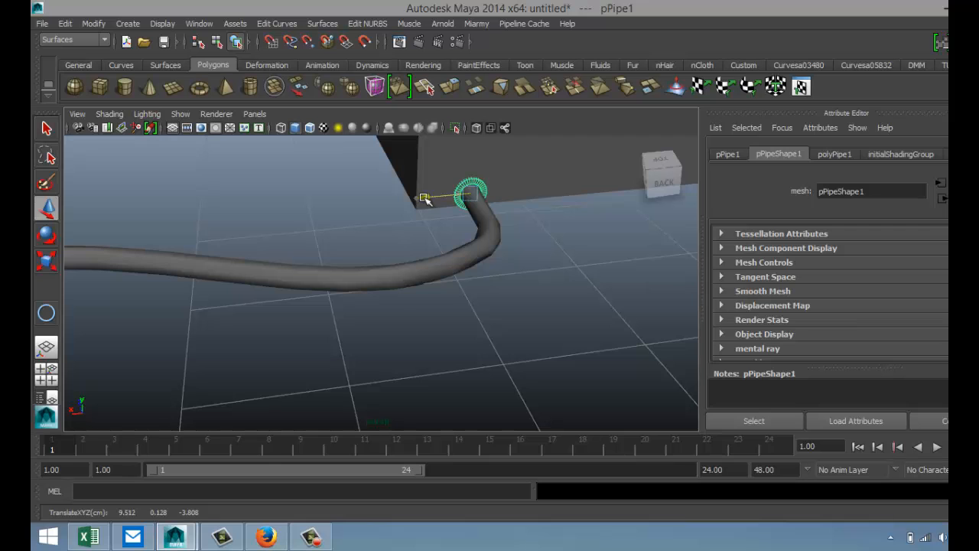
Inspect the attached cable and the whole printer from the back and the front.
scroll(427, 229, "down", 3)
scroll(459, 284, "down", 3)
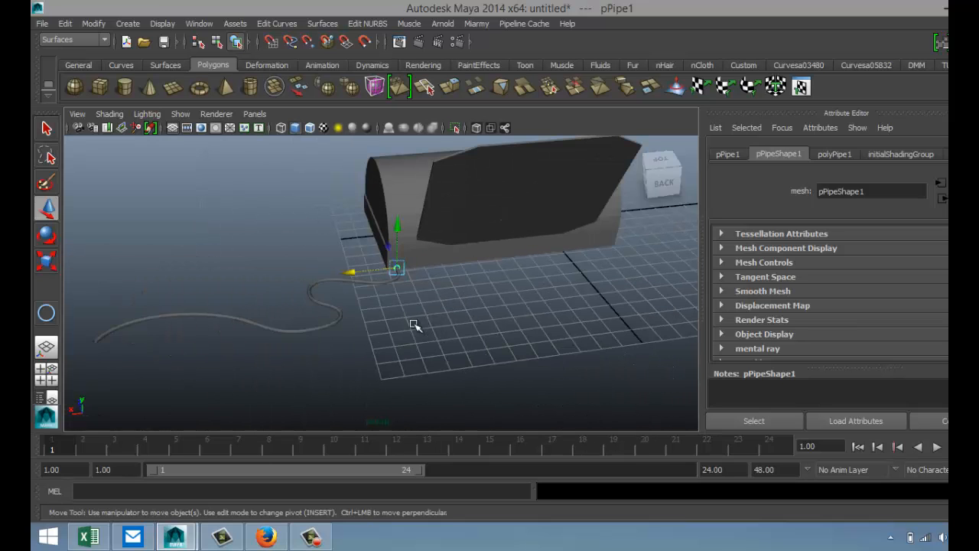
left_click_drag(245, 282, 277, 363, "alt")
left_click_drag(178, 391, 215, 389, "alt")
middle_click_drag(245, 375, 468, 279, "alt")
scroll(454, 315, "down", 4)
left_click_drag(405, 359, 502, 349, "alt")
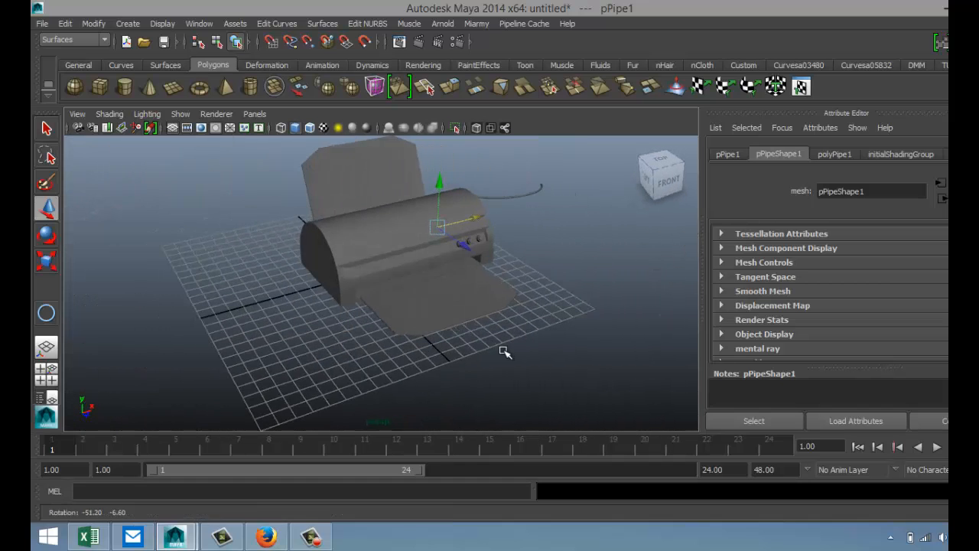
middle_click_drag(492, 353, 454, 400, "alt")
scroll(455, 394, "up", 3)
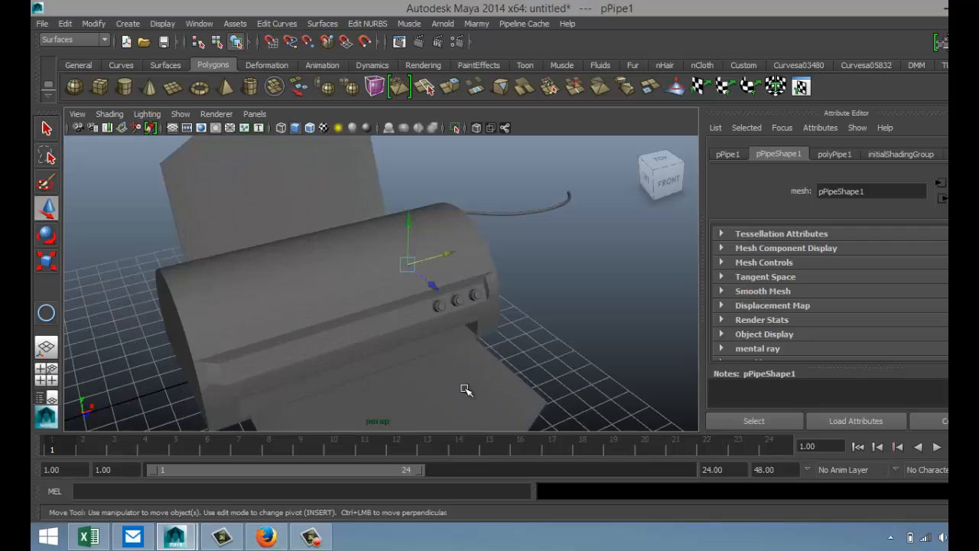
left_click_drag(497, 372, 440, 367, "alt")
Select the printer's rounded body, frame it in the top view and switch to the Polygons menu set.
left_click(318, 287)
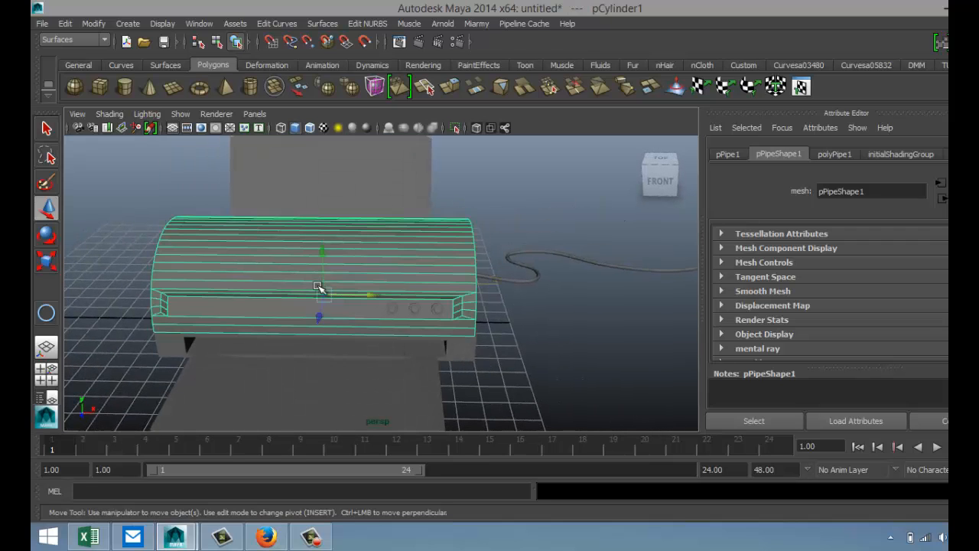
scroll(317, 319, "up", 5)
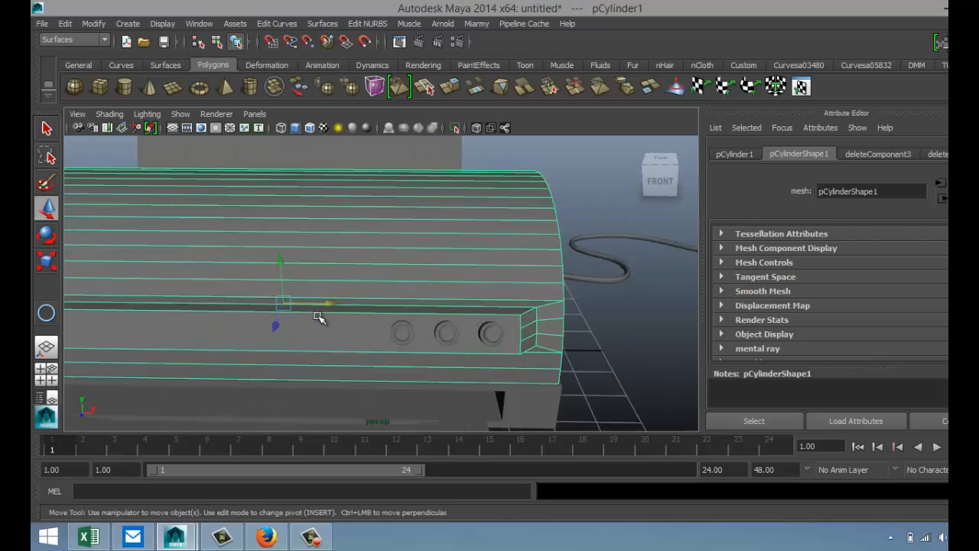
left_click_drag(255, 315, 359, 330, "alt")
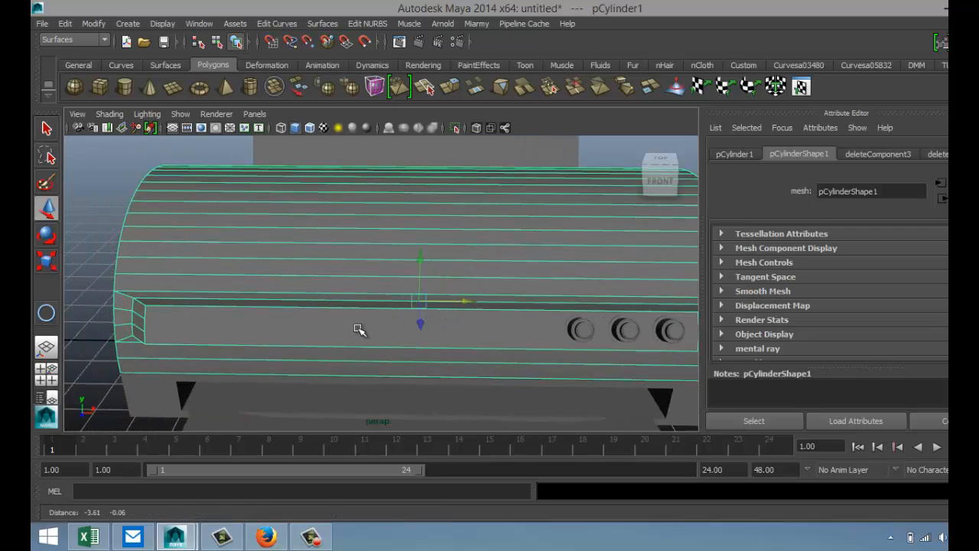
left_click(46, 375)
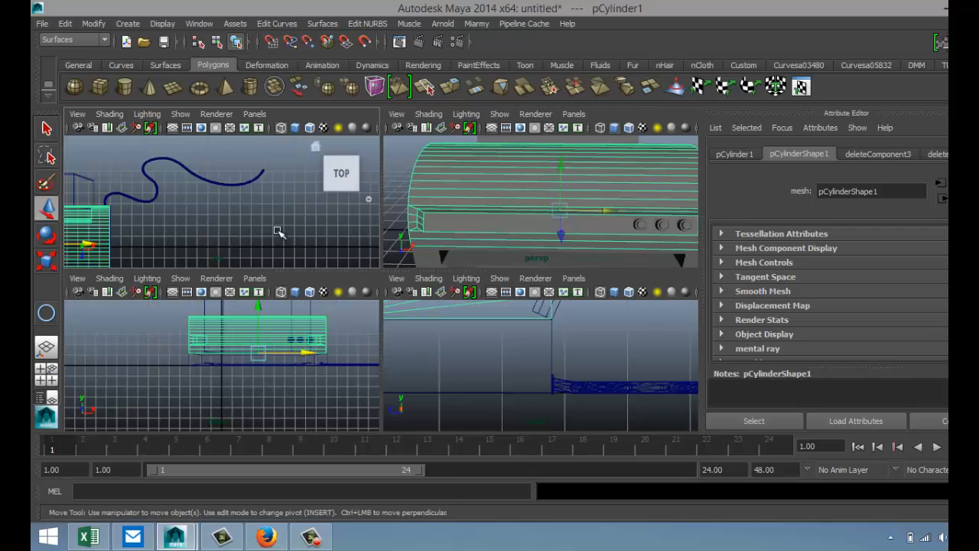
key("space")
scroll(291, 275, "down", 2)
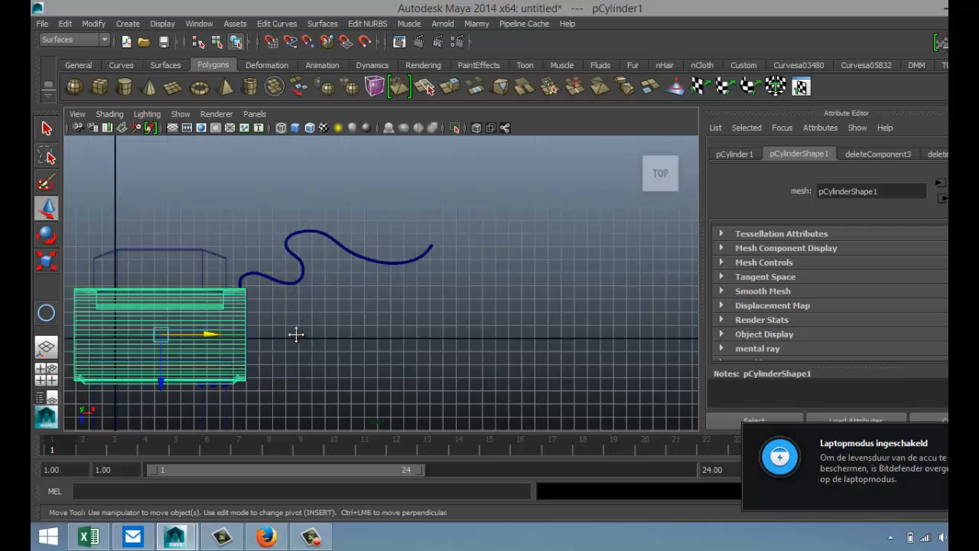
middle_click_drag(296, 334, 492, 284, "alt")
scroll(486, 319, "up", 4)
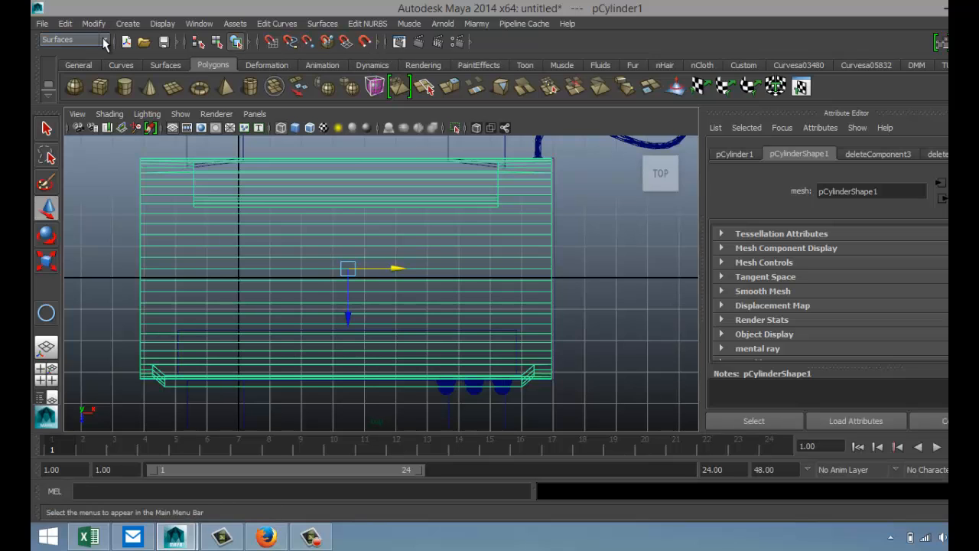
left_click(105, 43)
left_click(58, 61)
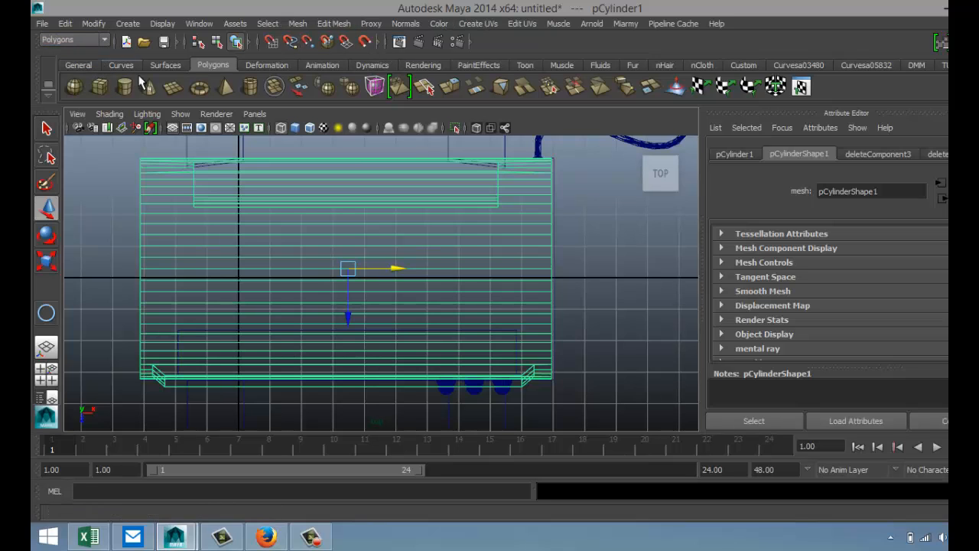
Insert two edge loops across the rounded body in the top view, one on each side of its middle.
left_click(337, 23)
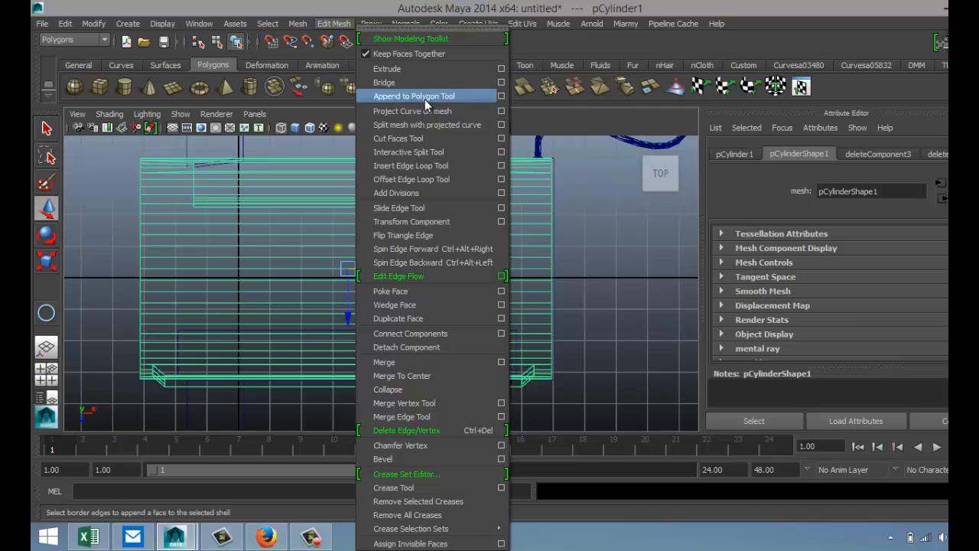
left_click(429, 165)
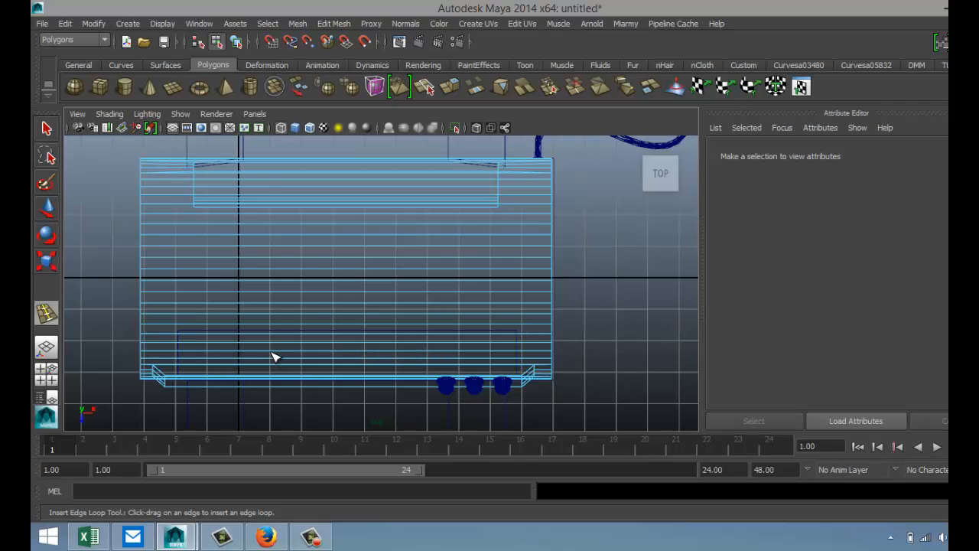
left_click_drag(273, 356, 271, 358)
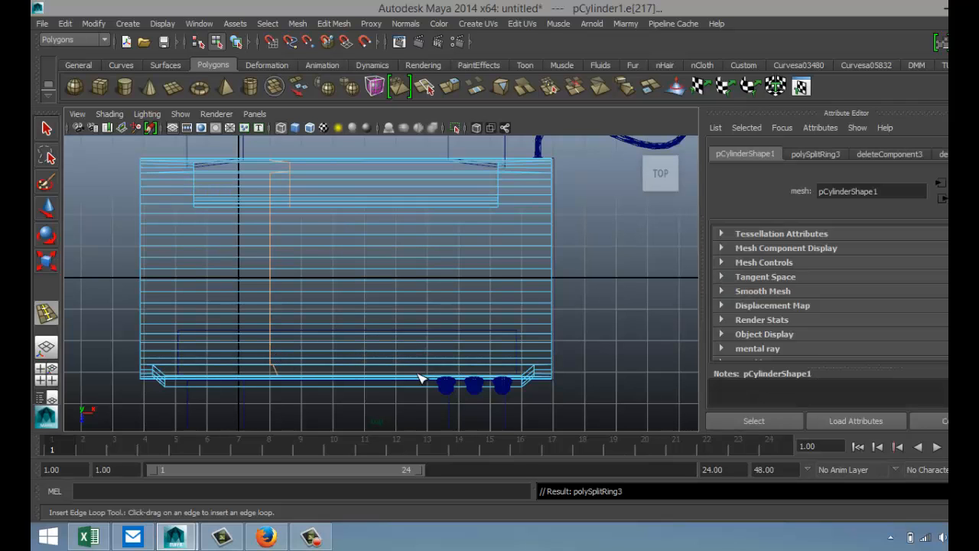
left_click_drag(428, 347, 429, 348)
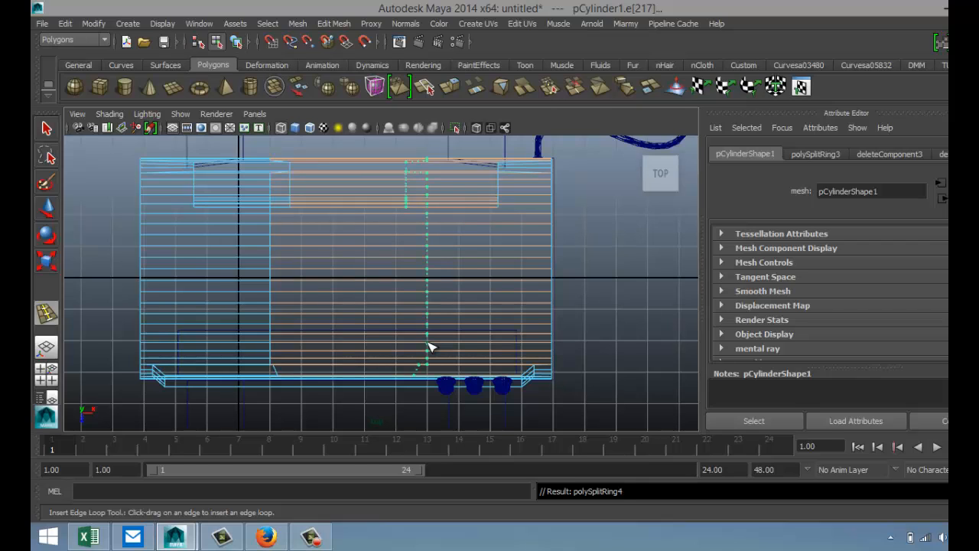
key("q")
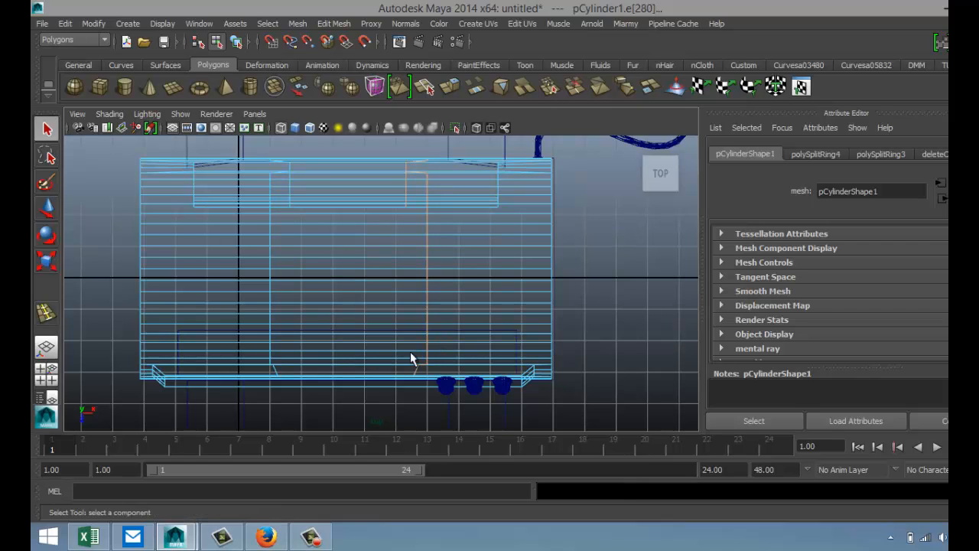
In the perspective view, delete the three faces between the new loops just above the printer's front panel.
left_click(46, 373)
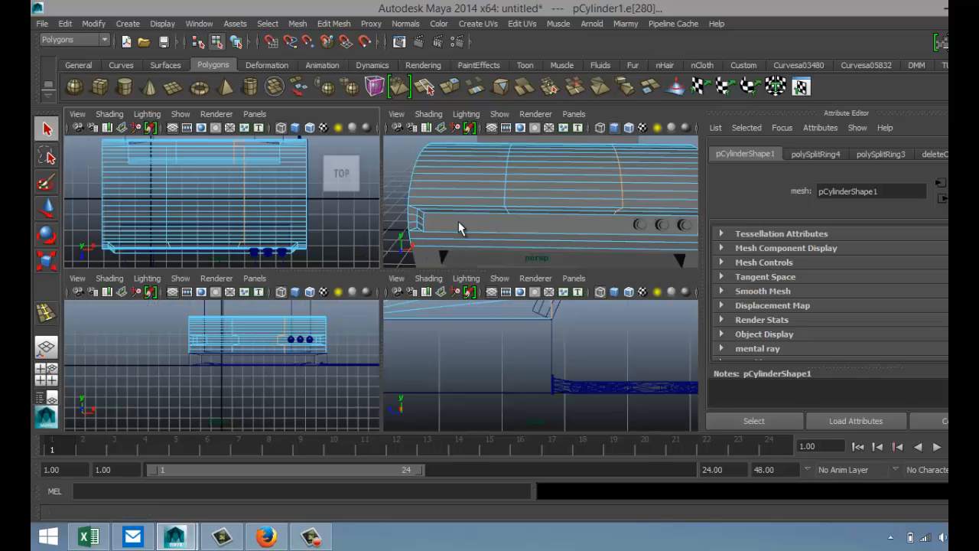
key("space")
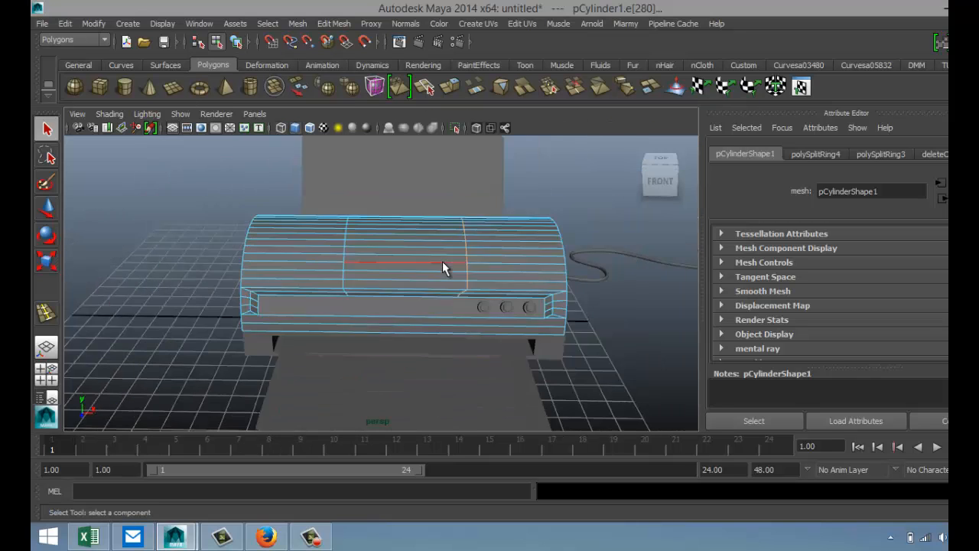
mouse_move(534, 331)
left_mouse_down("alt")
mouse_move(535, 383)
mouse_move(527, 328)
mouse_move(527, 339)
left_mouse_up("alt")
scroll(522, 354, "up", 3)
scroll(520, 355, "up", 3)
middle_click_drag(518, 357, 448, 357, "alt")
left_click_drag(448, 356, 453, 345, "alt")
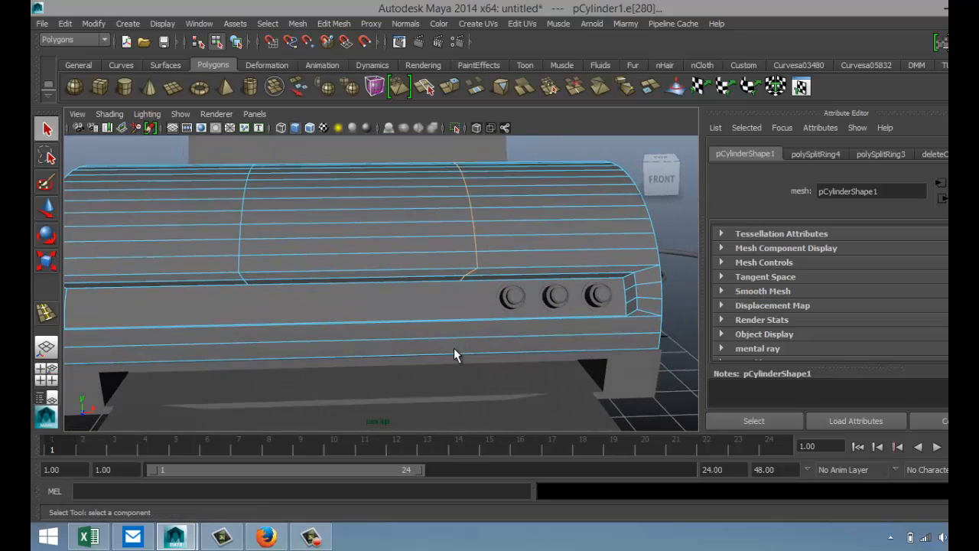
scroll(453, 347, "up", 3)
right_click_drag(387, 267, 396, 255)
left_click(382, 276)
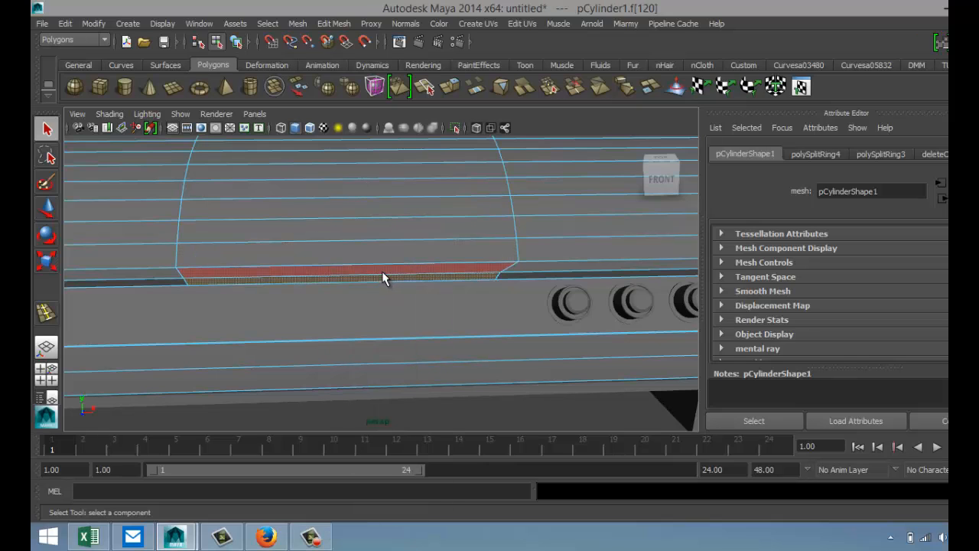
left_click(382, 270, "shift")
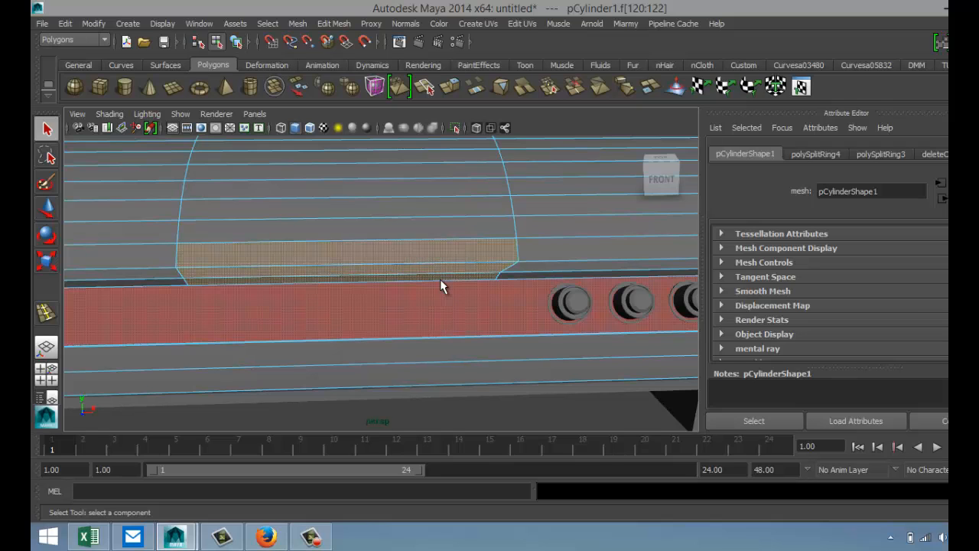
key("Delete")
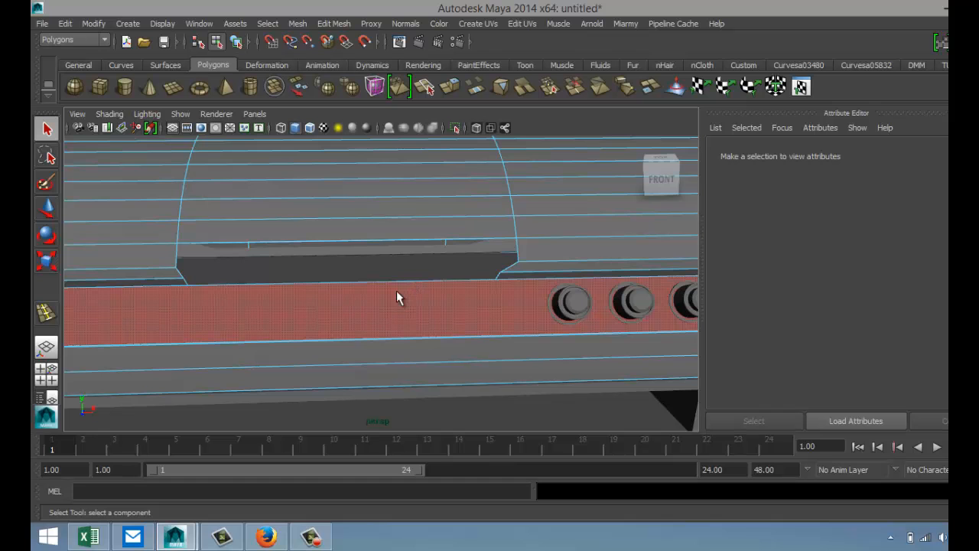
Insert two more edge loops in the body's middle section, running up from the opening's upper edge.
scroll(389, 295, "down", 5)
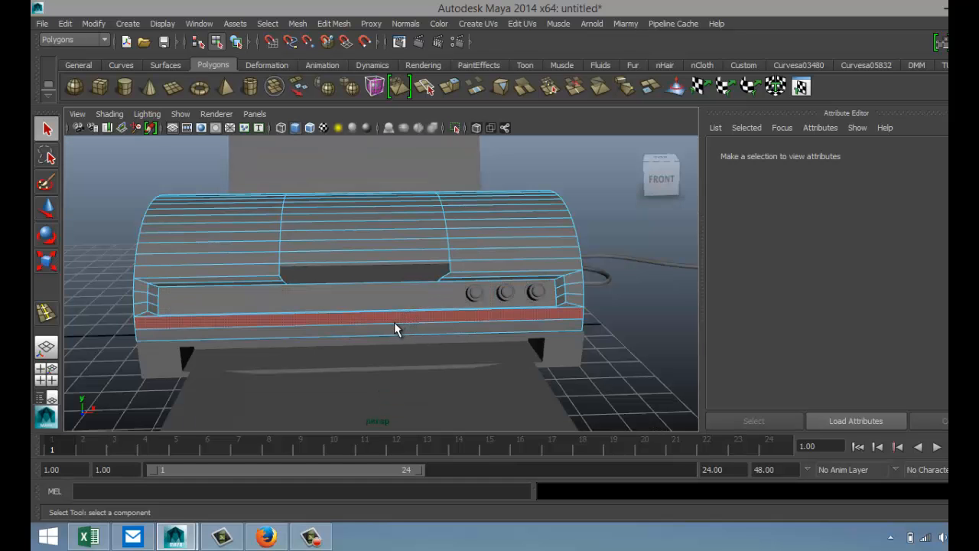
mouse_move(394, 322)
left_mouse_down("alt")
mouse_move(380, 345)
mouse_move(413, 310)
mouse_move(406, 332)
mouse_move(385, 335)
left_mouse_up("alt")
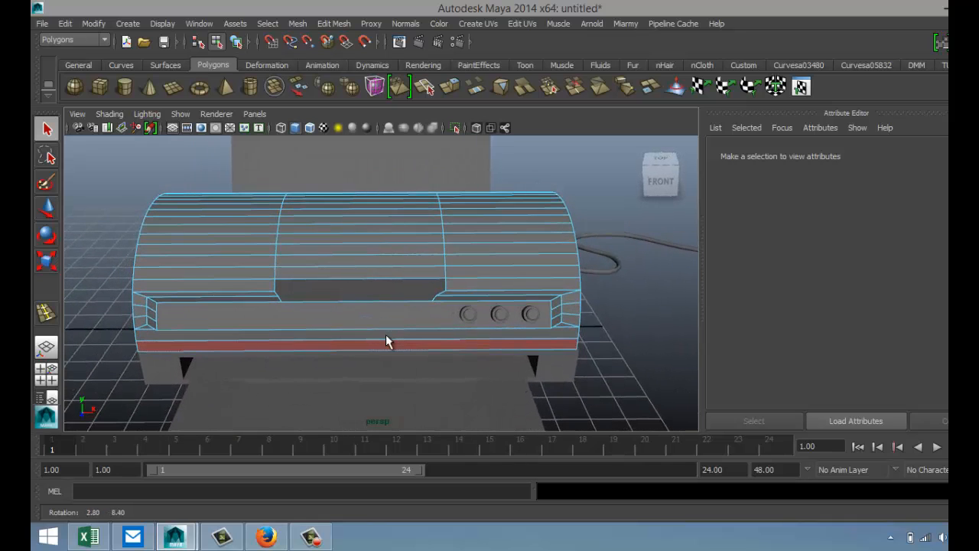
left_click(333, 24)
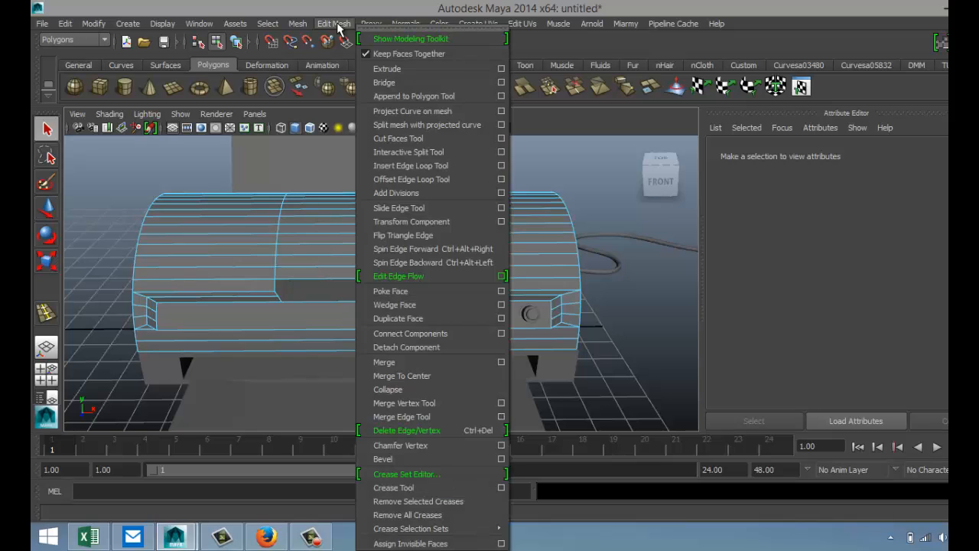
left_click(425, 166)
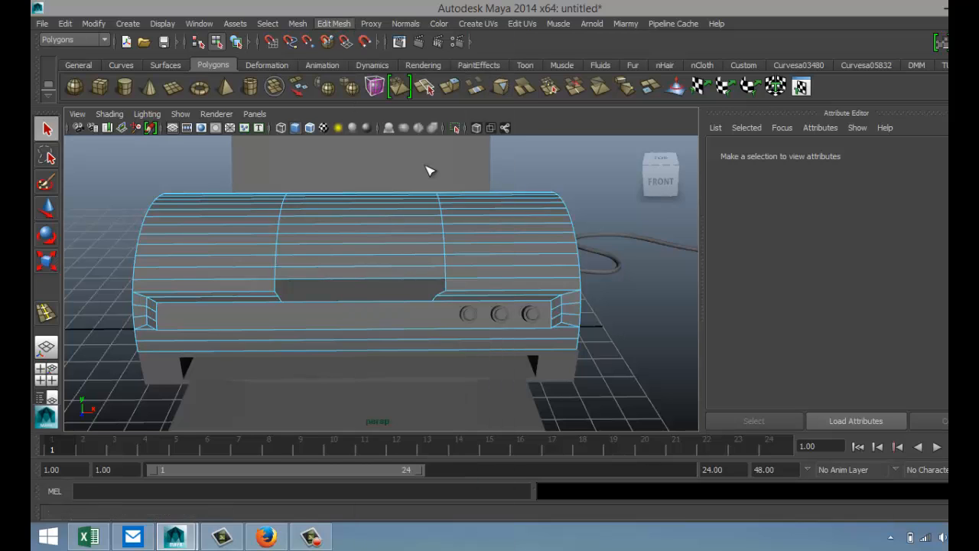
left_click(377, 279)
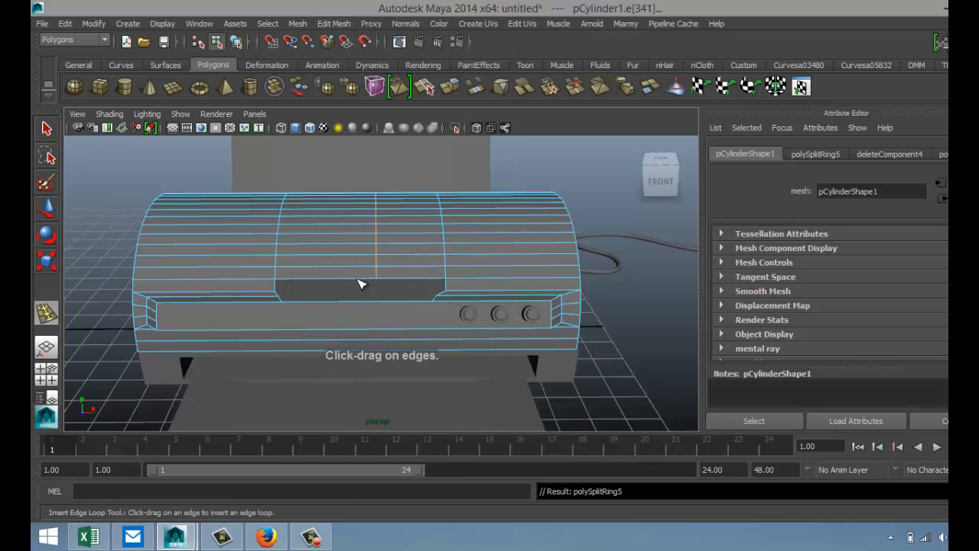
left_click(342, 285)
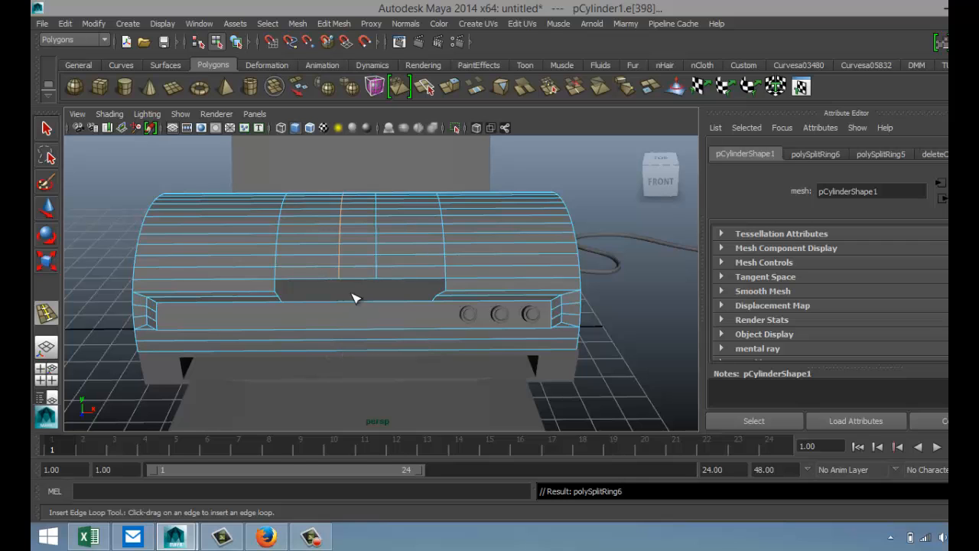
key("q")
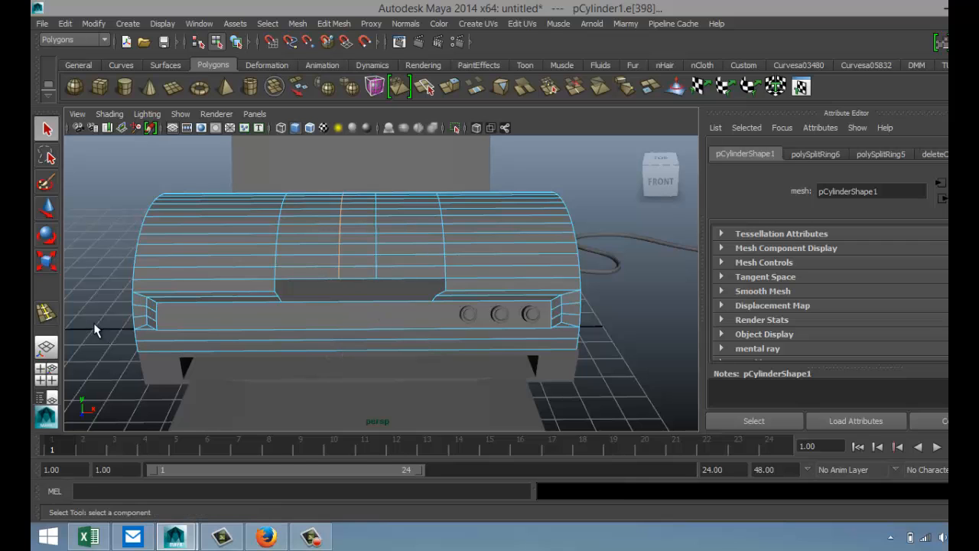
left_click(45, 375)
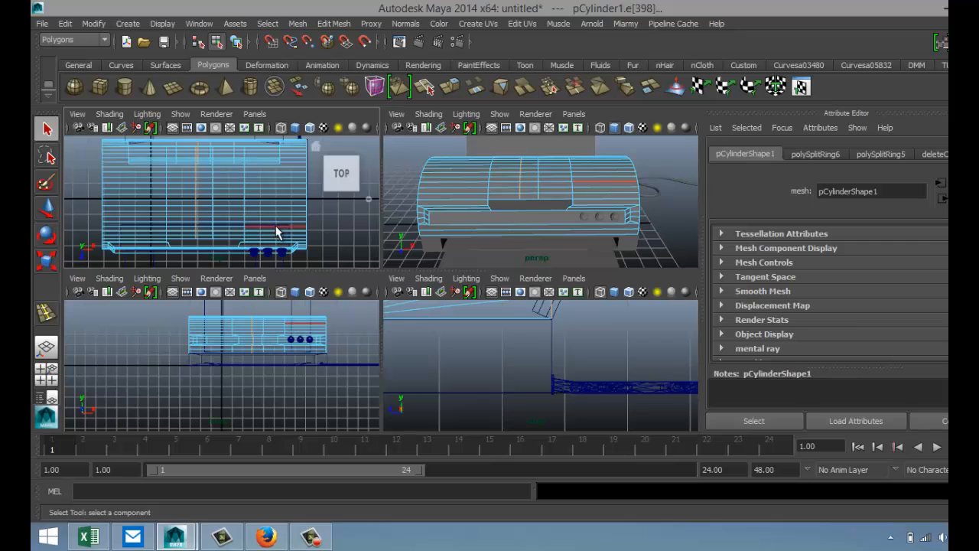
key("space")
scroll(398, 308, "down", 3)
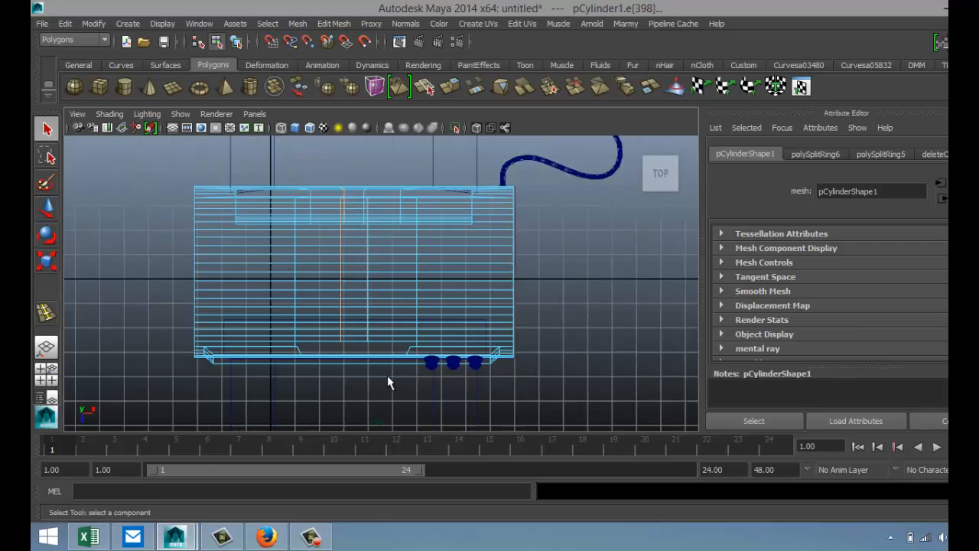
scroll(384, 380, "up", 3)
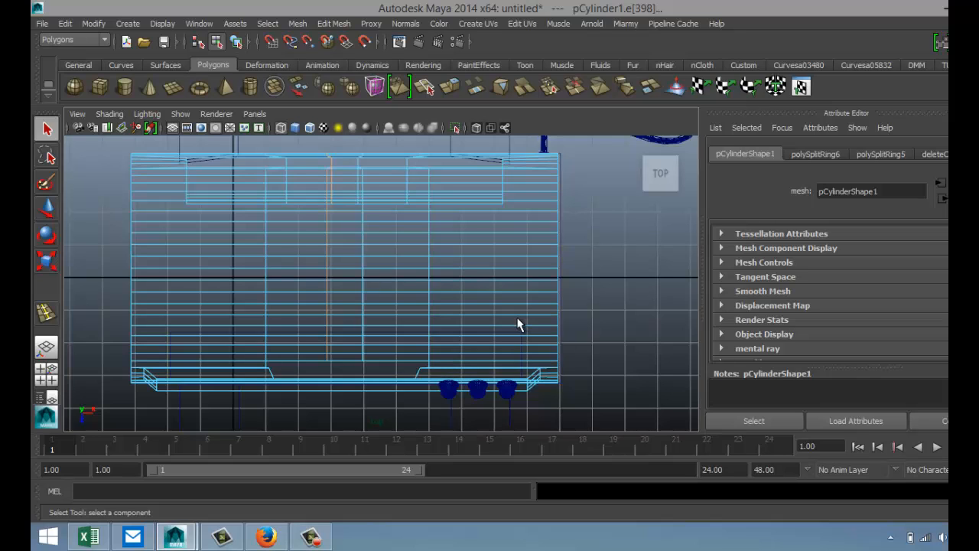
left_click(46, 373)
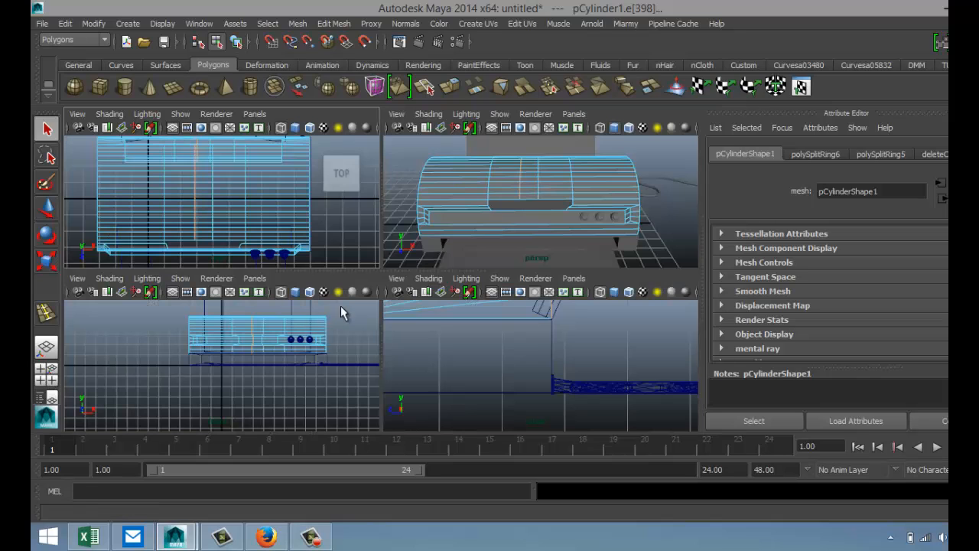
key("space")
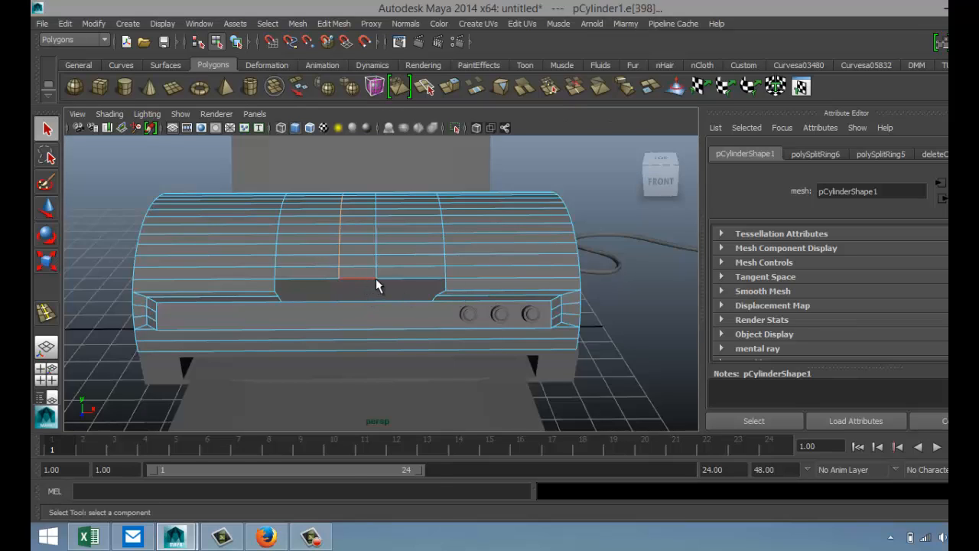
Select the two middle vertices on the opening's upper edge and move them up and in depth, to about Y 3.38 and Z 2.43.
mouse_move(375, 278)
right_mouse_down()
mouse_move(371, 255)
mouse_move(329, 222)
mouse_move(387, 290)
right_mouse_up()
left_click_drag(332, 274, 400, 306)
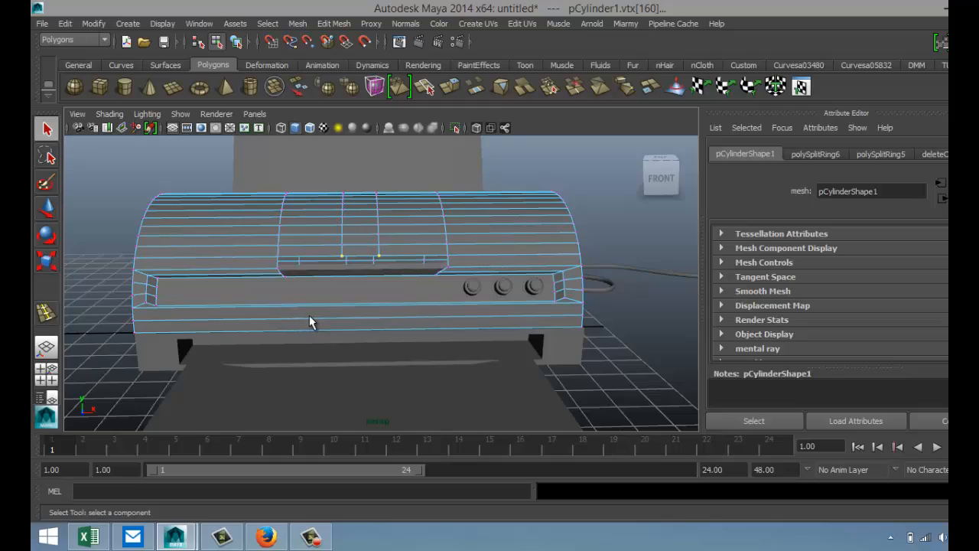
key("4")
scroll(355, 337, "up", 4)
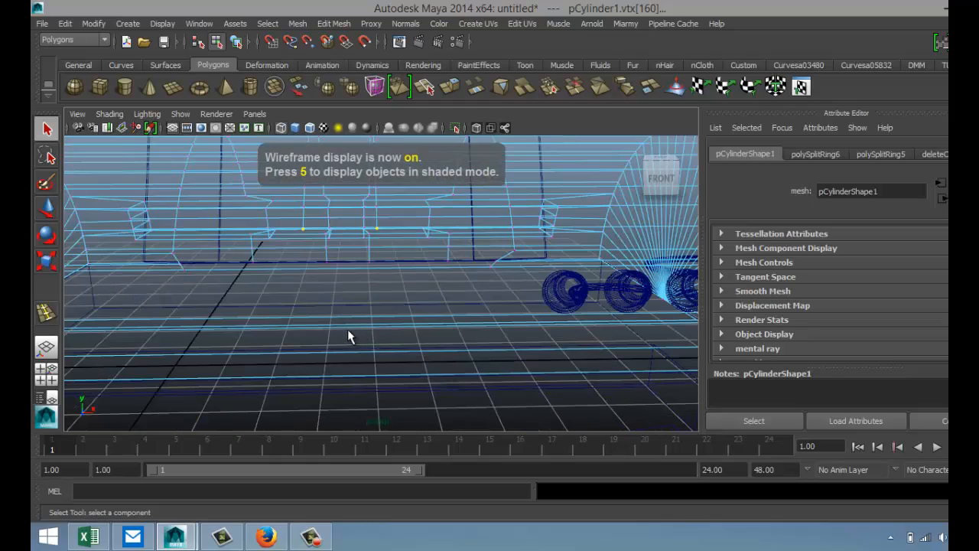
mouse_move(302, 314)
left_mouse_down("alt")
mouse_move(323, 284)
mouse_move(297, 295)
mouse_move(304, 329)
left_mouse_up("alt")
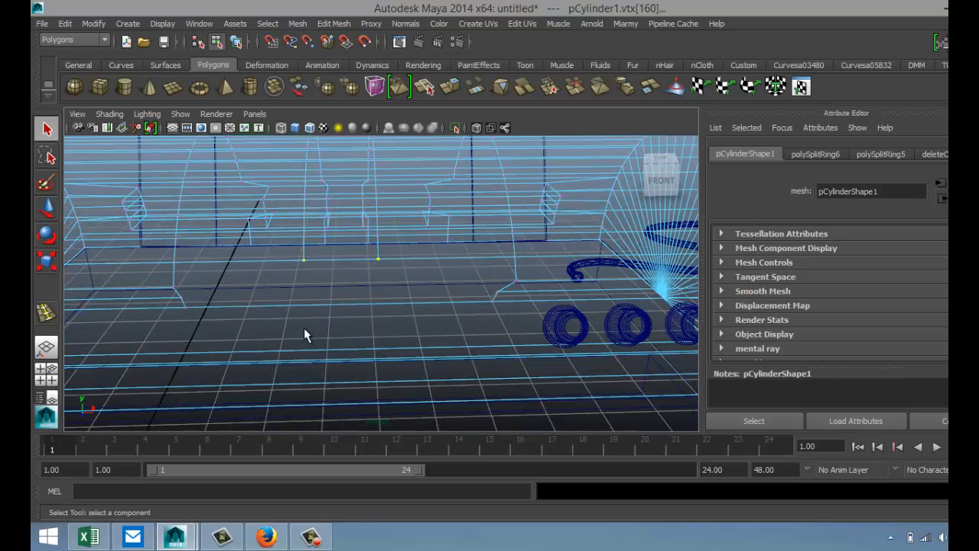
key("w")
left_click(341, 256)
left_click_drag(339, 218, 341, 269)
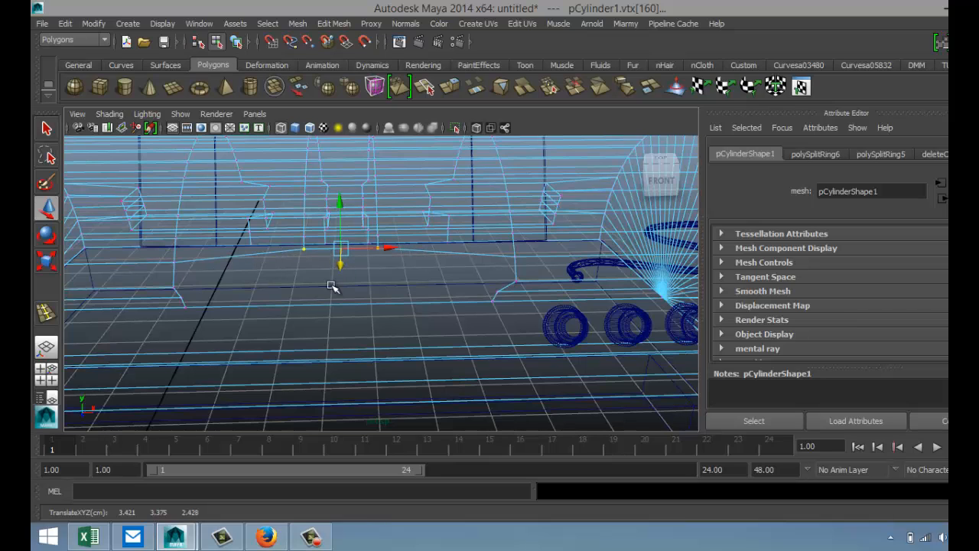
Scale the two outer vertices of the opening's upper edge slightly inward along X.
left_click(175, 267)
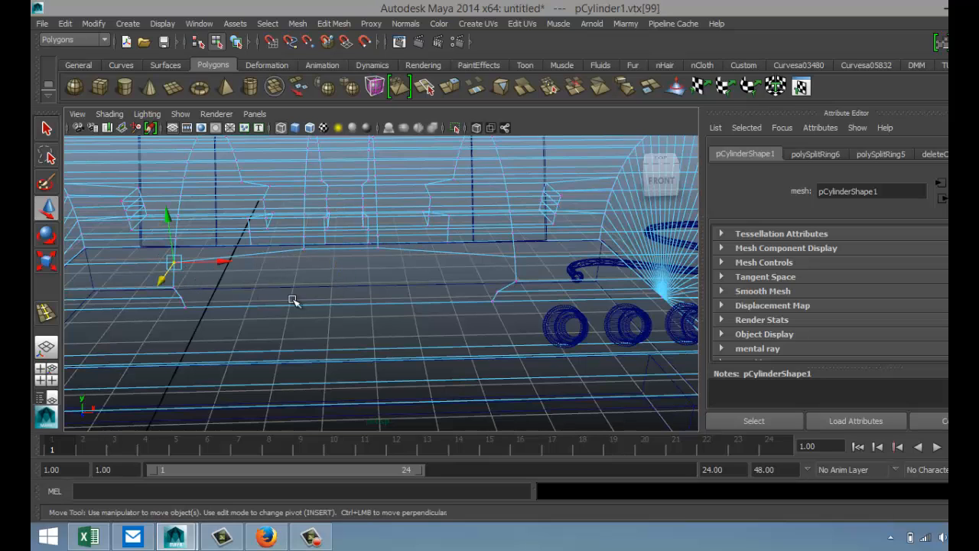
left_click(514, 258, "shift")
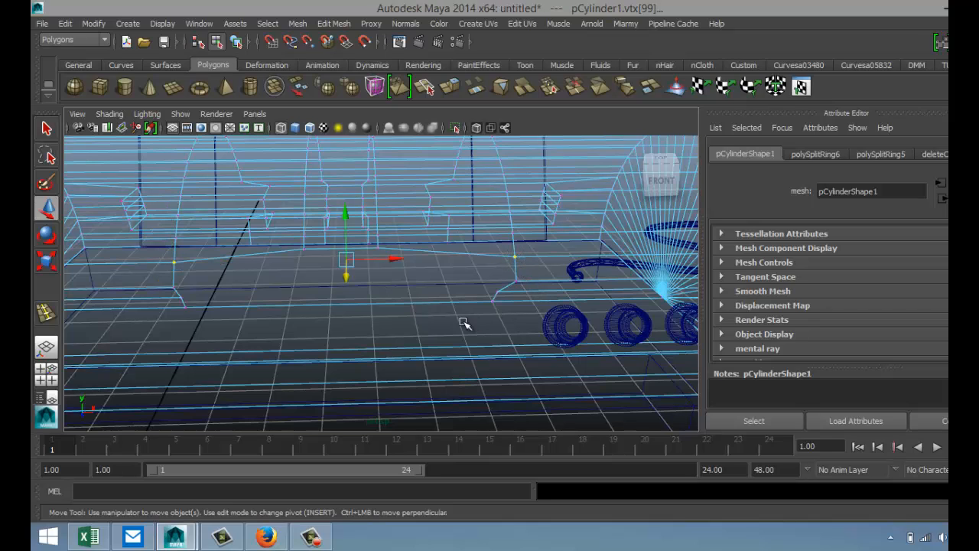
key("r")
left_click_drag(280, 263, 287, 264)
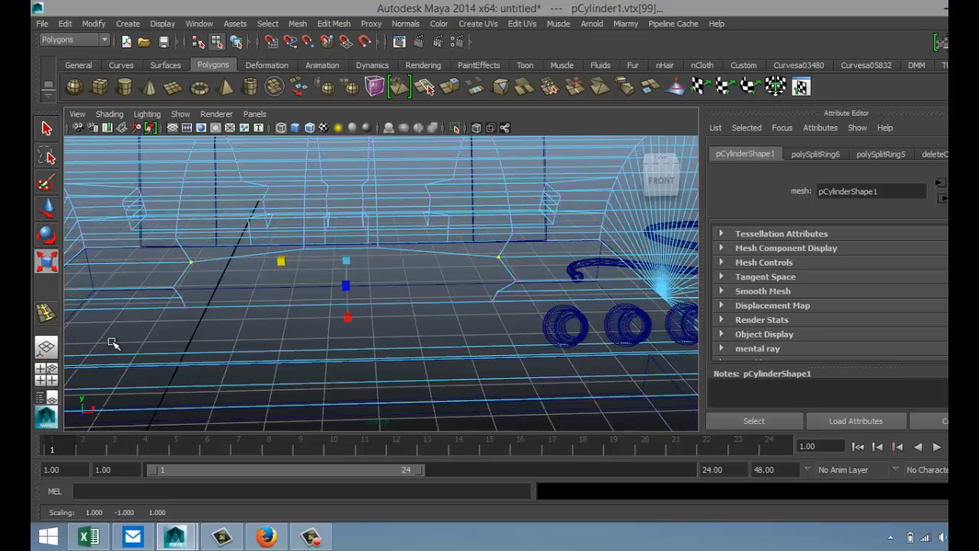
Return to shaded display and scale the opening's two lower side vertices slightly inward along X.
key("5")
scroll(114, 348, "down", 3)
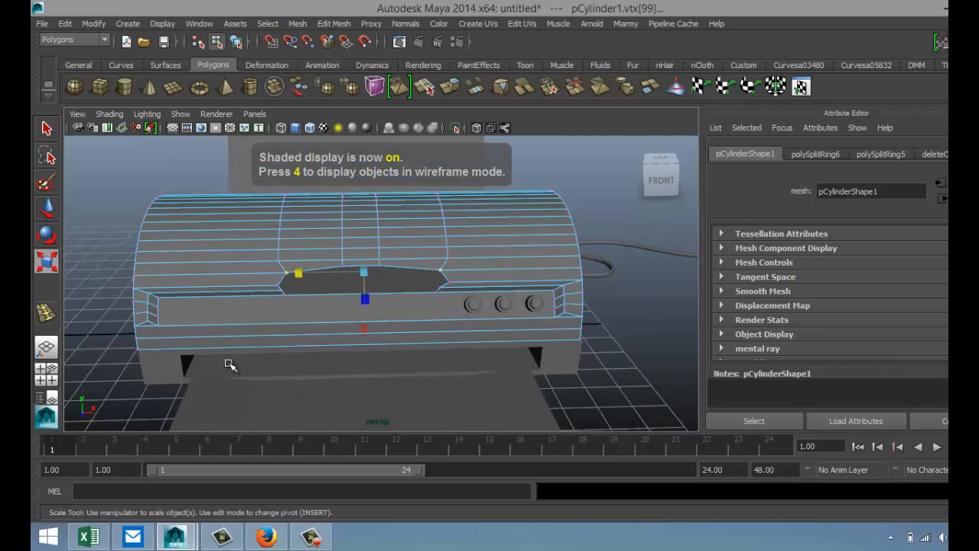
scroll(353, 369, "up", 2)
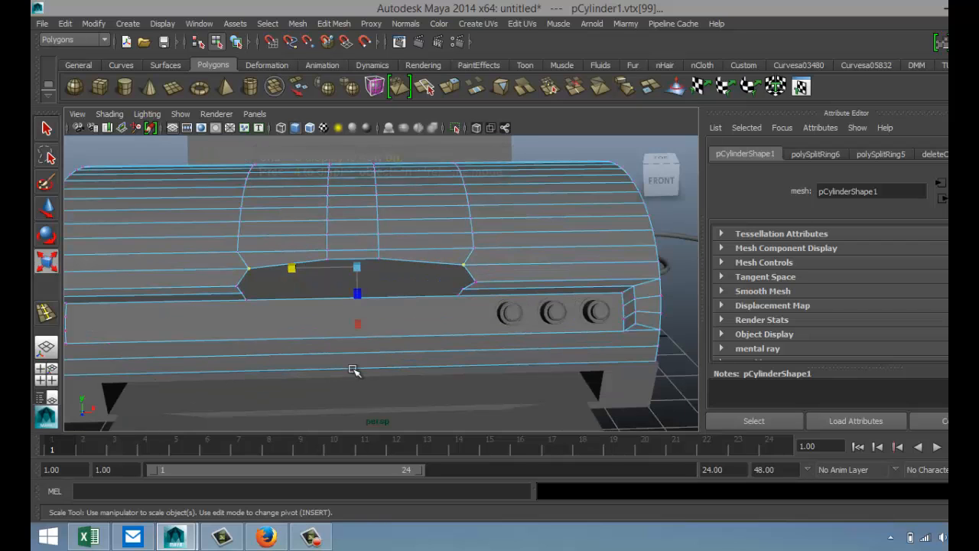
left_click(240, 289)
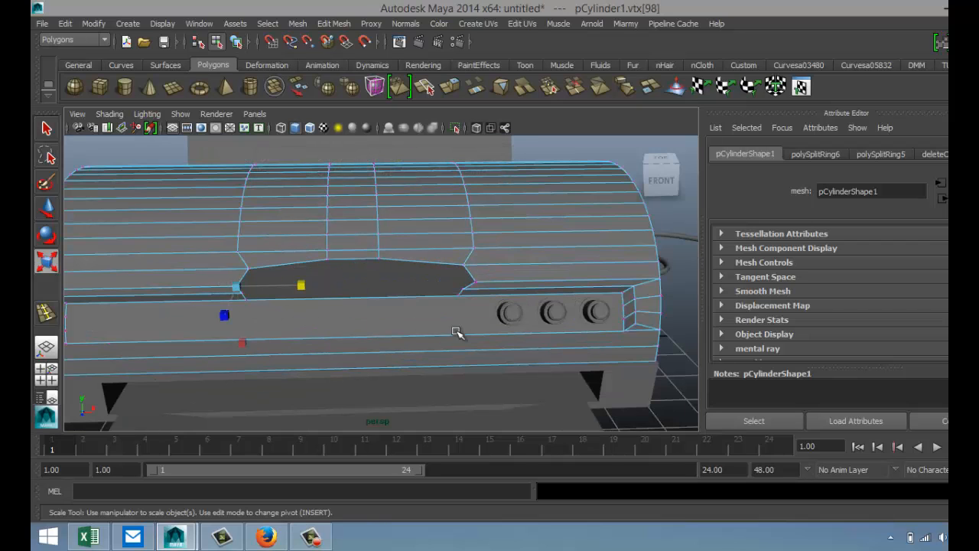
left_click(477, 286, "shift")
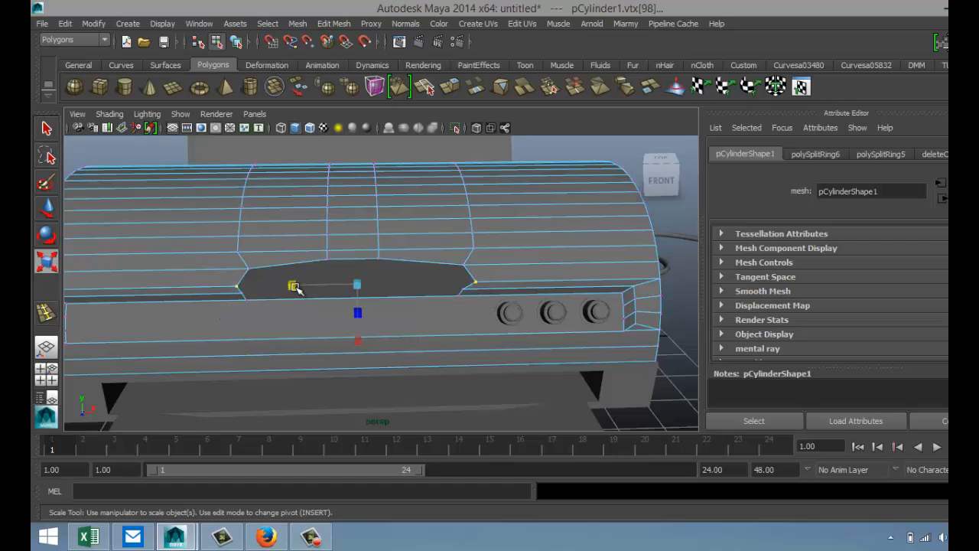
left_click_drag(292, 283, 297, 285)
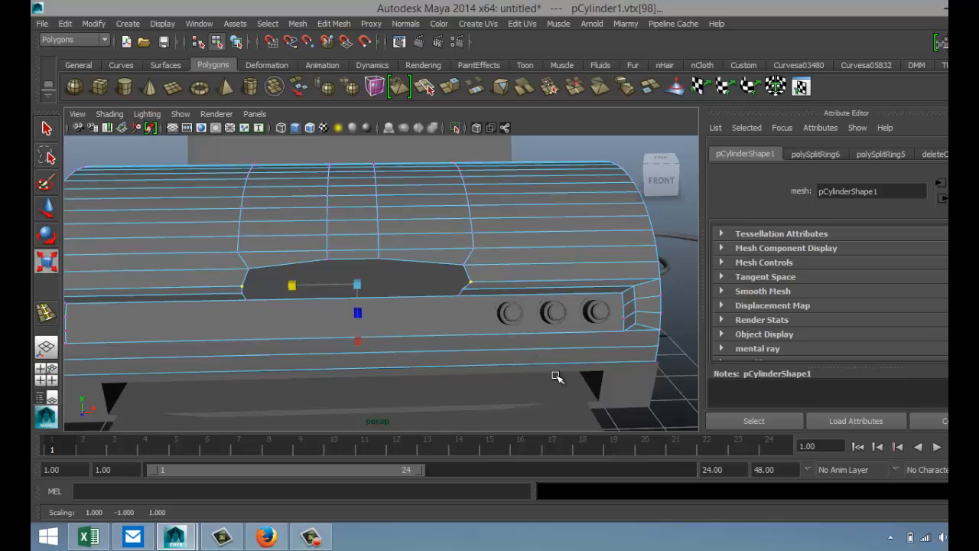
Switch the printer's rounded body from vertex to object selection and assign it a new Phong E material.
scroll(582, 377, "down", 5)
left_click(617, 338)
scroll(544, 358, "up", 3)
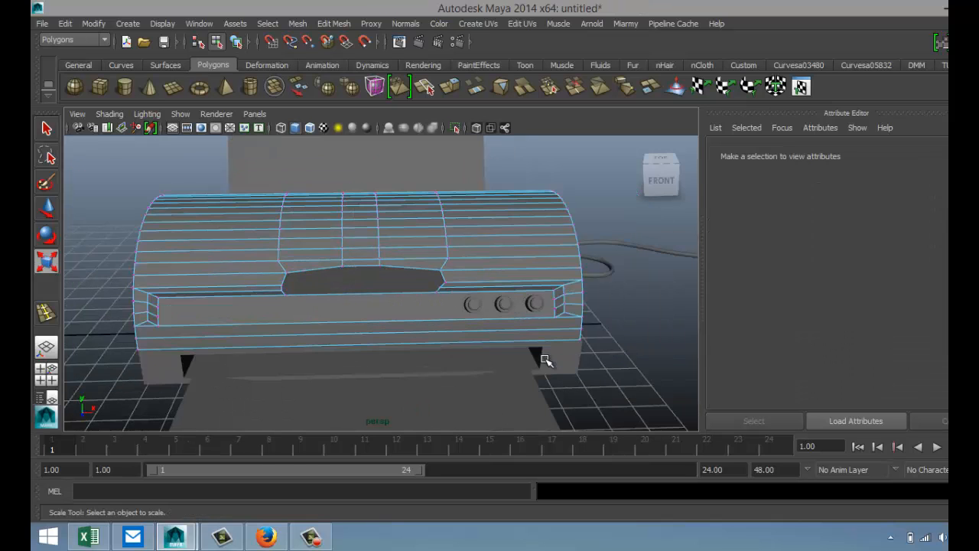
left_click_drag(481, 407, 483, 363, "alt")
scroll(506, 369, "up", 2)
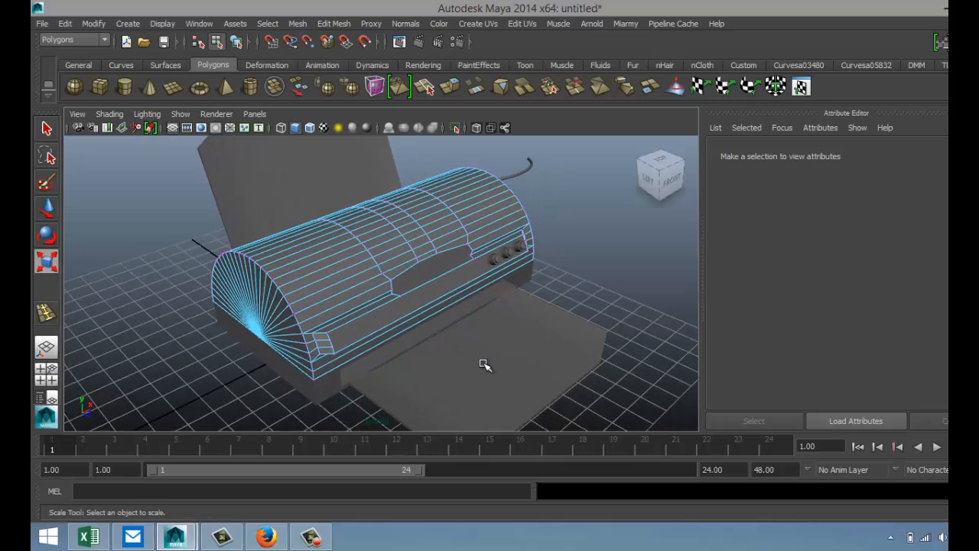
right_click_drag(362, 244, 422, 218)
left_click(423, 226)
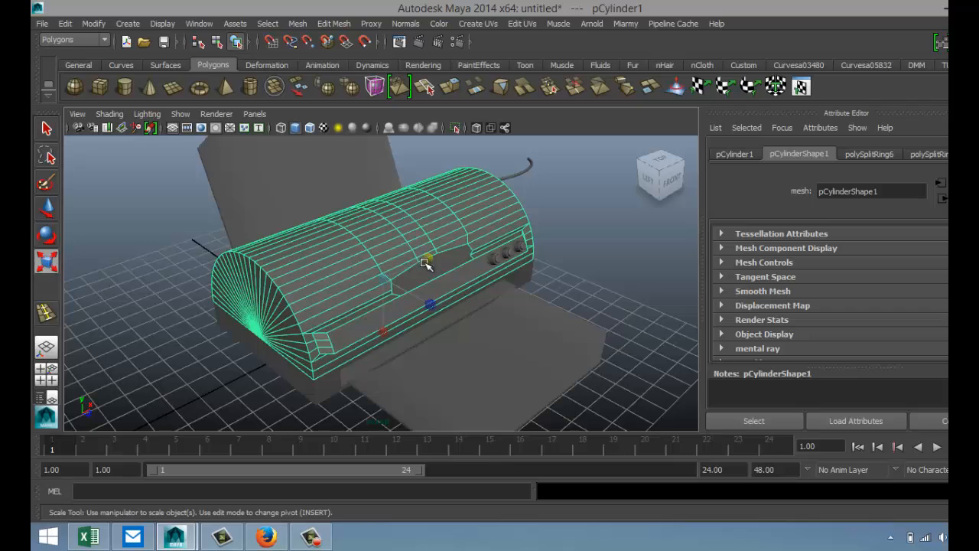
right_click_drag(444, 221, 476, 487)
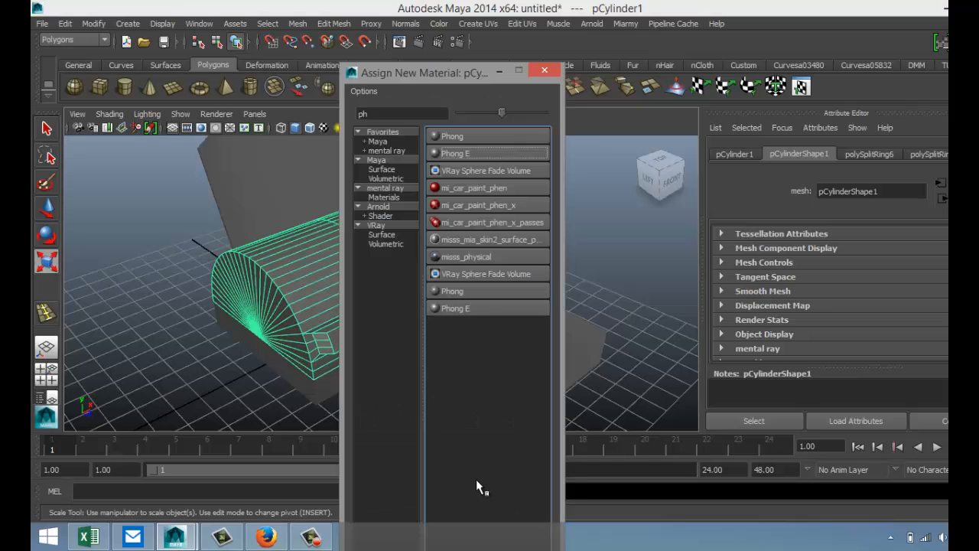
left_click(471, 153)
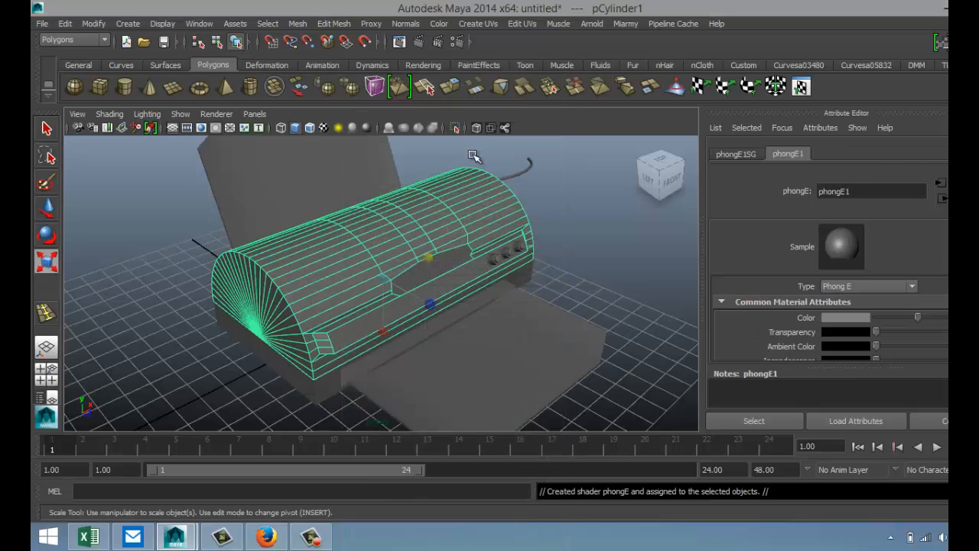
Set the Phong E material's color to the medium blue from the color history and raise its transparency slightly.
left_click(851, 320)
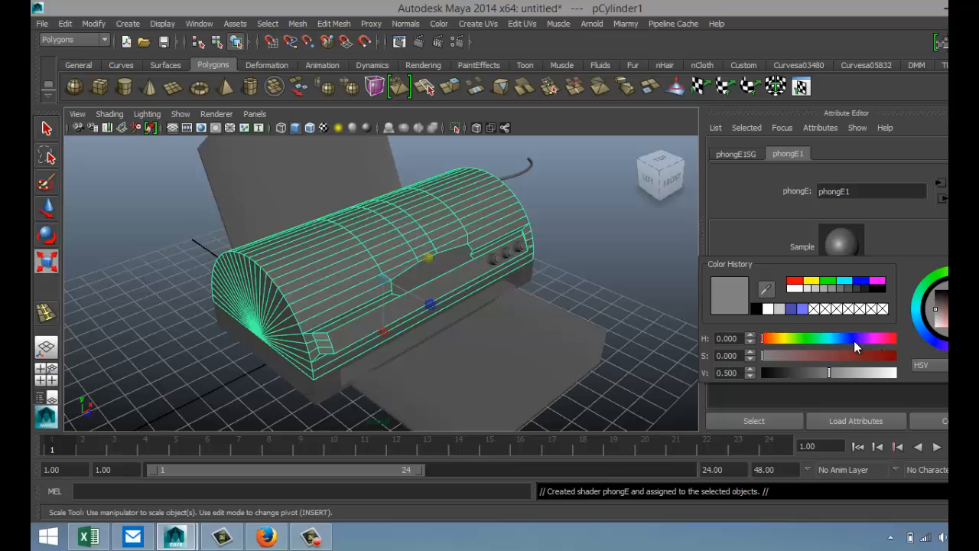
left_click_drag(862, 340, 857, 343)
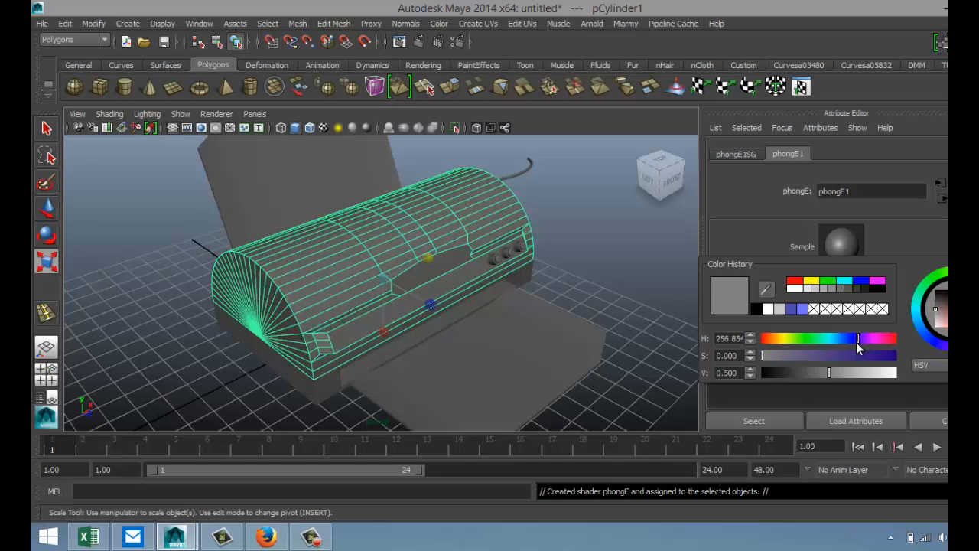
left_click(792, 308)
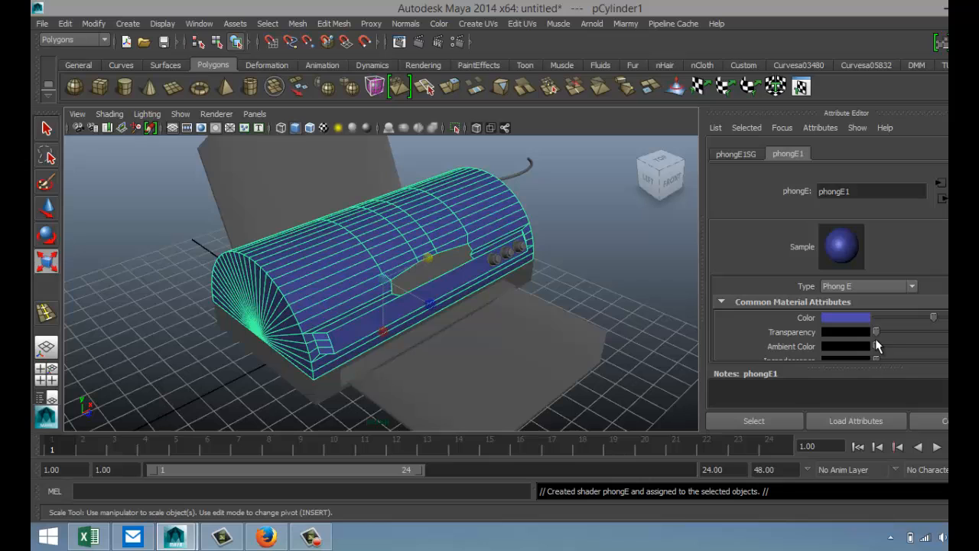
left_click_drag(875, 331, 899, 340)
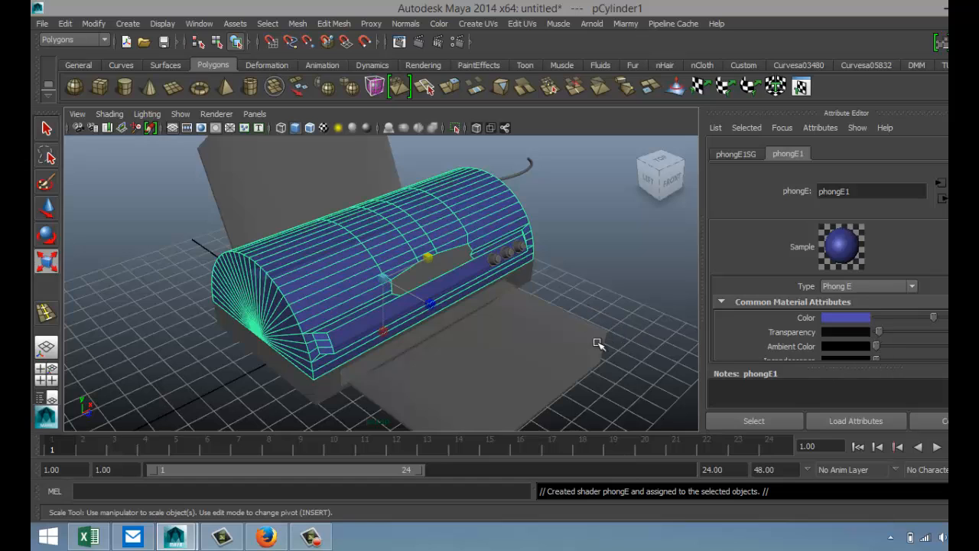
Select the printer's base, front tray and rear paper support together and assign them a new Lambert material.
left_click(317, 395)
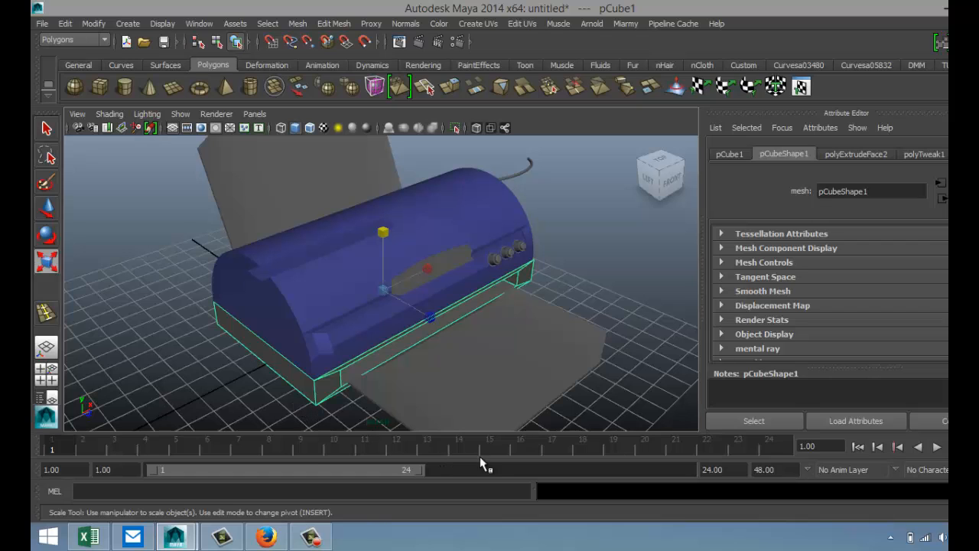
left_click(452, 398)
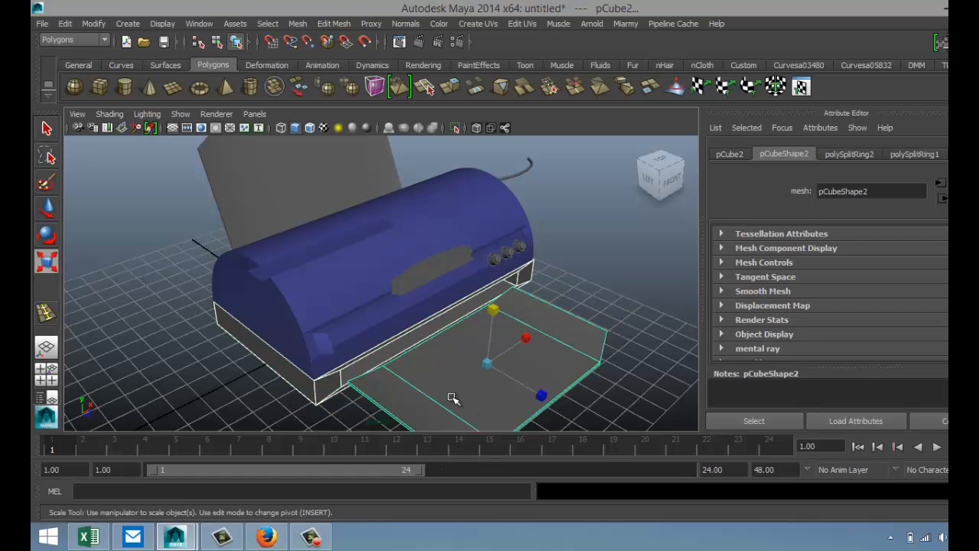
left_click(242, 191)
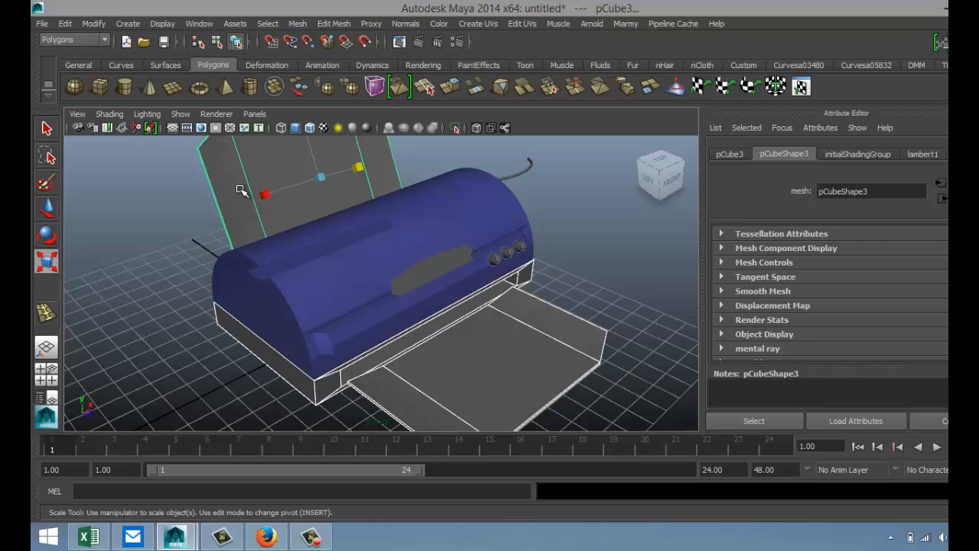
right_click_drag(243, 199, 271, 464)
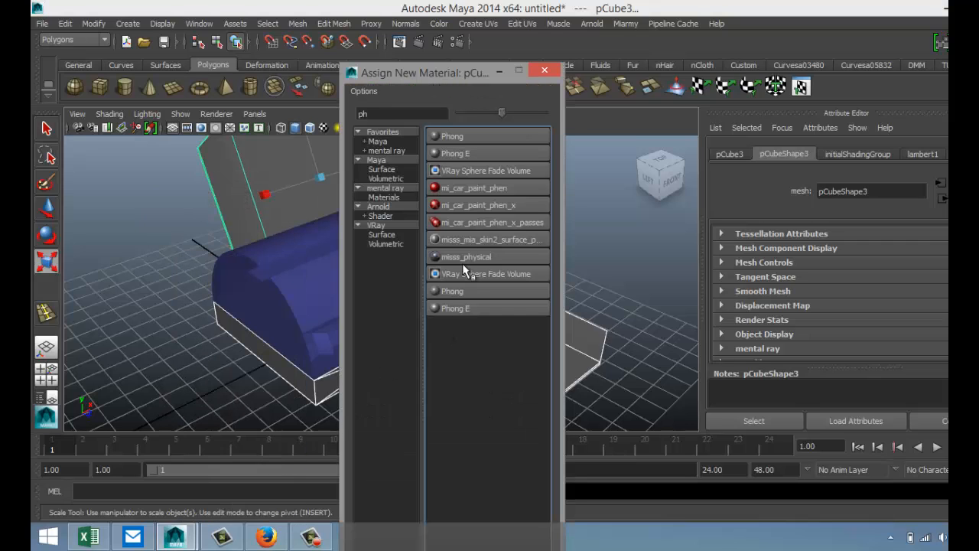
left_click_drag(379, 114, 291, 118)
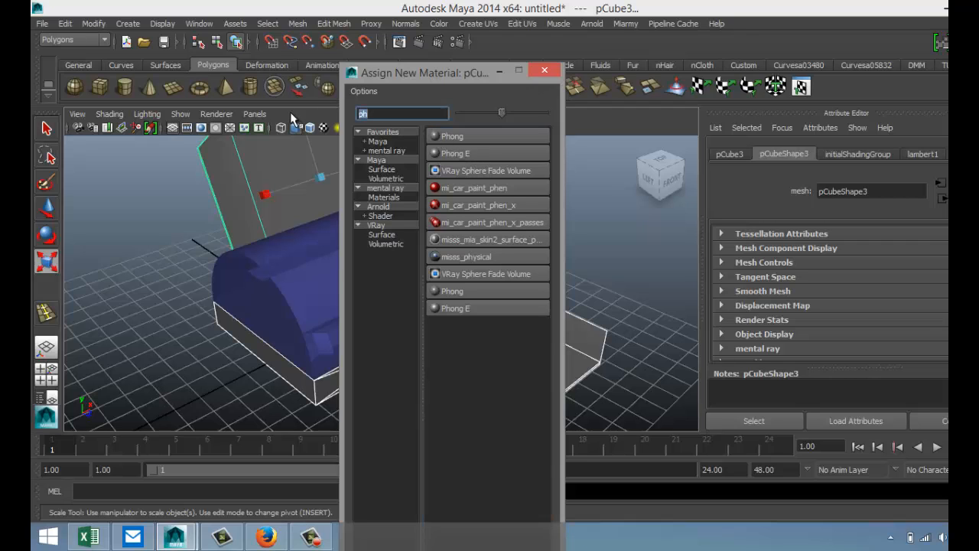
type("la")
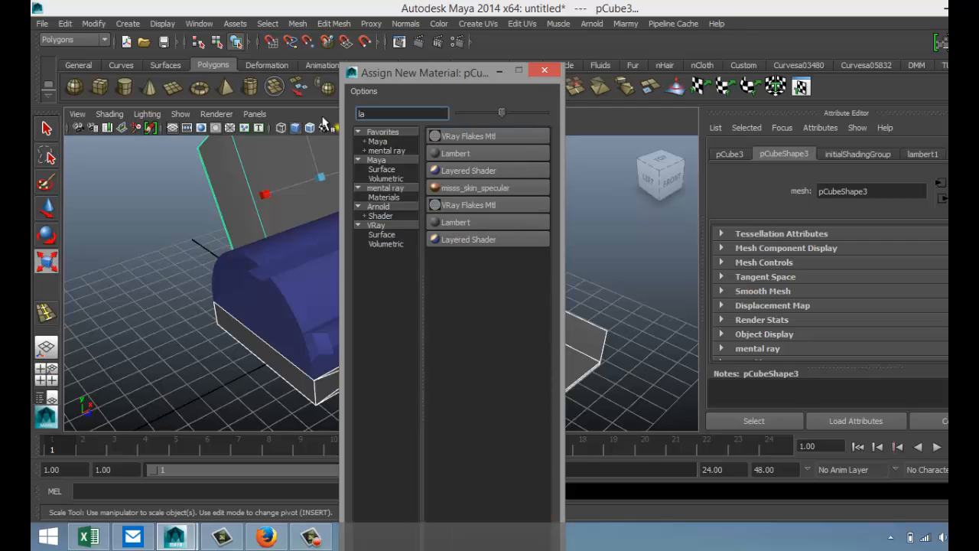
left_click(490, 158)
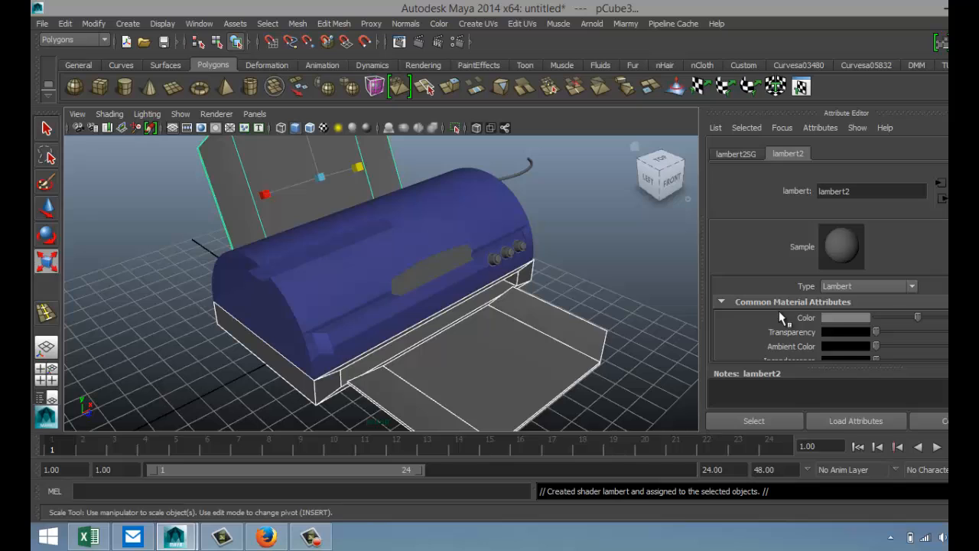
Set the Lambert material's color to light gray with a value of 0.890 and clear the selection.
left_click(835, 319)
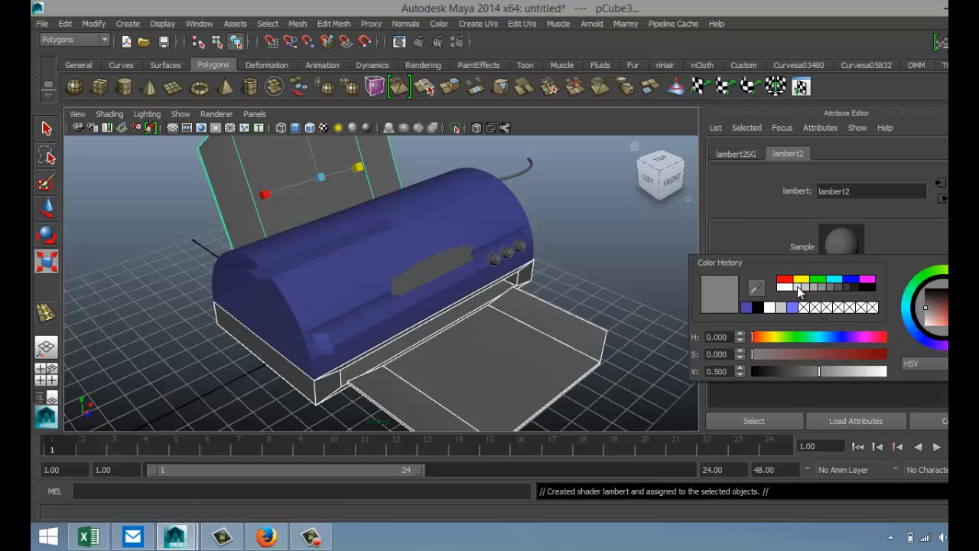
left_click(799, 288)
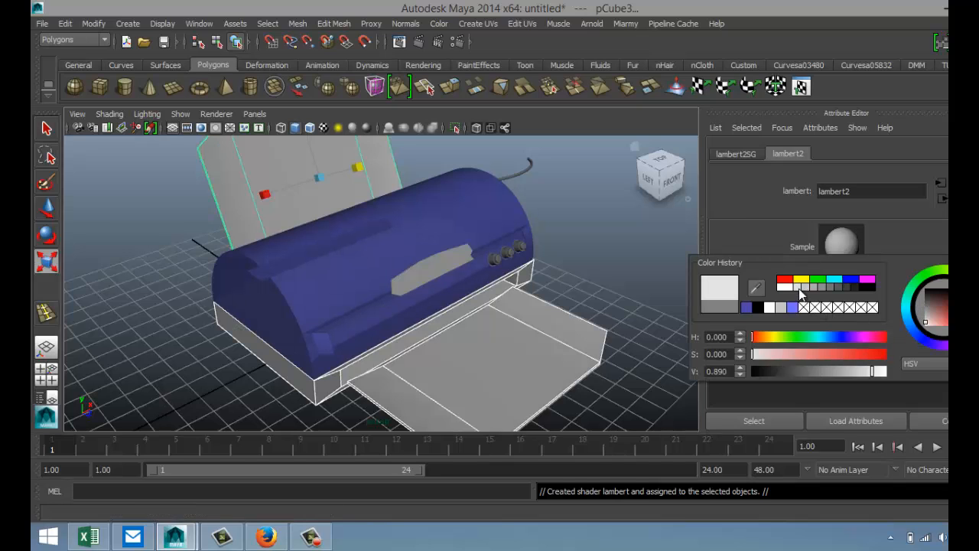
left_click_drag(586, 304, 569, 298, "alt")
left_click(600, 289)
Switch the blue body to edge selection and select the border edges on the opening's upper middle, upper right and left side.
scroll(515, 307, "up", 7)
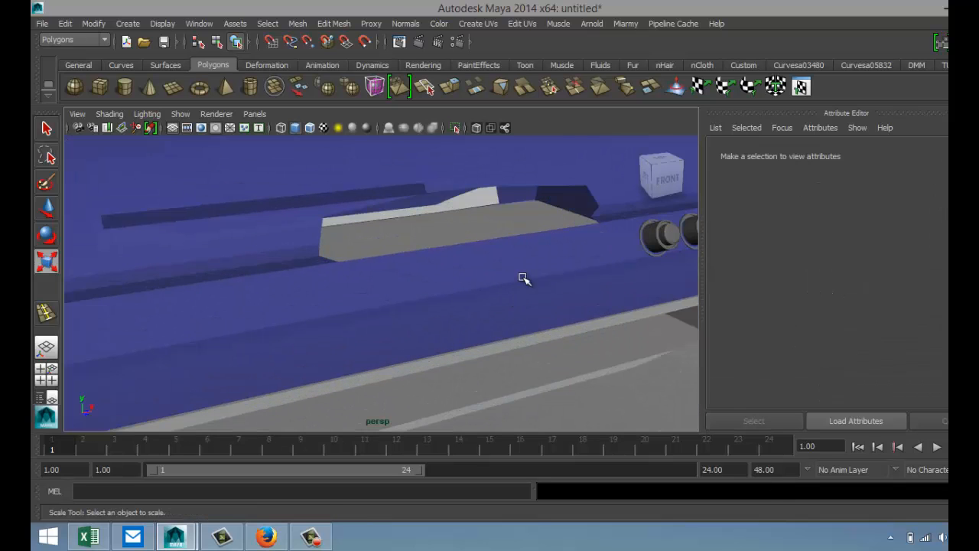
left_click_drag(516, 283, 492, 286, "alt")
key("r")
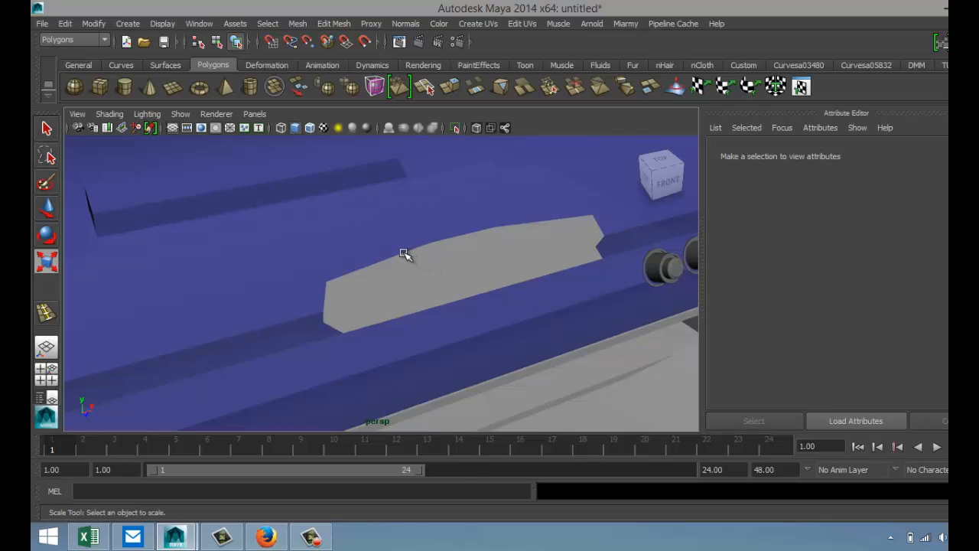
right_click_drag(406, 254, 402, 190)
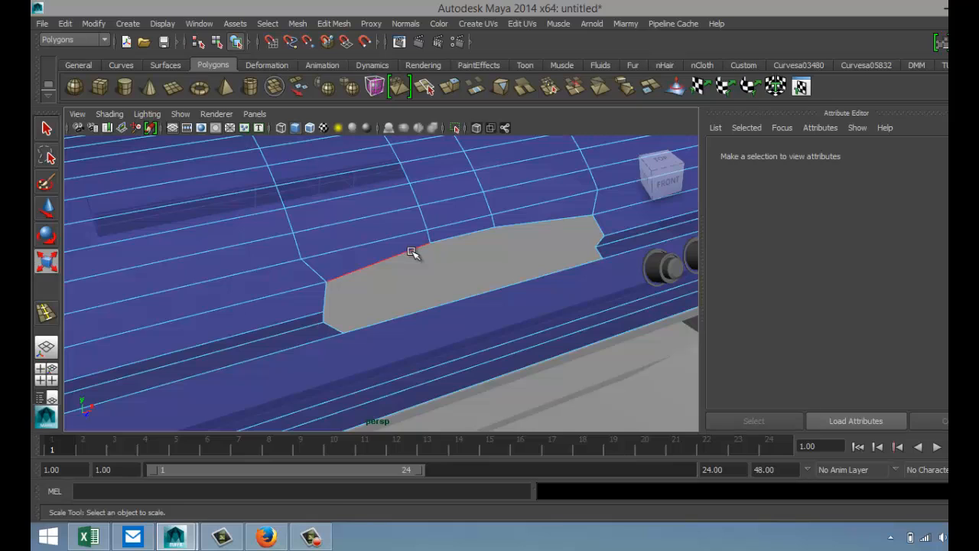
left_click(413, 254)
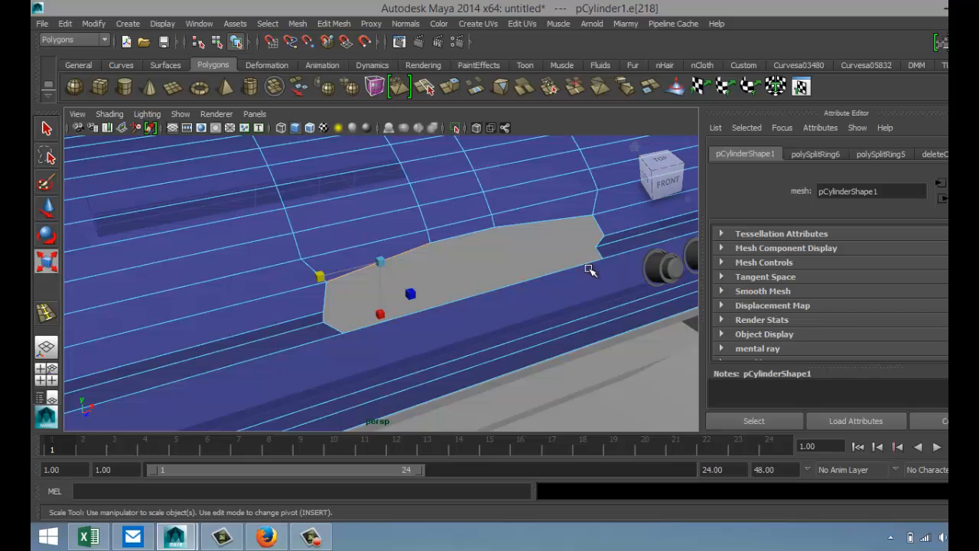
left_click(564, 221)
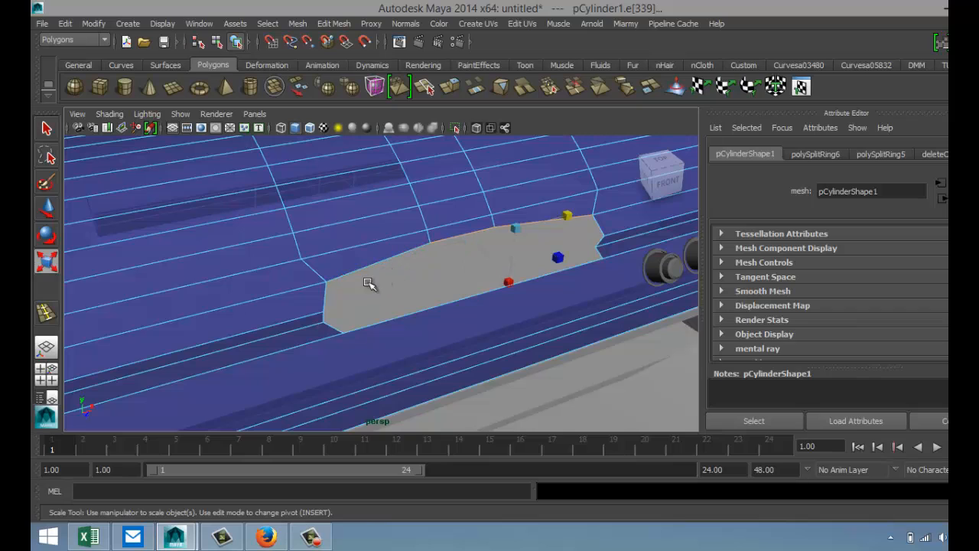
left_click(327, 305)
left_click(333, 326)
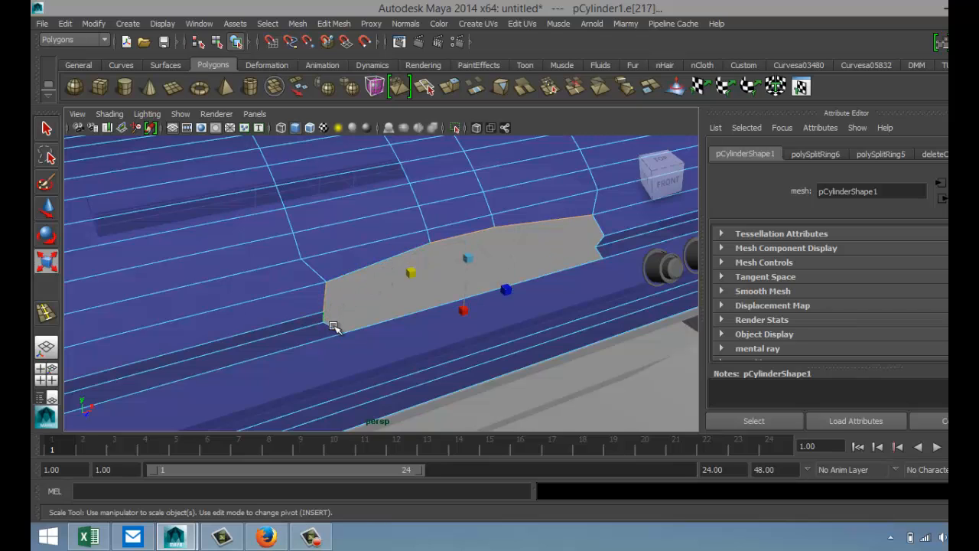
left_click(360, 332, "shift")
scroll(394, 340, "up", 2)
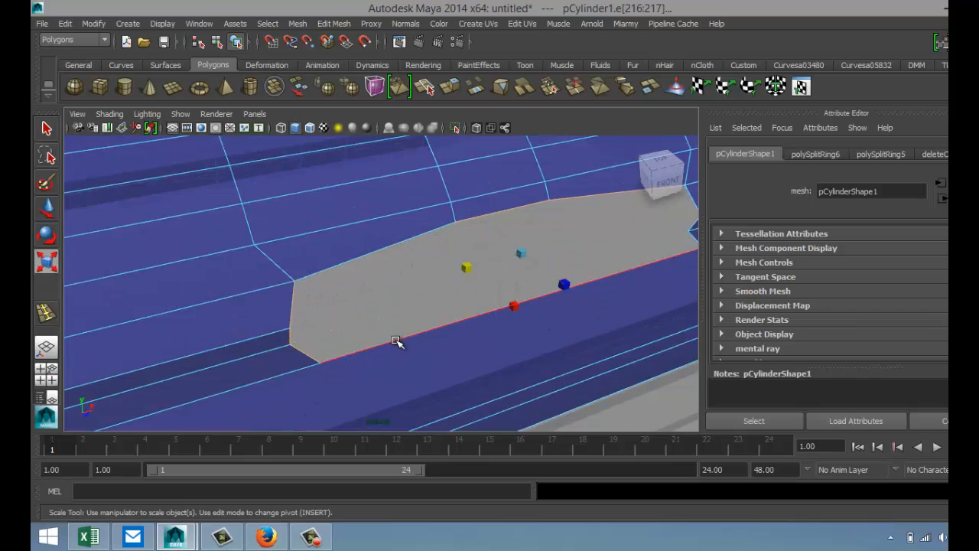
In wireframe display, add the opening's remaining upper-left, right-side and long bottom edges to complete the border selection.
key("4")
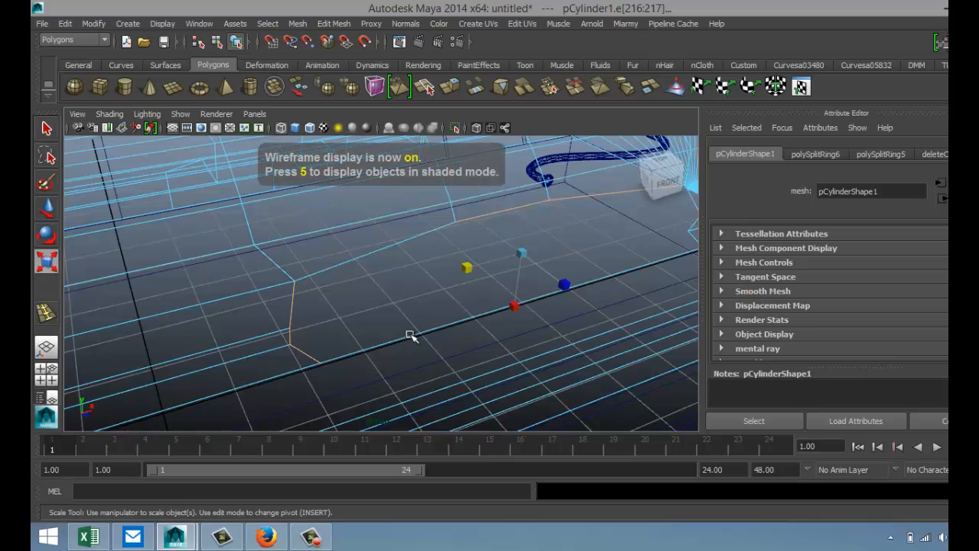
left_click(403, 264, "shift")
middle_click_drag(496, 325, 385, 357, "alt")
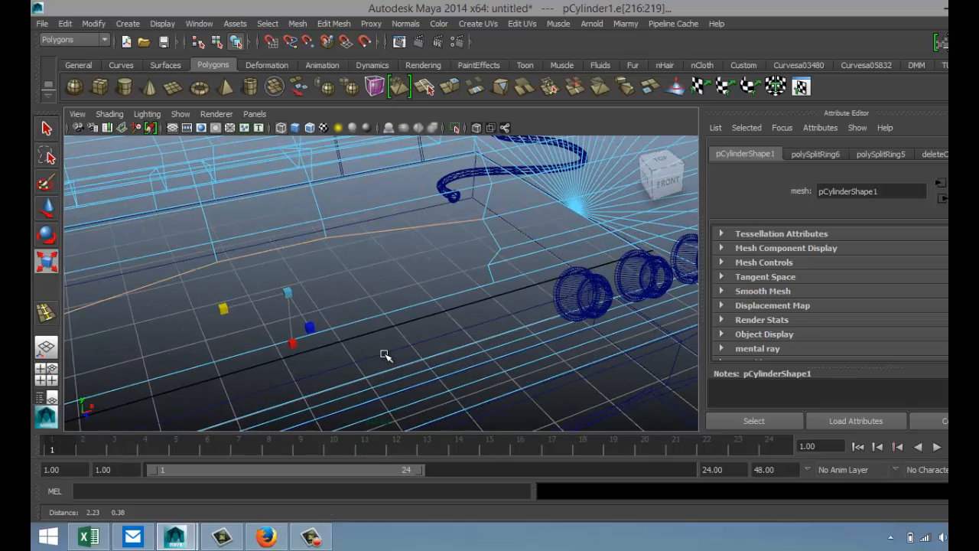
left_click(496, 238, "shift")
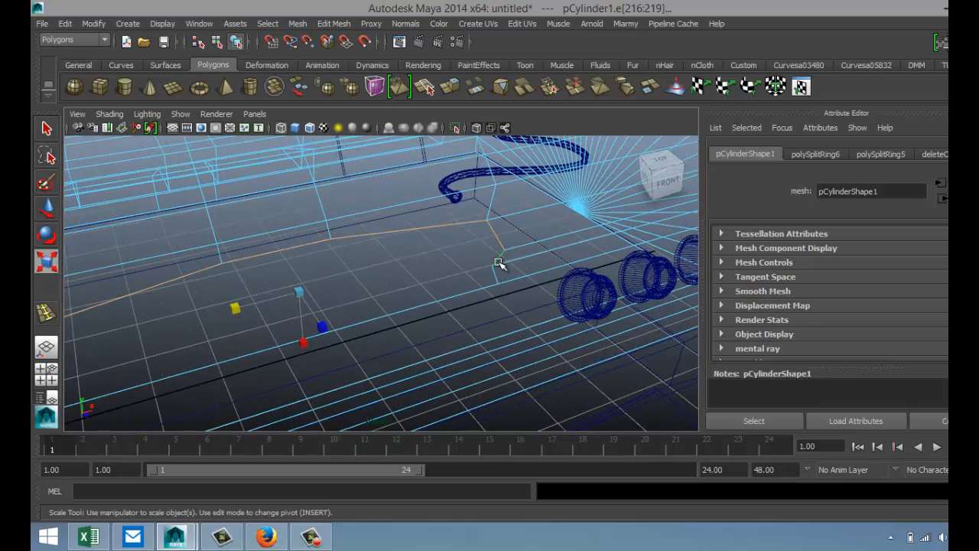
left_click(497, 271, "shift")
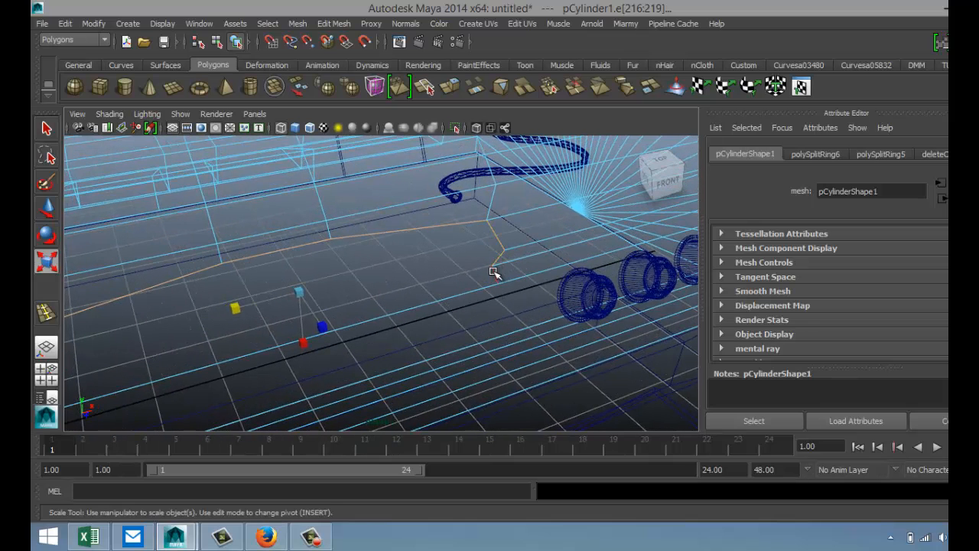
left_click(450, 301, "shift")
key("f")
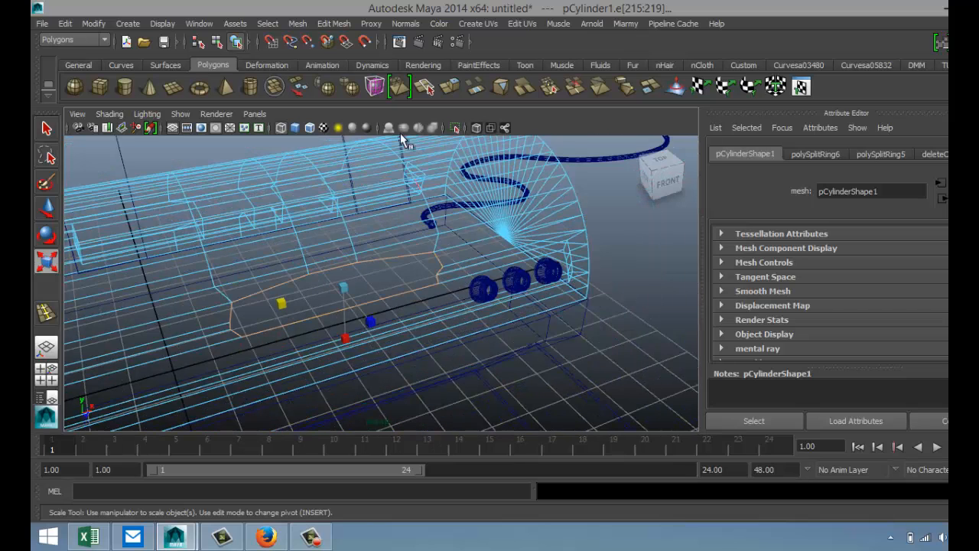
Extrude the opening's border edges and move them back into the body along Z, to about 2.37.
left_click(334, 23)
left_click(391, 69)
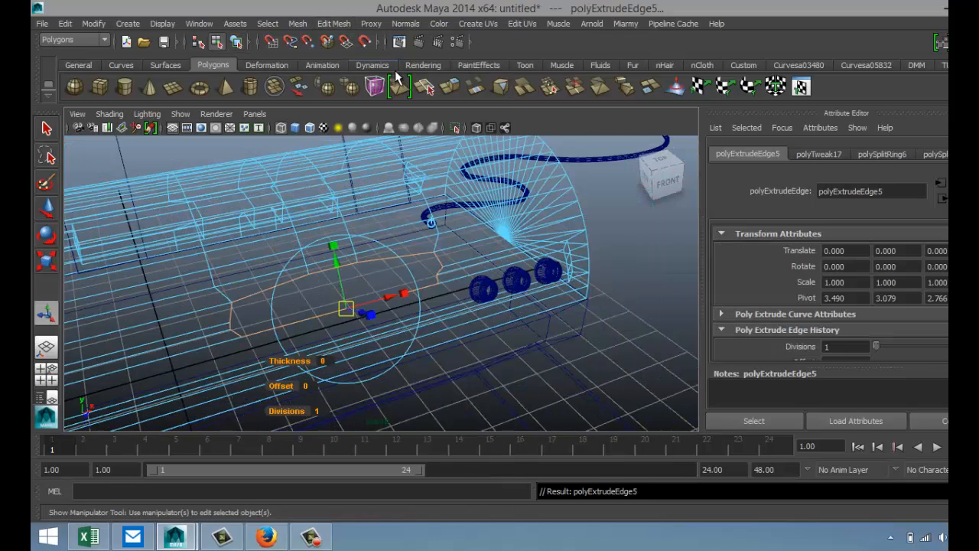
key("w")
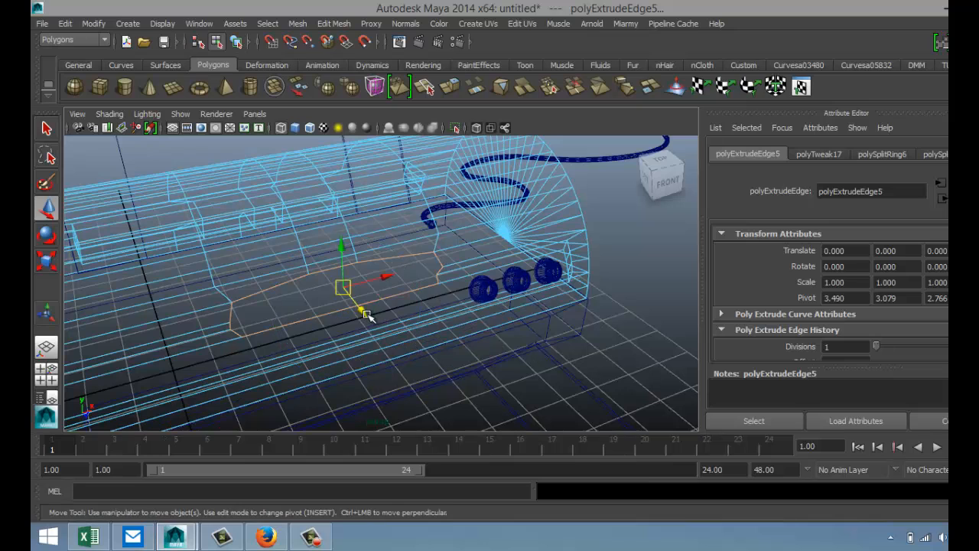
left_click_drag(363, 310, 352, 300)
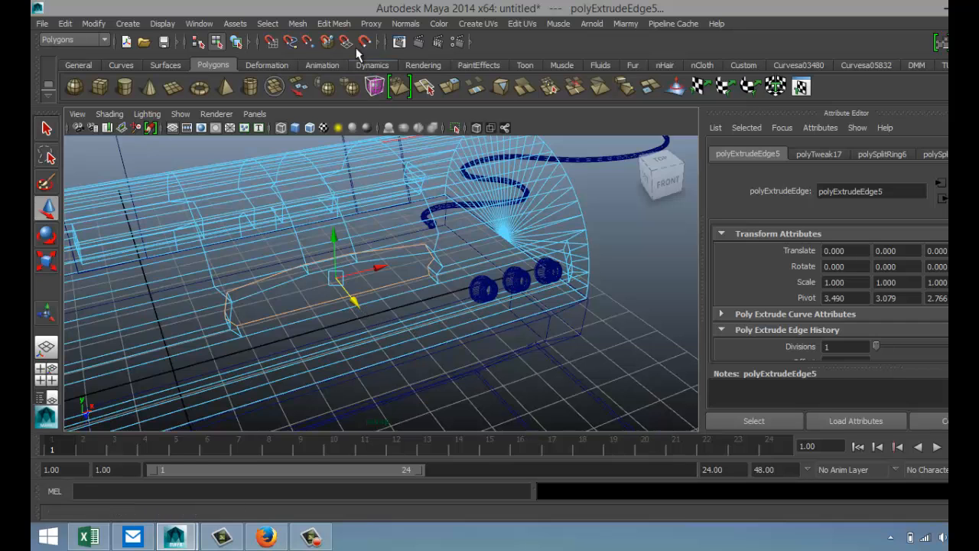
Try to close the opening by extruding its border edges again and scaling them inward to the center, and undo the scaling.
left_click(334, 23)
left_click(382, 69)
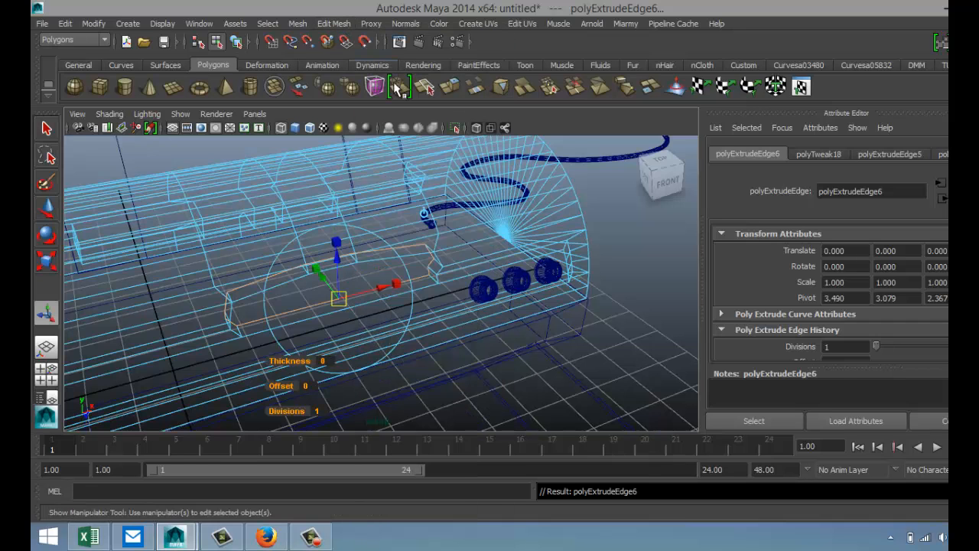
key("r")
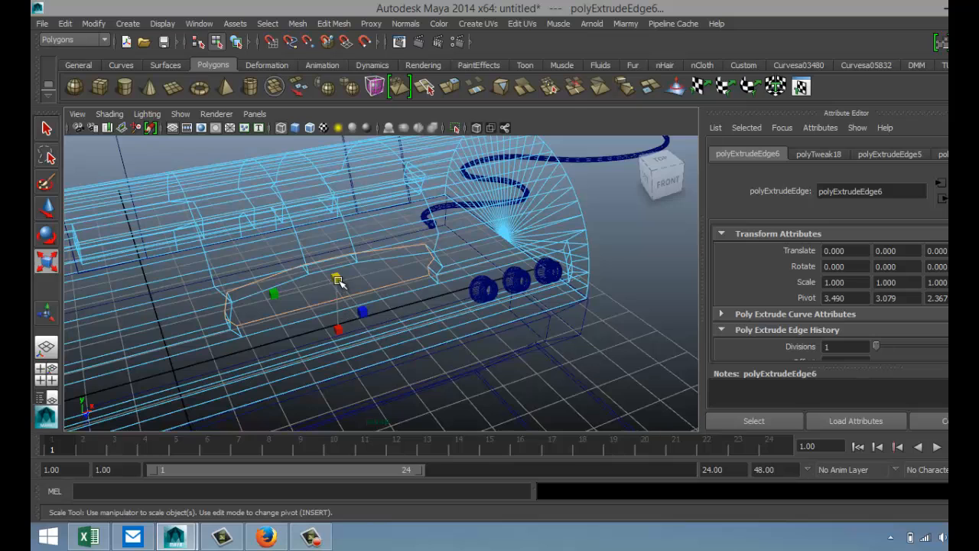
left_click_drag(339, 281, 226, 312)
key("5")
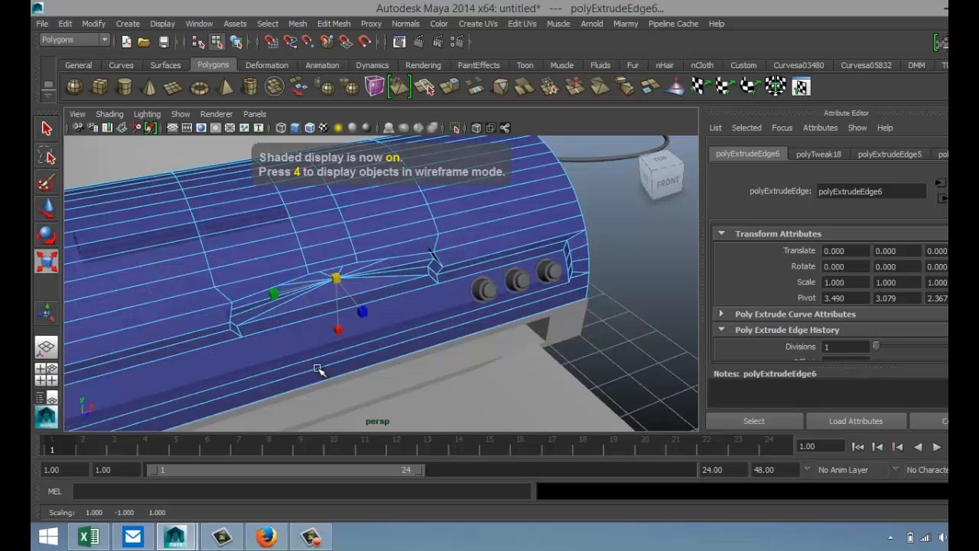
left_click_drag(367, 372, 362, 356, "alt")
middle_click_drag(367, 354, 434, 374, "alt")
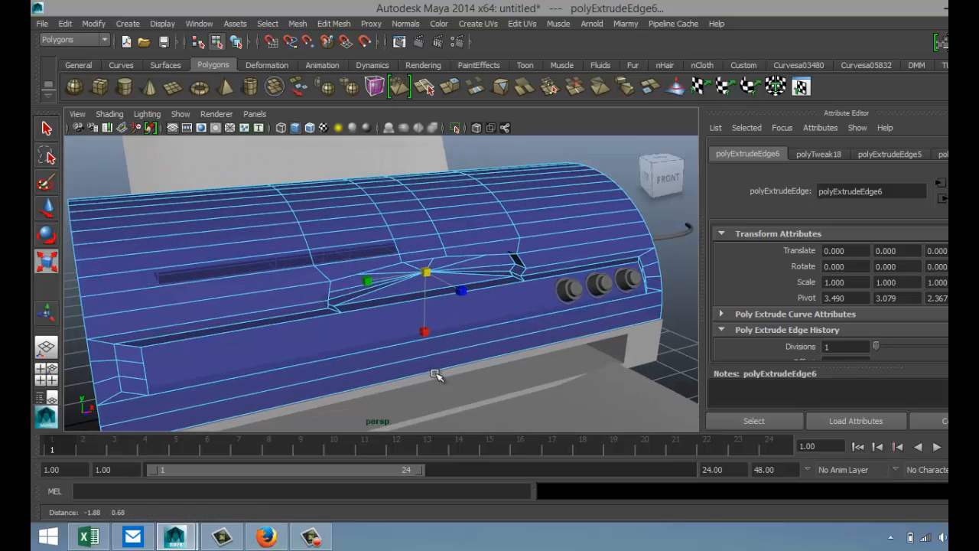
left_click(638, 398)
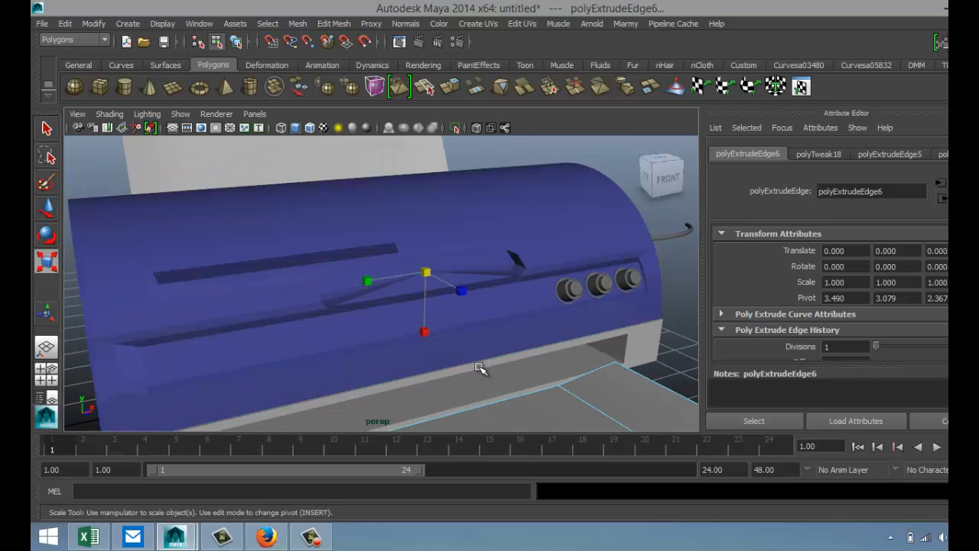
key("ctrl+z")
key("ctrl+z")
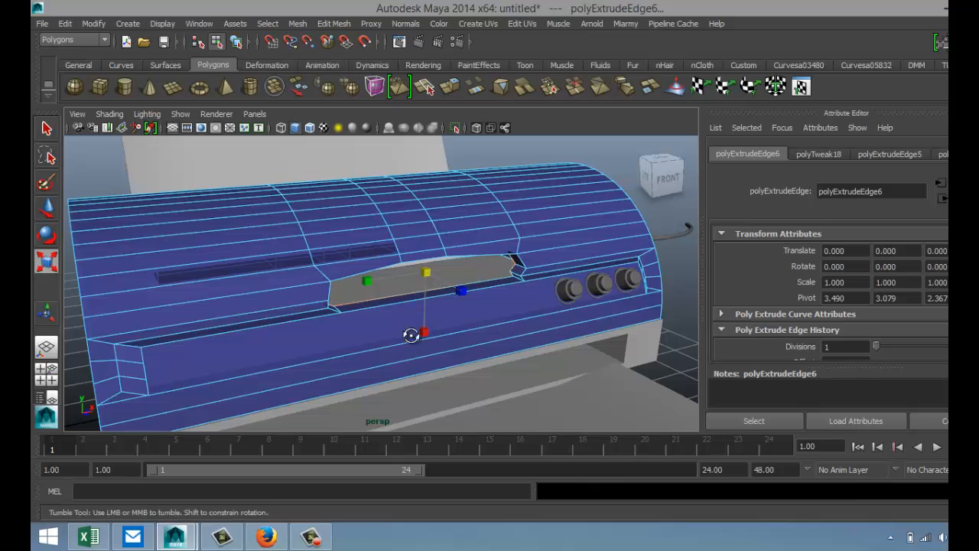
Switch the blue body to face selection and select the recessed front strip's long front face, upper faces and left-end faces.
left_click_drag(412, 332, 433, 348, "alt")
middle_click_drag(432, 348, 414, 316, "alt")
scroll(414, 316, "down", 5)
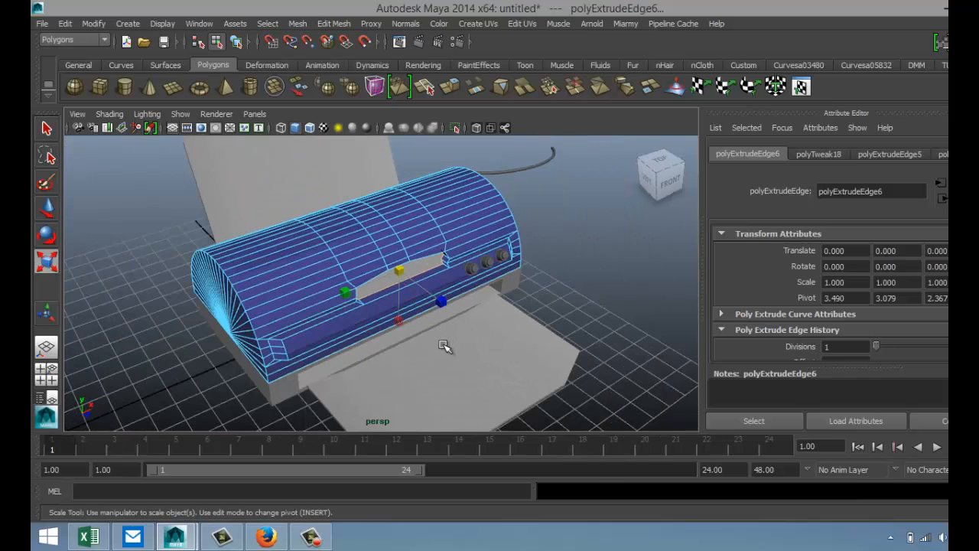
scroll(442, 345, "up", 2)
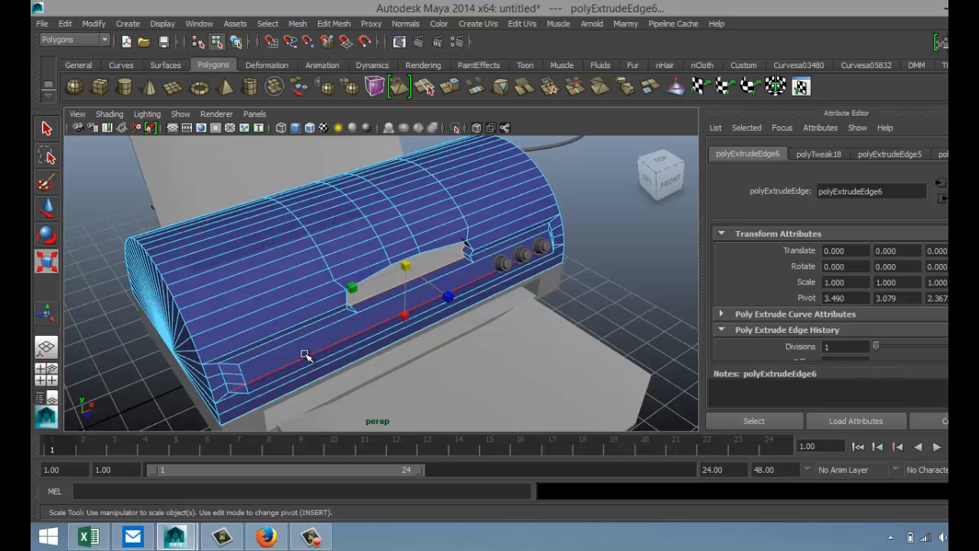
right_click_drag(304, 351, 316, 265)
left_click(313, 351)
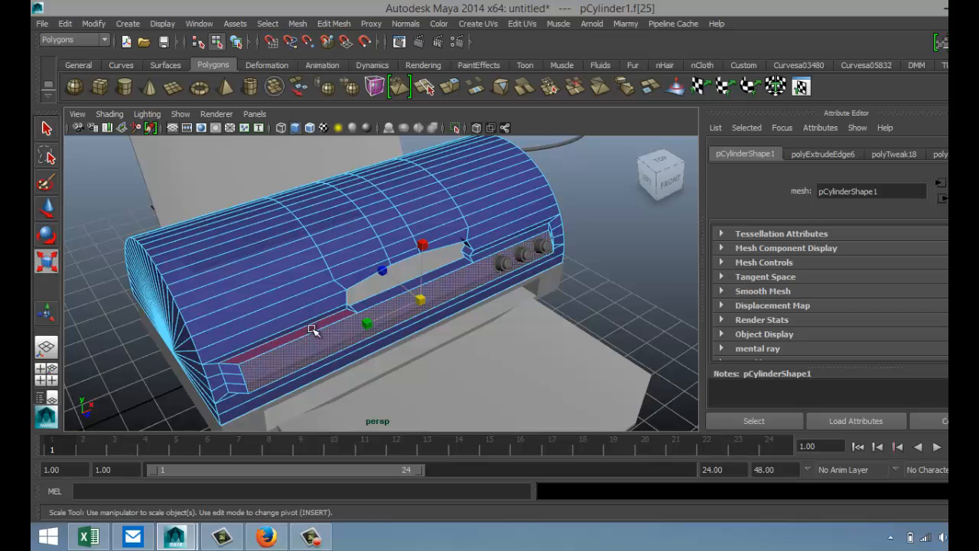
left_click(224, 370, "shift")
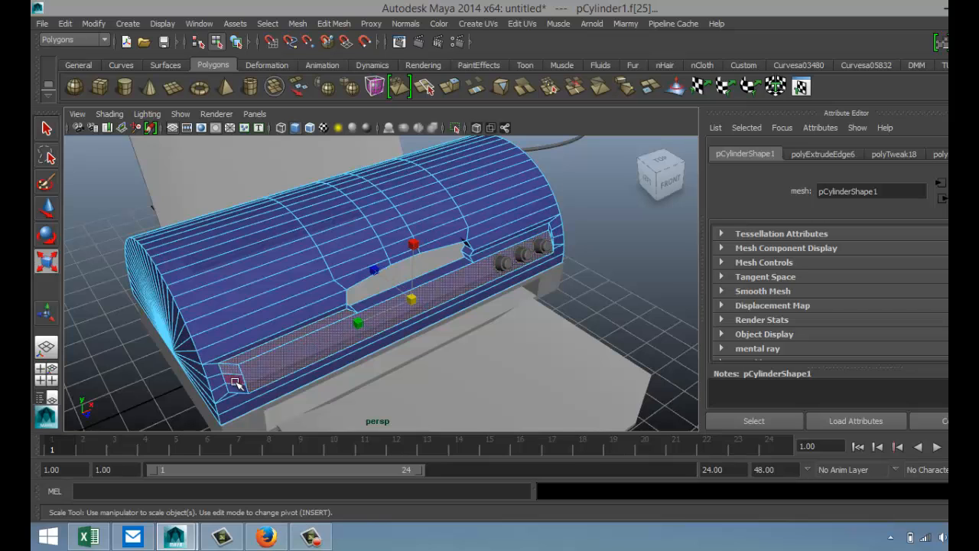
left_click(505, 246, "shift")
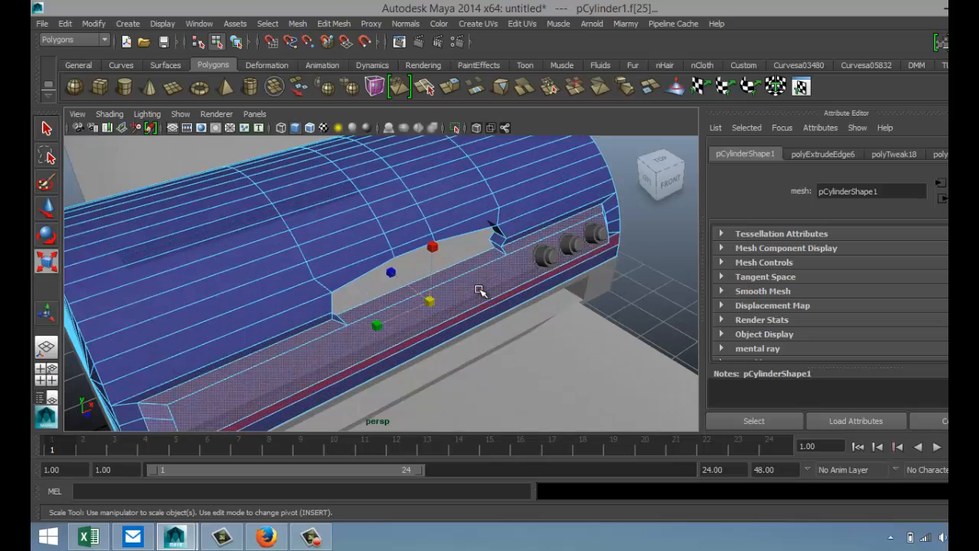
scroll(486, 289, "up", 3)
left_click(499, 257, "shift")
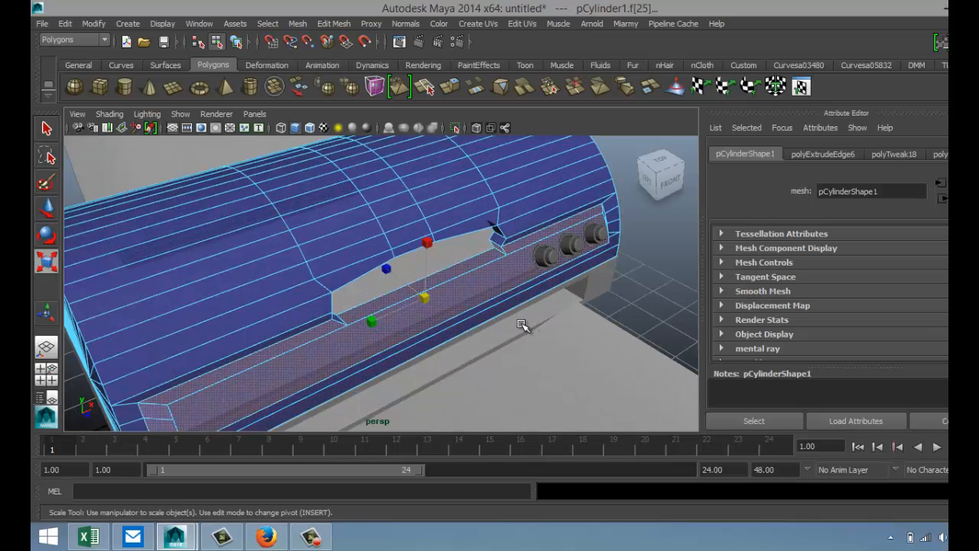
Add the front strip's underside face and its end faces beside the knobs to the face selection.
left_click_drag(521, 326, 312, 319, "alt")
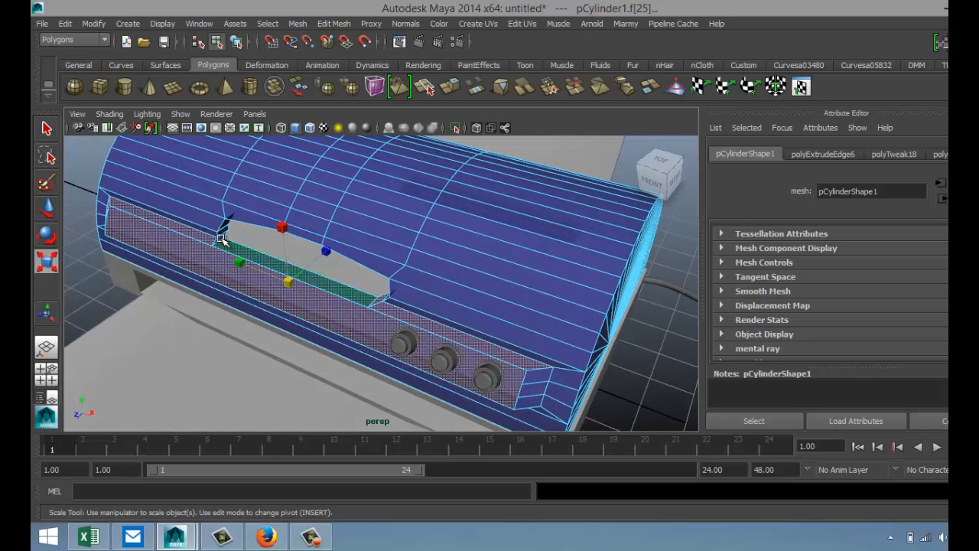
scroll(229, 287, "up", 3)
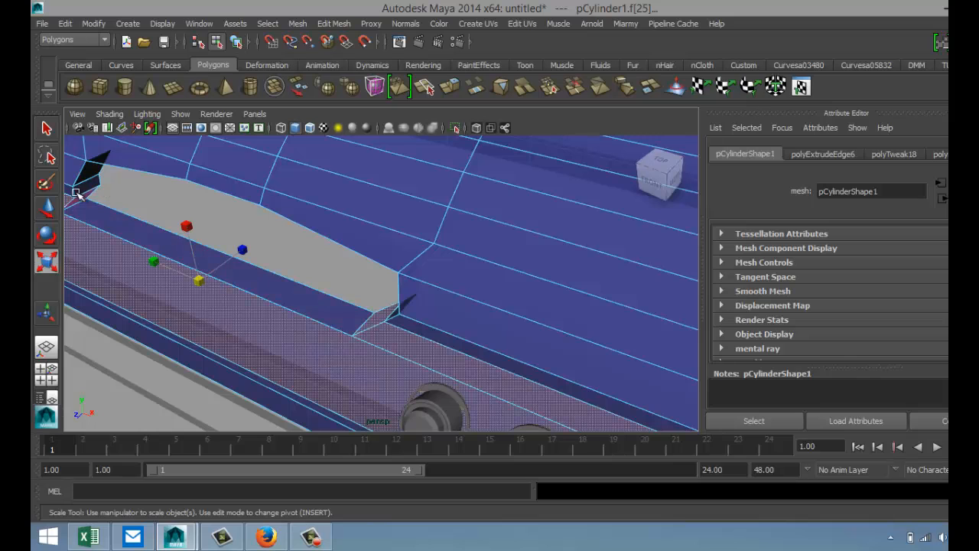
left_click_drag(94, 260, 97, 269, "alt")
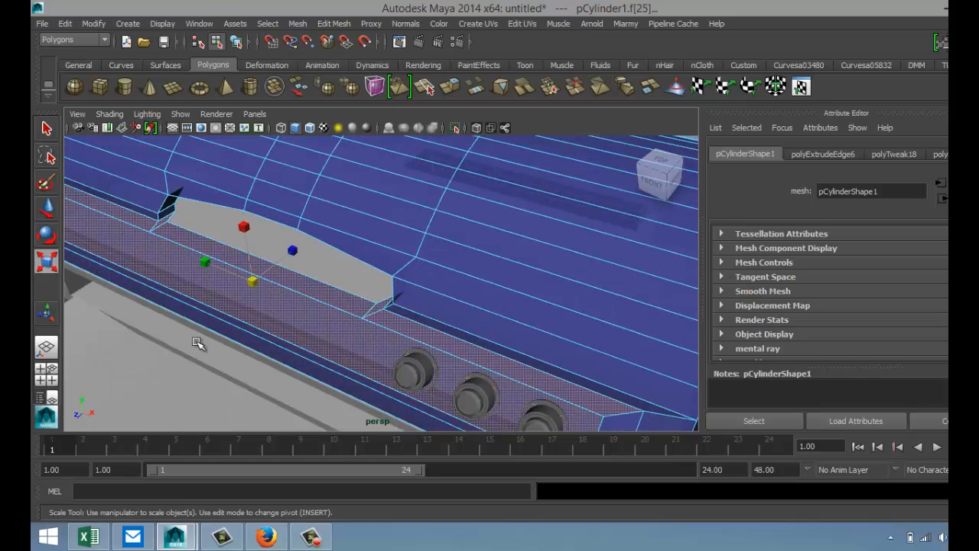
left_click_drag(178, 345, 286, 301, "alt")
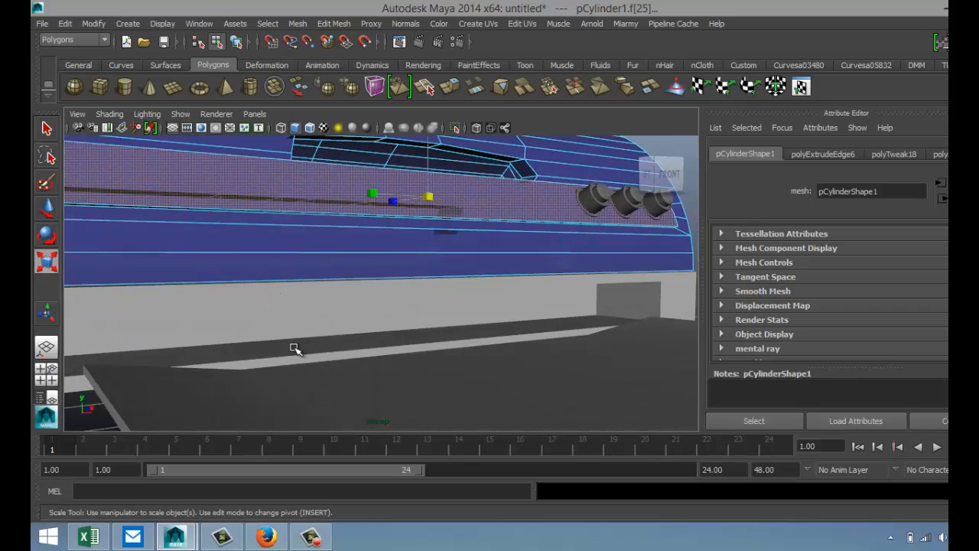
left_click_drag(296, 349, 319, 339, "alt")
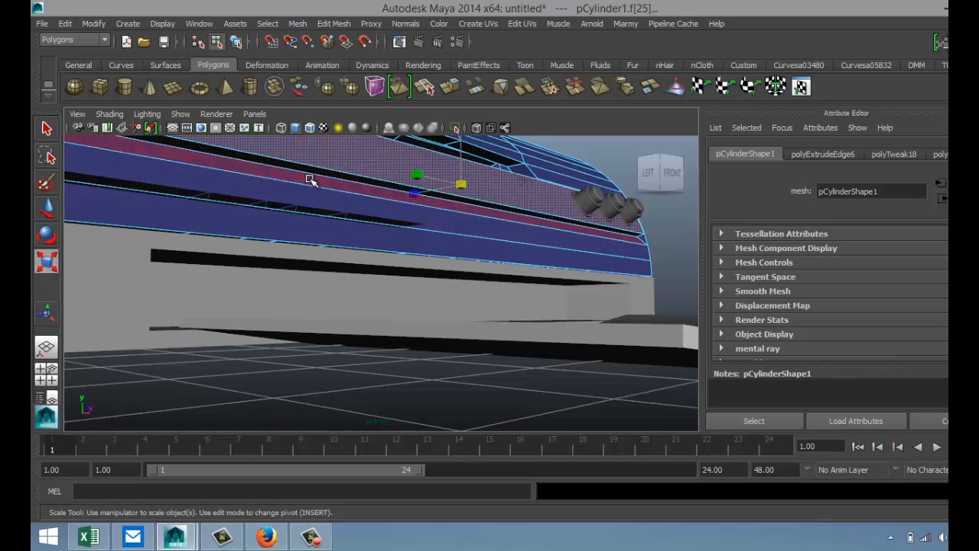
scroll(309, 184, "up", 3)
left_click_drag(324, 258, 350, 298, "alt")
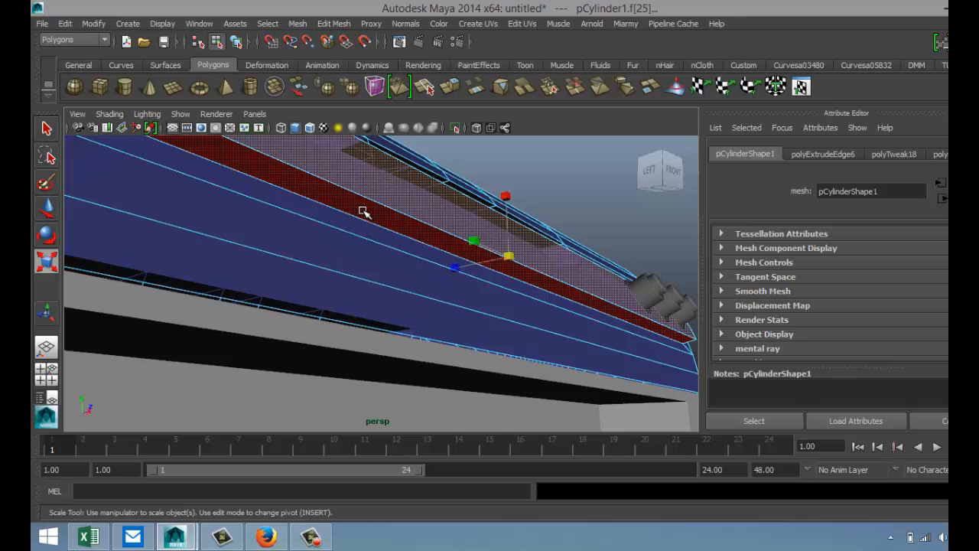
left_click_drag(367, 234, 400, 291, "alt")
left_click_drag(463, 325, 295, 348, "alt")
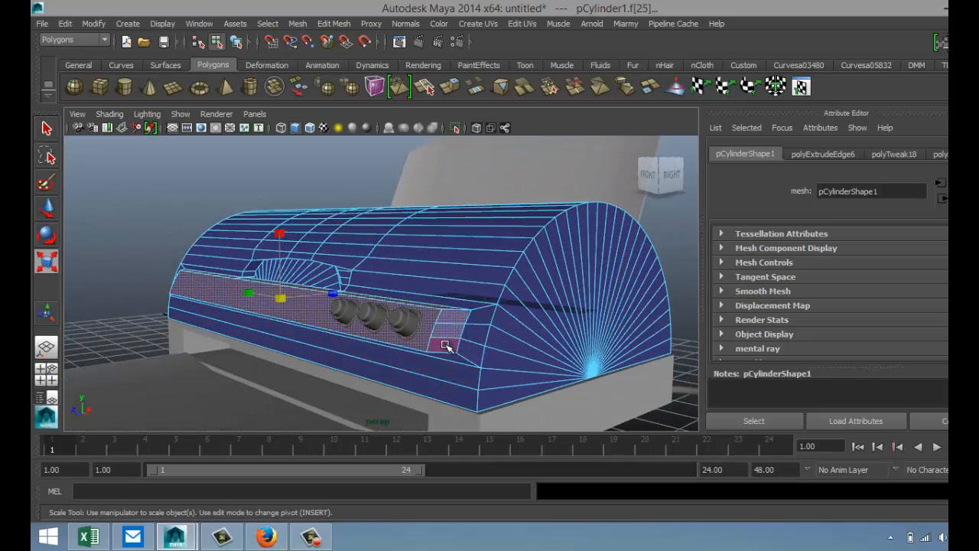
Assign a new Lambert material to the selected front strip faces and set its color to a near-white gray.
right_click_drag(302, 310, 320, 480)
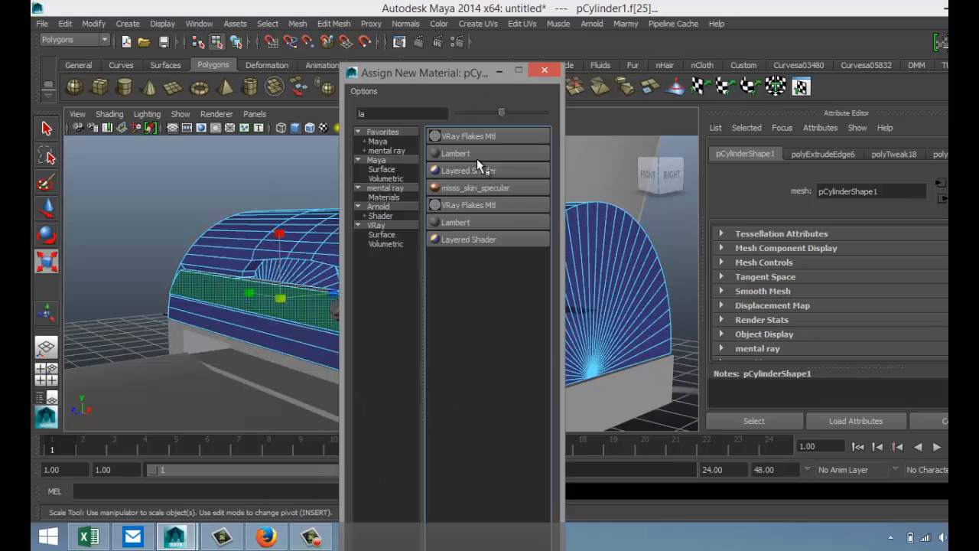
left_click(475, 153)
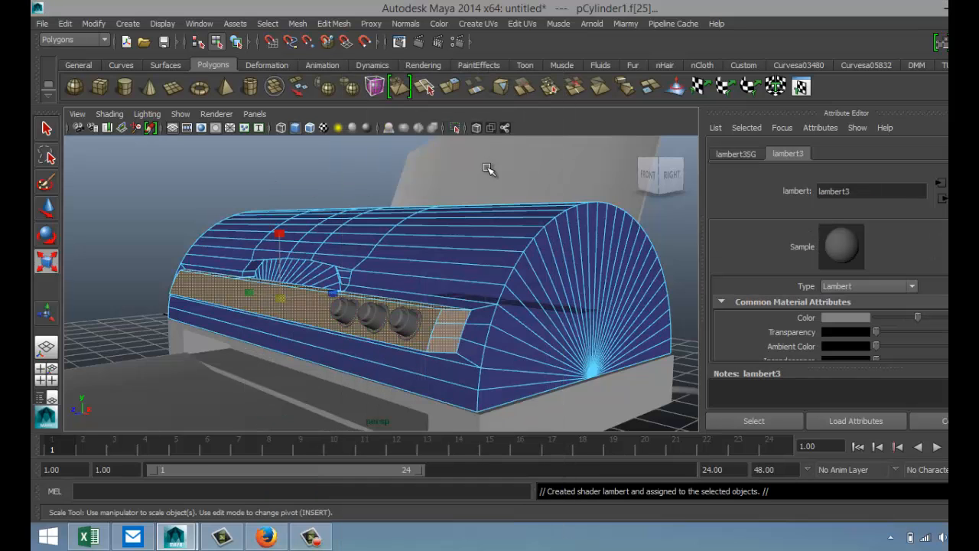
left_click(843, 318)
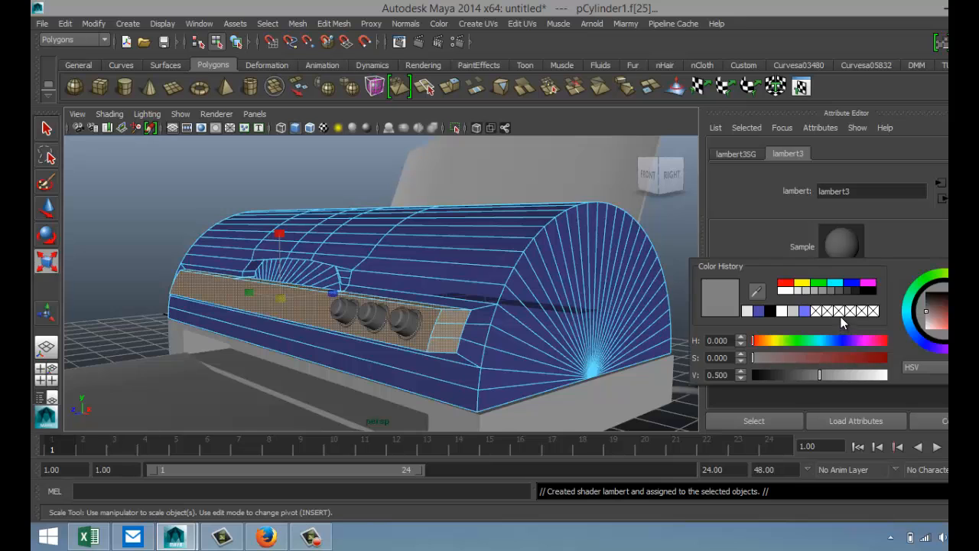
left_click(797, 291)
scroll(369, 343, "down", 5)
scroll(368, 344, "up", 2)
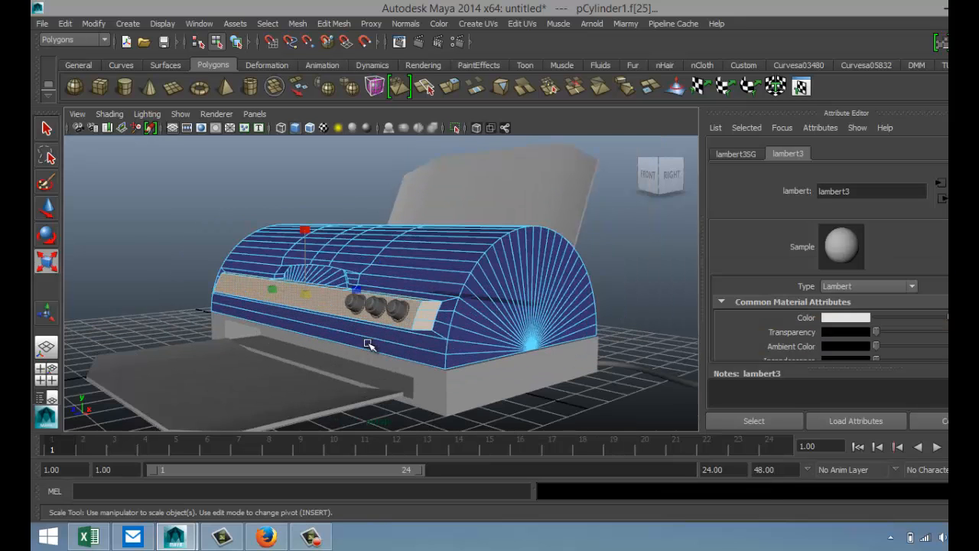
Switch back to object selection and select all three knobs on the front strip.
scroll(349, 341, "down", 2)
left_click_drag(291, 352, 428, 372, "alt")
scroll(540, 367, "up", 3)
middle_click_drag(560, 374, 475, 366, "alt")
scroll(474, 366, "up", 2)
left_click(453, 339)
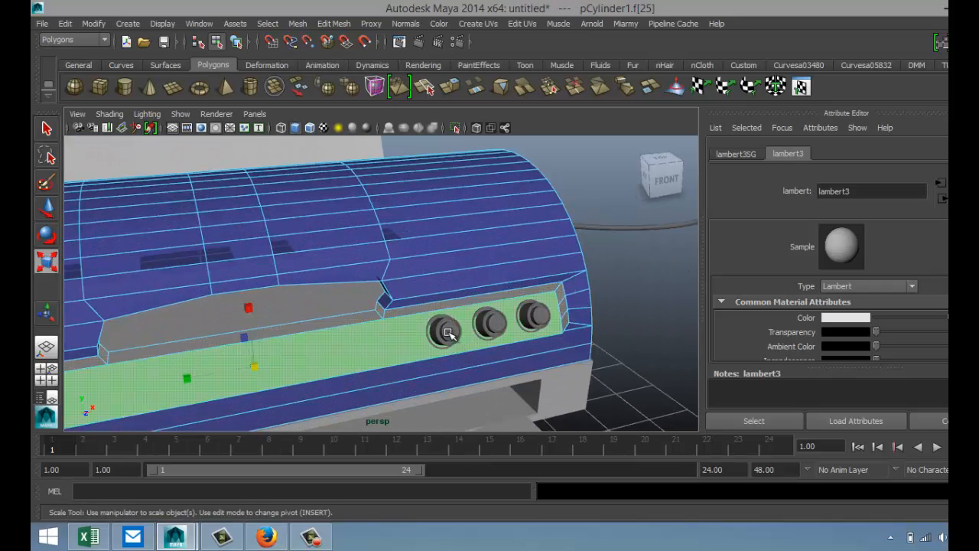
scroll(484, 356, "up", 3)
right_click_drag(501, 376, 564, 208)
left_click(528, 387)
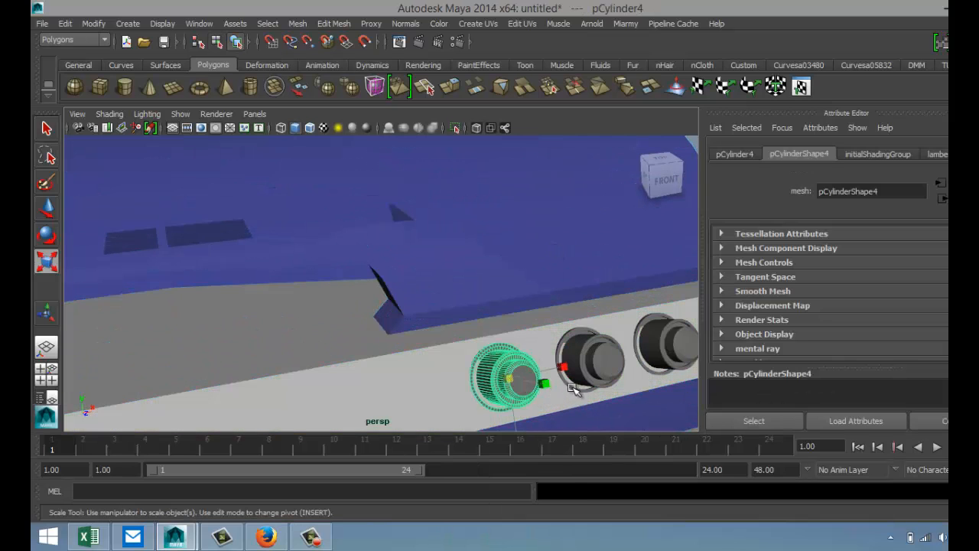
left_click(602, 365, "shift")
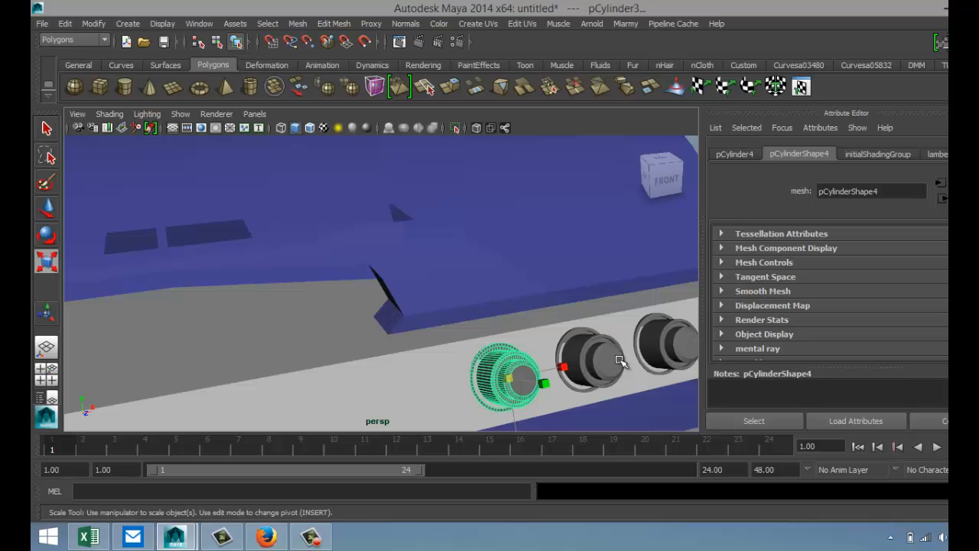
left_click(675, 341, "shift")
scroll(585, 378, "down", 4)
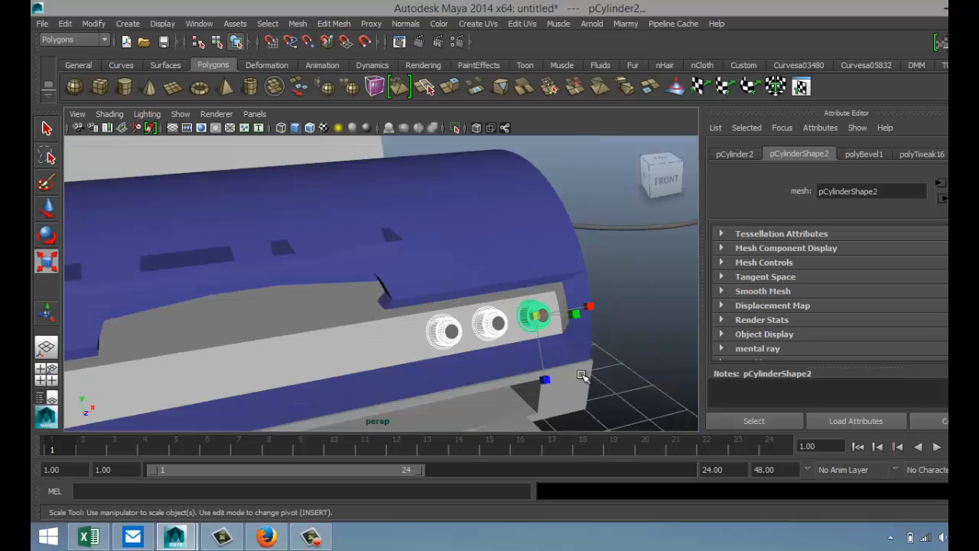
Move the three knobs together slightly outward from the front strip in the side view.
left_click_drag(558, 385, 382, 378, "alt")
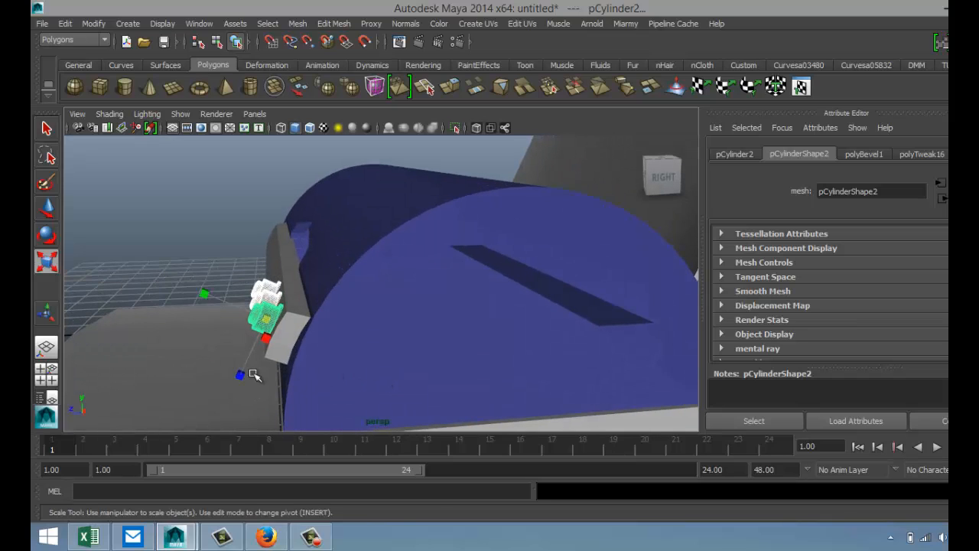
key("w")
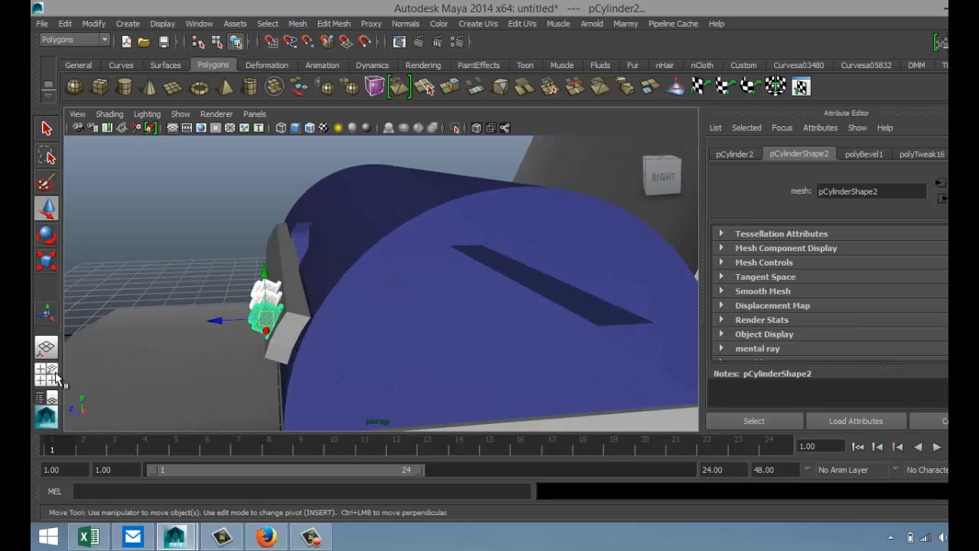
left_click(56, 376)
key("space")
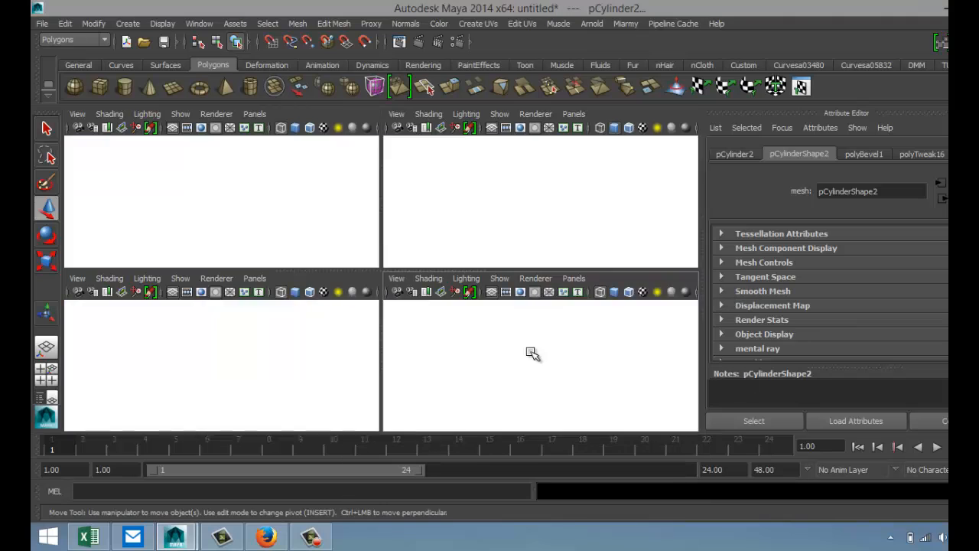
left_click_drag(528, 353, 448, 347, "alt")
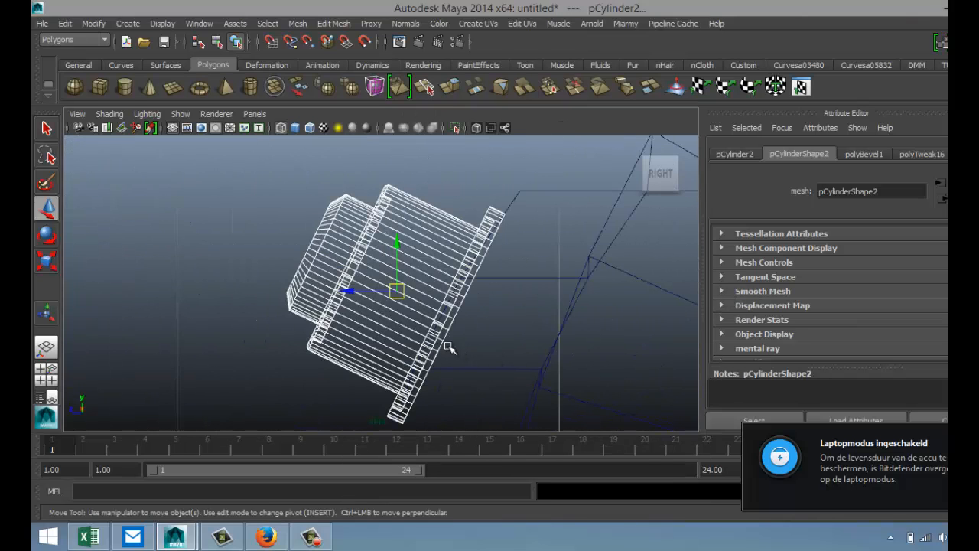
left_click_drag(396, 292, 392, 291)
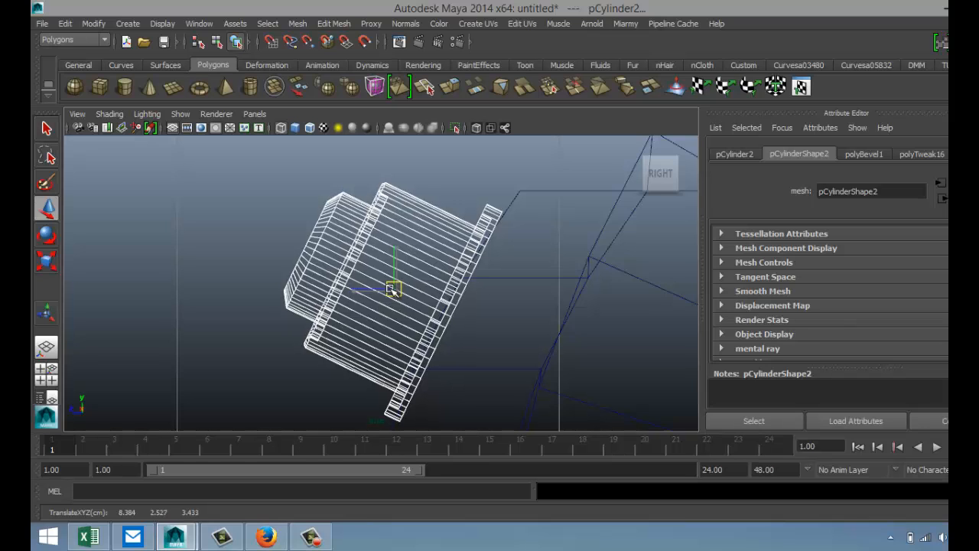
left_click(46, 373)
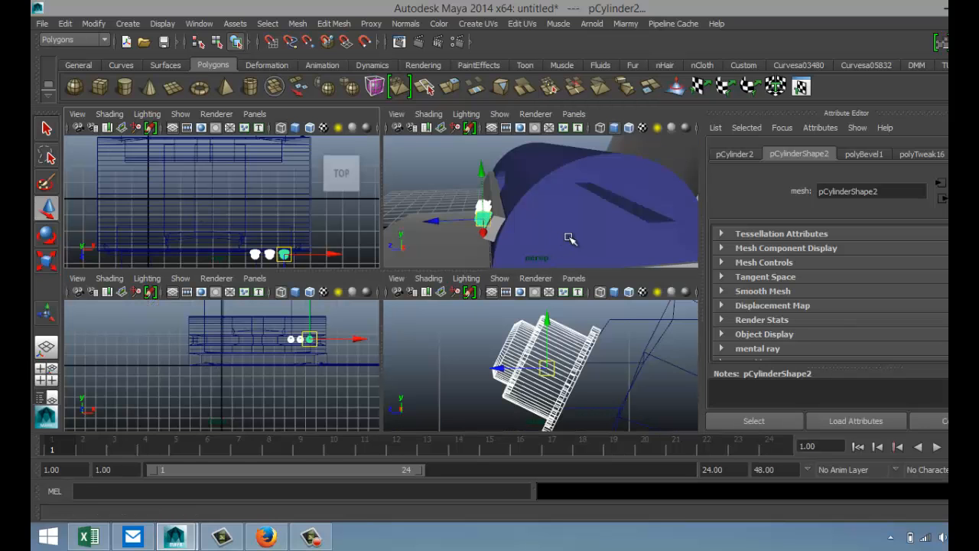
key("space")
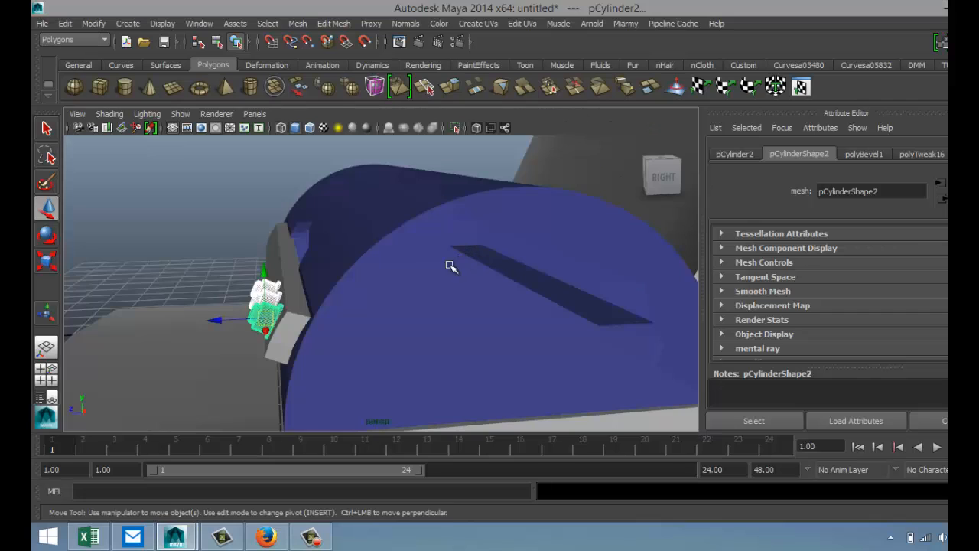
Assign a new Phong E material to the three selected knobs.
left_click_drag(411, 301, 536, 326, "alt")
right_click_drag(462, 346, 469, 490)
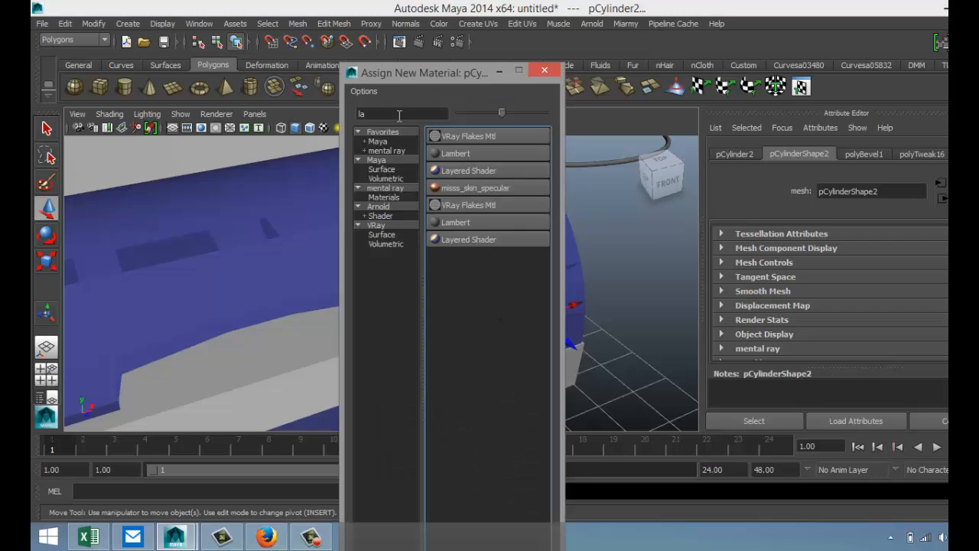
left_click_drag(399, 116, 232, 116)
type("ph")
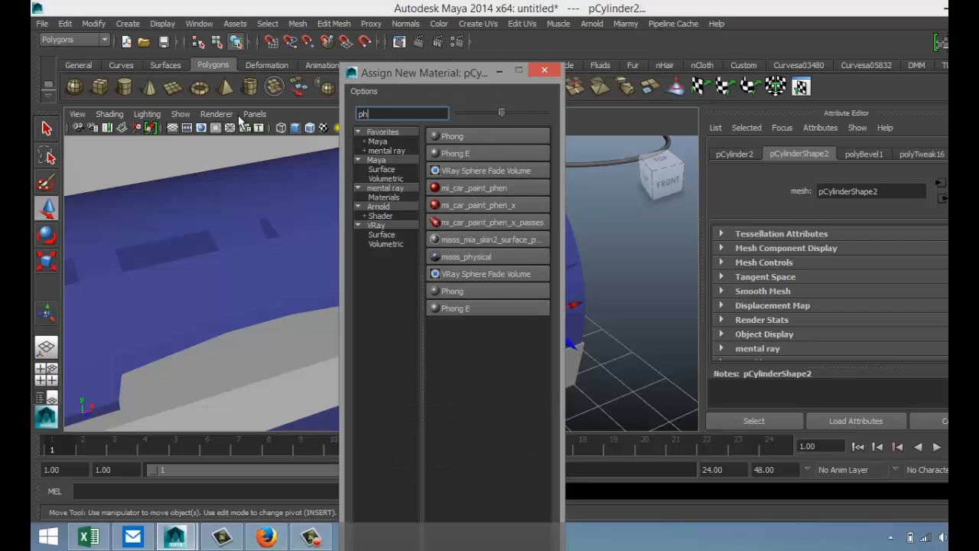
left_click(459, 152)
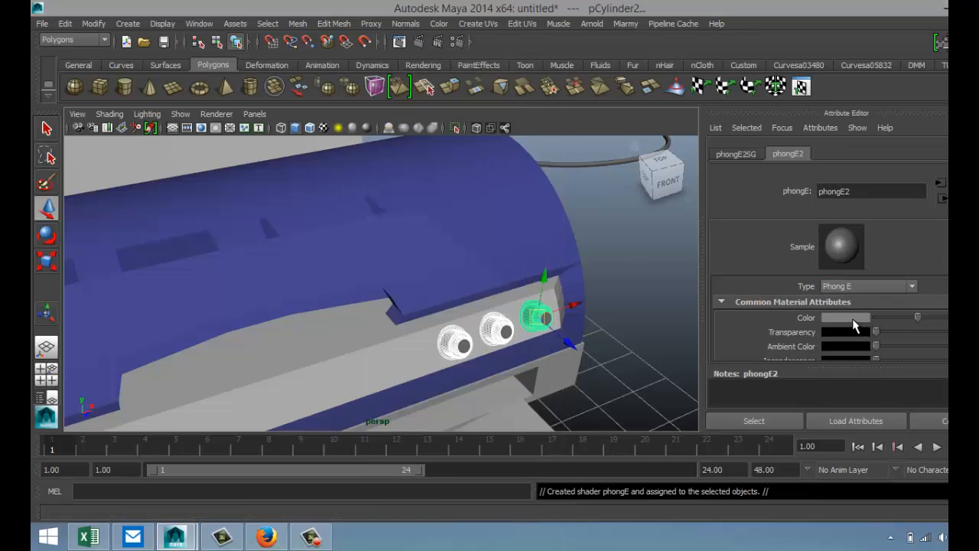
Set the knobs' material color to the body's blue from the color history, darken it, and deselect the knobs.
left_click(855, 320)
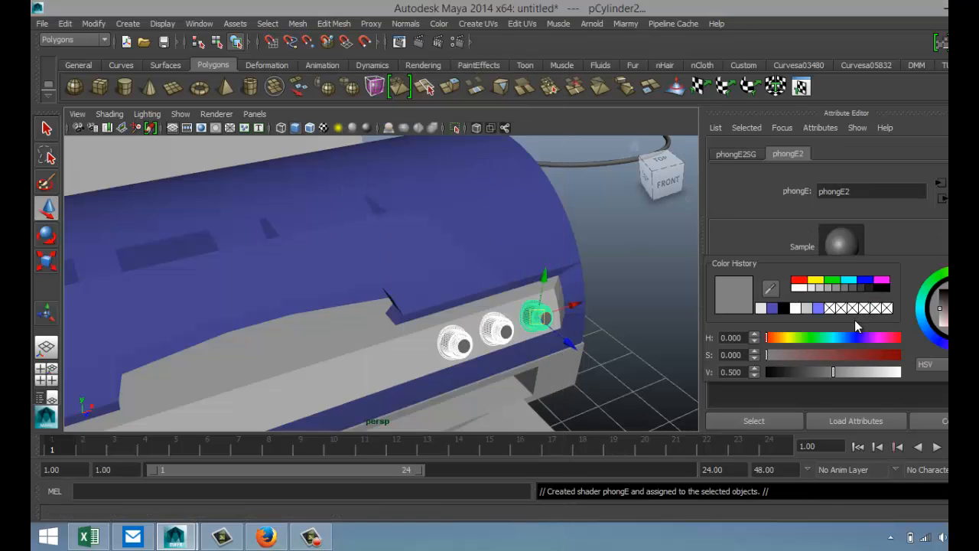
left_click(774, 308)
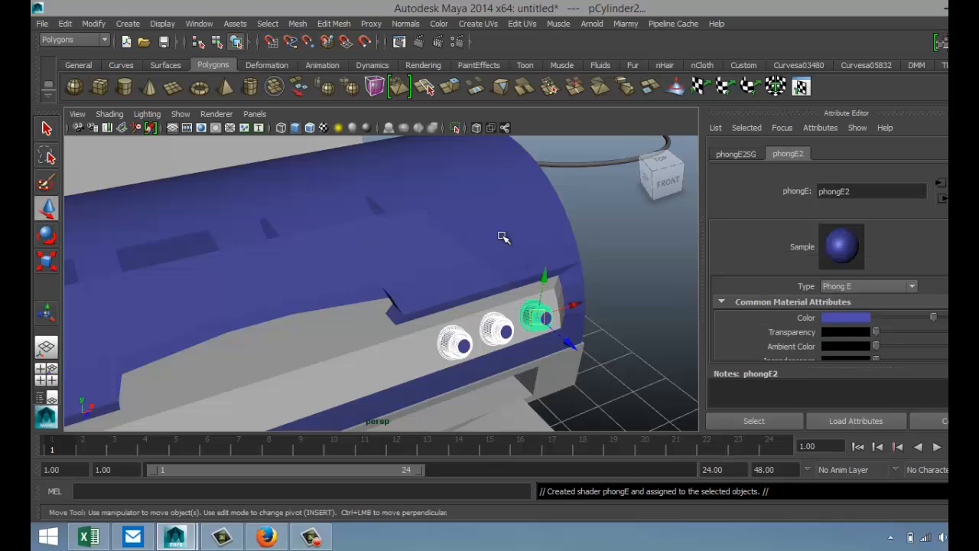
left_click(842, 319)
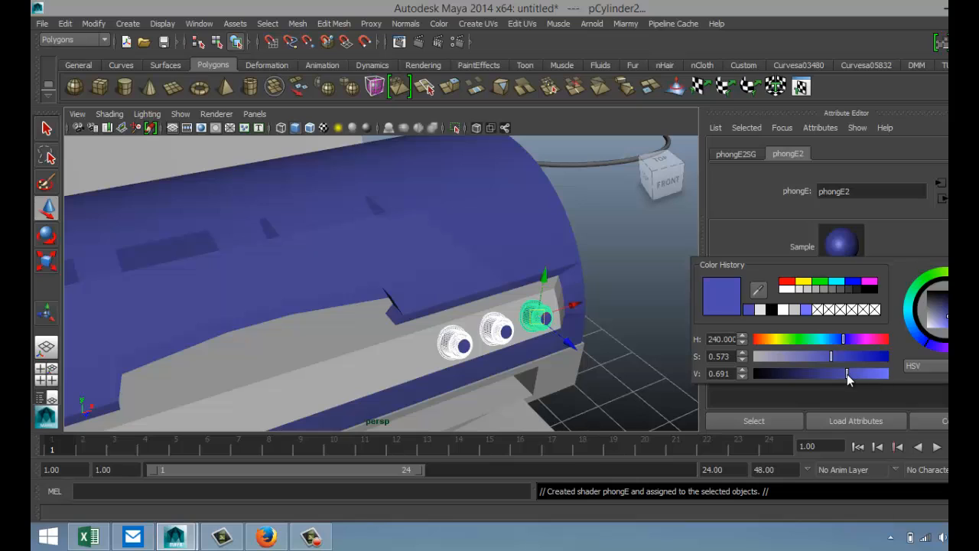
left_click_drag(847, 374, 810, 372)
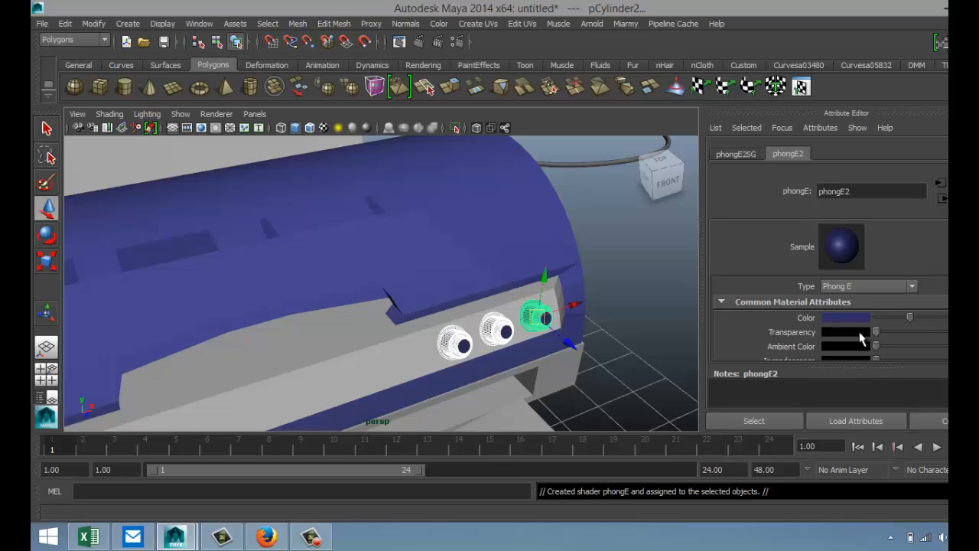
scroll(578, 298, "down", 5)
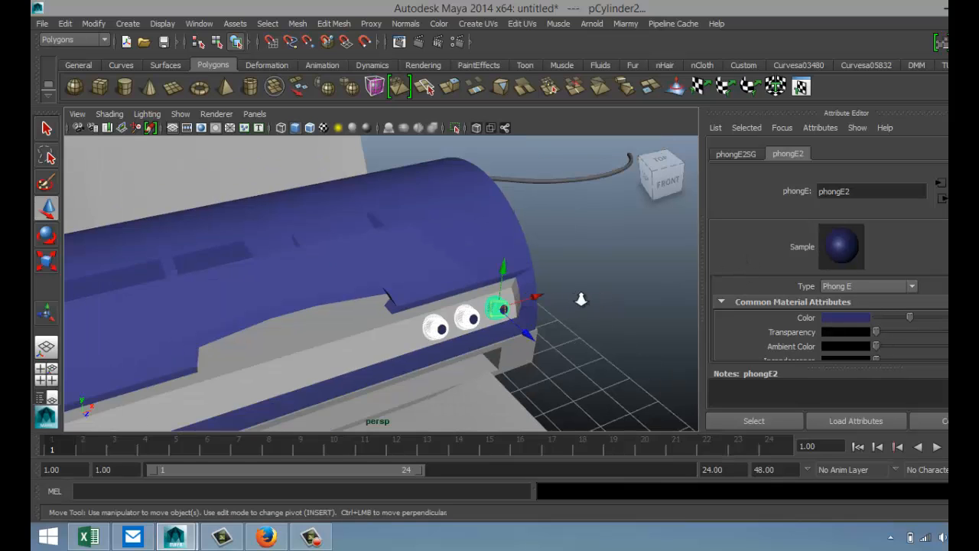
left_click(578, 303)
scroll(569, 307, "up", 3)
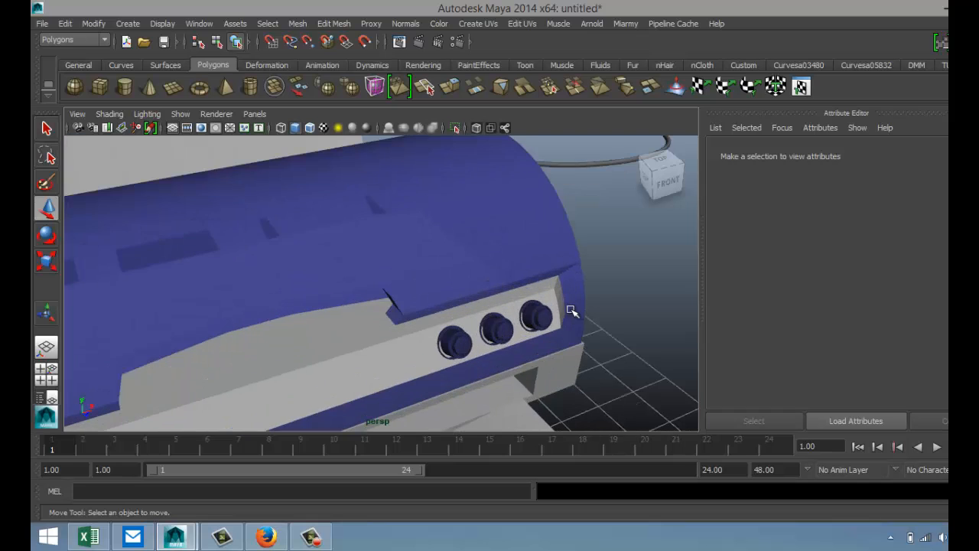
scroll(573, 315, "up", 3)
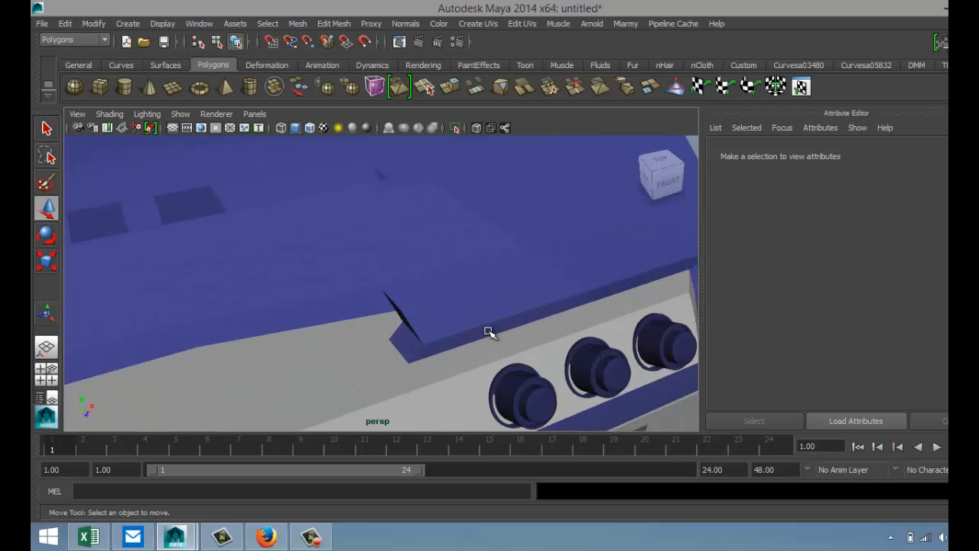
Select all three knobs on the front strip and nudge them very slightly in the side view.
left_click_drag(490, 332, 481, 309, "alt")
left_click(514, 321)
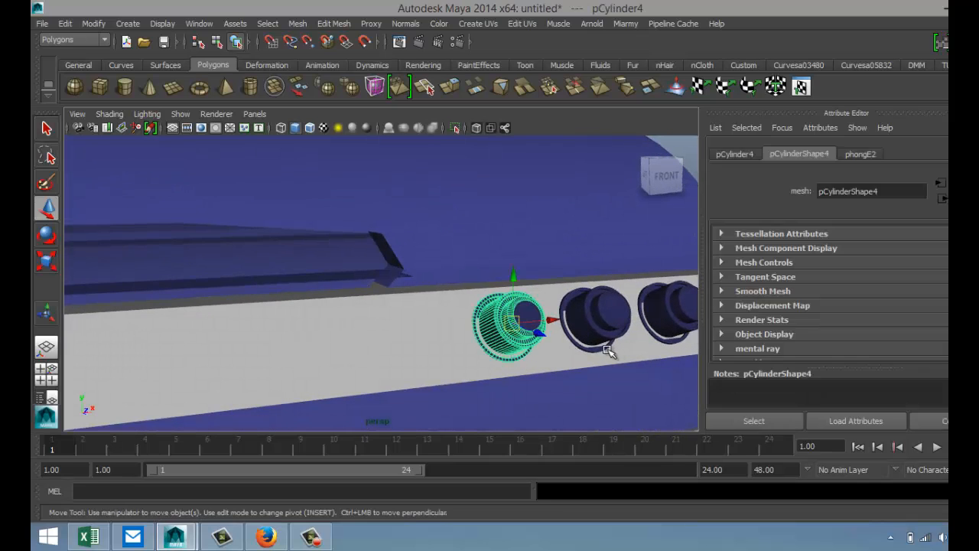
left_click(610, 328, "shift")
left_click(672, 323)
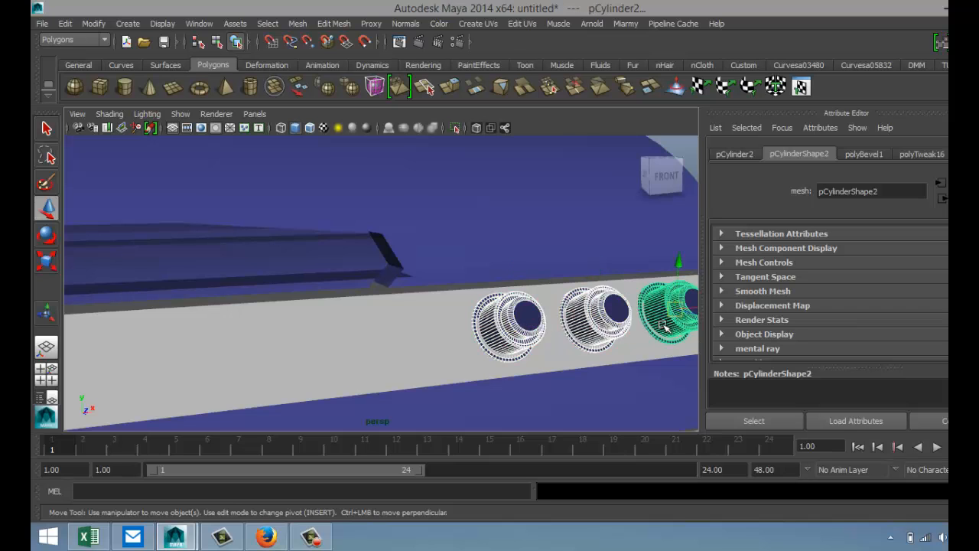
scroll(661, 325, "down", 2)
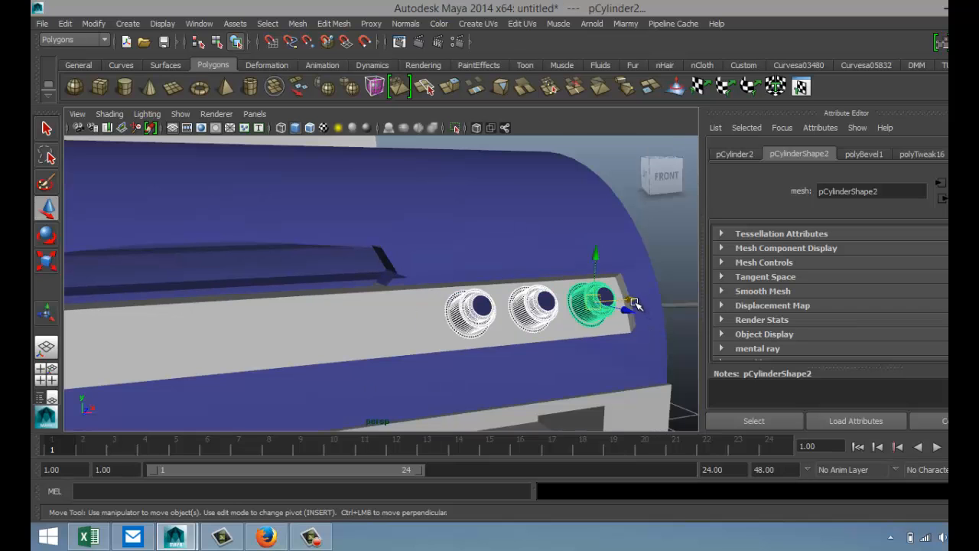
left_click_drag(589, 374, 409, 349, "alt")
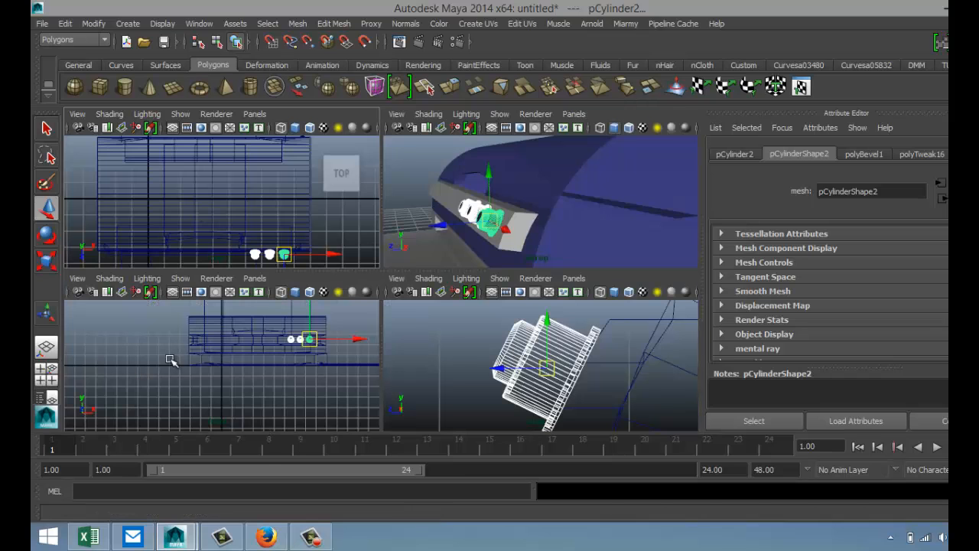
left_click(46, 374)
left_click_drag(546, 368, 545, 367)
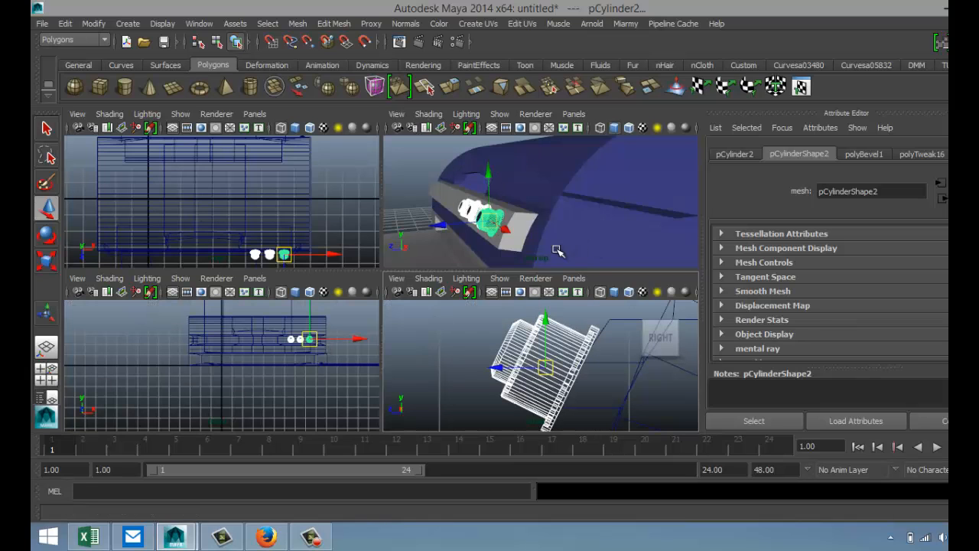
Return to the full perspective view and clear the selection.
left_click(495, 250)
key("space")
scroll(448, 281, "down", 5)
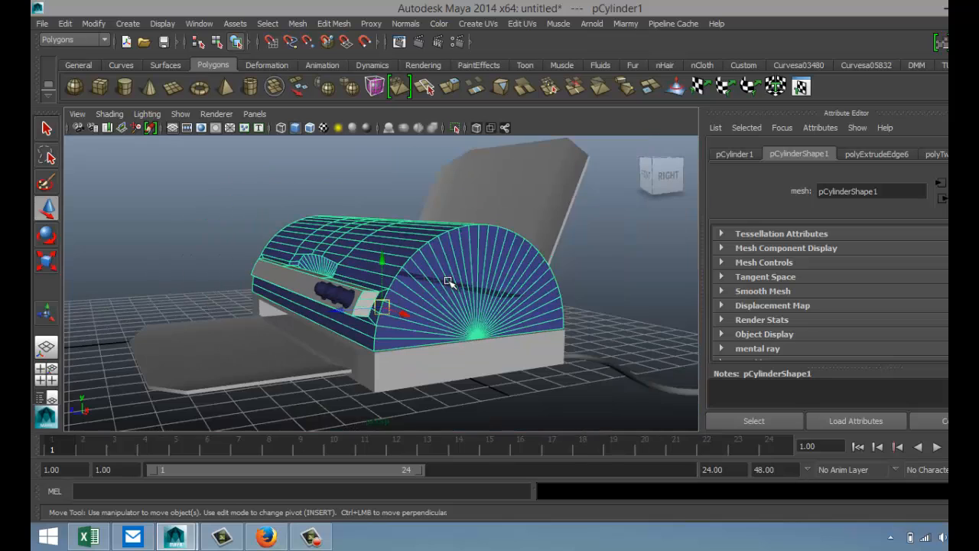
left_click(506, 386)
Assign a new Lambert material to the power cable and set its color to black.
scroll(512, 386, "down", 3)
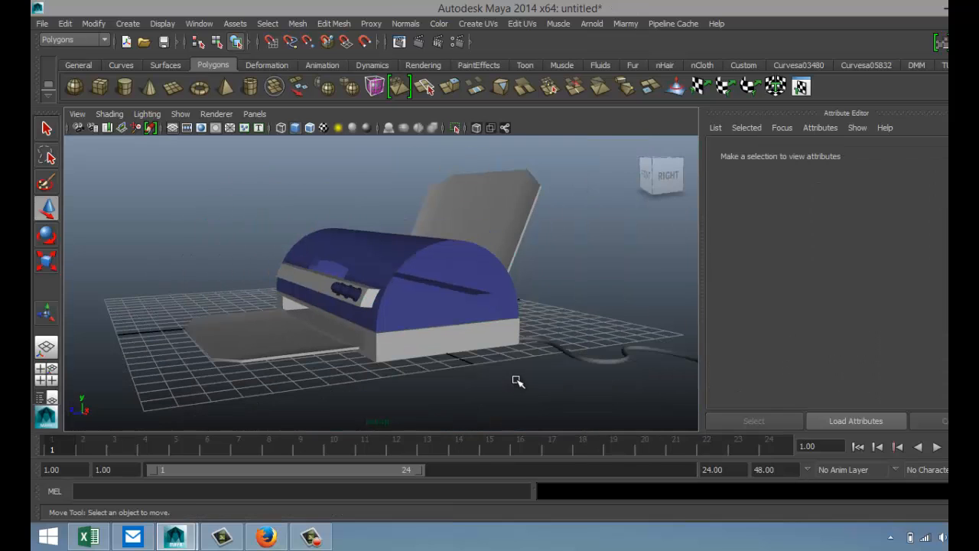
middle_click_drag(518, 378, 395, 344, "alt")
left_click_drag(395, 344, 475, 334, "alt")
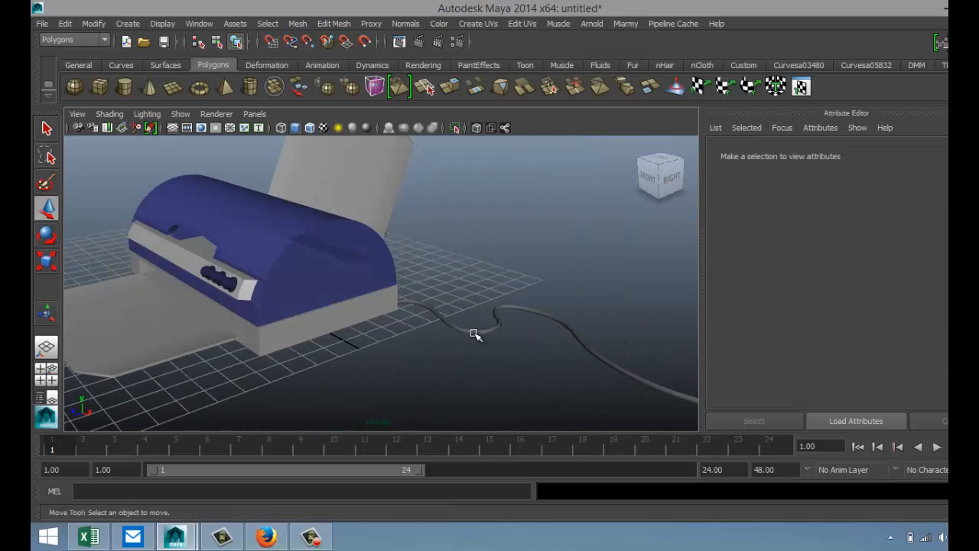
left_click(472, 331)
right_click_drag(475, 332, 497, 490)
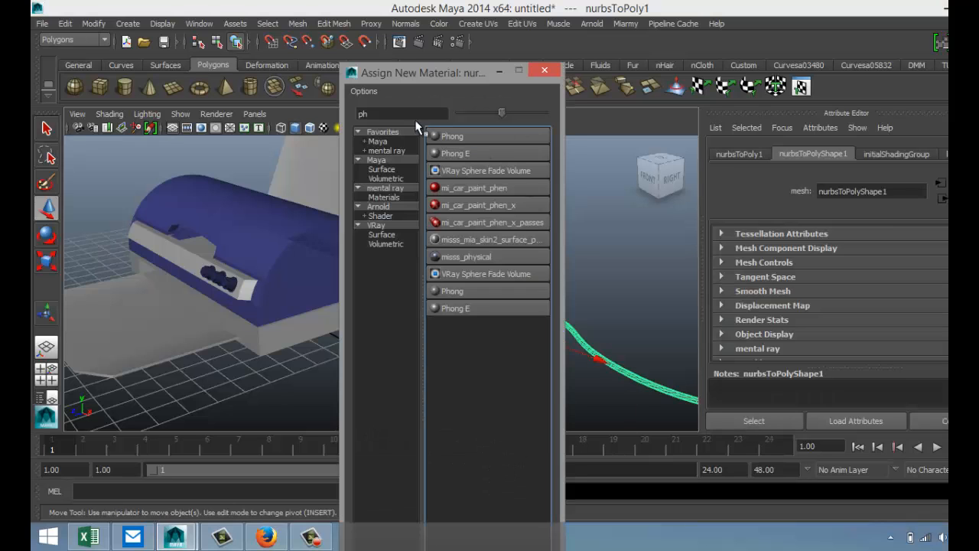
left_click_drag(402, 112, 270, 113)
type("la")
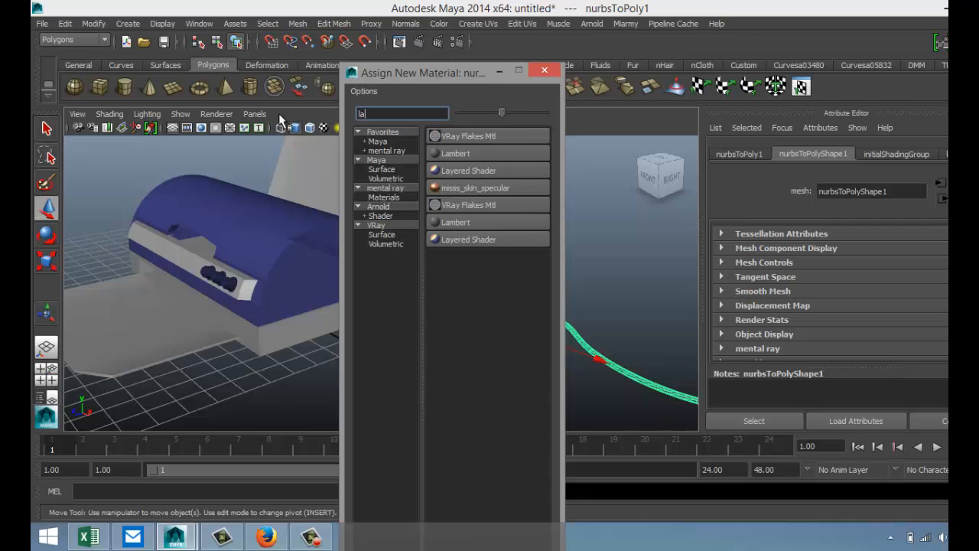
left_click(471, 156)
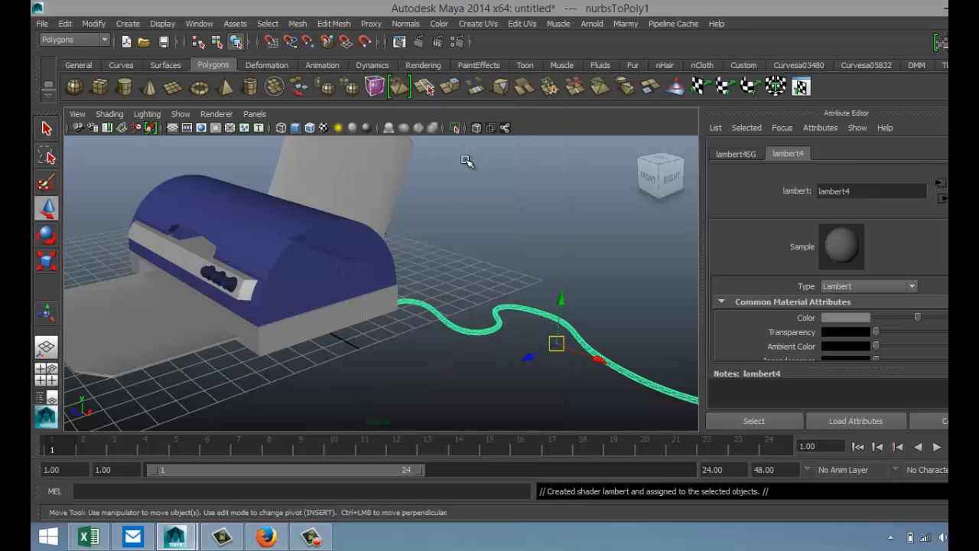
left_click(852, 318)
left_click(880, 295)
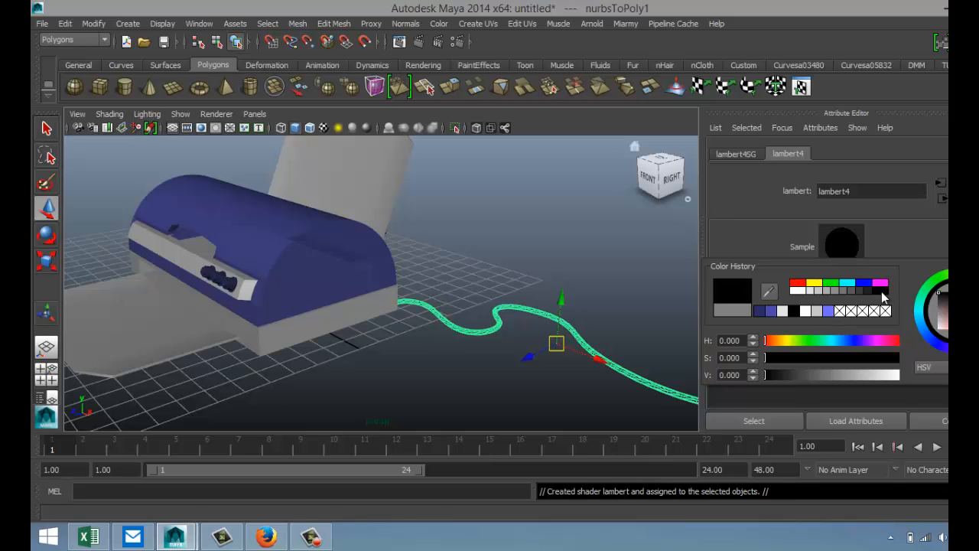
Draw a large polygon plane on the ground grid beneath the whole printer and its cable.
left_click_drag(535, 329, 579, 292, "alt")
scroll(489, 288, "down", 4)
middle_click_drag(449, 294, 450, 296, "alt")
left_click_drag(450, 296, 617, 311, "alt")
scroll(617, 312, "down", 5)
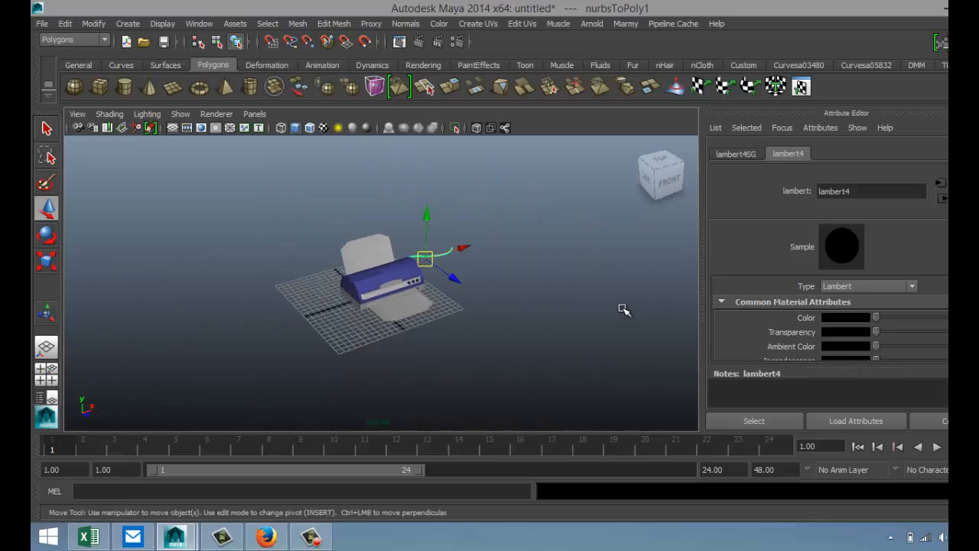
scroll(619, 308, "up", 2)
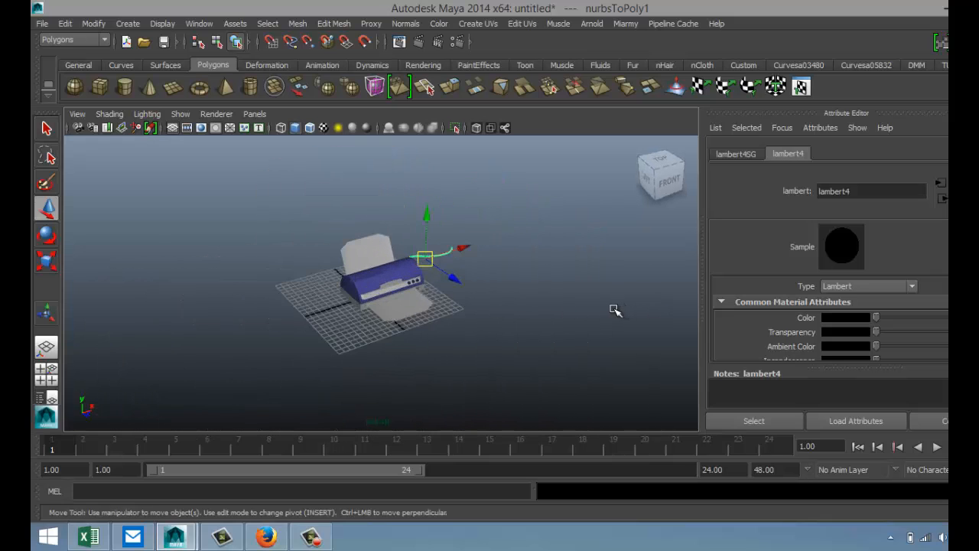
left_click(173, 86)
left_click_drag(146, 270, 775, 345)
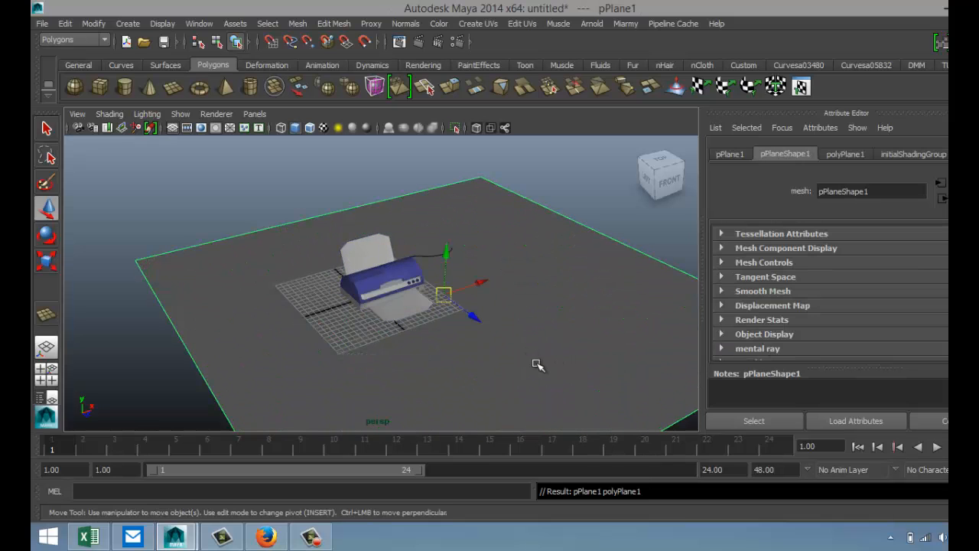
Scale the ground plane to about 4.225 along X and 3.018 along Z.
key("r")
left_click_drag(485, 322, 542, 394)
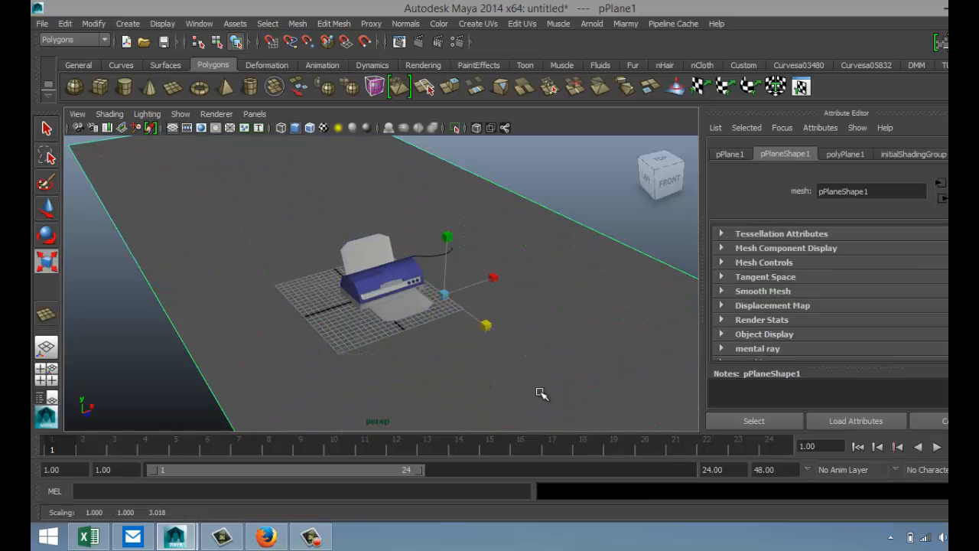
left_click_drag(499, 278, 621, 241)
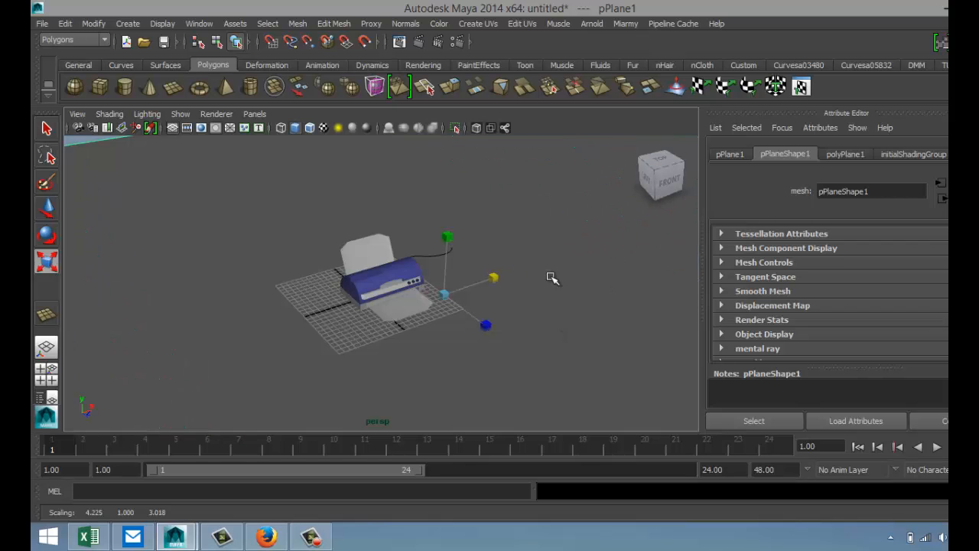
Assign a new Phong E material to the ground plane and set its color to black.
right_click_drag(563, 288, 575, 488)
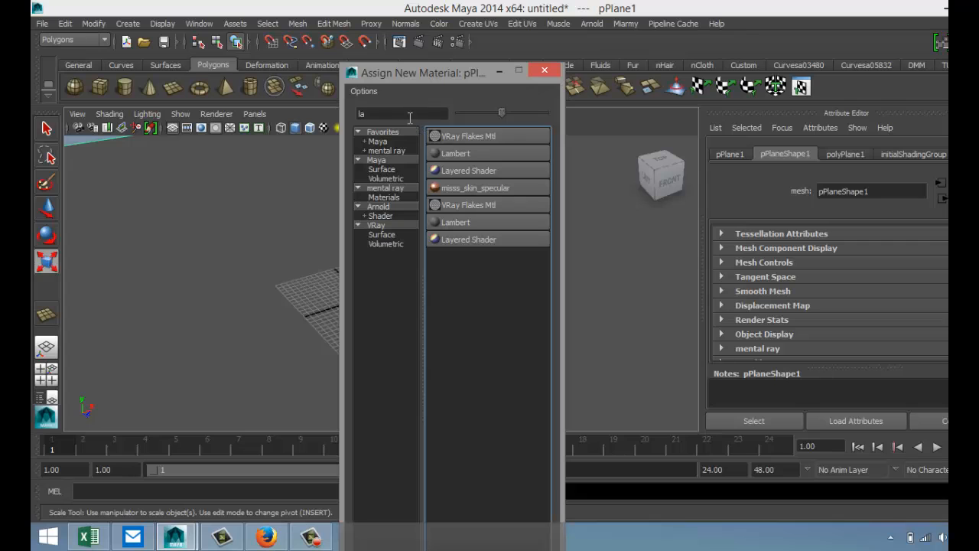
left_click_drag(410, 117, 264, 120)
type("ph")
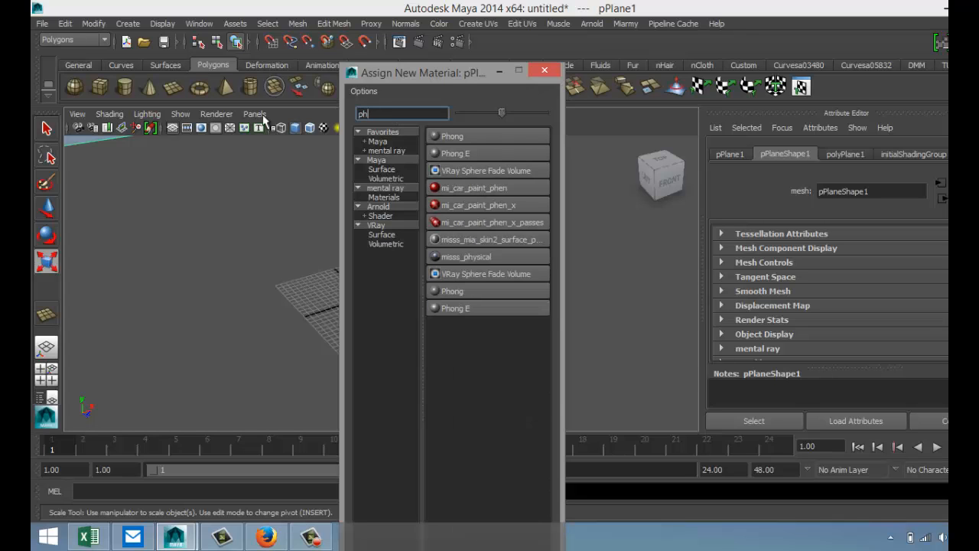
left_click(491, 152)
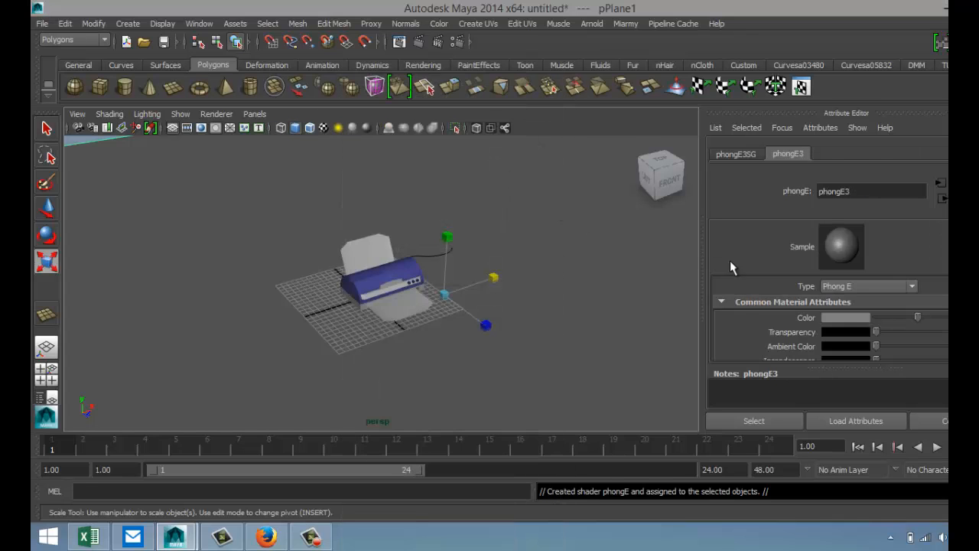
left_click(852, 318)
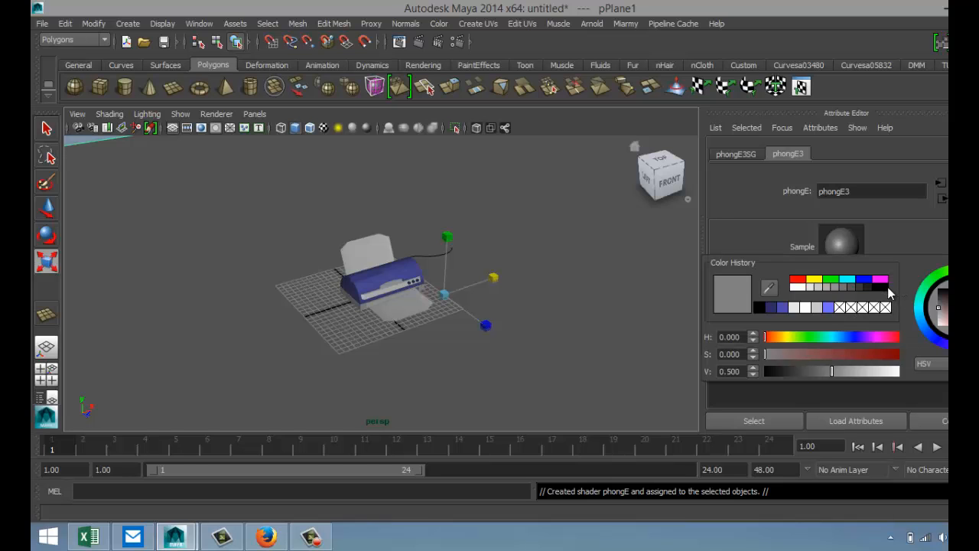
left_click(885, 288)
scroll(534, 349, "up", 3)
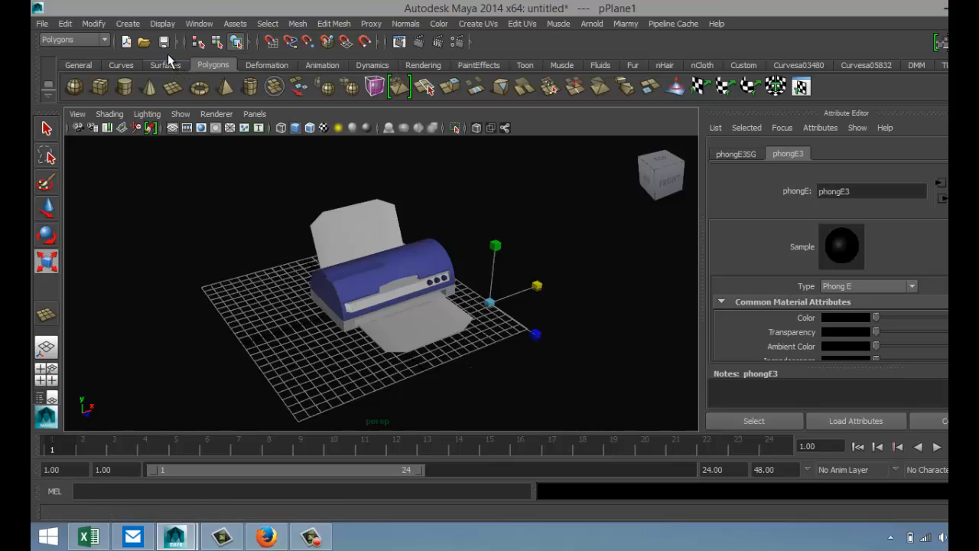
Create a point light and move it about 16.555 cm along Z, out in front of the printer.
left_click(128, 23)
mouse_move(200, 99)
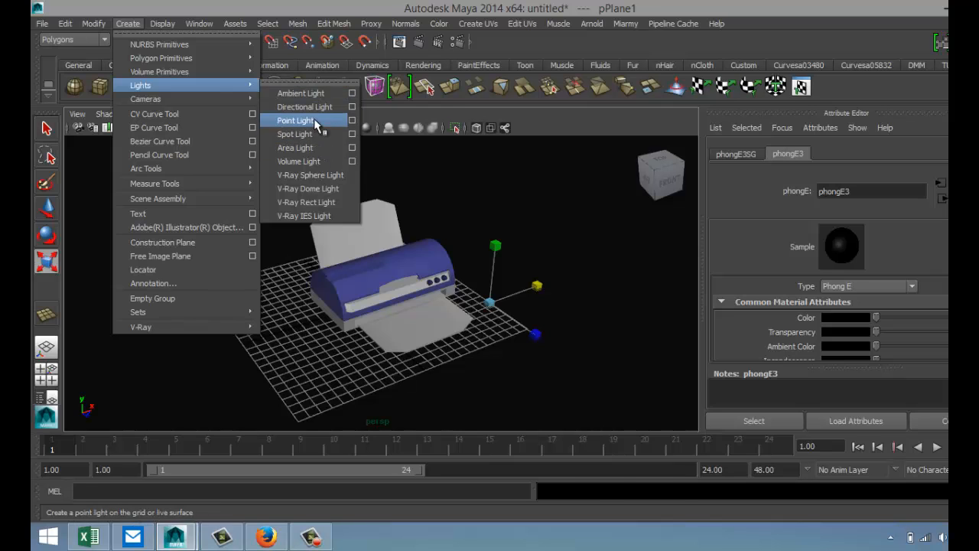
left_click(291, 121)
key("w")
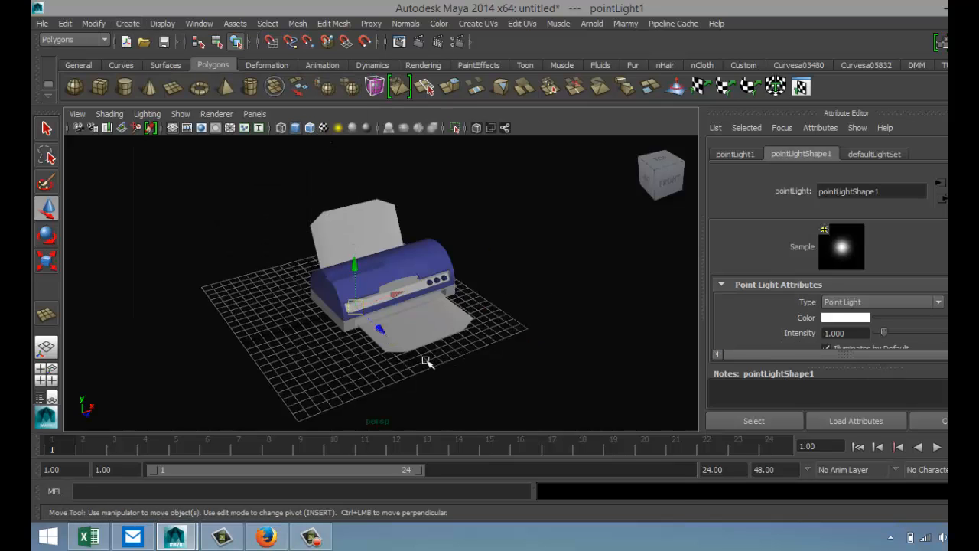
left_click_drag(386, 335, 510, 422)
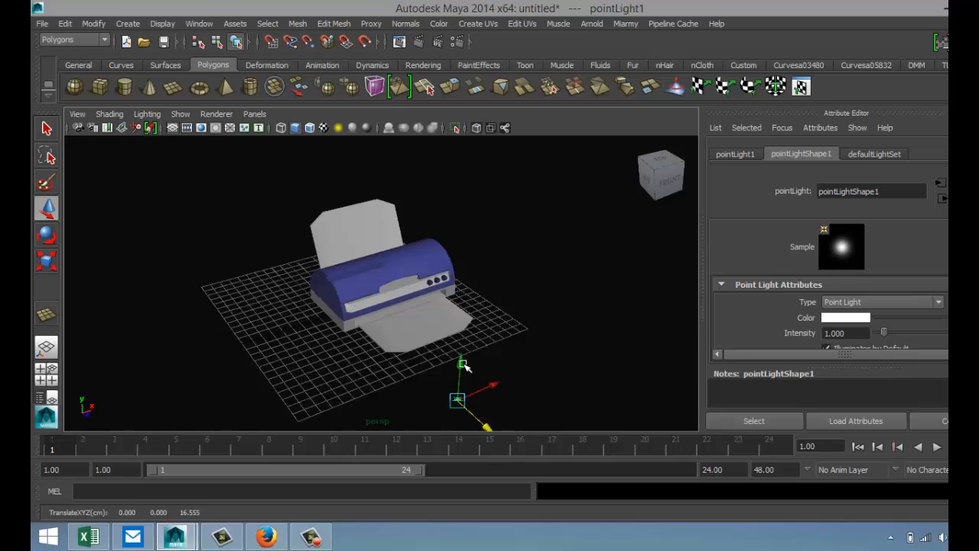
Raise the point light to about 16.888 cm in Y, shift it to about 0.992 cm in X, and display the scene with all lights.
left_click_drag(459, 351, 490, 186)
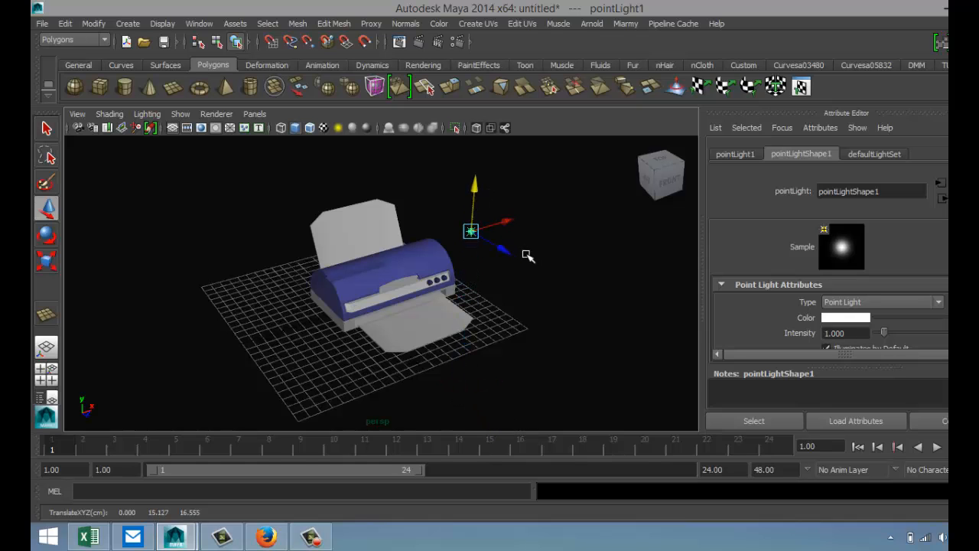
key("7")
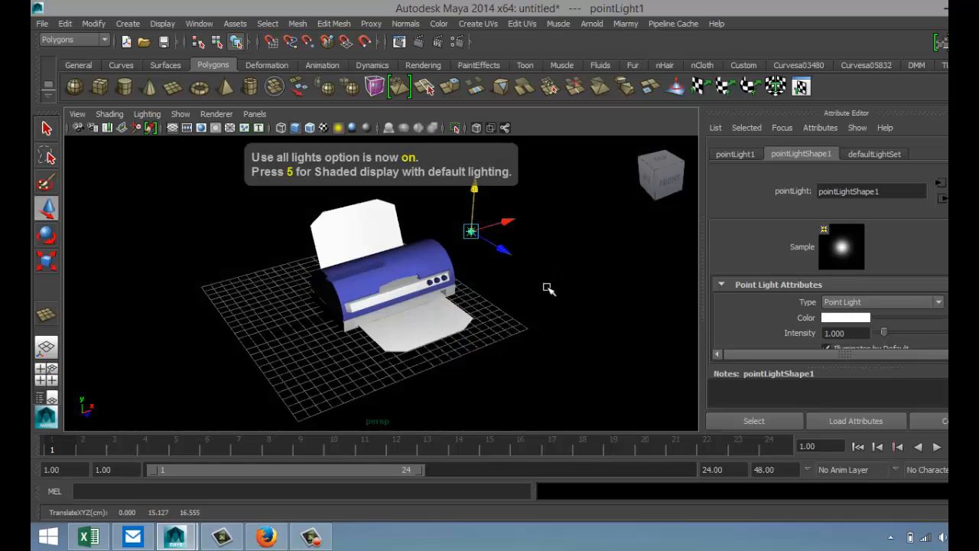
key("t")
left_click_drag(536, 223, 539, 283)
left_click_drag(488, 187, 490, 164)
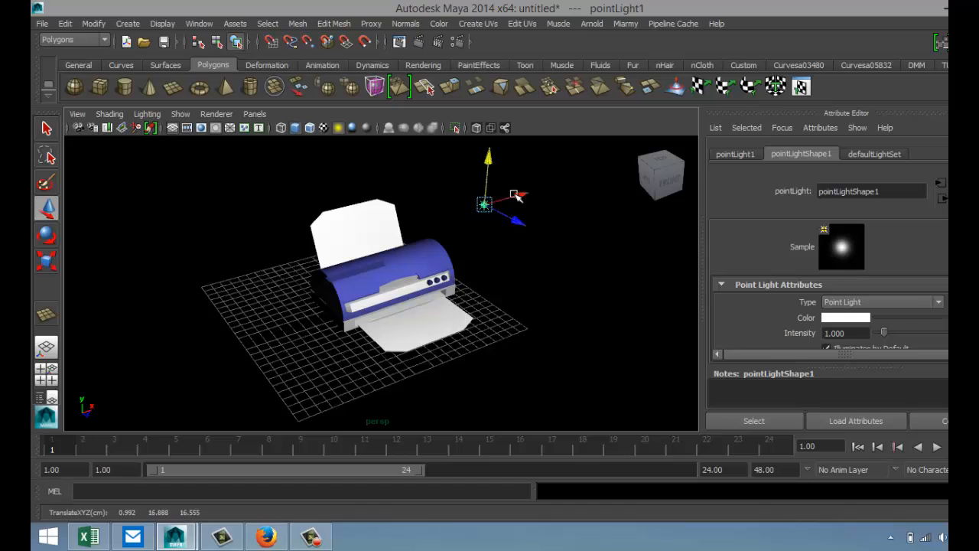
Try an intensity of 0.5 on the point light and settle on 0.7.
left_click(854, 333)
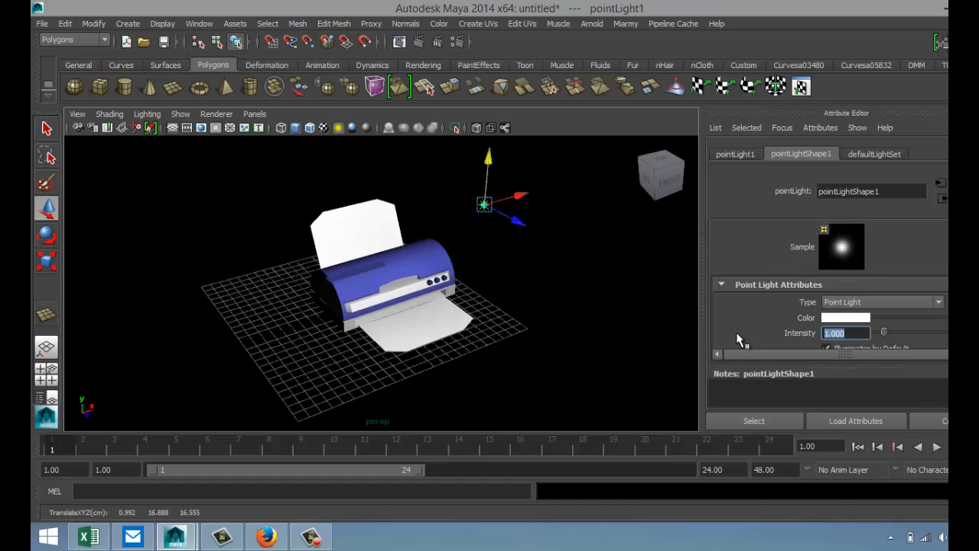
type("0.5")
key("Return")
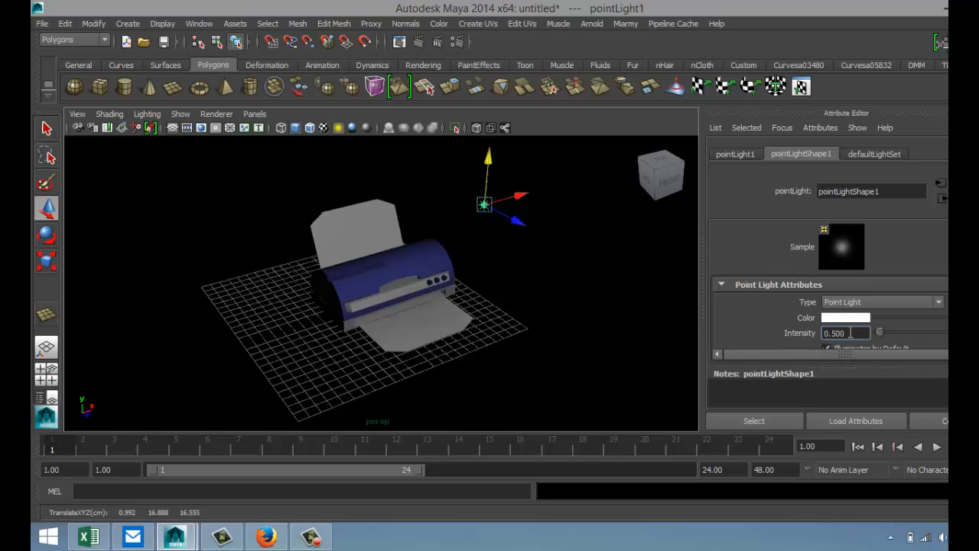
key("BackSpace")
key("BackSpace")
key("BackSpace")
type("7")
key("Return")
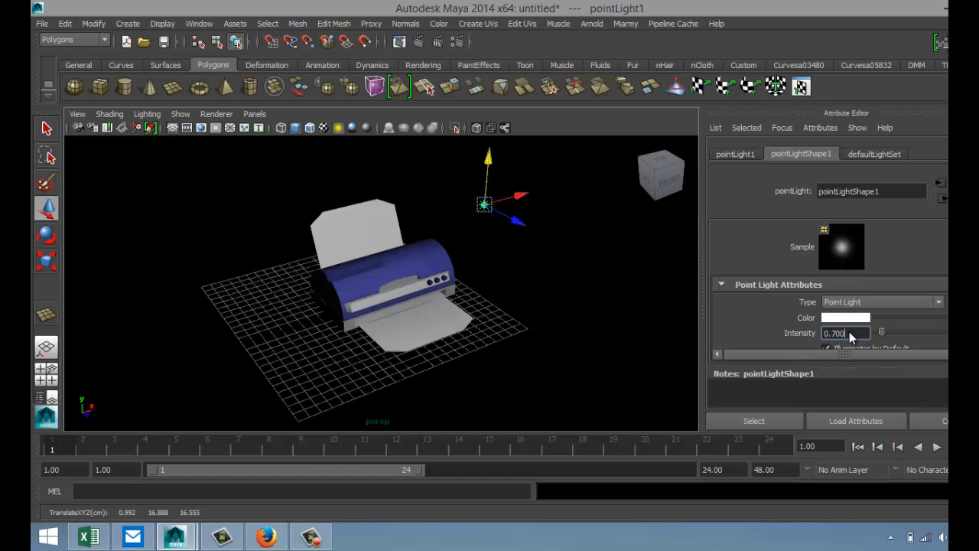
Duplicate the point light, move the copy to about -16.454 cm along X, and set its intensity to 0.2.
key("ctrl+d")
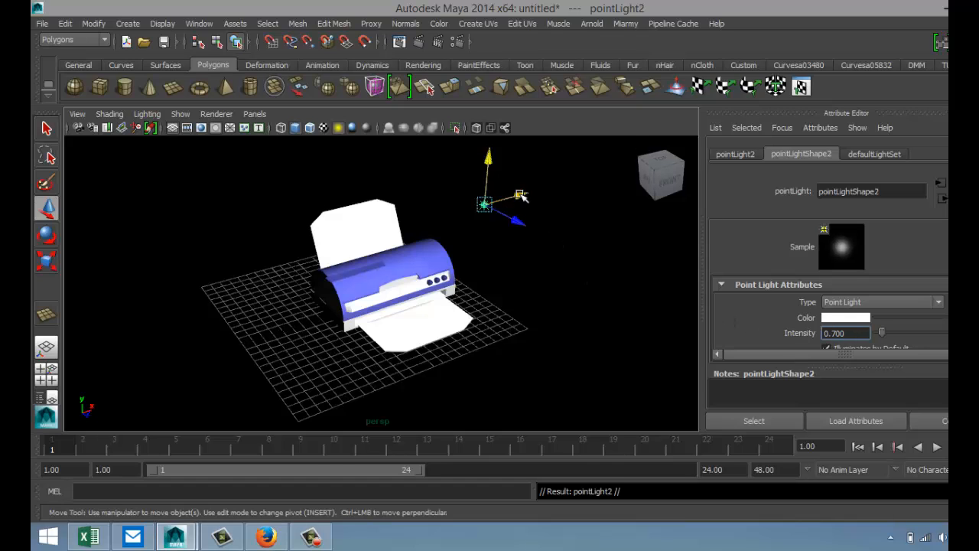
left_click_drag(521, 198, 314, 297)
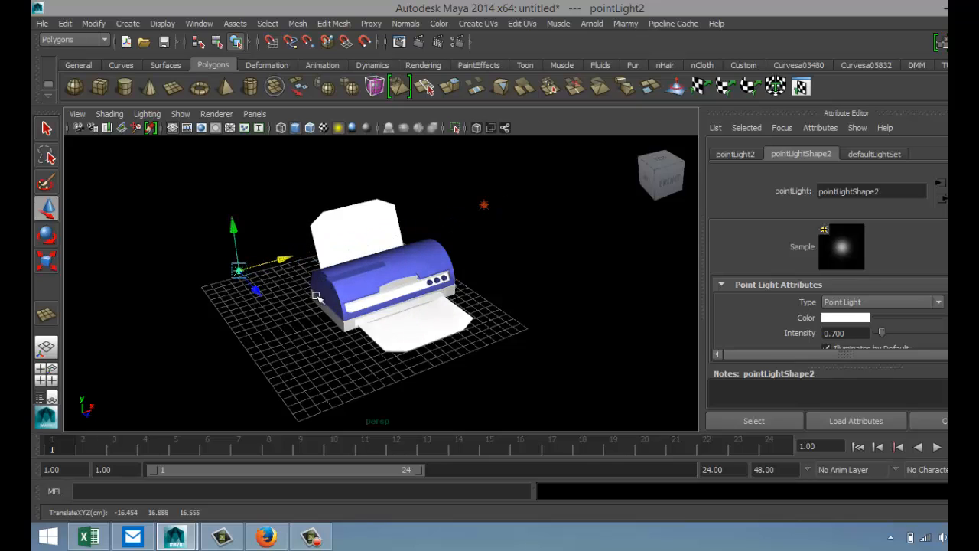
left_click_drag(857, 333, 749, 341)
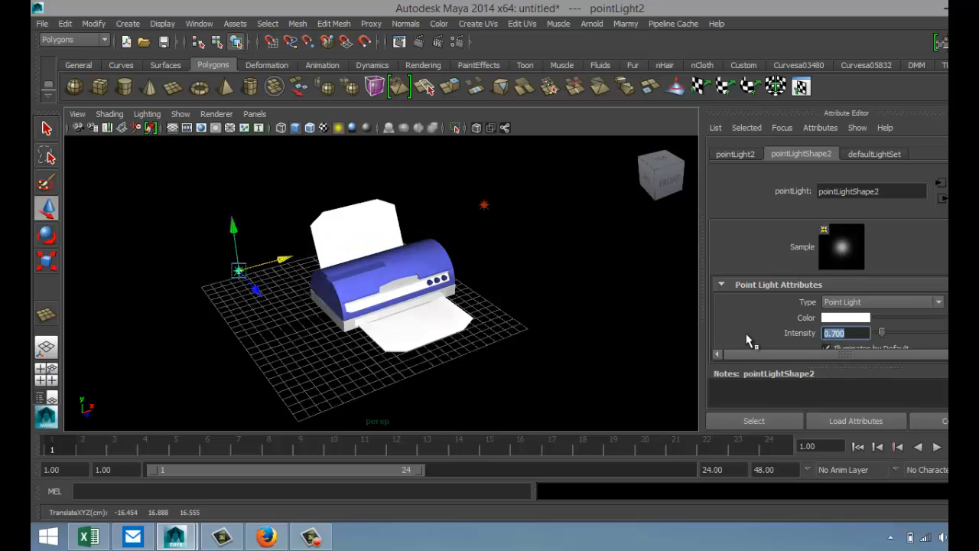
type("0.2")
key("Return")
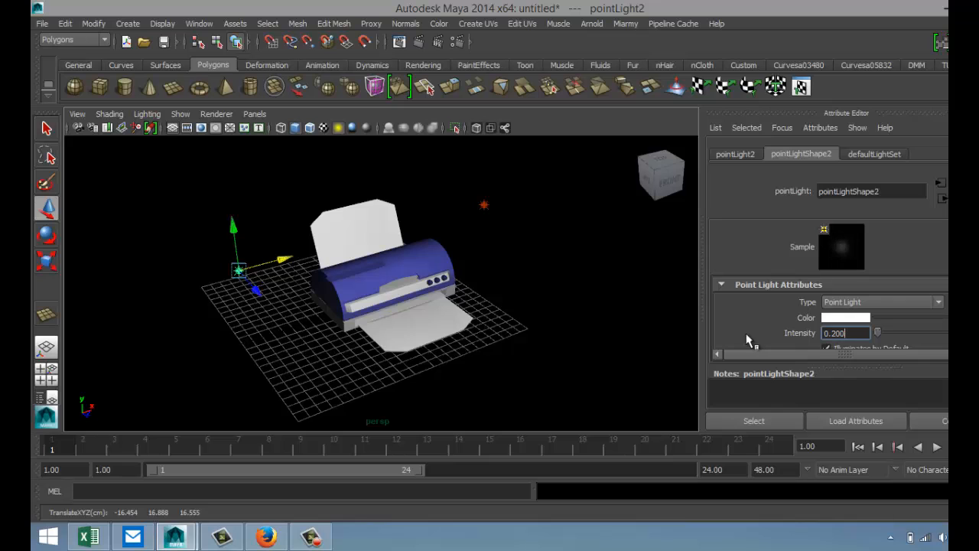
Create an ambient light, position it high above the ground beside the printer, and set its intensity to 0.1.
left_click(128, 24)
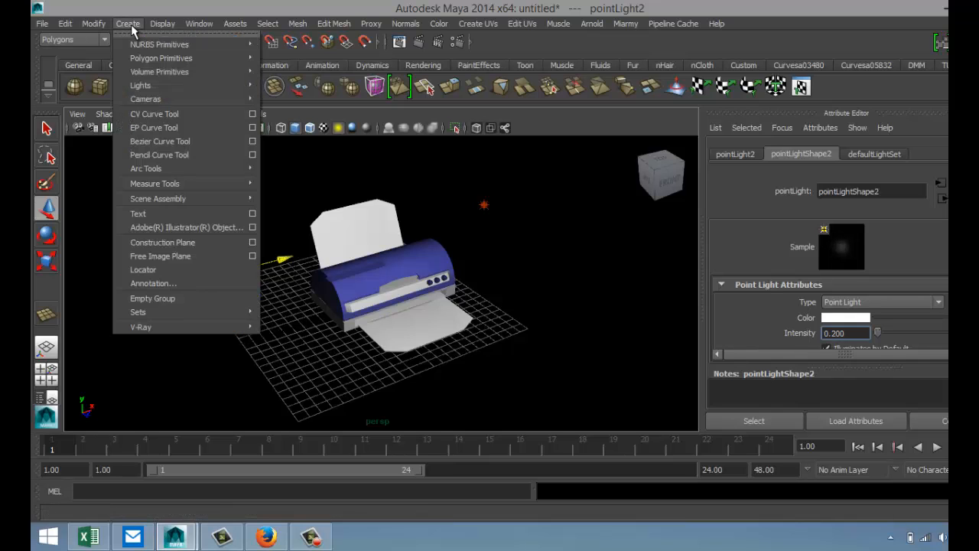
mouse_move(173, 86)
left_click(300, 92)
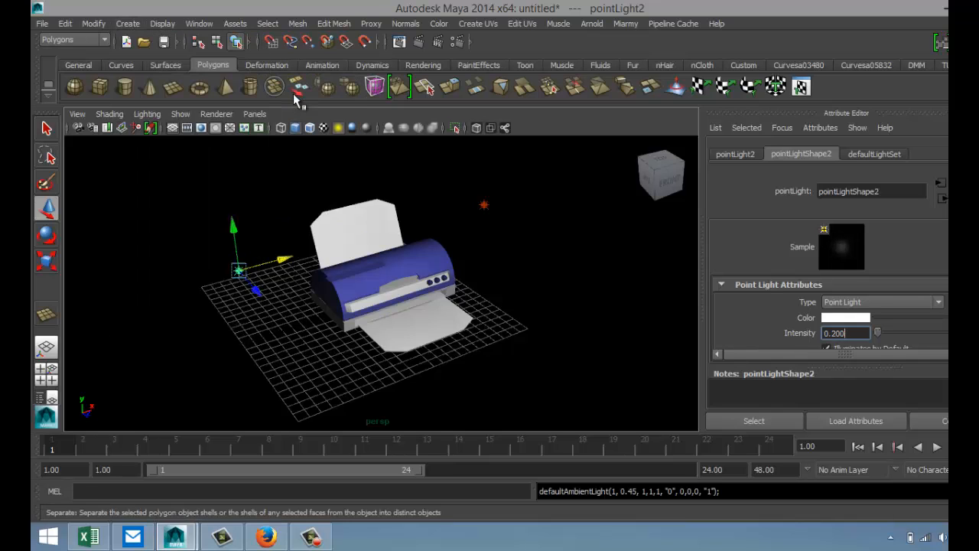
left_click_drag(389, 337, 262, 198)
left_click_drag(236, 158, 230, 129)
left_click(855, 333)
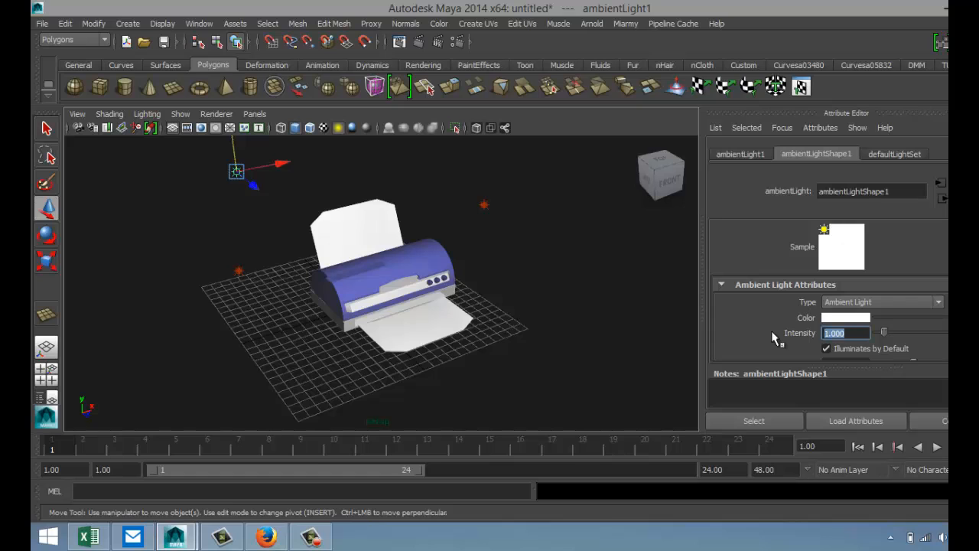
type("0.1")
key("Return")
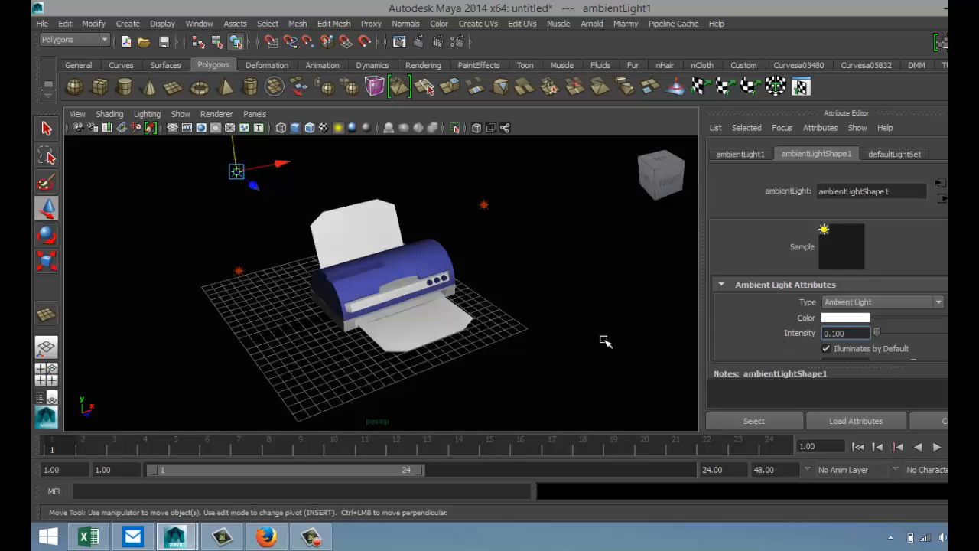
Change the renderer in the render settings from Maya Software to mental ray.
left_click(456, 43)
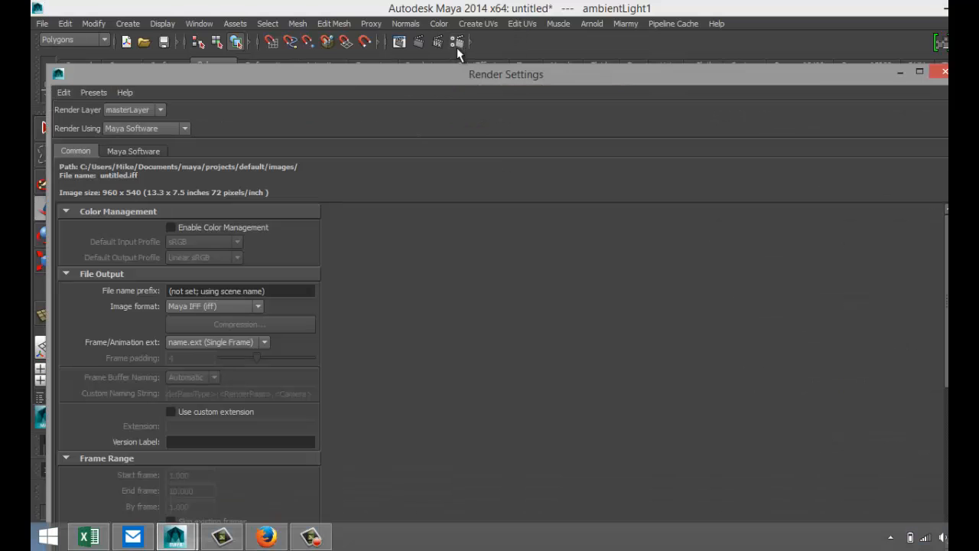
left_click(184, 128)
left_click(181, 179)
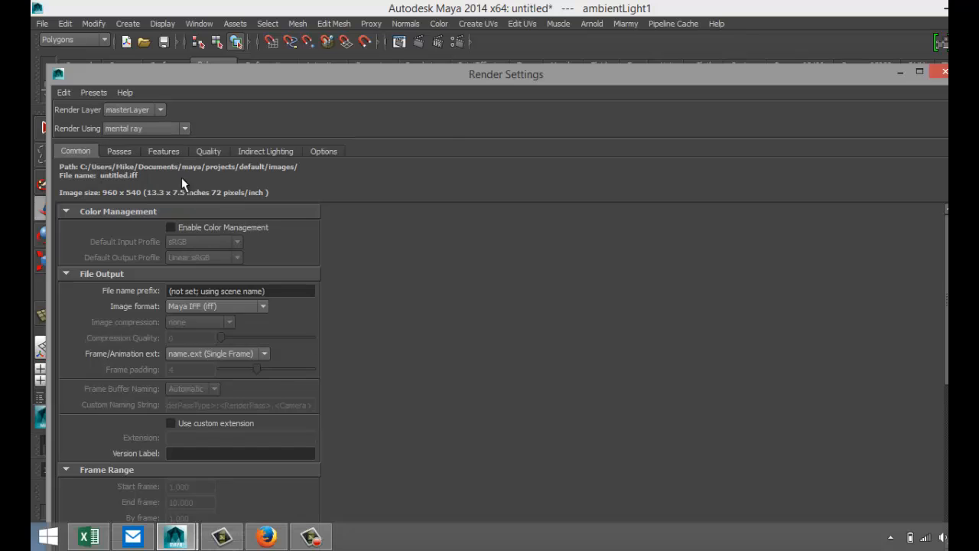
left_click(919, 72)
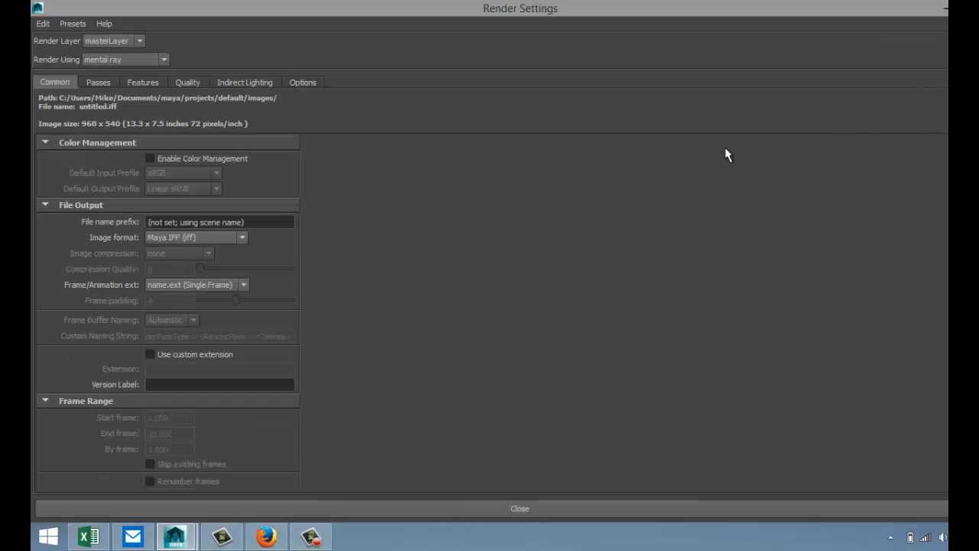
Enable Global Illumination and Final Gathering for the render, and check the raytracing options.
left_click(245, 82)
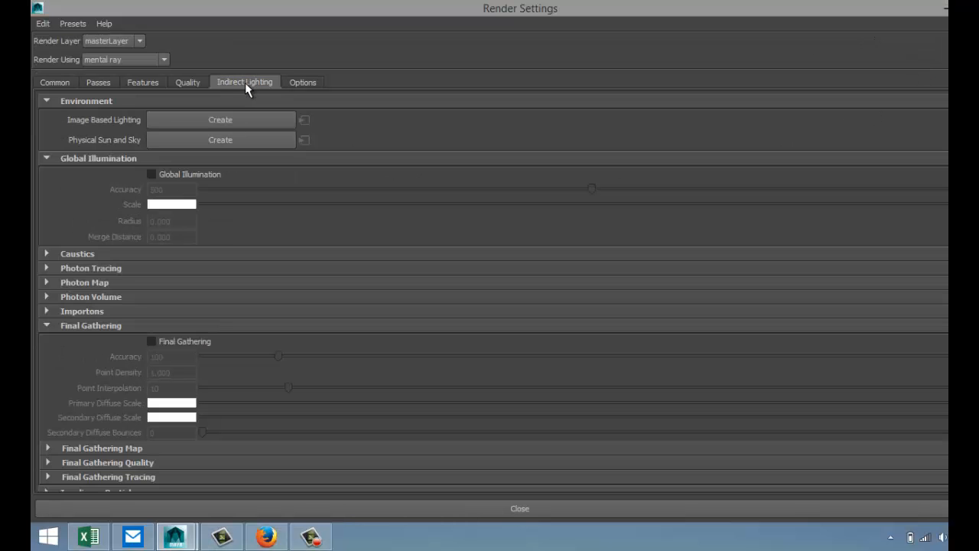
left_click(151, 175)
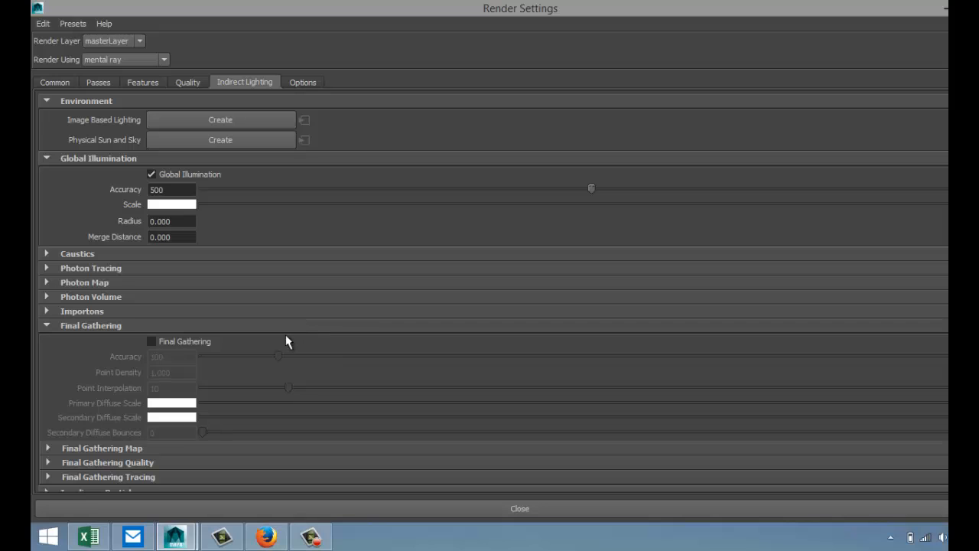
left_click(151, 342)
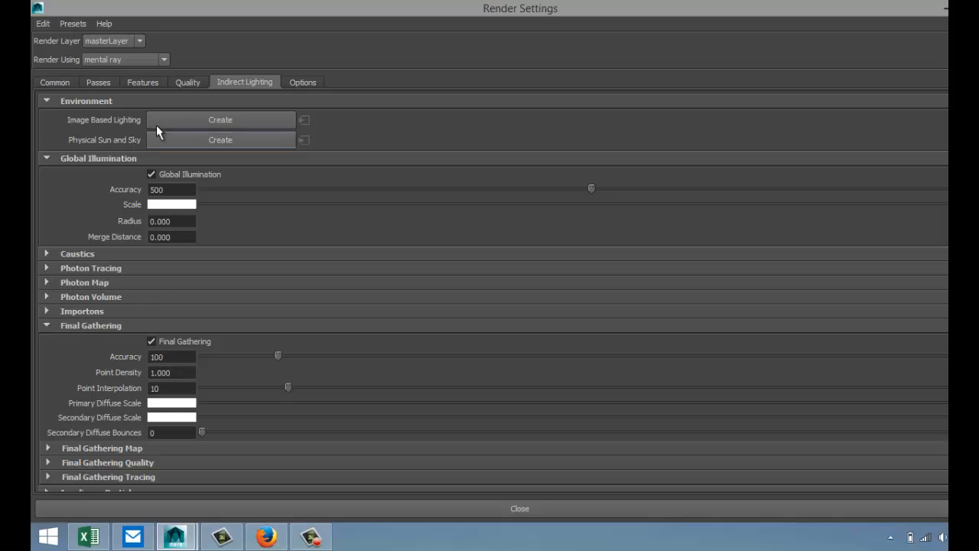
left_click(193, 82)
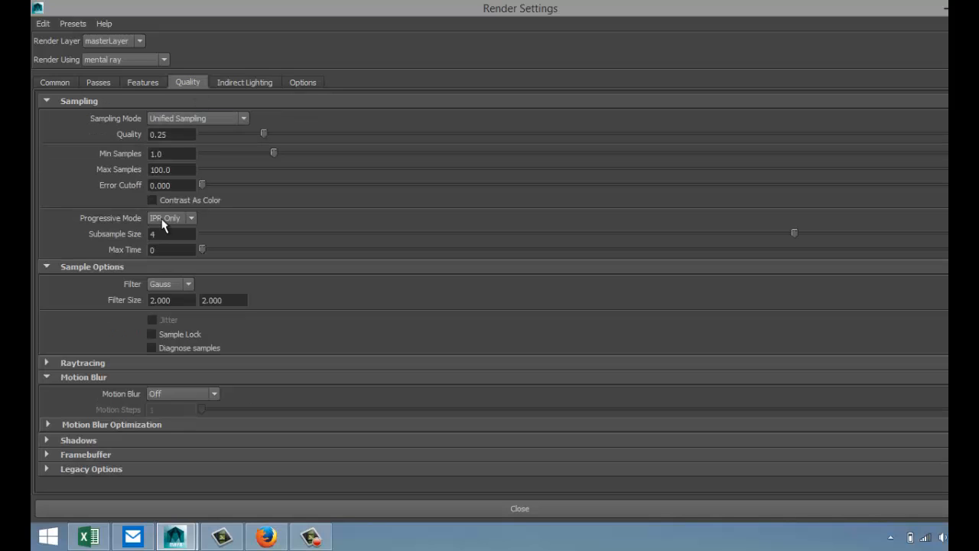
left_click(46, 364)
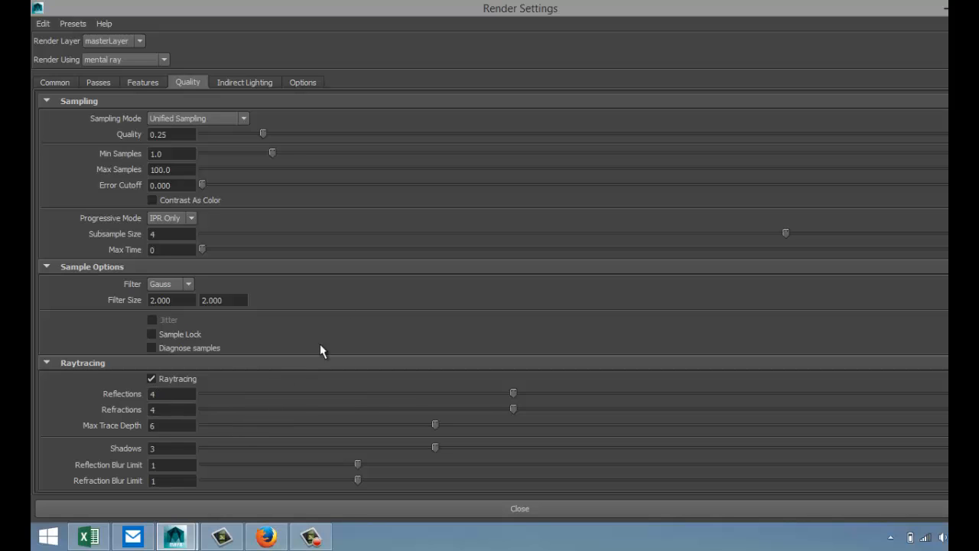
Create an image-based lighting environment and load Sunny office street.hdr from the HDRI folder as its image.
left_click(253, 83)
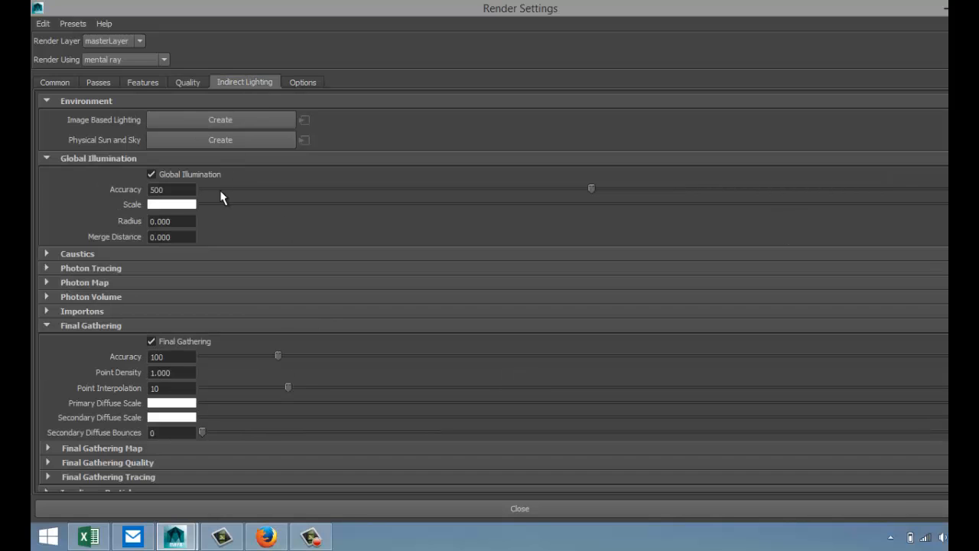
left_click(207, 121)
left_click(944, 10)
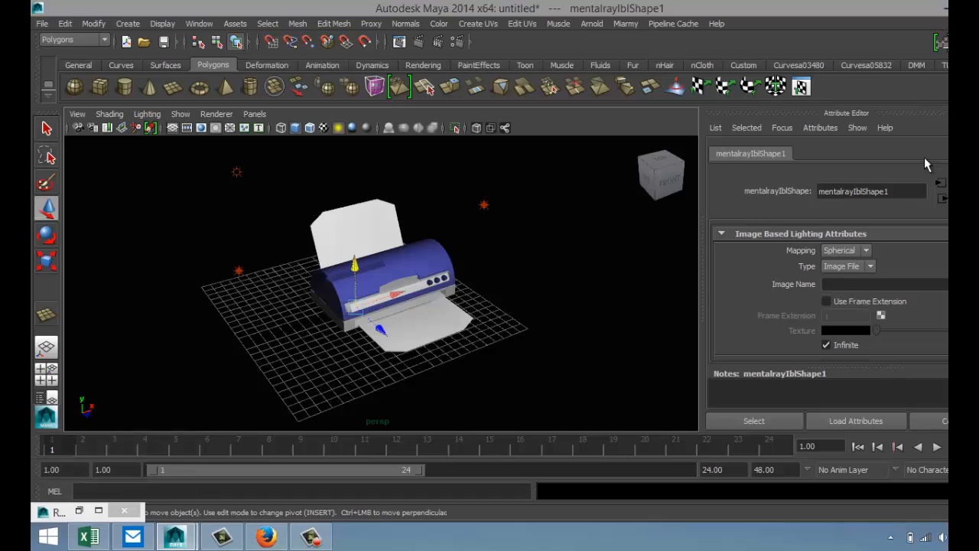
left_click(971, 284)
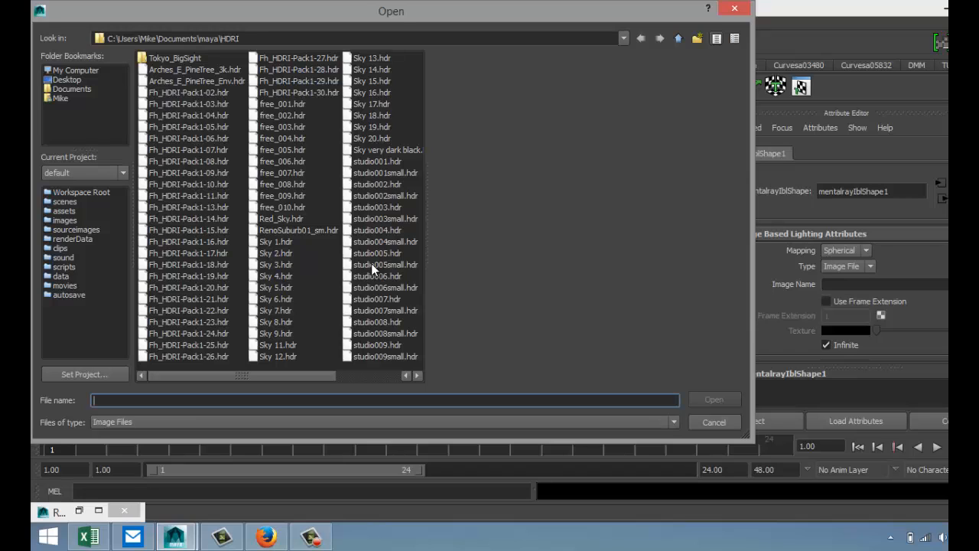
left_click(378, 375)
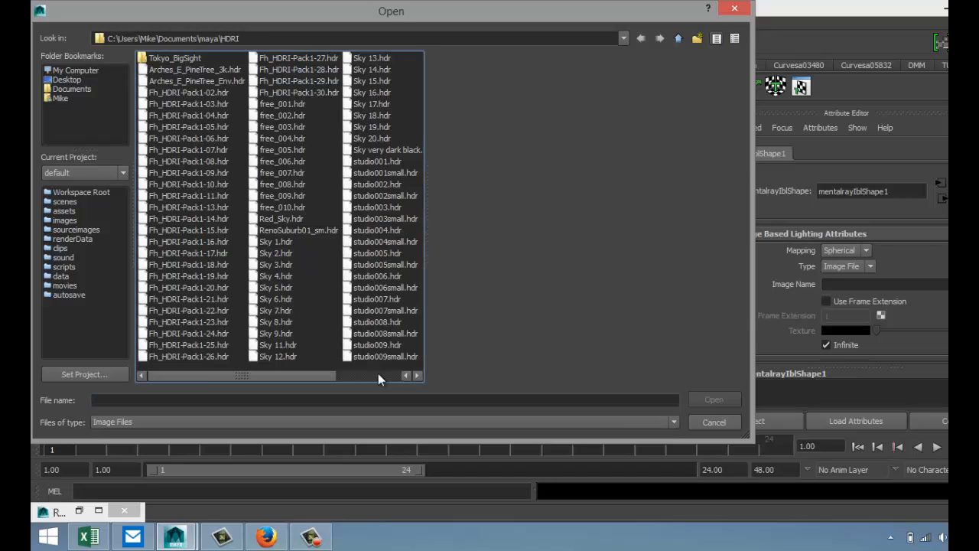
left_click_drag(378, 374, 396, 375)
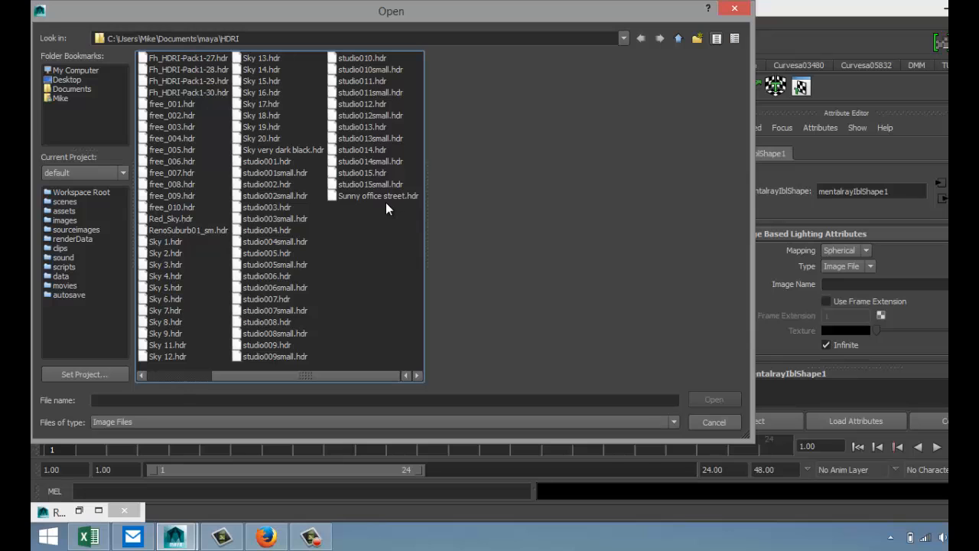
left_click(364, 197)
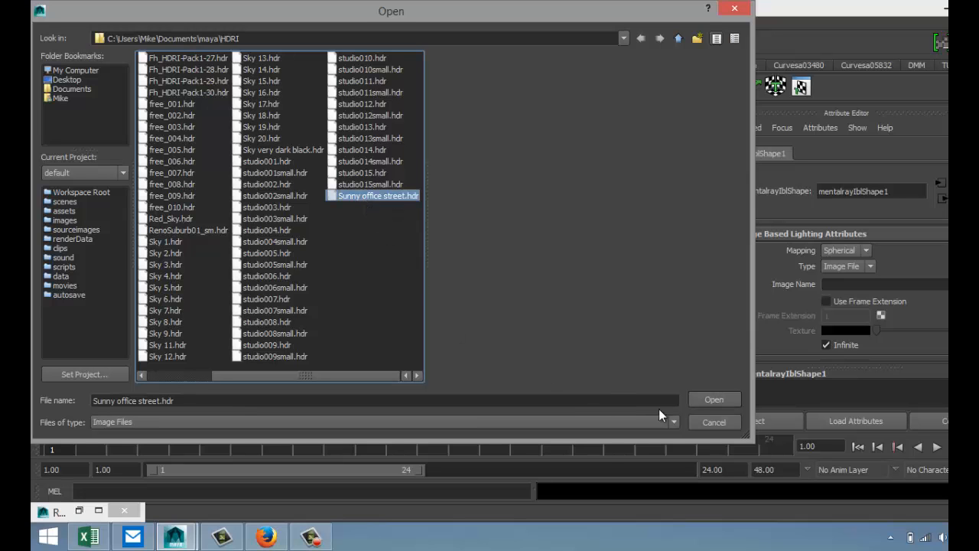
left_click(709, 400)
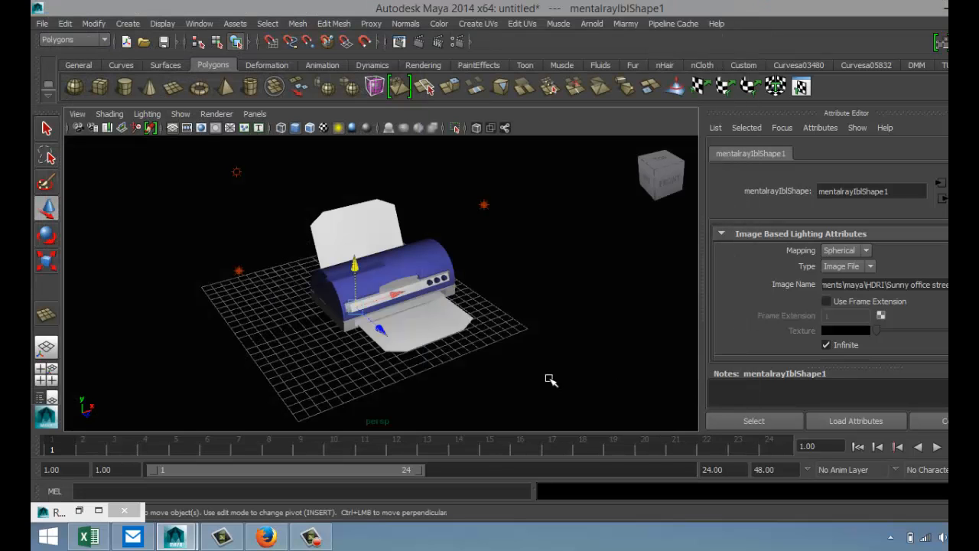
Frame the printer closer in the perspective view and set the render image size to the HD 1080 preset.
scroll(549, 377, "up", 2)
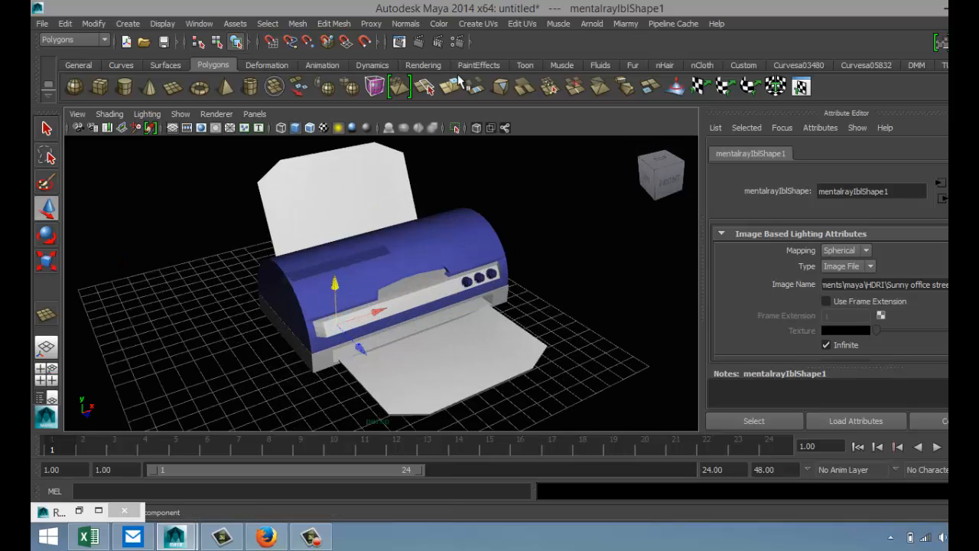
left_click(457, 43)
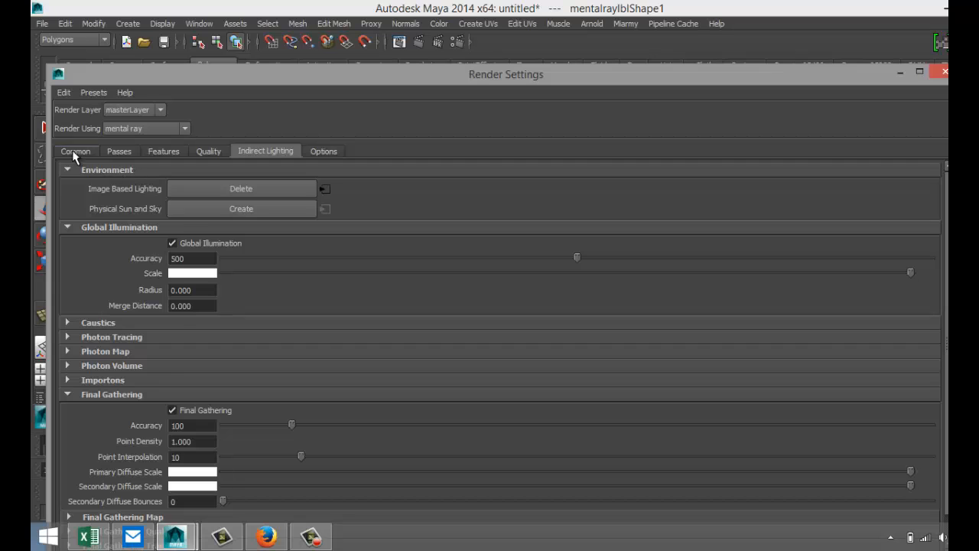
left_click(78, 153)
scroll(283, 343, "down", 7)
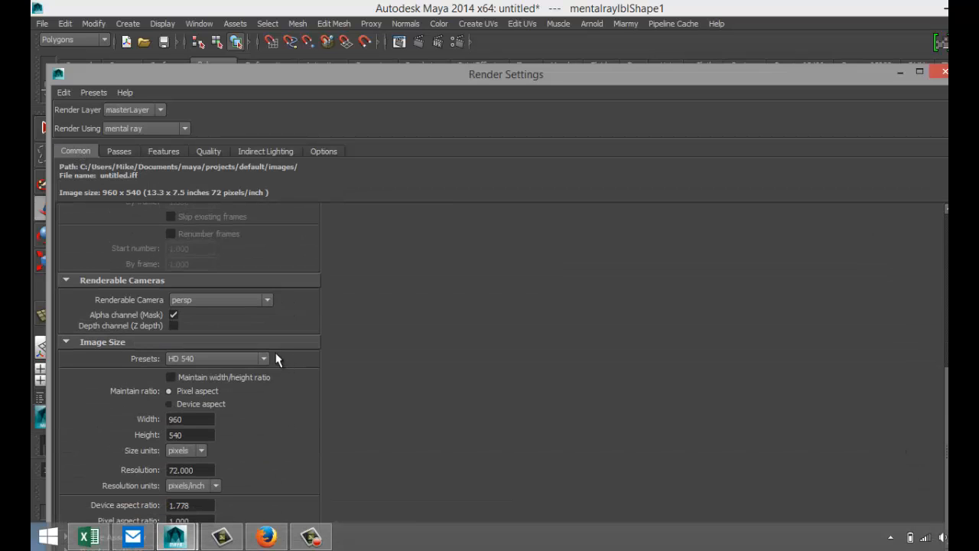
left_click(264, 359)
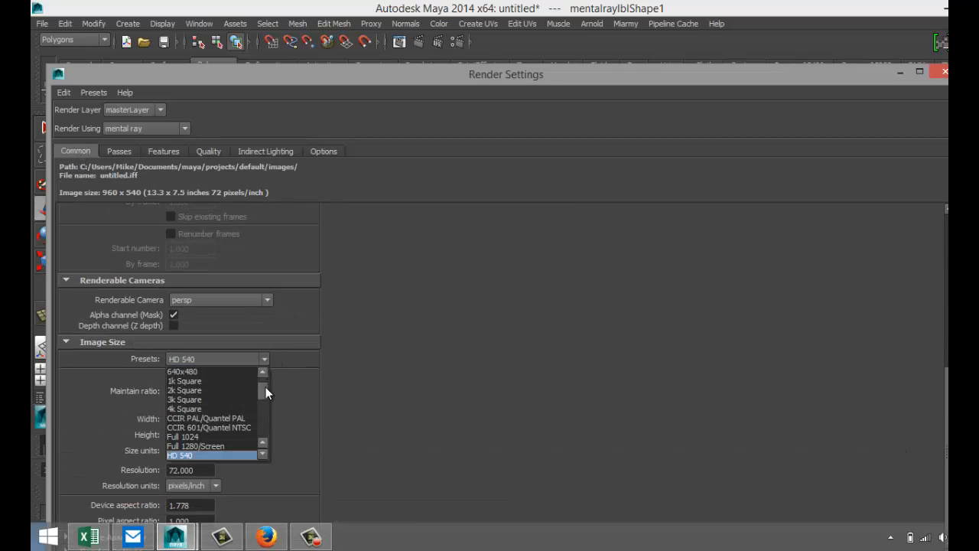
scroll(262, 454, "down", 1)
left_click(252, 454)
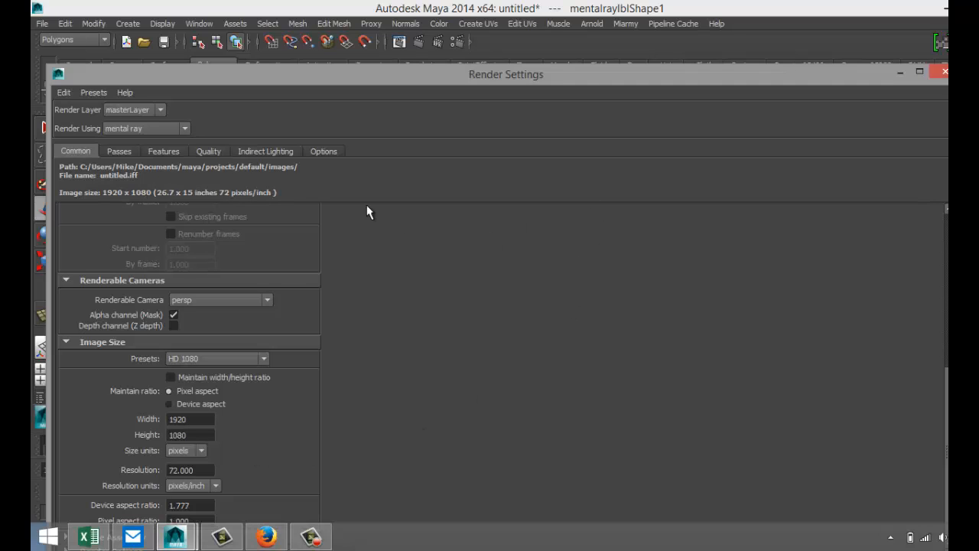
Raise the Unified Sampling quality in the render settings and render the perspective view with mental ray.
left_click(208, 152)
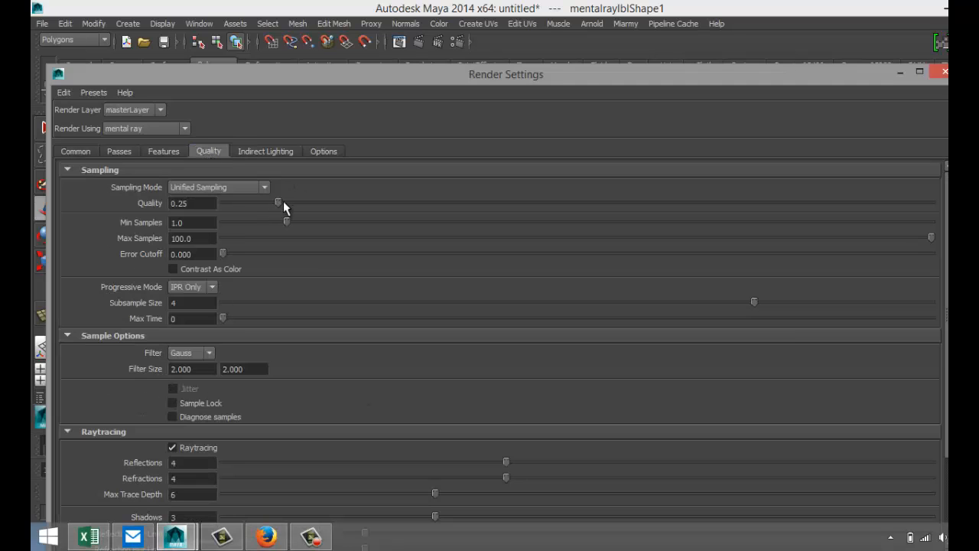
left_click_drag(283, 200, 748, 219)
left_click(899, 73)
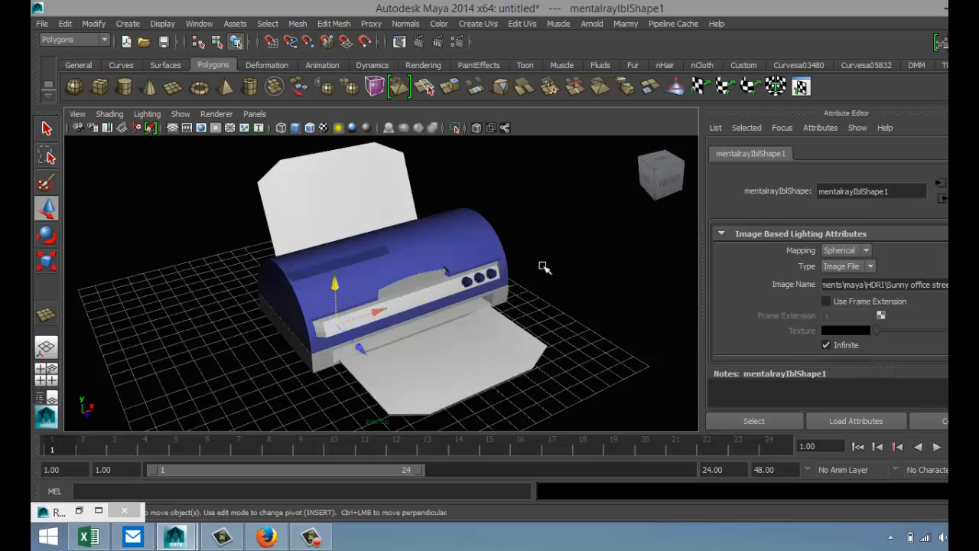
left_click(418, 43)
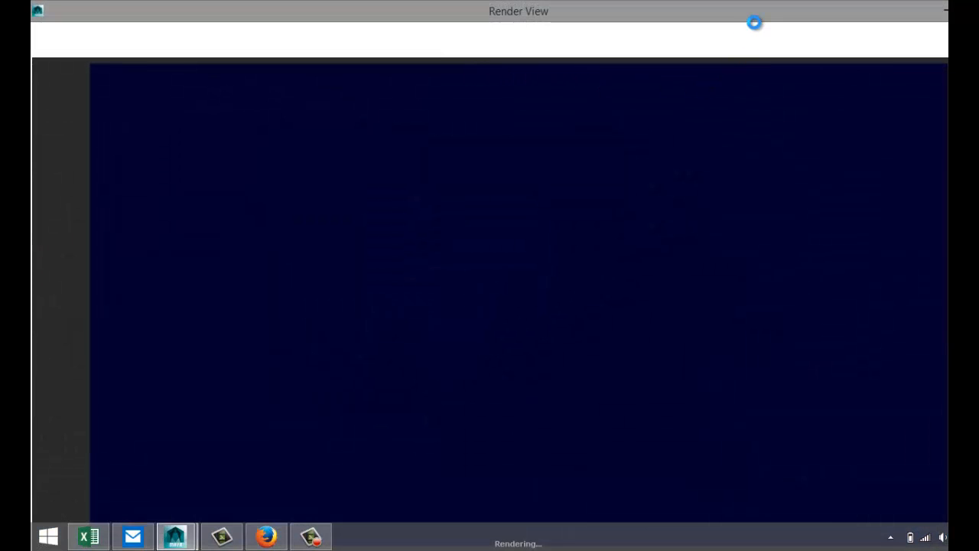
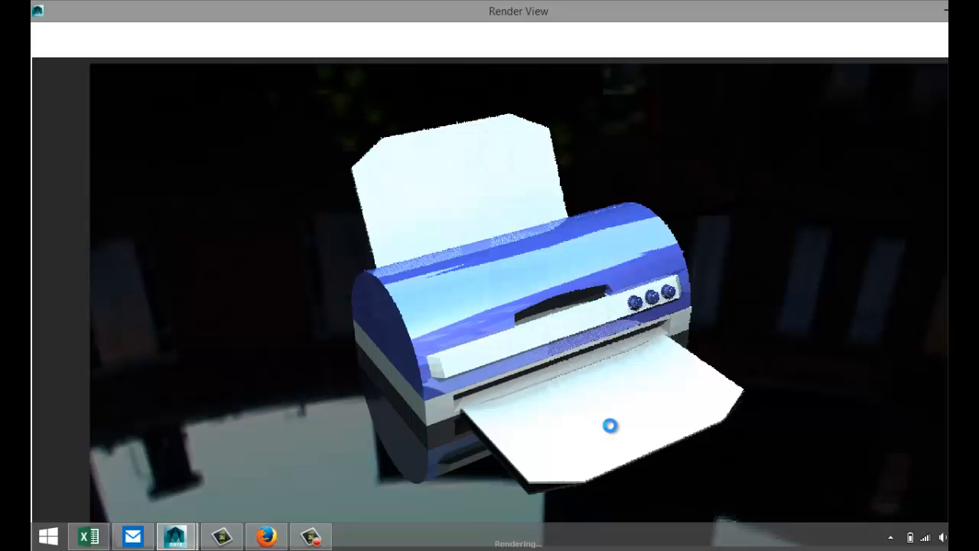
left_click(944, 8)
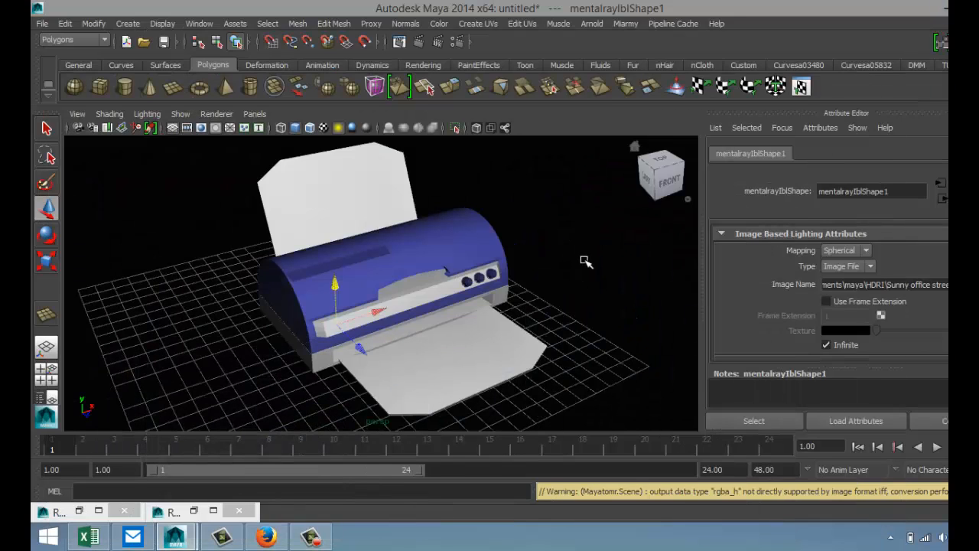
Move the point light above the printer sideways, well clear of the printer's button end.
left_click_drag(568, 271, 551, 284, "alt")
scroll(548, 284, "down", 3)
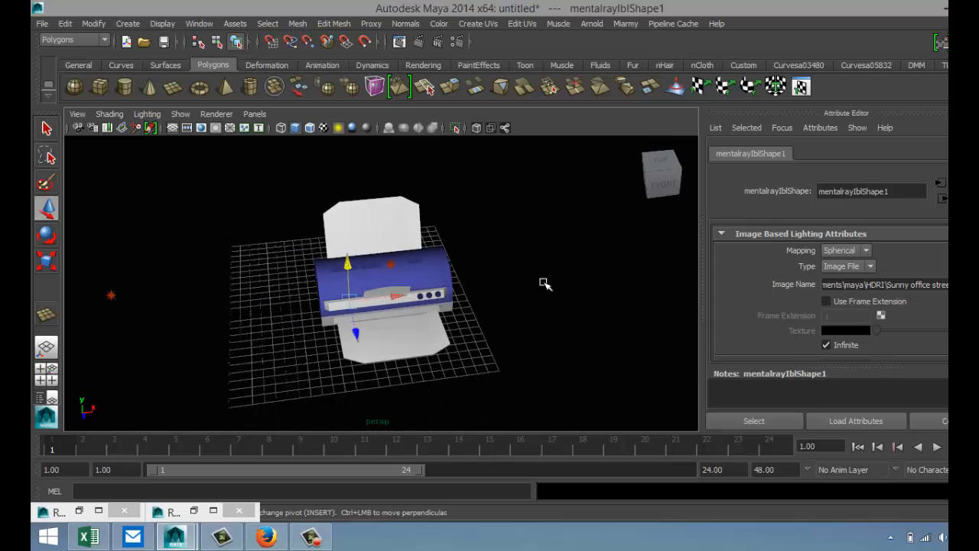
left_click(390, 264)
left_click_drag(439, 261, 664, 280)
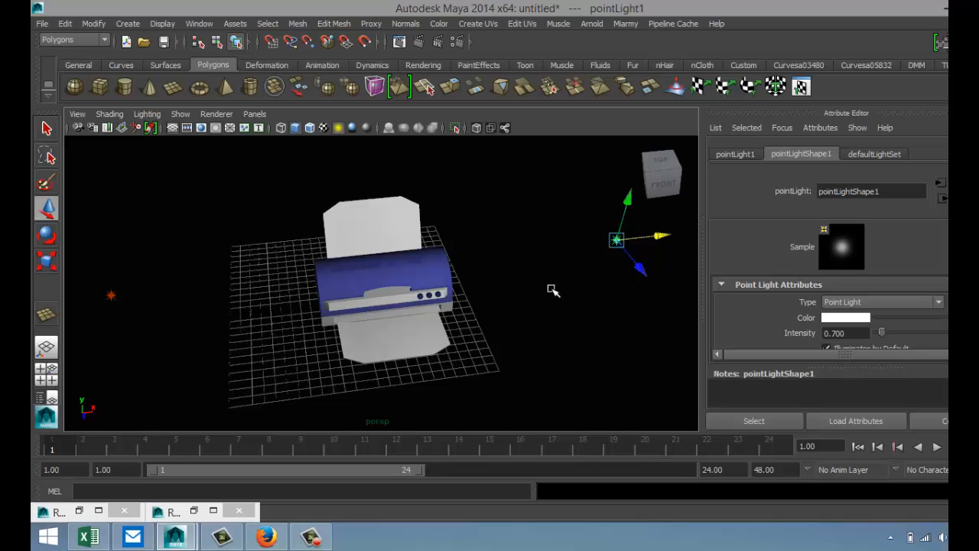
Assign a new Phong E material to the ground plane and make its color dark gray.
scroll(548, 286, "up", 3)
left_click(528, 260)
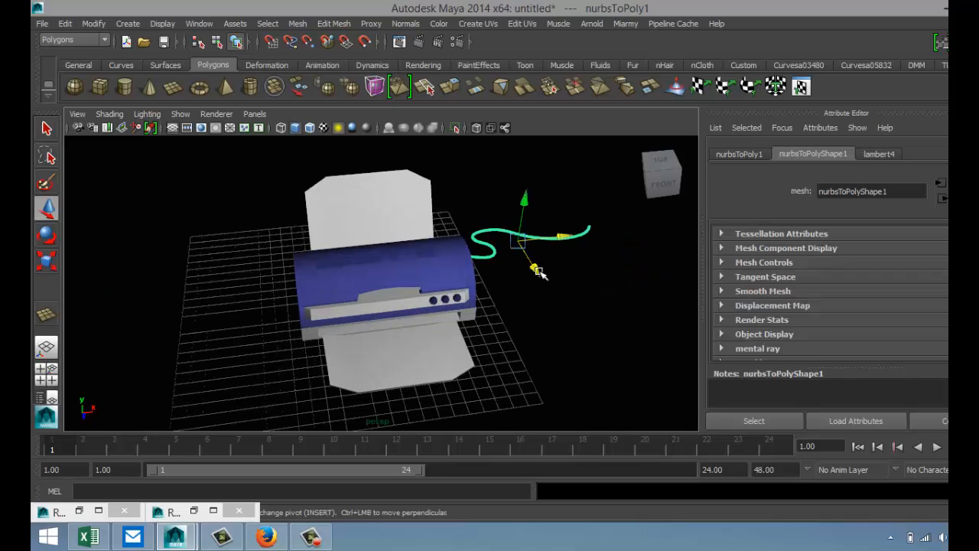
scroll(555, 302, "down", 4)
scroll(555, 306, "up", 3)
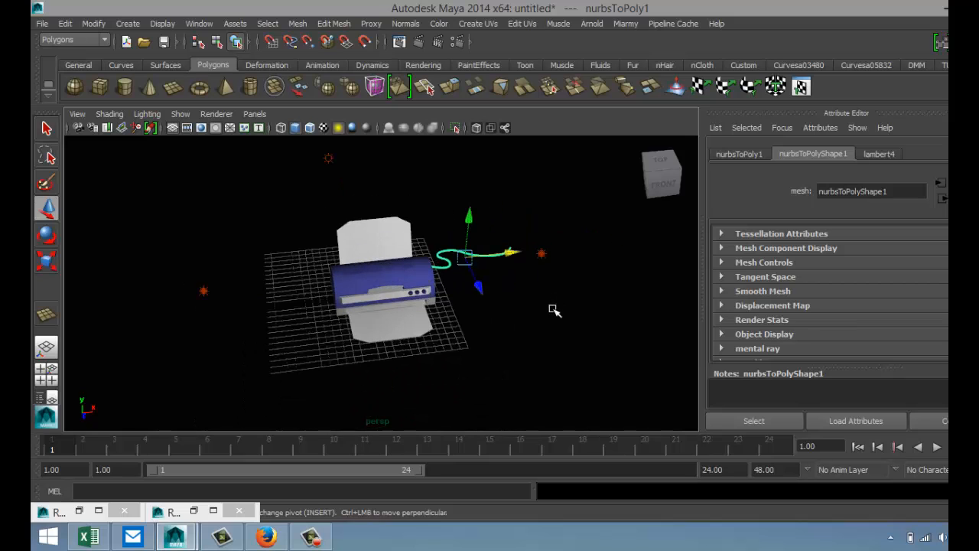
key("Delete")
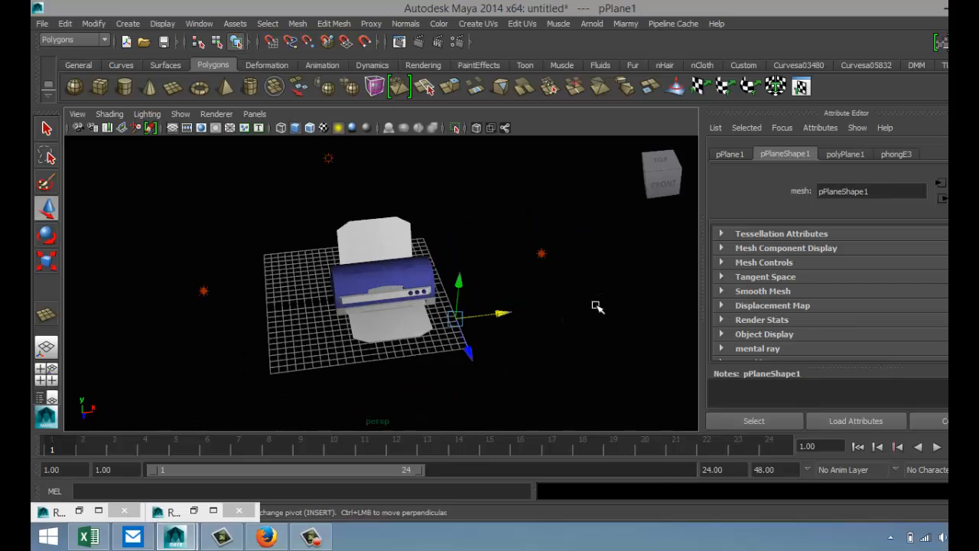
right_click_drag(596, 307, 627, 487)
left_click(475, 151)
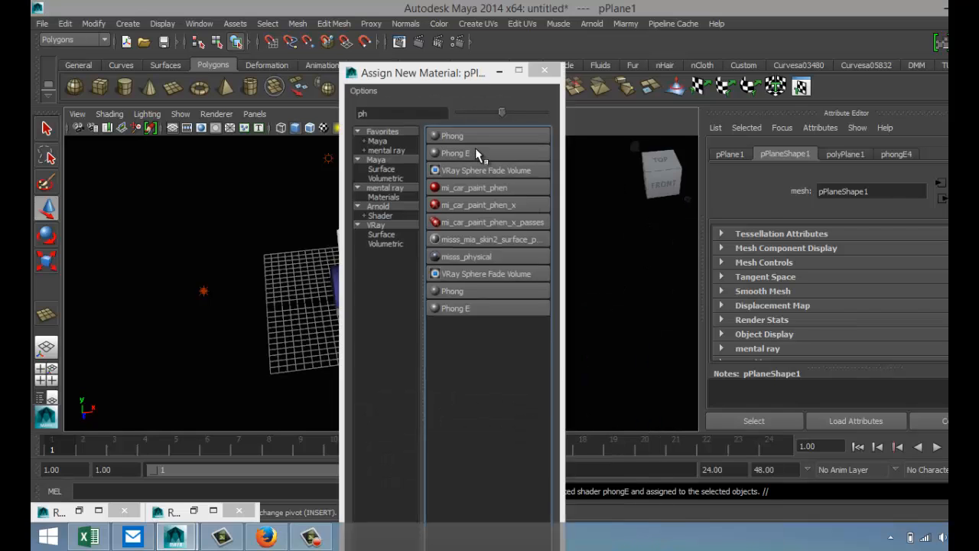
left_click(855, 325)
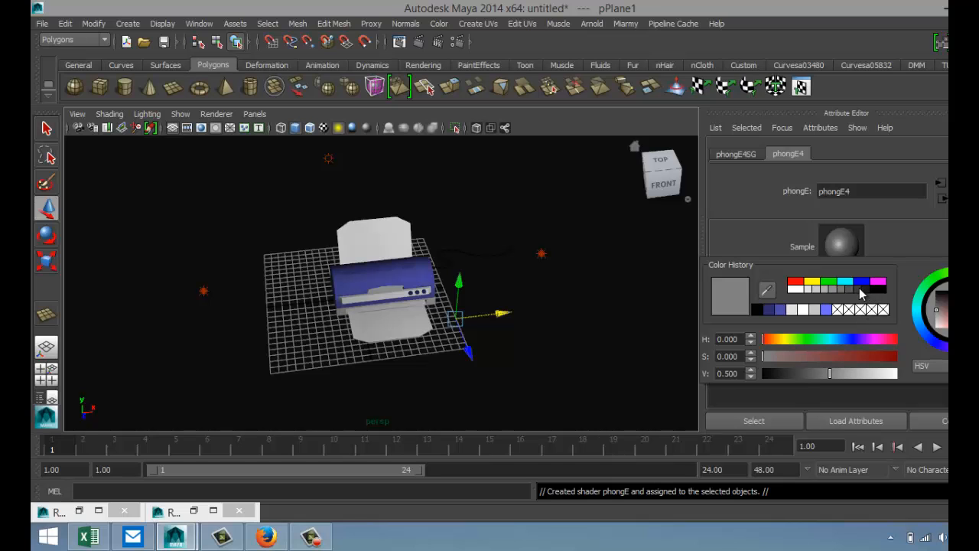
left_click(859, 288)
Set the intensity of the point light beside the printer's button end to 0.5.
scroll(536, 351, "up", 3)
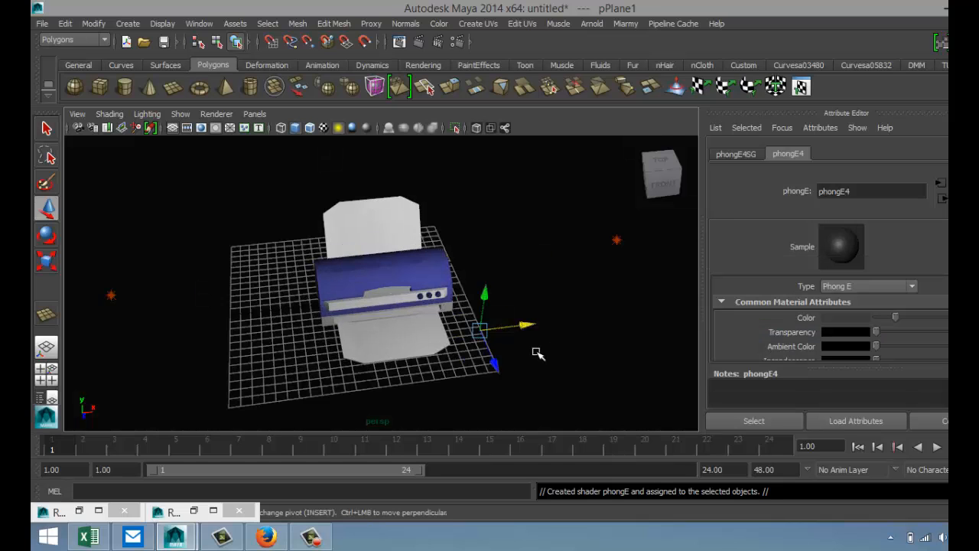
scroll(537, 352, "up", 2)
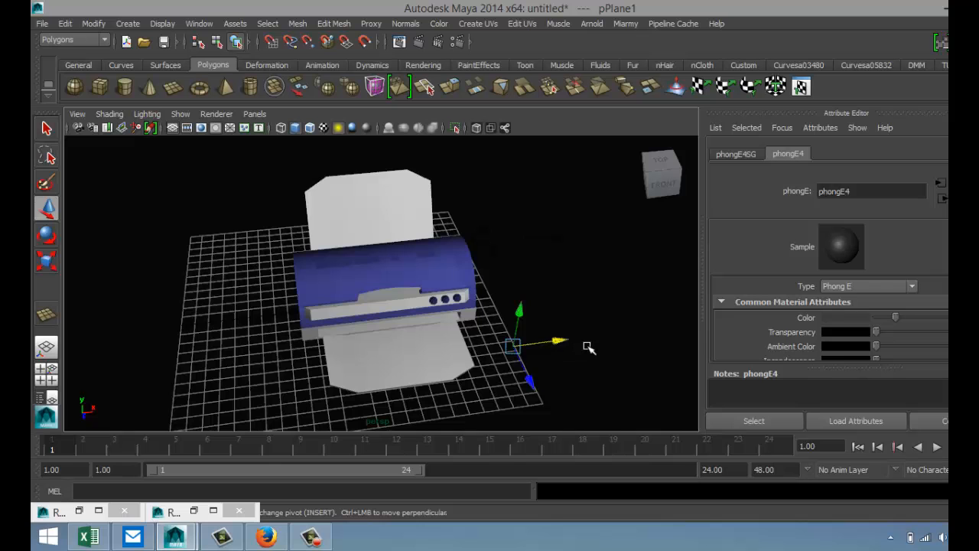
left_click_drag(606, 354, 642, 371, "alt")
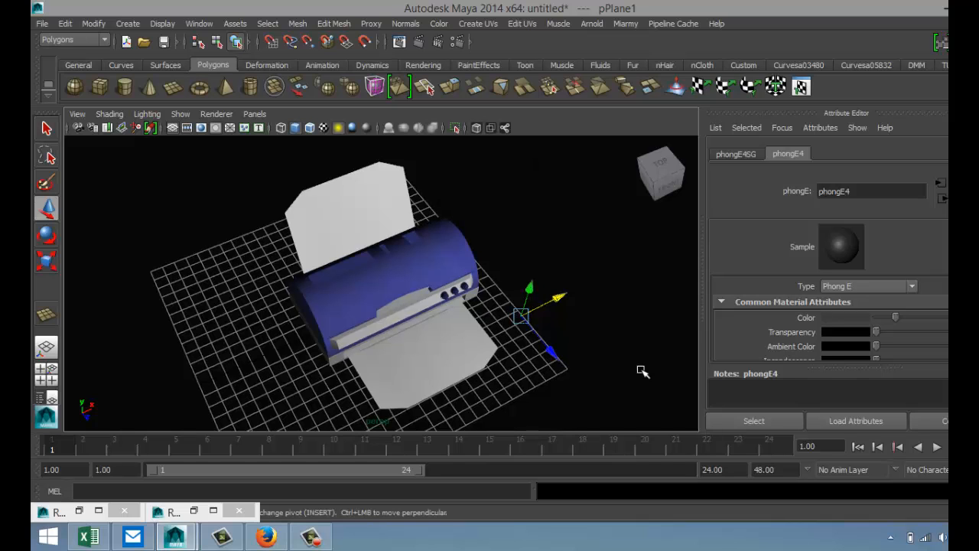
scroll(464, 342, "down", 5)
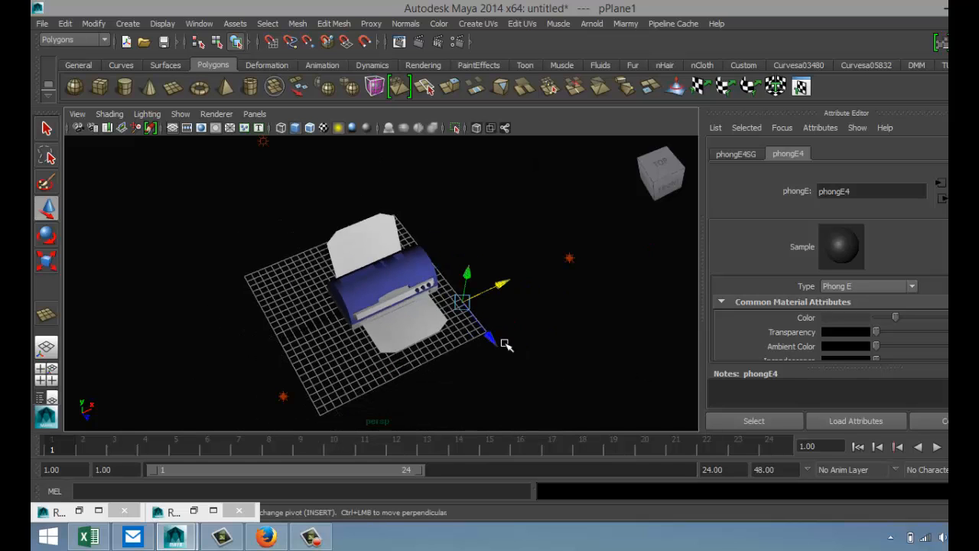
left_click(572, 258)
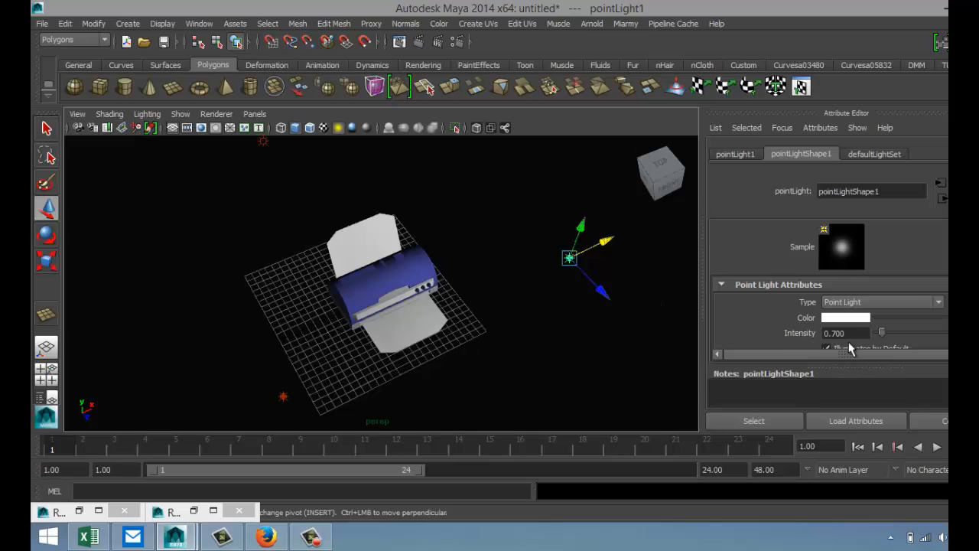
left_click_drag(856, 333, 752, 331)
type("0.5")
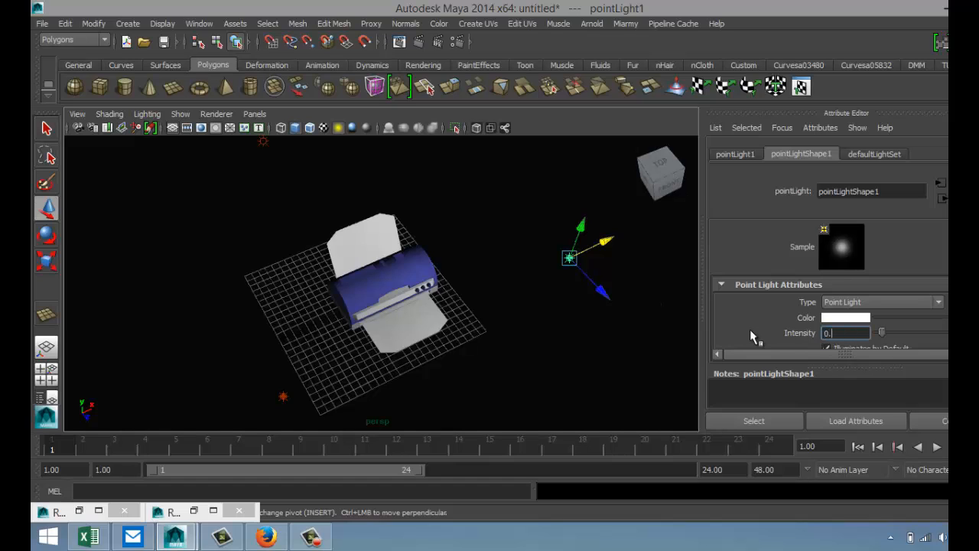
left_click(761, 390)
Show the resolution gate and frame the printer closely inside it from a raised front angle.
scroll(548, 316, "up", 3)
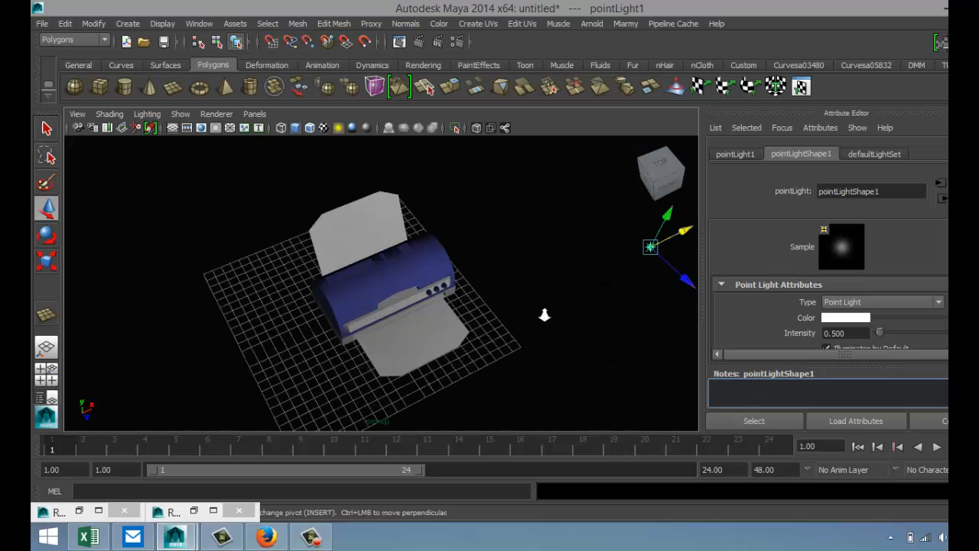
scroll(556, 316, "up", 3)
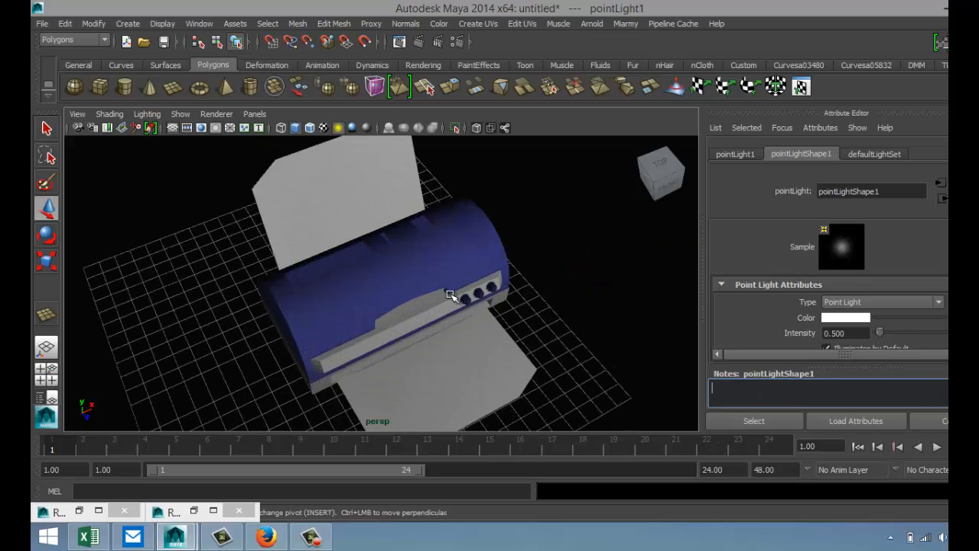
left_click(201, 129)
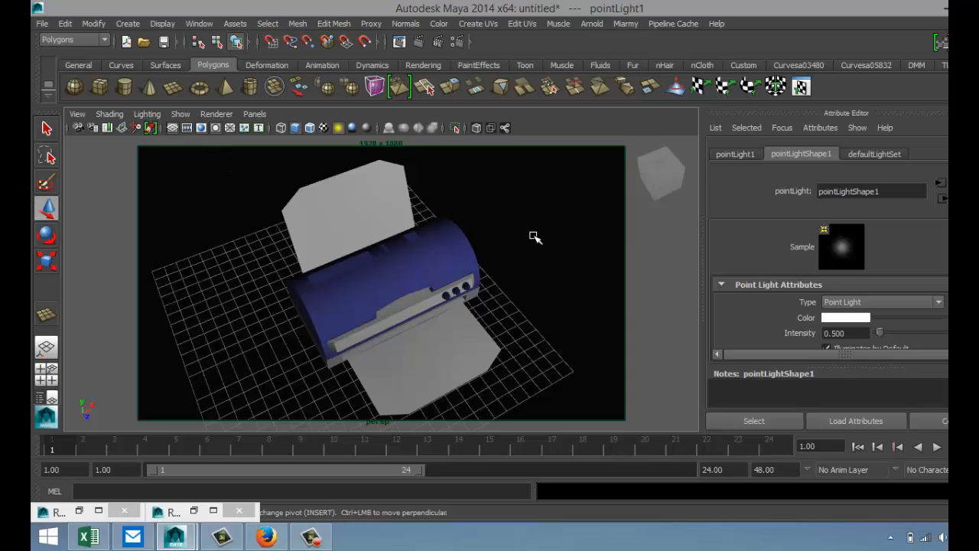
mouse_move(523, 289)
left_mouse_down("alt")
mouse_move(528, 298)
mouse_move(525, 276)
mouse_move(527, 287)
left_mouse_up("alt")
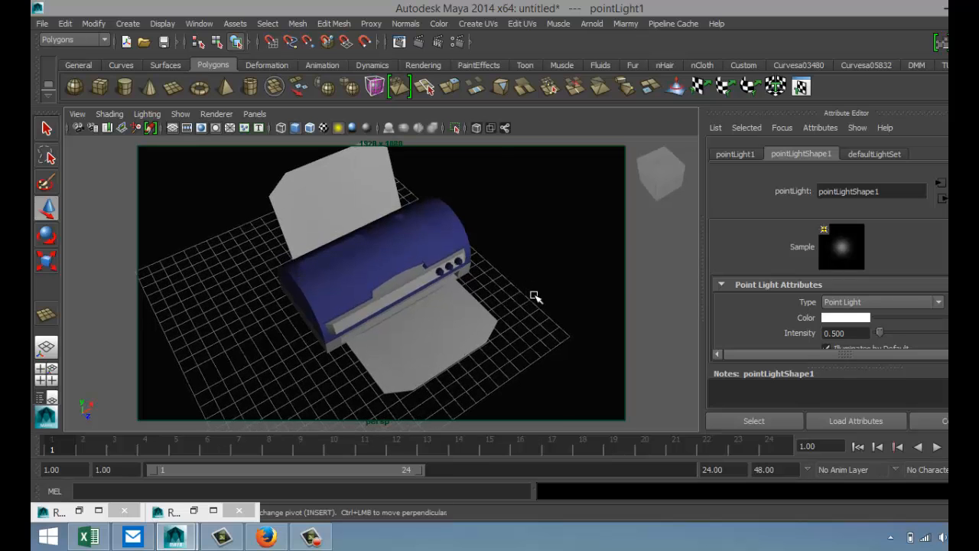
scroll(535, 296, "up", 1)
scroll(535, 296, "down", 1)
scroll(535, 296, "up", 1)
left_click_drag(520, 280, 520, 278, "alt")
middle_click_drag(520, 278, 529, 309, "alt")
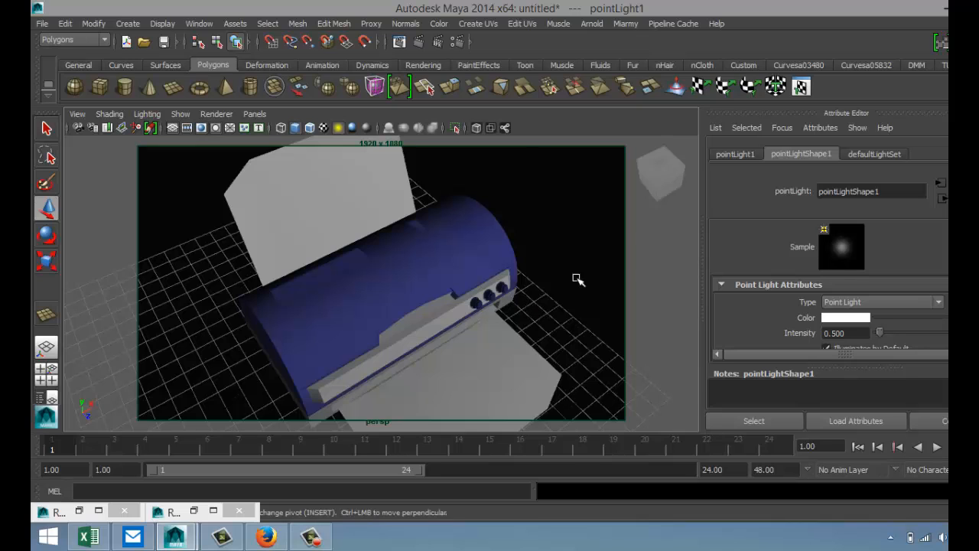
Render the newly framed printer view with mental ray, restarting the render once, and put the finished render window away.
left_click(420, 40)
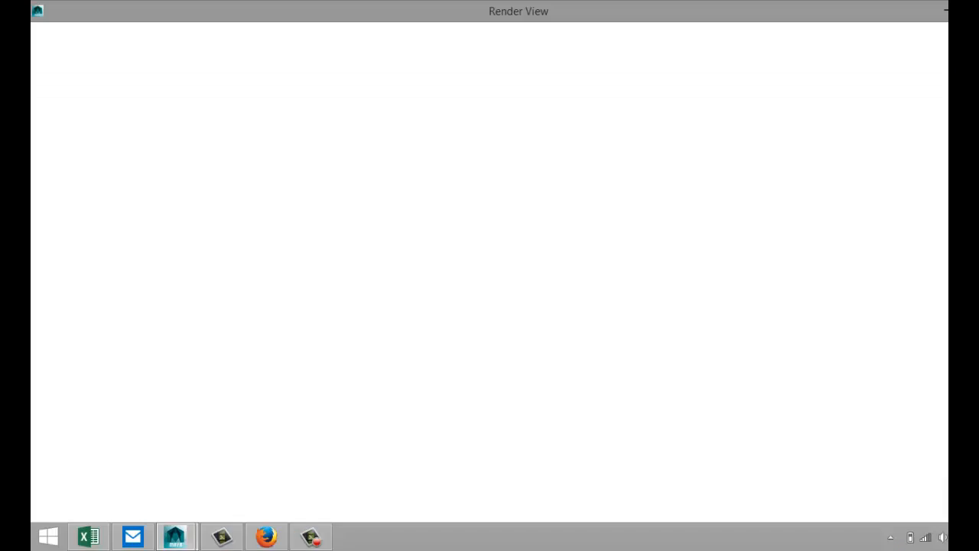
left_click(946, 11)
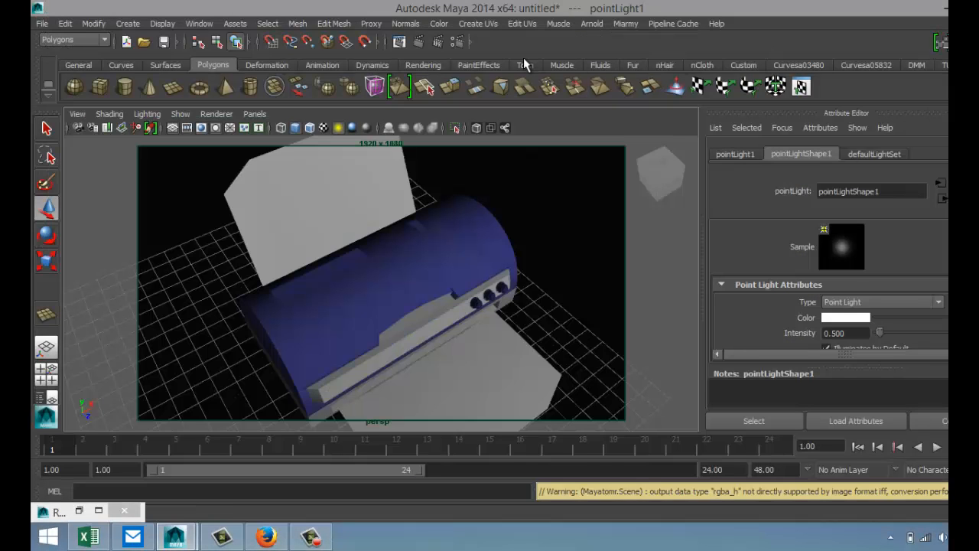
left_click(418, 43)
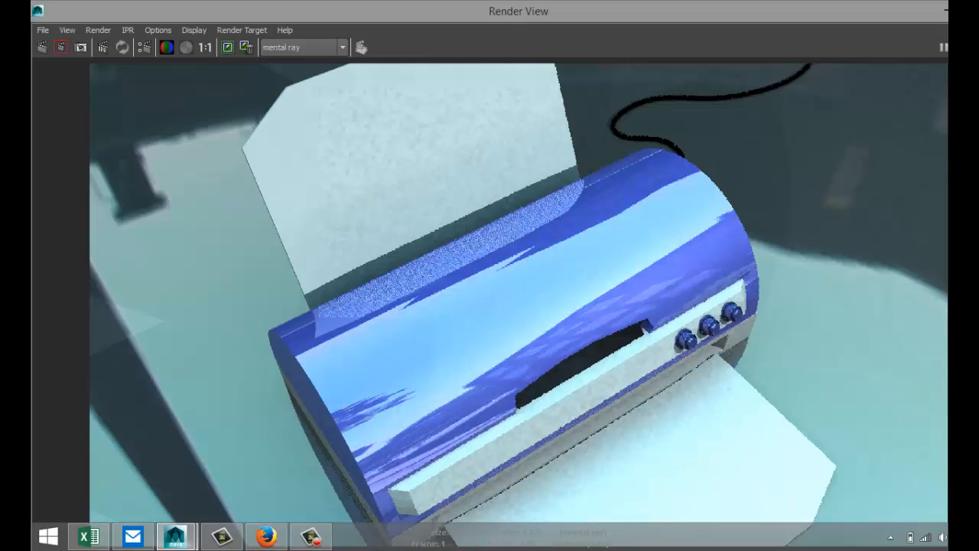
left_click(947, 11)
Move the selected point light farther away from the printer and set its intensity to 0.25.
scroll(611, 257, "down", 8)
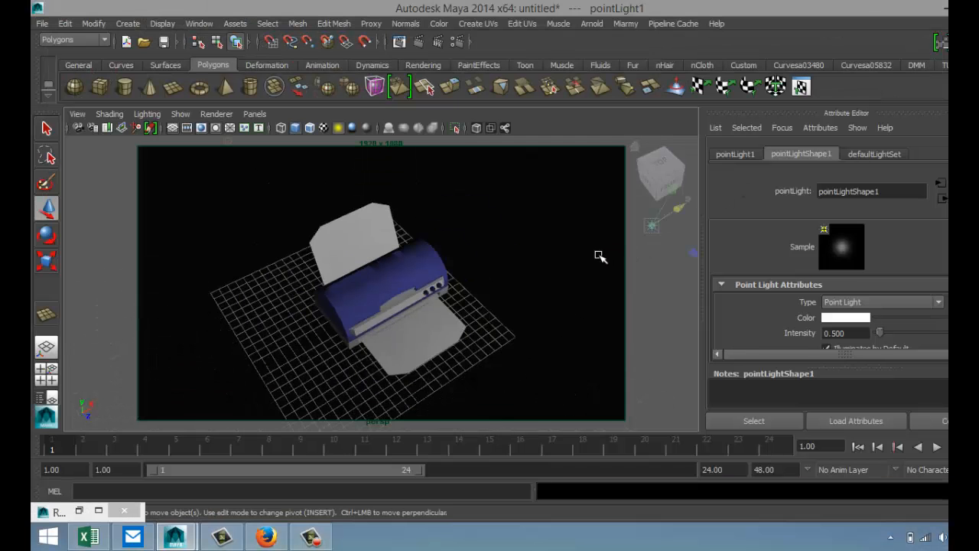
left_click_drag(525, 242, 651, 183)
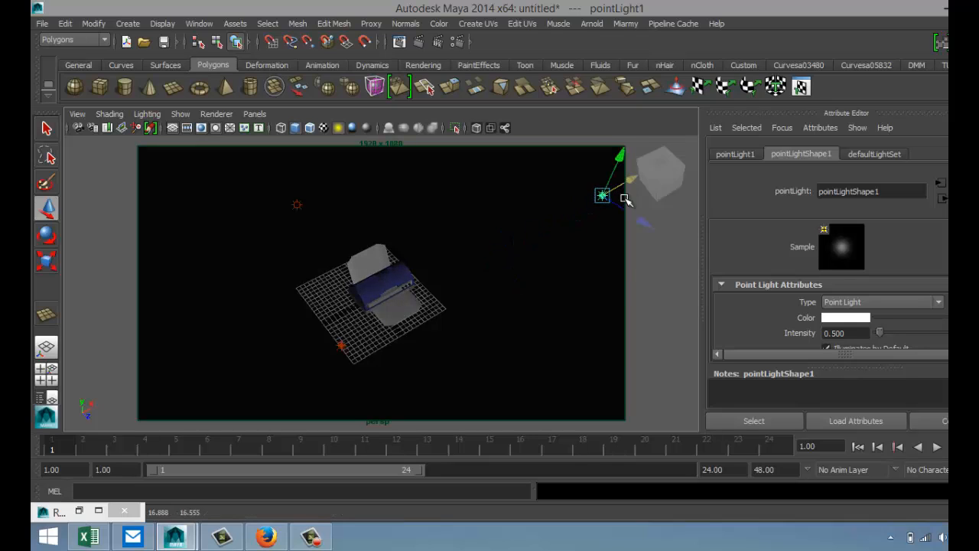
left_click(841, 333)
type("0.25")
key("Return")
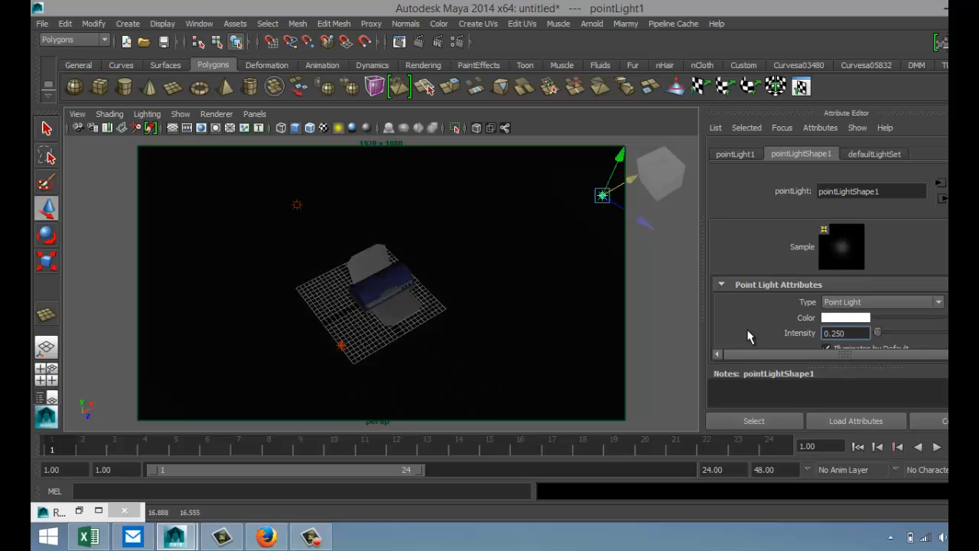
Return to the close framing of the printer and render it again with the dimmed point light.
scroll(493, 368, "up", 6)
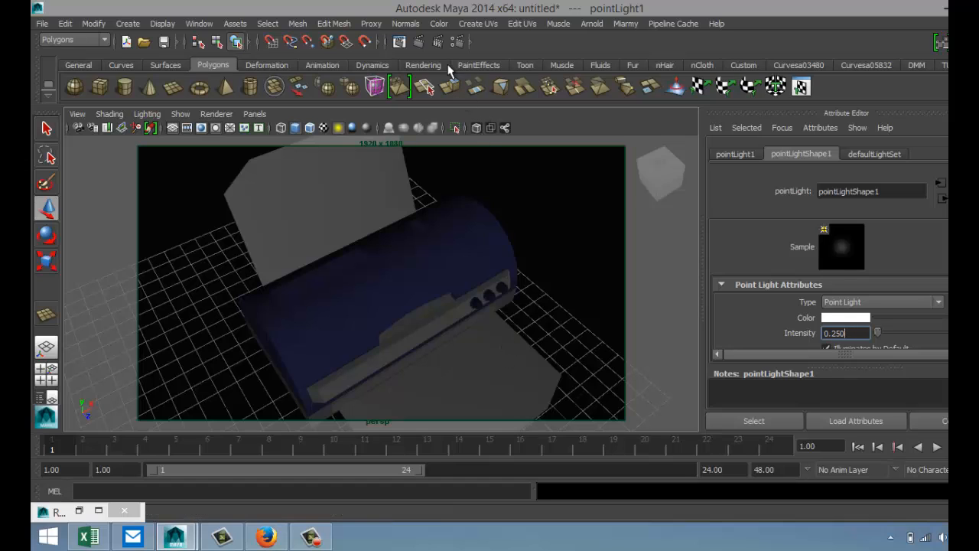
left_click(420, 40)
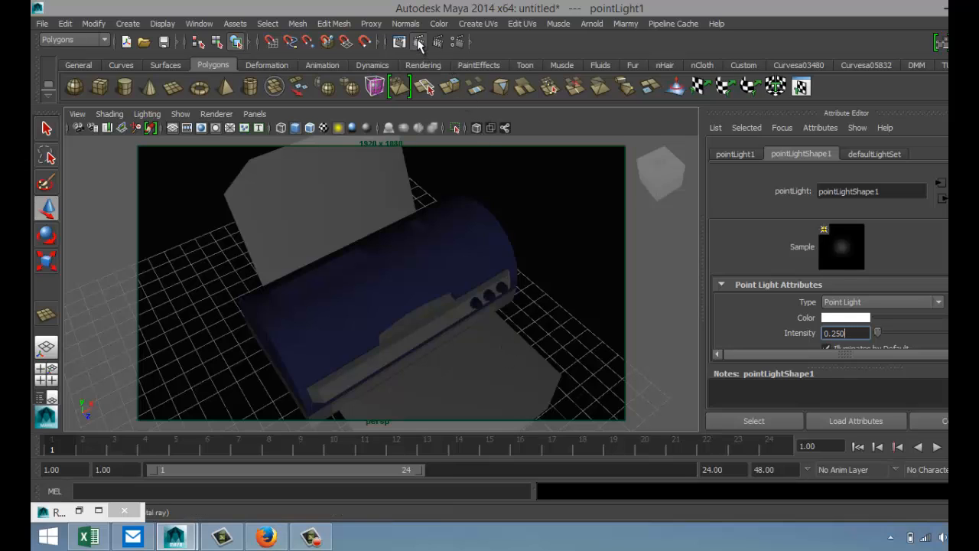